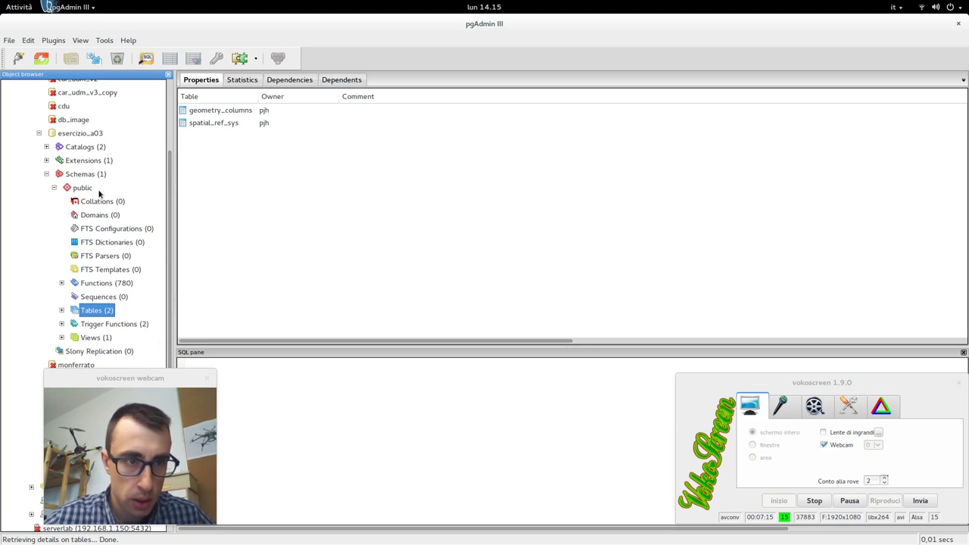
# - Examine the contents of the public schema and the properties of the esercizio_a03 database
pyautogui.click(54, 188)
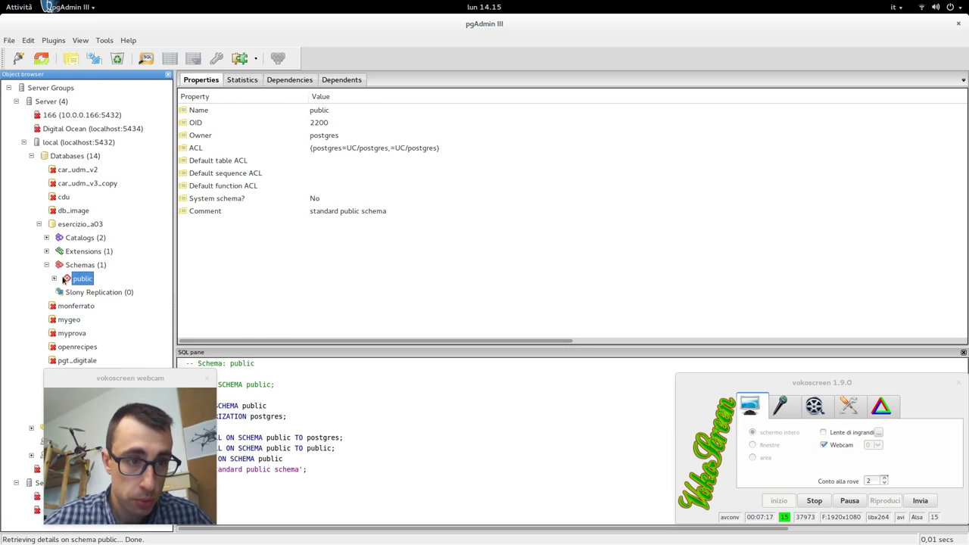
pyautogui.click(55, 279)
pyautogui.scroll(-2, 119, 305)
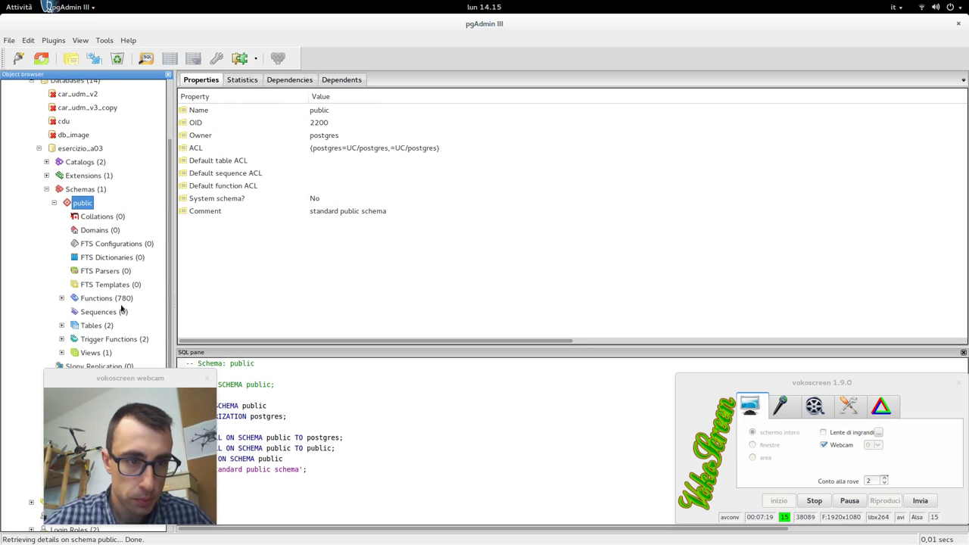
pyautogui.click(122, 302)
pyautogui.click(72, 204)
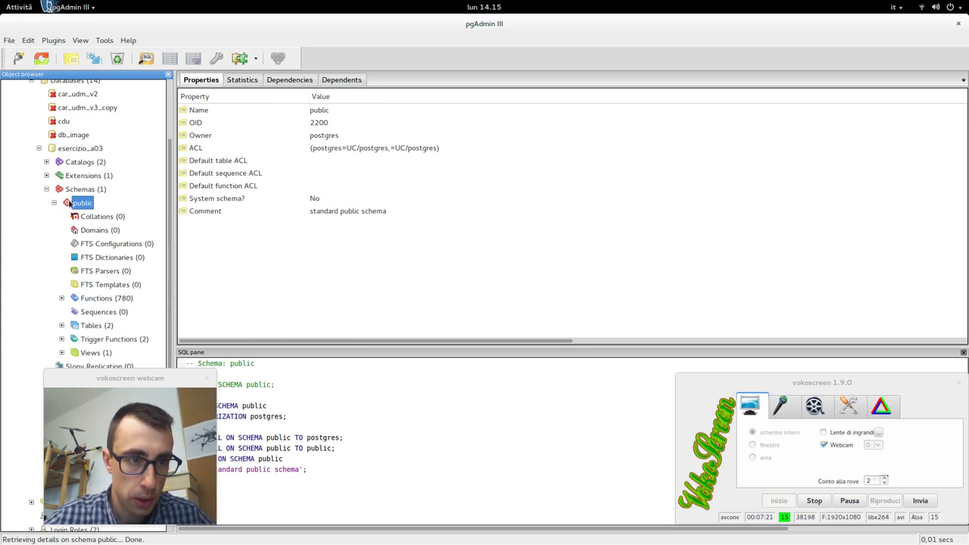
pyautogui.click(46, 189)
pyautogui.click(81, 225)
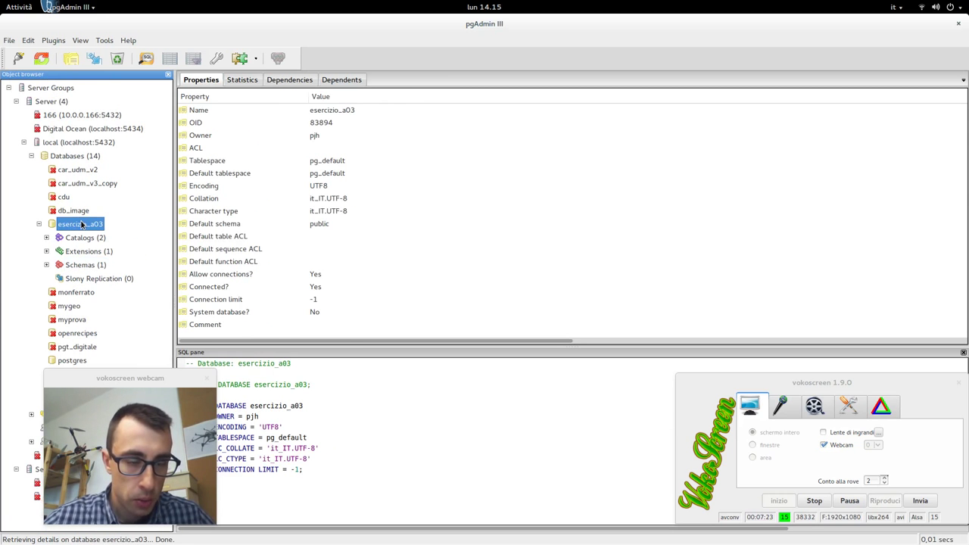
pyautogui.moveTo(149, 377); pyautogui.dragTo(117, 376)
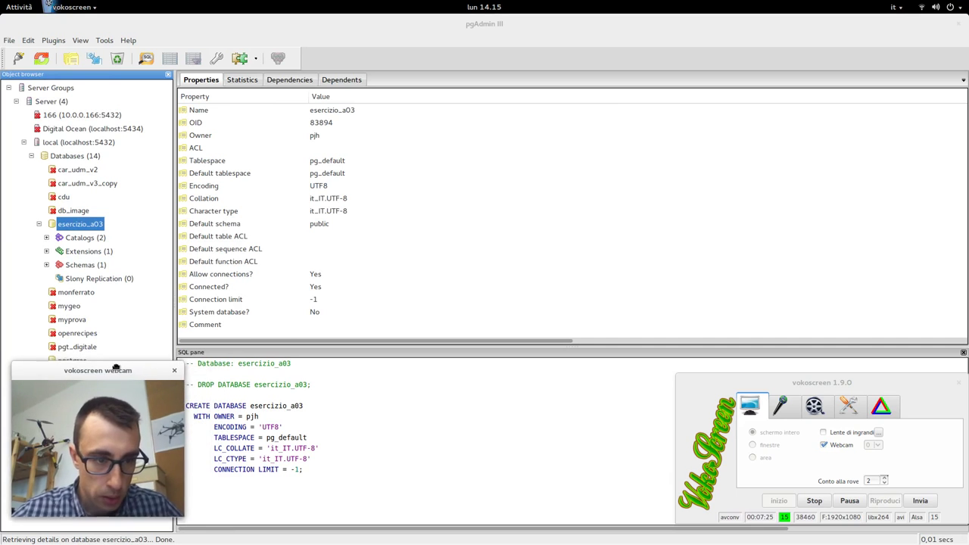
# - Switch to the QGIS window with the open map project
pyautogui.click(22, 7)
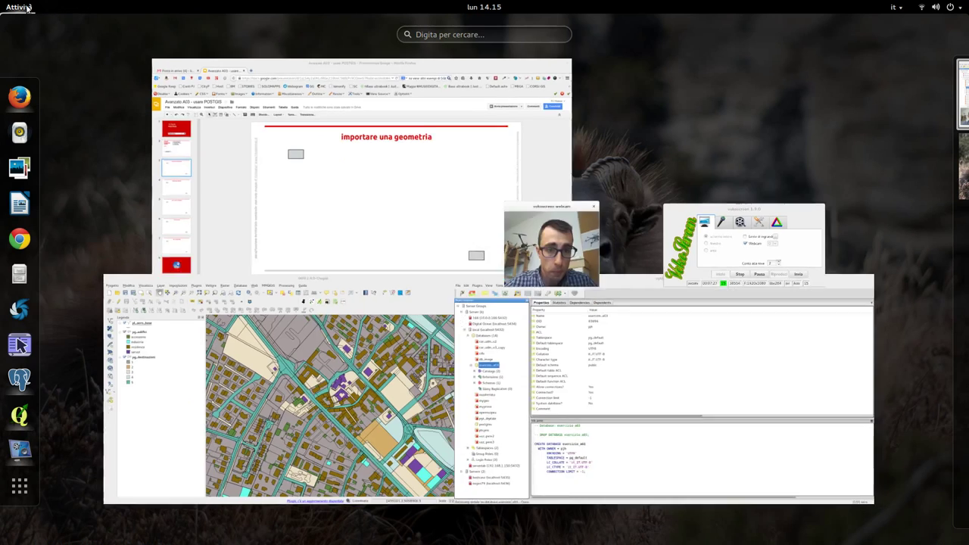
pyautogui.click(467, 206)
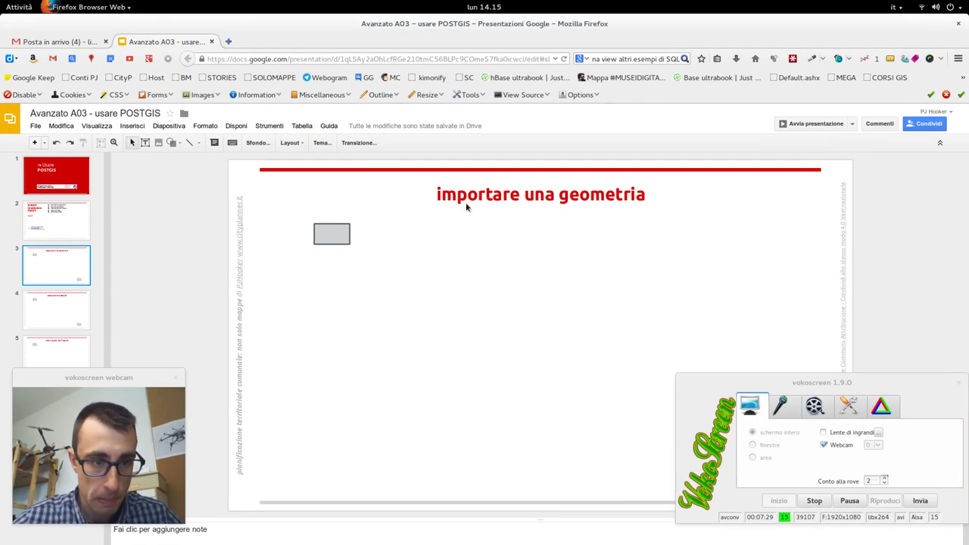
pyautogui.click(21, 7)
pyautogui.click(748, 485)
pyautogui.click(21, 7)
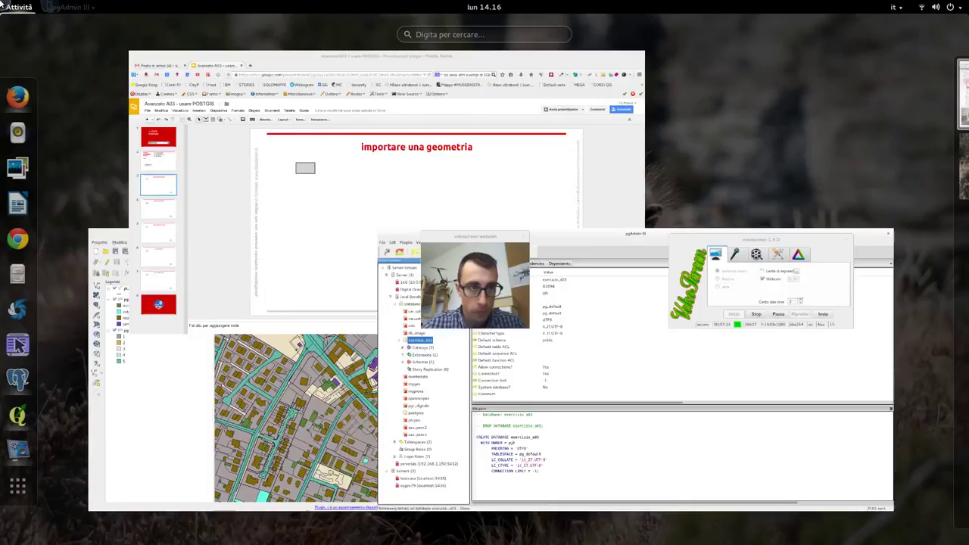
pyautogui.click(303, 394)
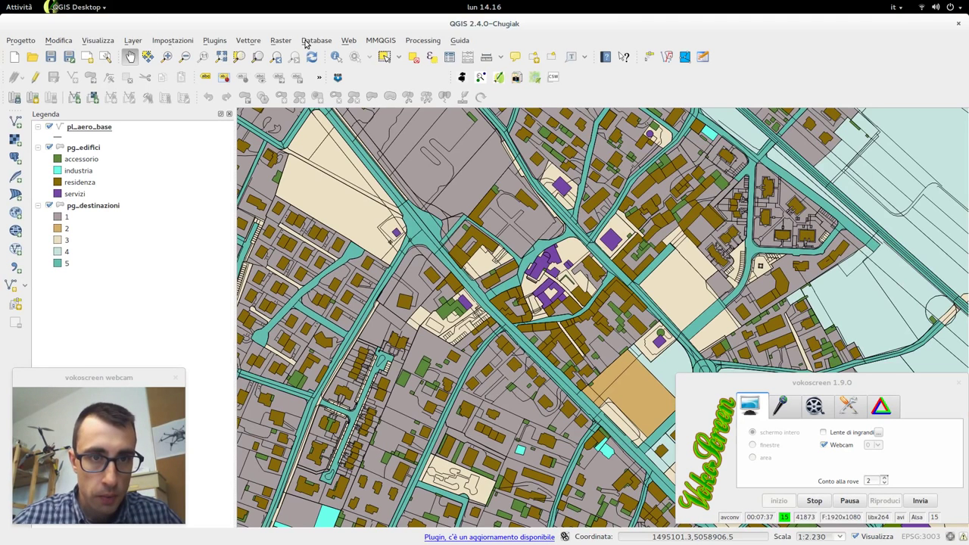
# - Start a new PostGIS connection for adding tables and name it conn_esercizio_a03
pyautogui.click(16, 159)
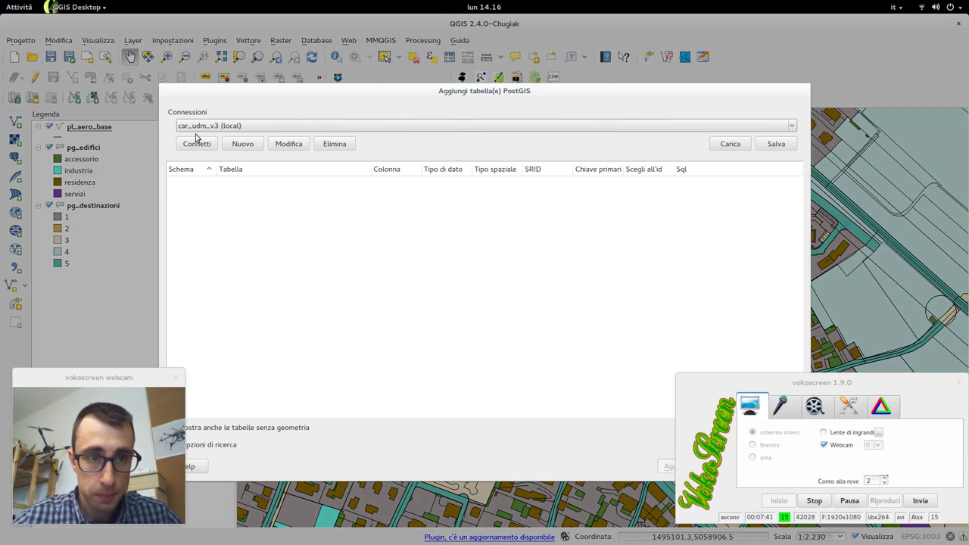
pyautogui.click(212, 126)
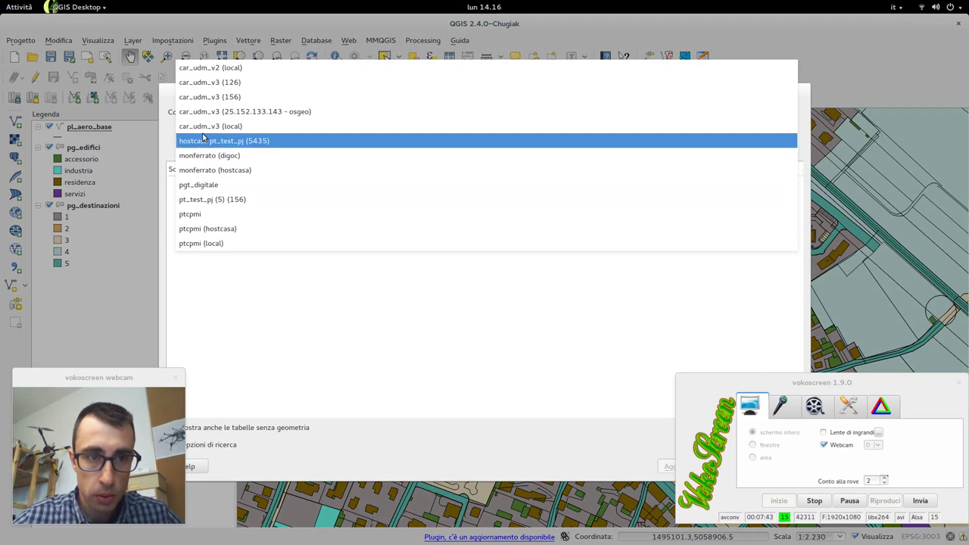
pyautogui.click(331, 359)
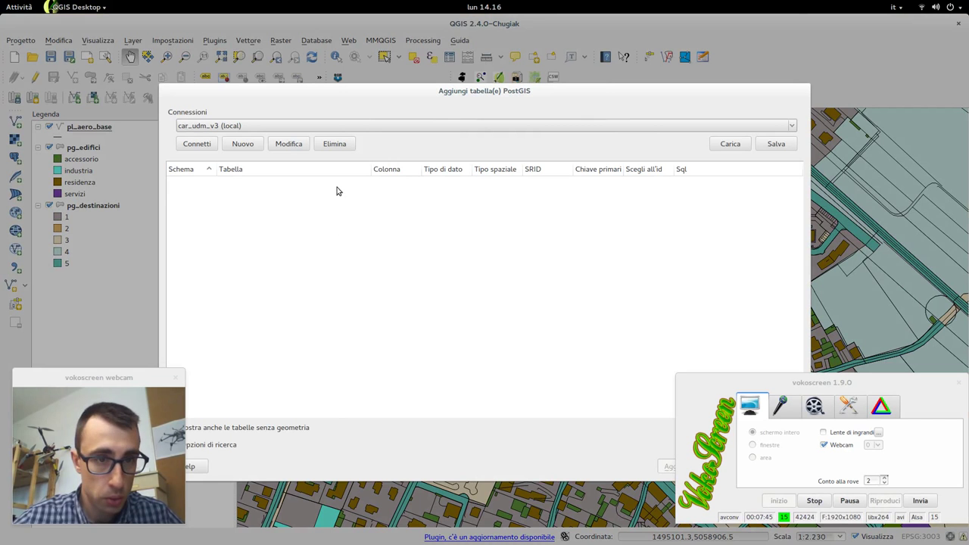
pyautogui.click(236, 145)
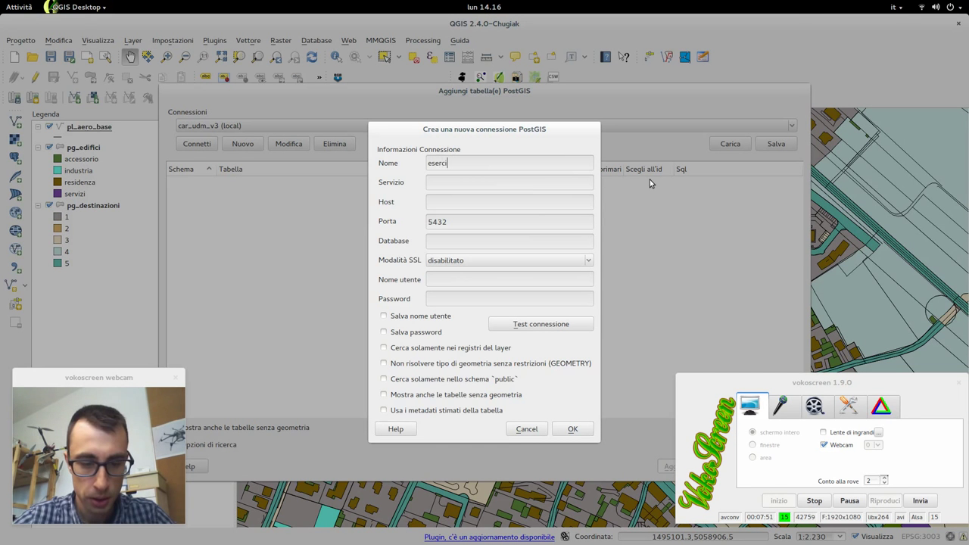
pyautogui.write('esercizio_a03')
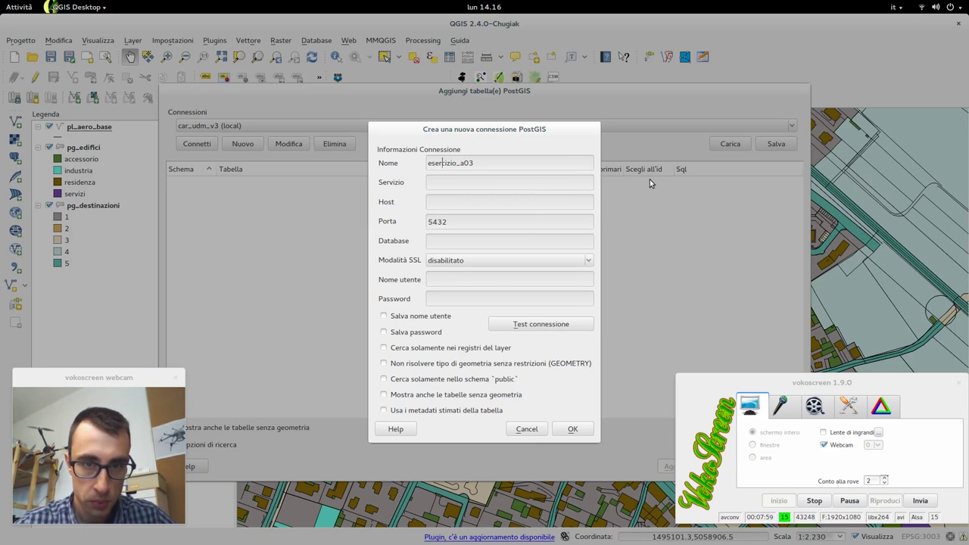
pyautogui.write('conn_')
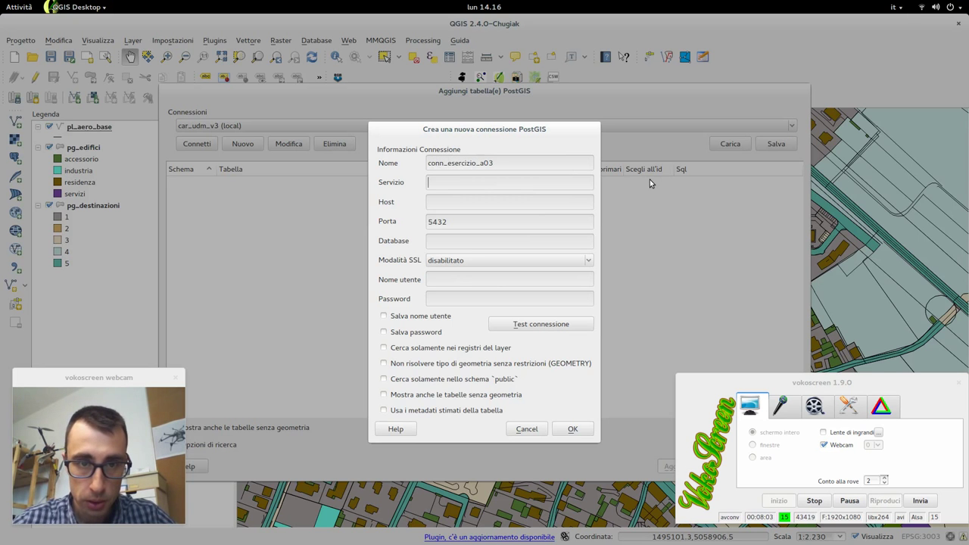
# - Set the new connection's host to localhost and its database to esercizio_a03
pyautogui.press('Tab')
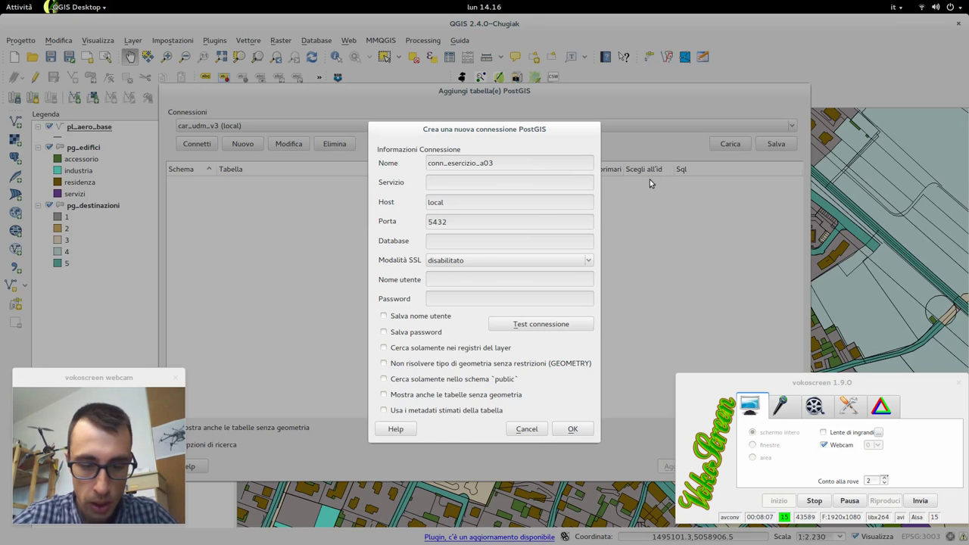
pyautogui.press('Tab')
pyautogui.press('Tab')
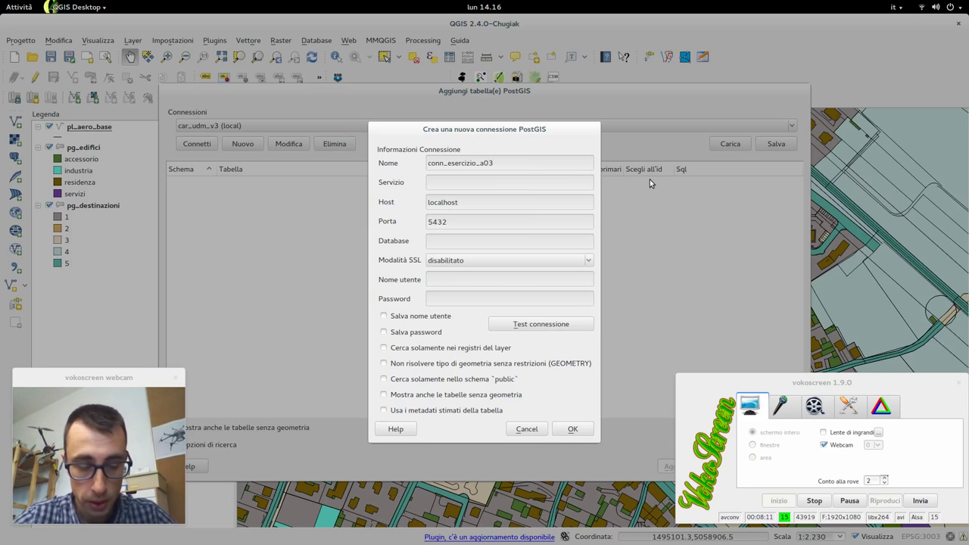
pyautogui.write('esercizio')
pyautogui.write('_a0')
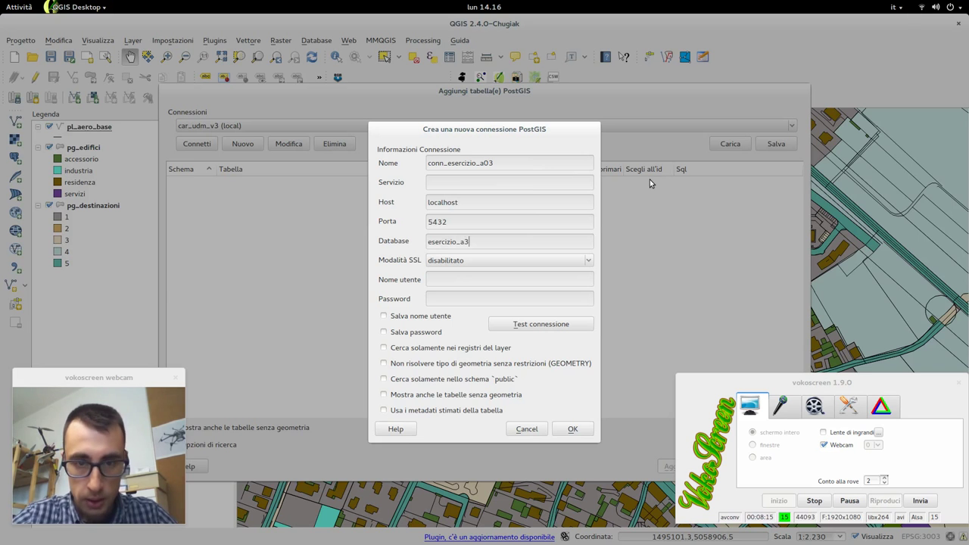
pyautogui.write('3')
# - Try to test the connection with the user name "user" and its account password
pyautogui.click(554, 276)
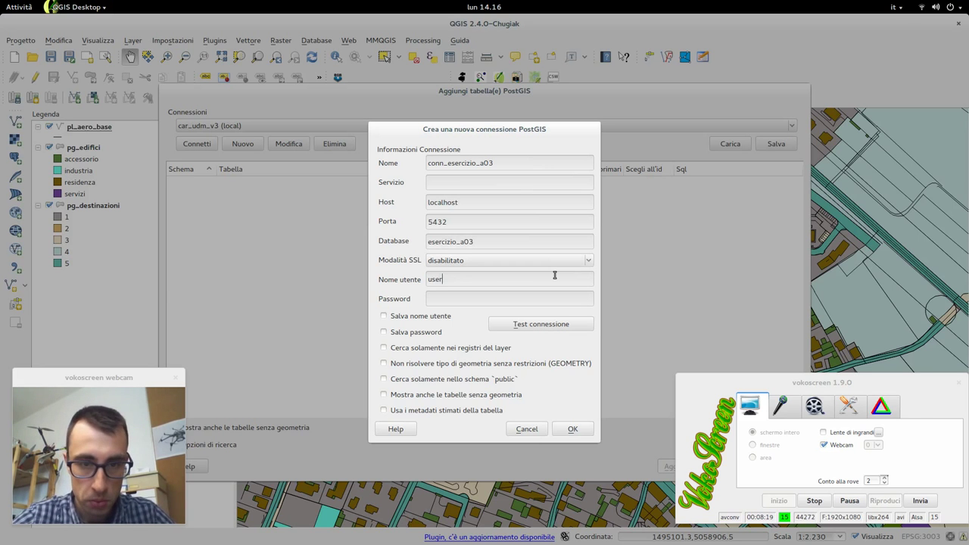
pyautogui.write('use')
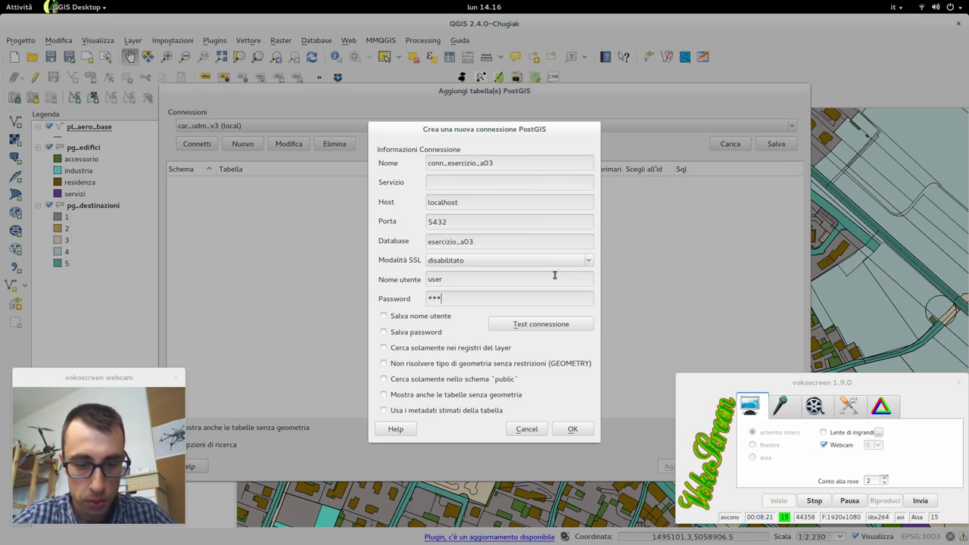
pyautogui.write('r')
pyautogui.click(547, 324)
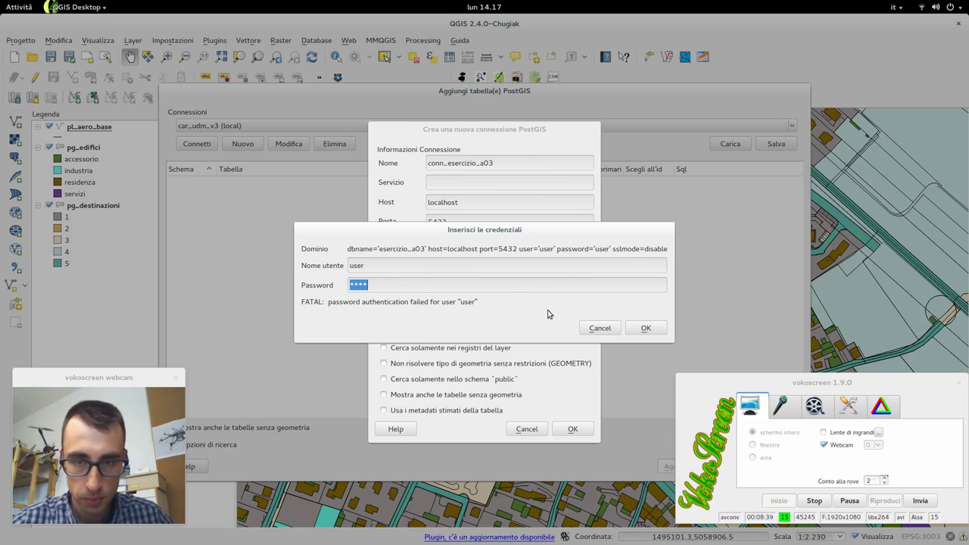
pyautogui.click(585, 327)
pyautogui.click(573, 302)
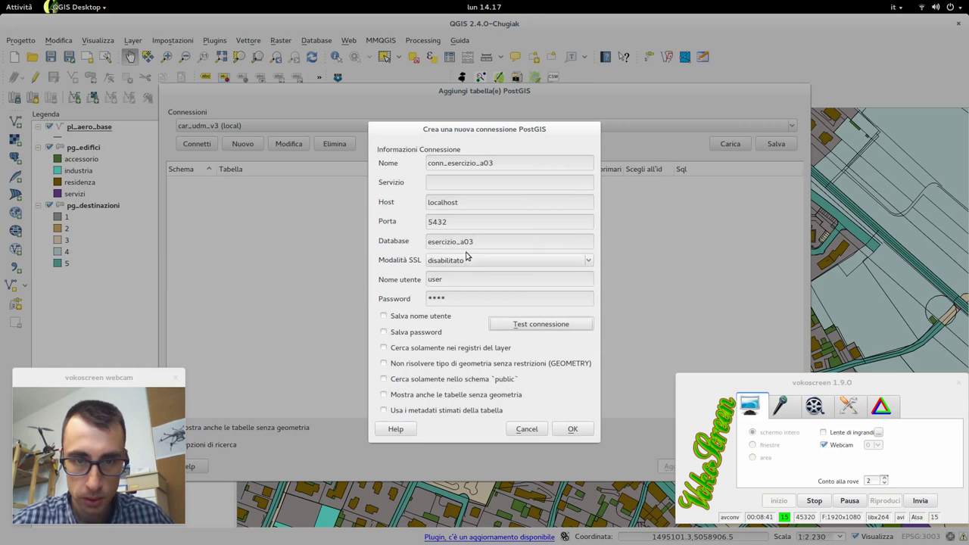
# - Replace the credentials with the user name pjh and the matching account password, and test the connection
pyautogui.moveTo(454, 278); pyautogui.dragTo(321, 247)
pyautogui.write('pjh')
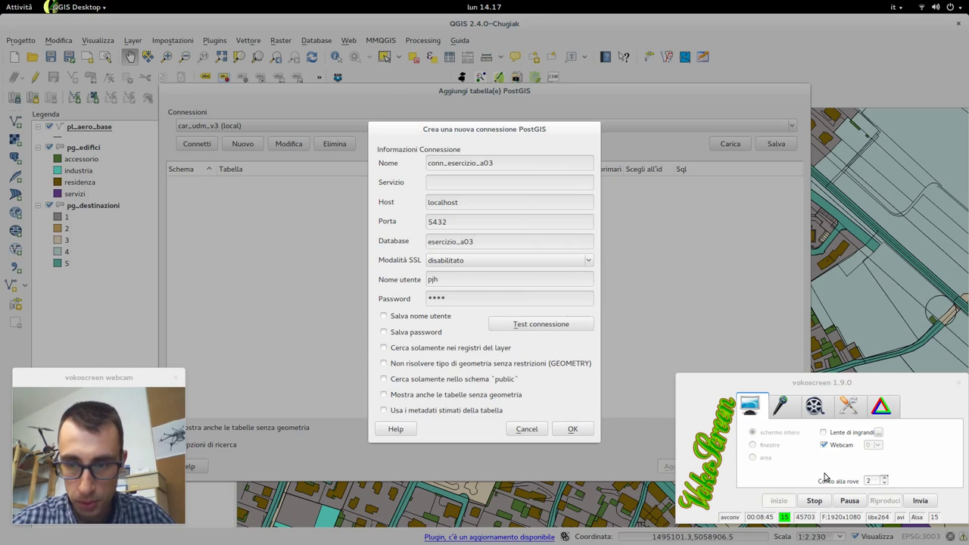
pyautogui.click(847, 506)
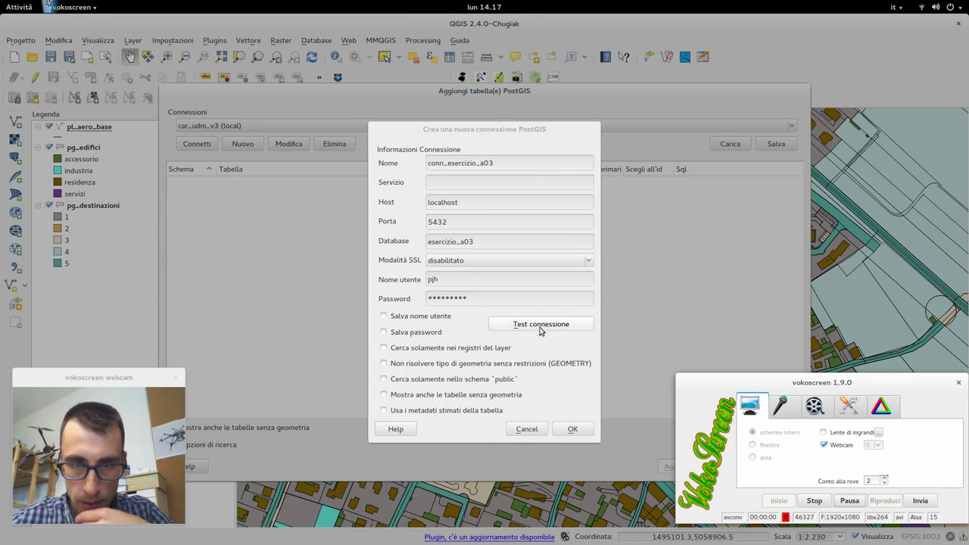
pyautogui.click(540, 324)
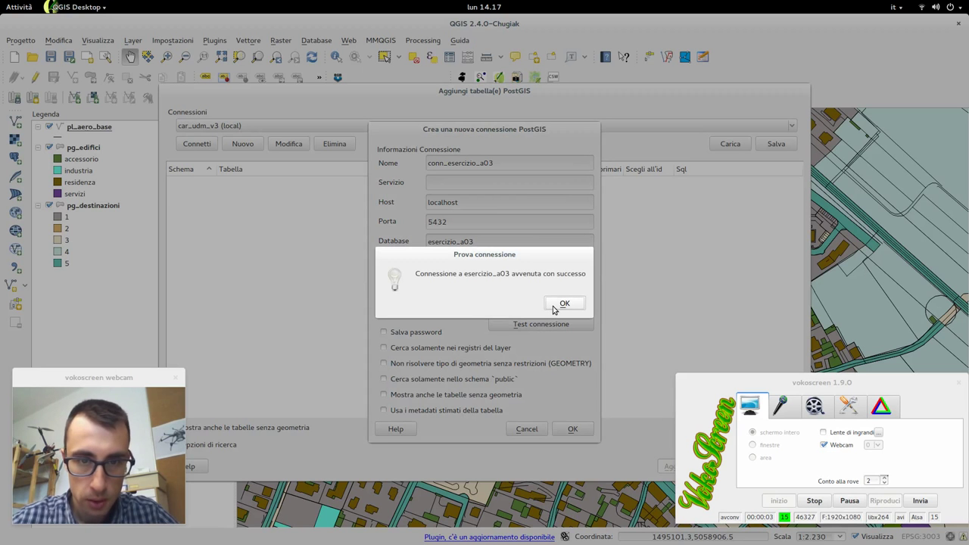
pyautogui.click(552, 306)
# - Save the connection with its user name and password stored, and close the PostGIS table dialog
pyautogui.click(434, 318)
pyautogui.click(431, 333)
pyautogui.click(570, 430)
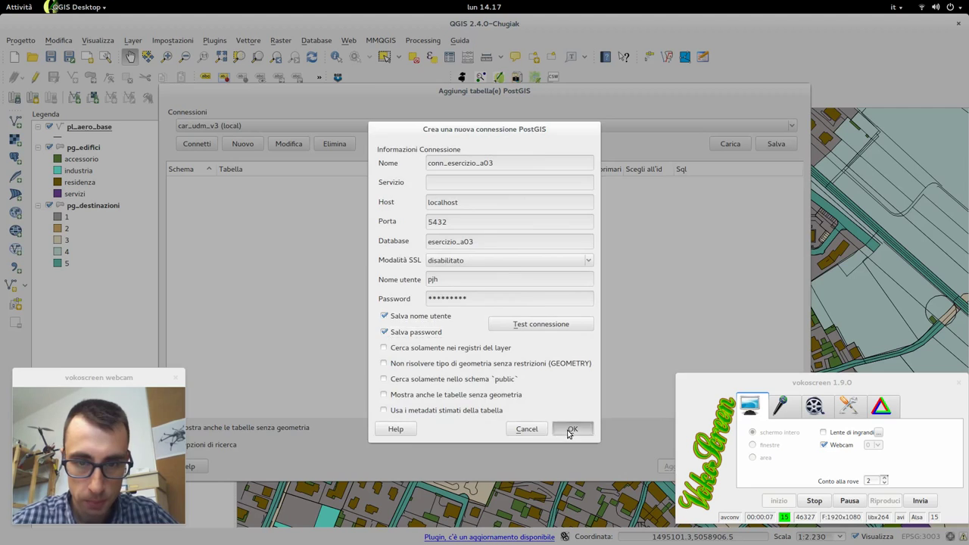
pyautogui.click(581, 314)
pyautogui.moveTo(729, 386); pyautogui.dragTo(752, 388)
pyautogui.click(781, 466)
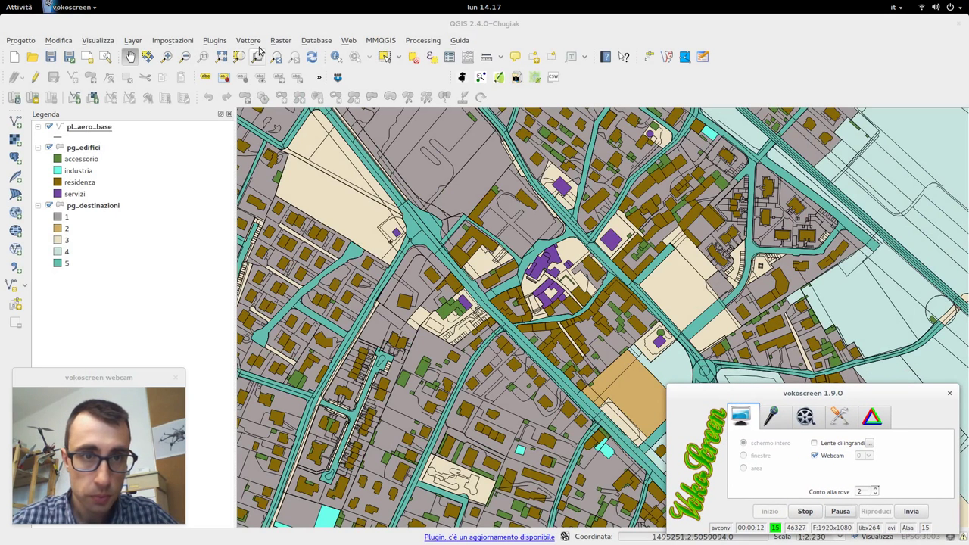
# - Open DB Manager and bring its window into view
pyautogui.click(313, 42)
pyautogui.moveTo(348, 56)
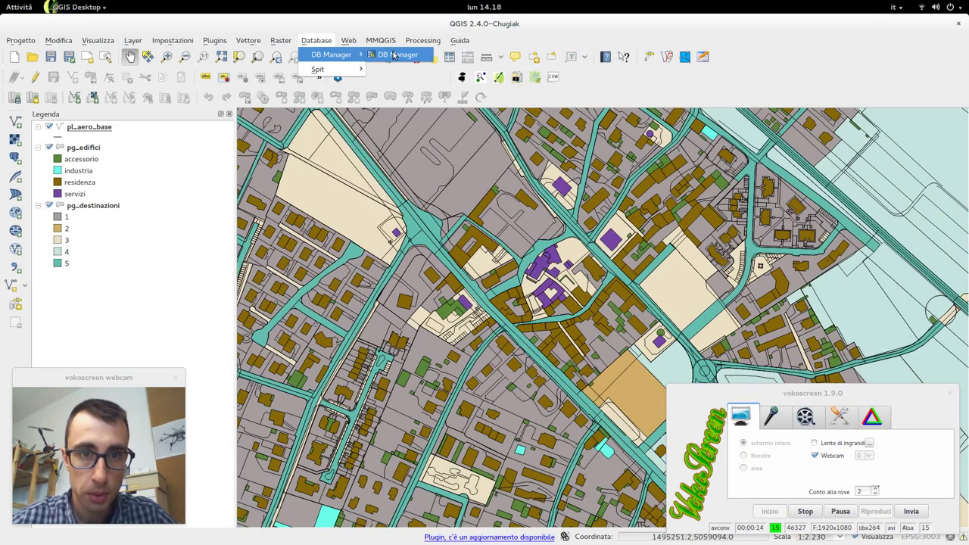
pyautogui.click(393, 56)
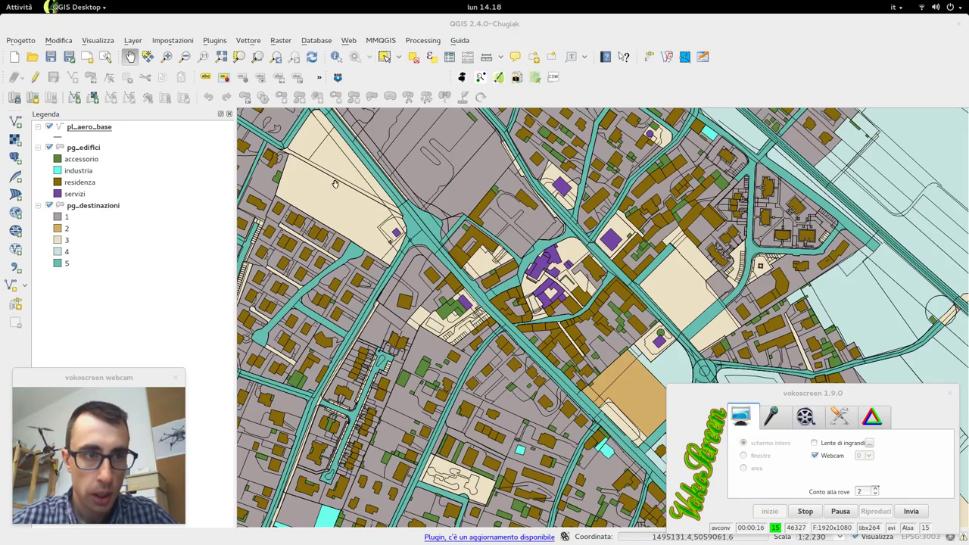
pyautogui.moveTo(0, 0)
pyautogui.click(844, 392)
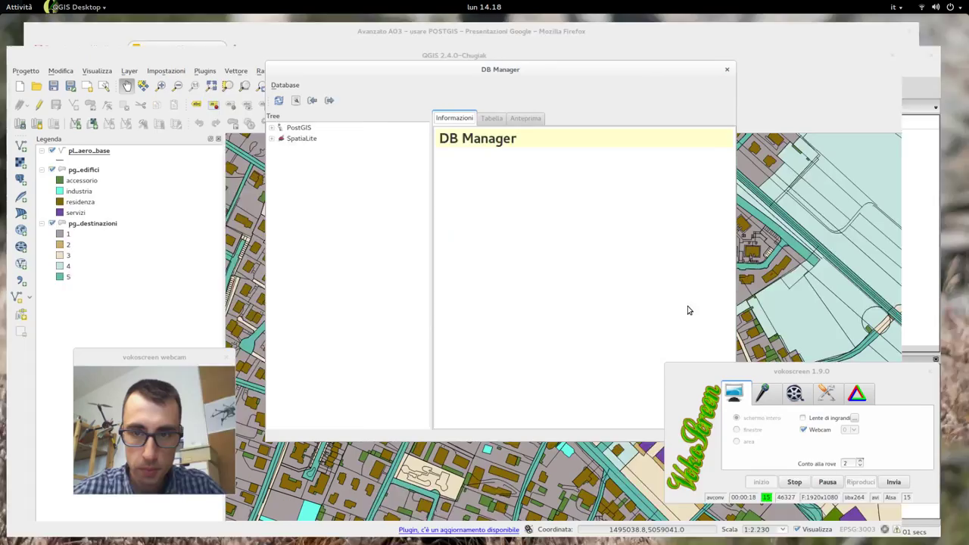
# - Connect to conn_esercizio_a03 among the PostGIS databases and expand its public schema
pyautogui.click(212, 102)
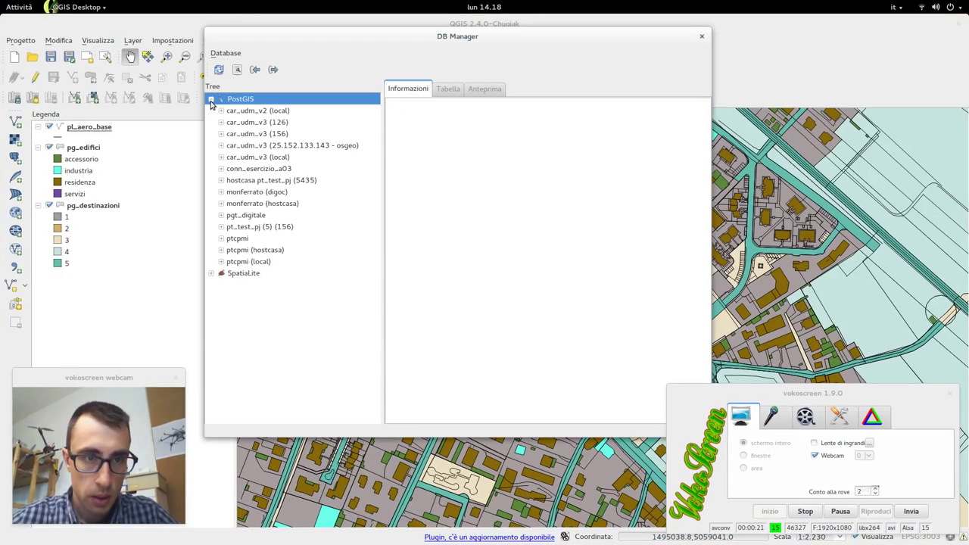
pyautogui.click(255, 172)
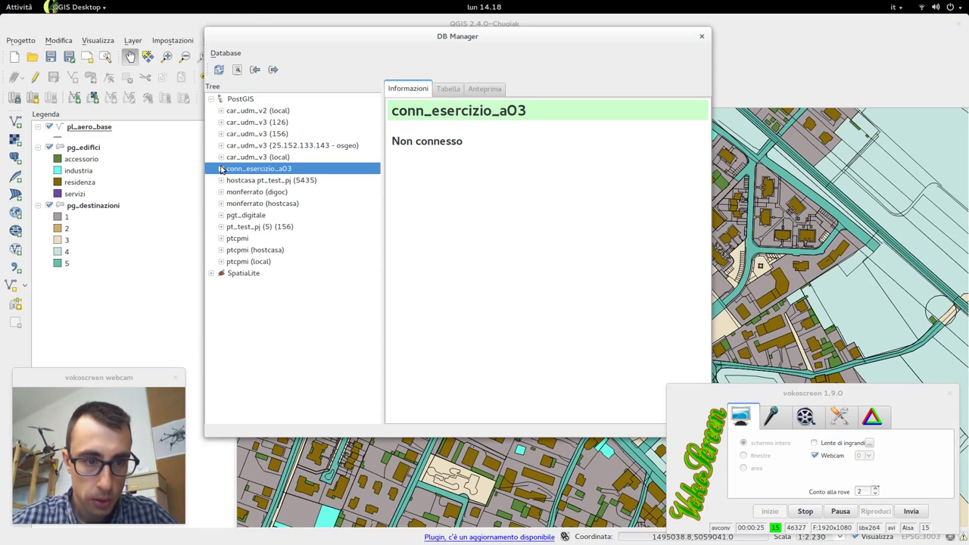
pyautogui.click(221, 169)
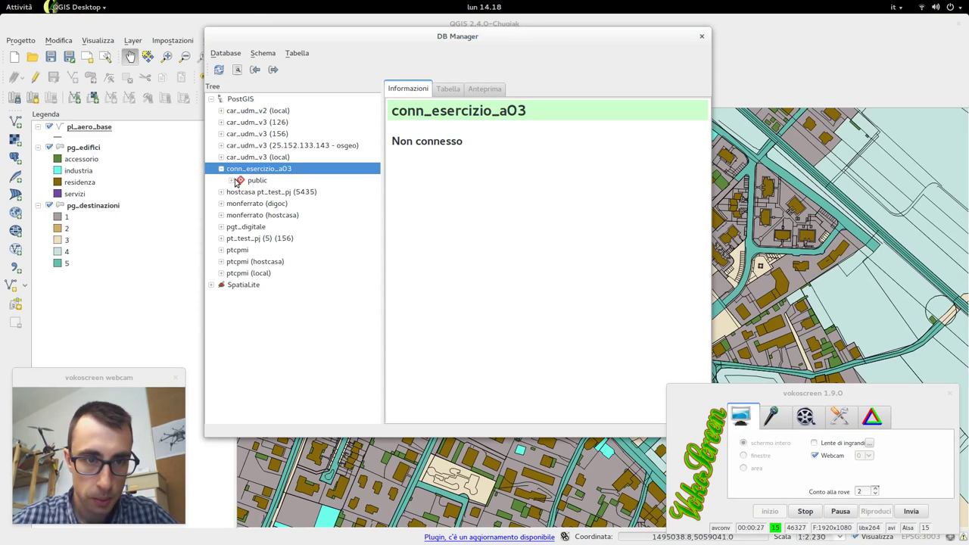
pyautogui.click(237, 183)
pyautogui.click(232, 181)
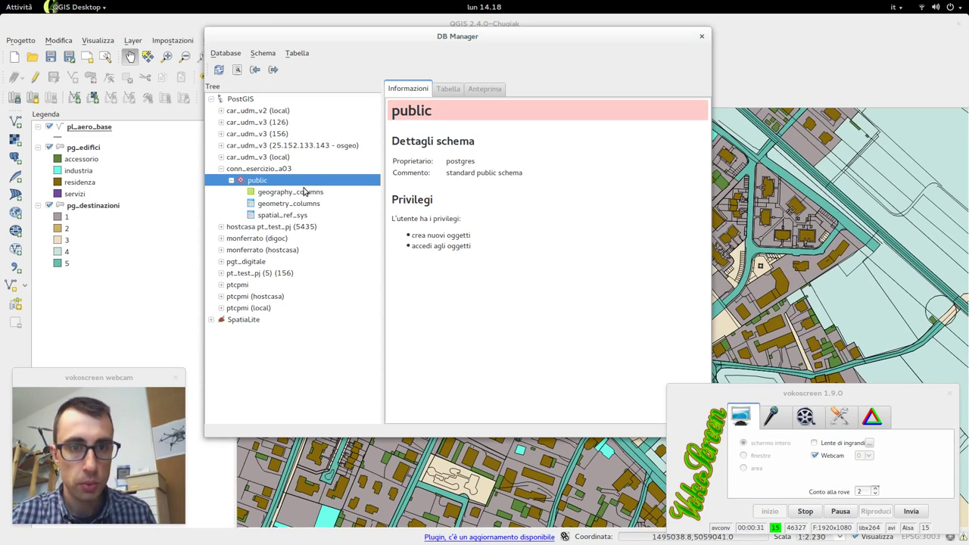
# - Import the pl_aero_base layer into the public schema as new table pl_aero_base, refresh the tree and view the table's information
pyautogui.click(256, 70)
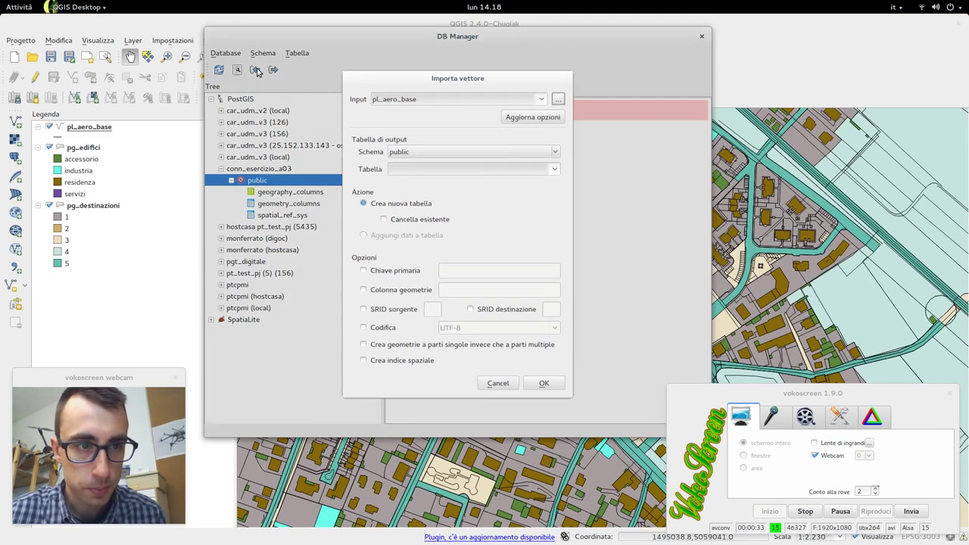
pyautogui.click(545, 115)
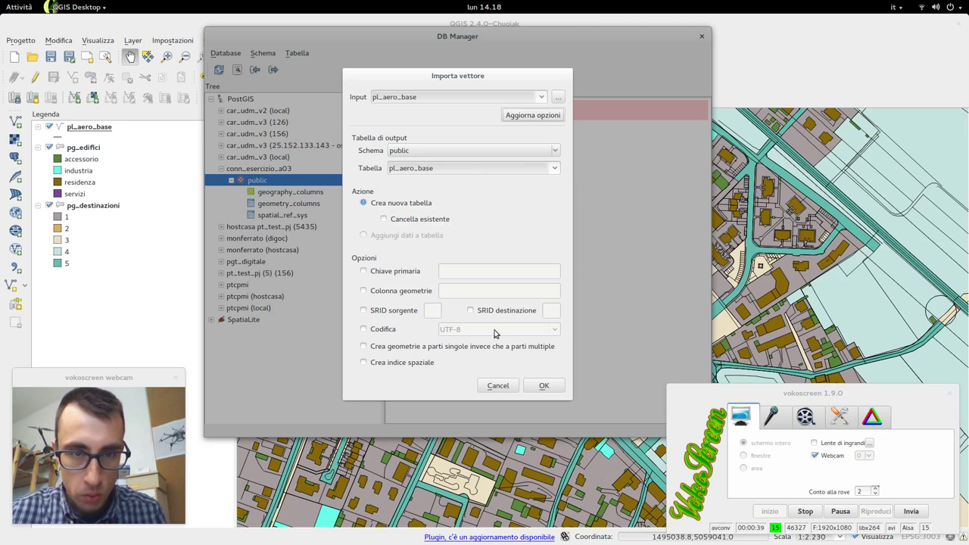
pyautogui.click(538, 385)
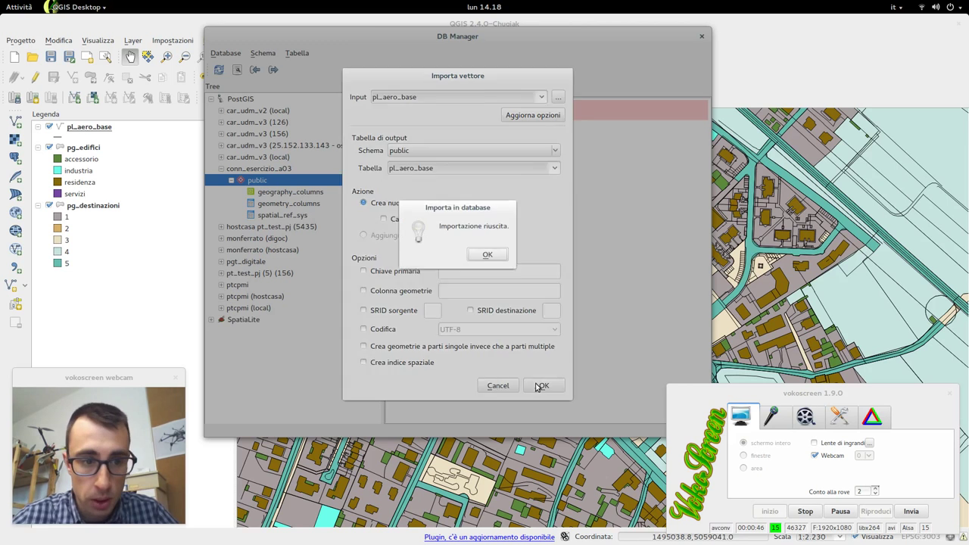
pyautogui.click(473, 259)
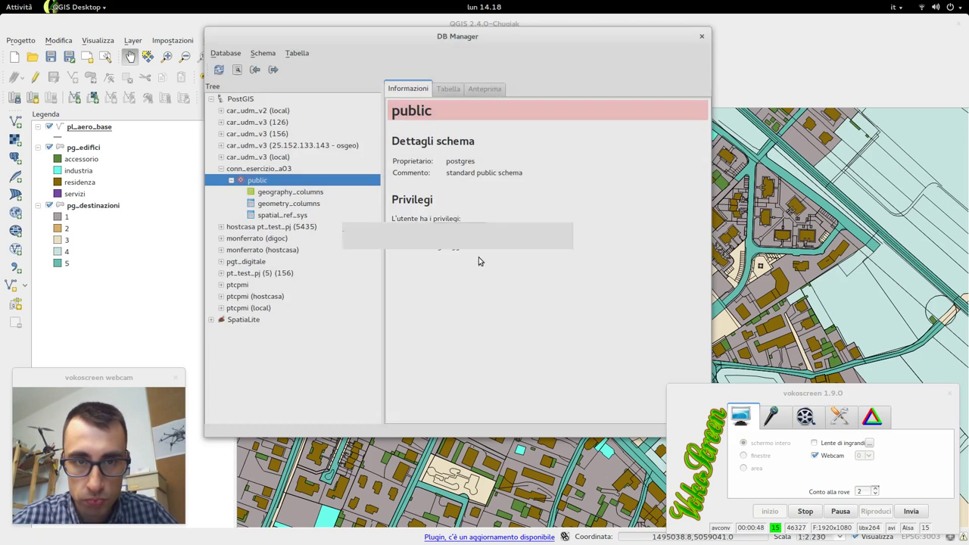
pyautogui.click(219, 69)
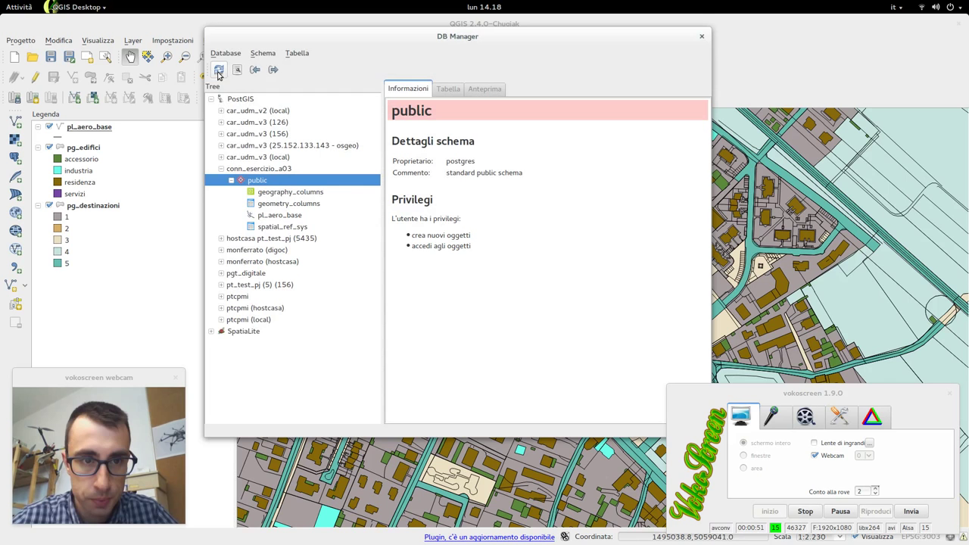
pyautogui.click(299, 218)
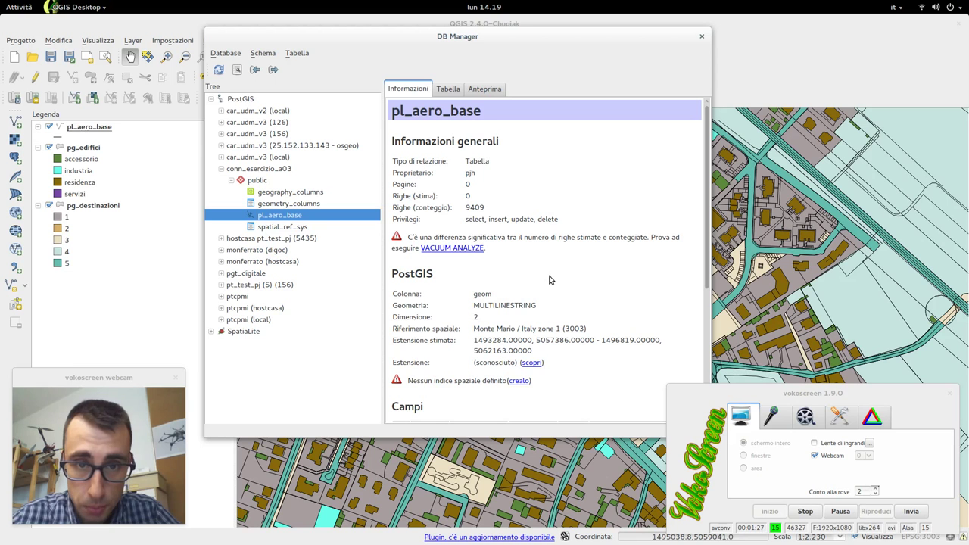
# - Import the pg_edifici layer into the public schema as new table pg_edifici, using the default options
pyautogui.click(272, 181)
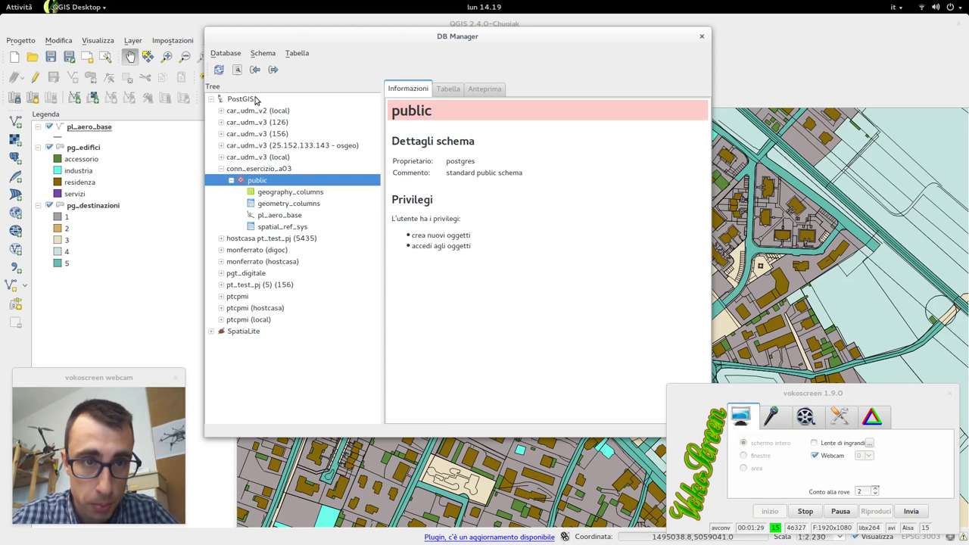
pyautogui.click(254, 68)
pyautogui.click(542, 97)
pyautogui.click(514, 108)
pyautogui.click(525, 118)
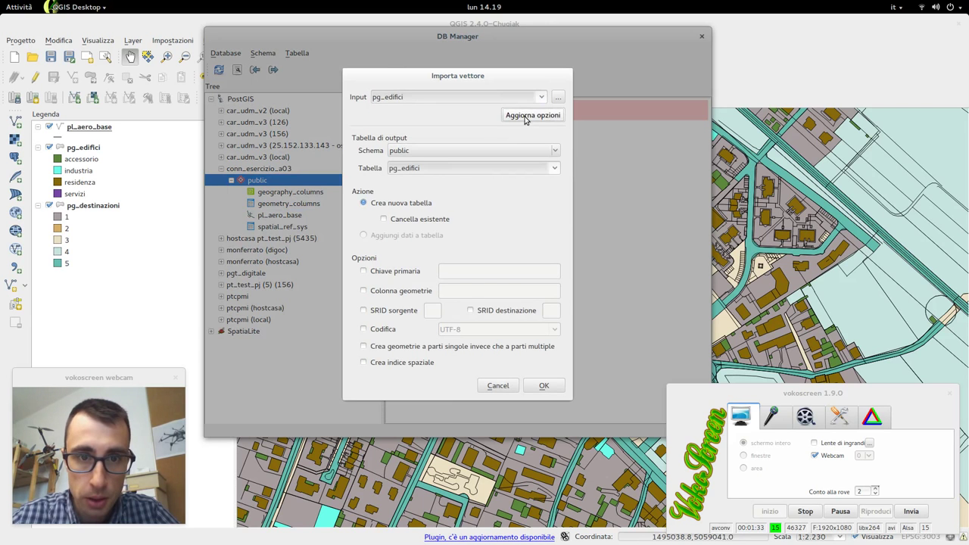
pyautogui.click(427, 169)
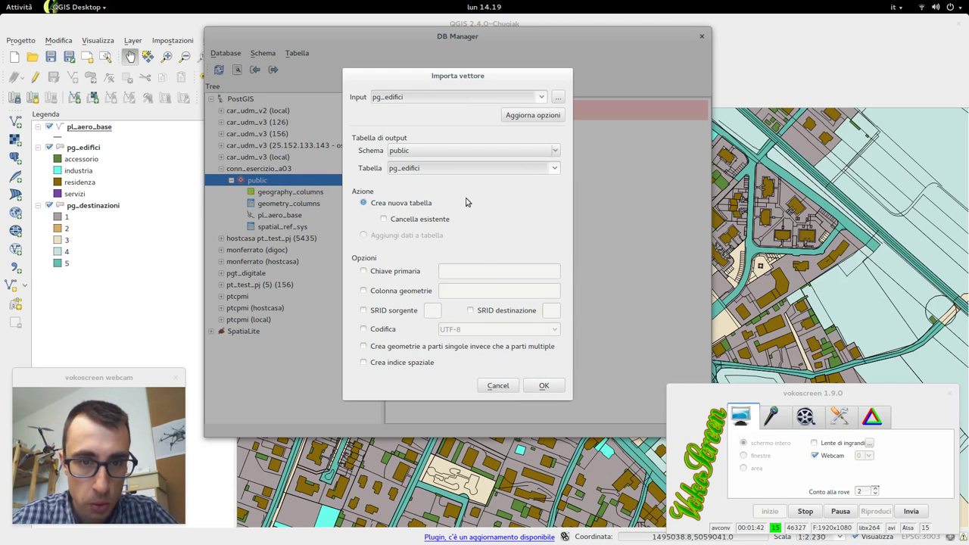
pyautogui.click(544, 387)
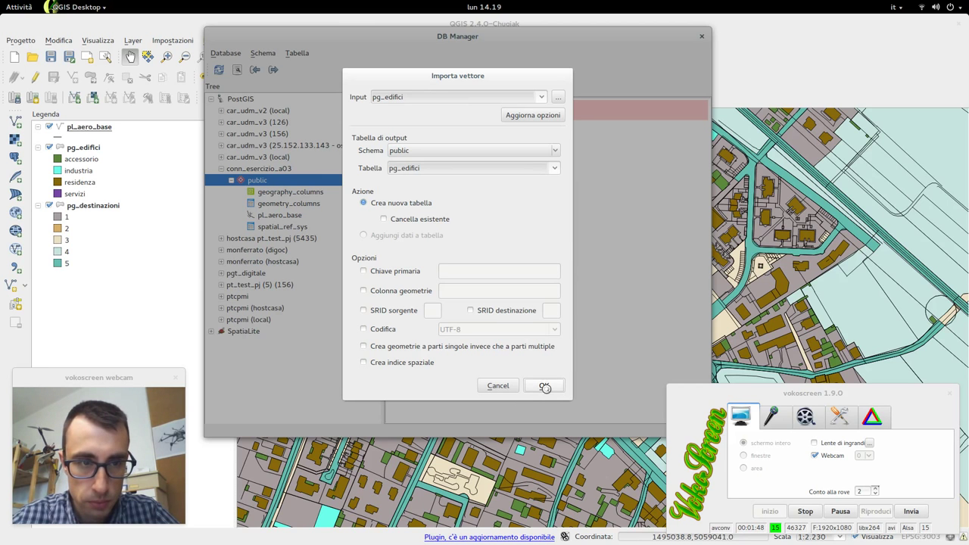
pyautogui.click(486, 255)
# - Import the pg_destinazioni layer into public as new table pg_destinazioni, refresh the schema's table list and close DB Manager
pyautogui.click(255, 69)
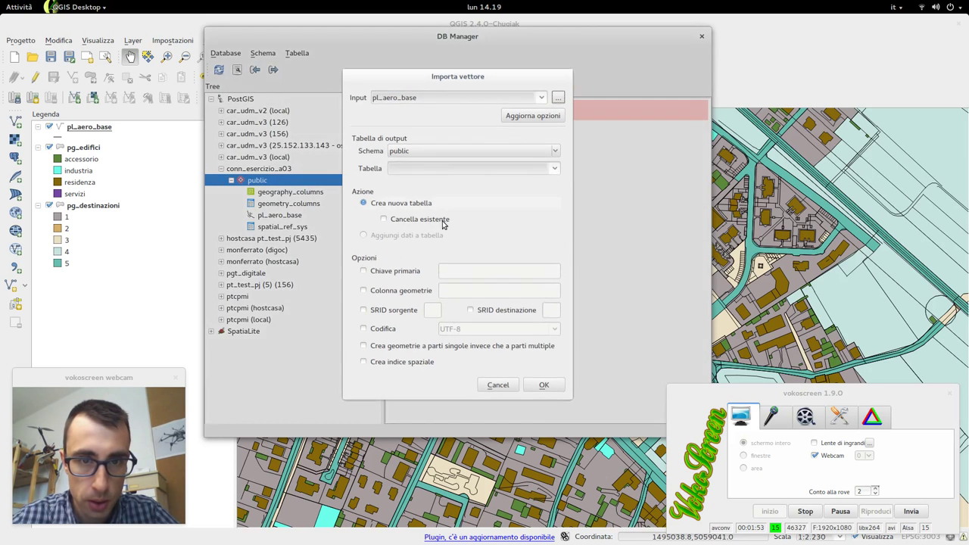
pyautogui.click(541, 97)
pyautogui.click(474, 127)
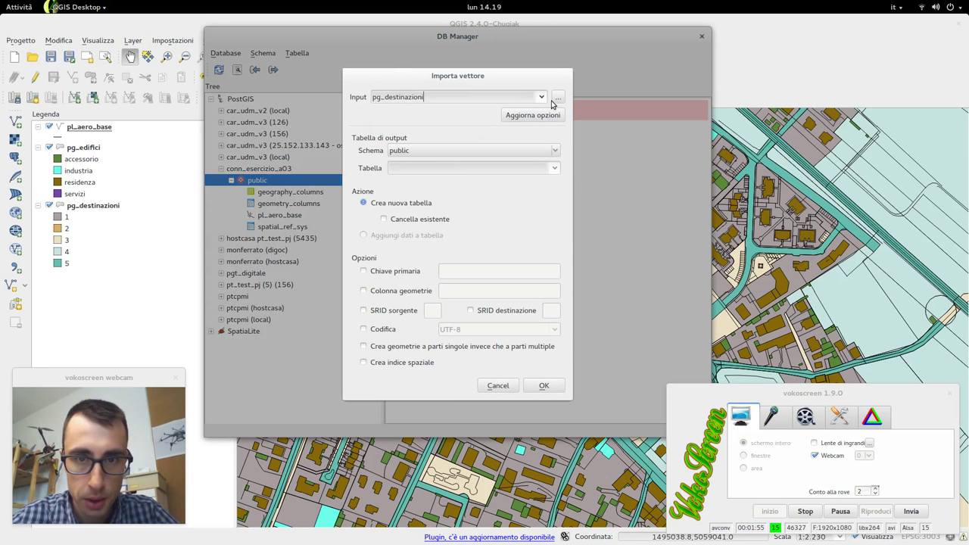
pyautogui.click(533, 115)
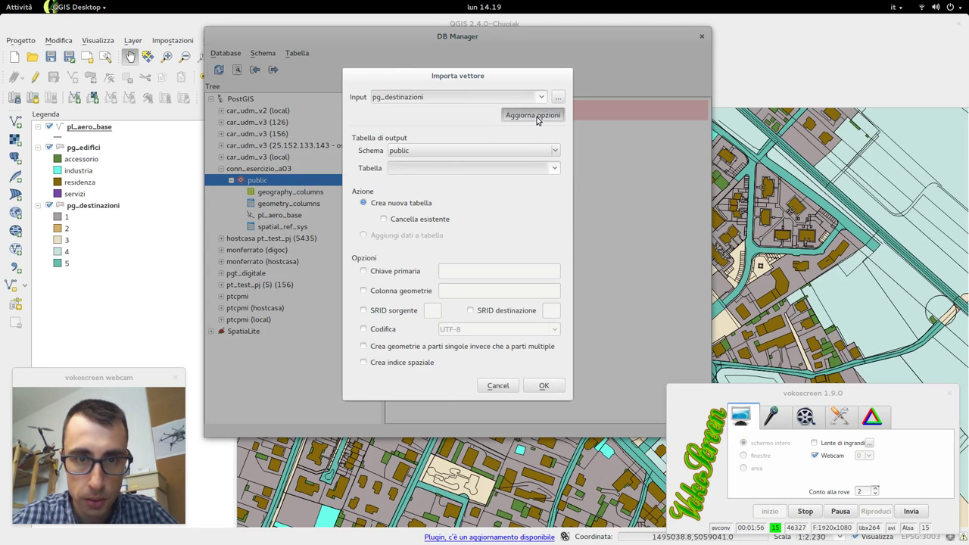
pyautogui.click(541, 386)
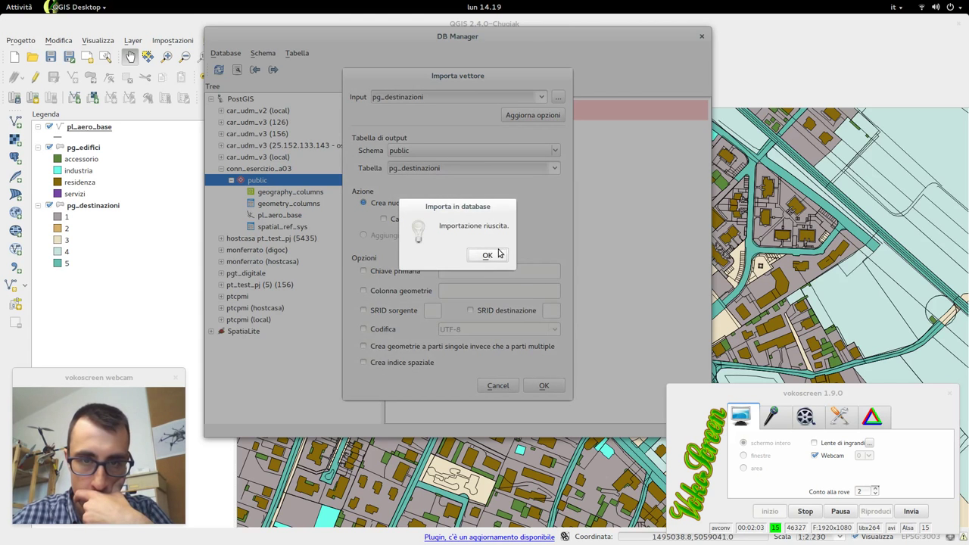
pyautogui.click(498, 254)
pyautogui.click(220, 70)
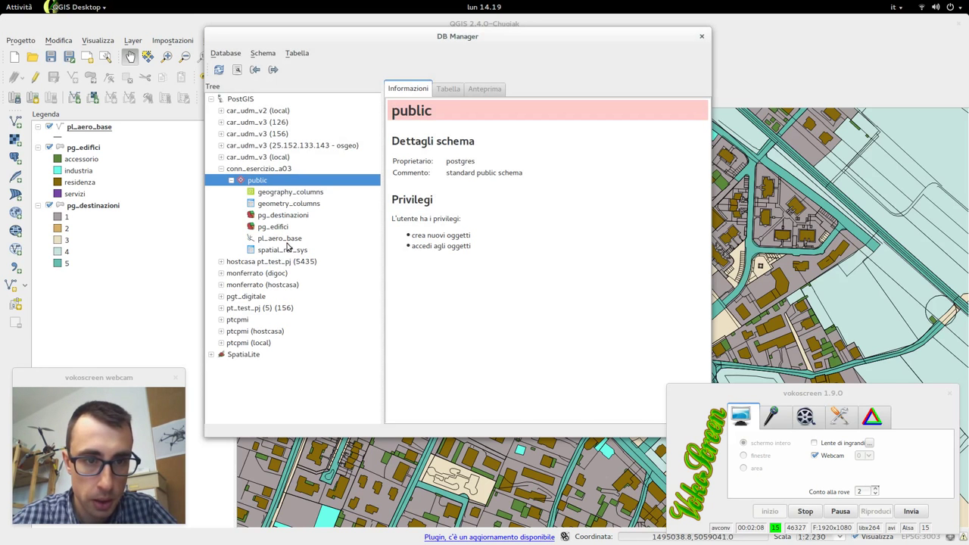
pyautogui.click(702, 36)
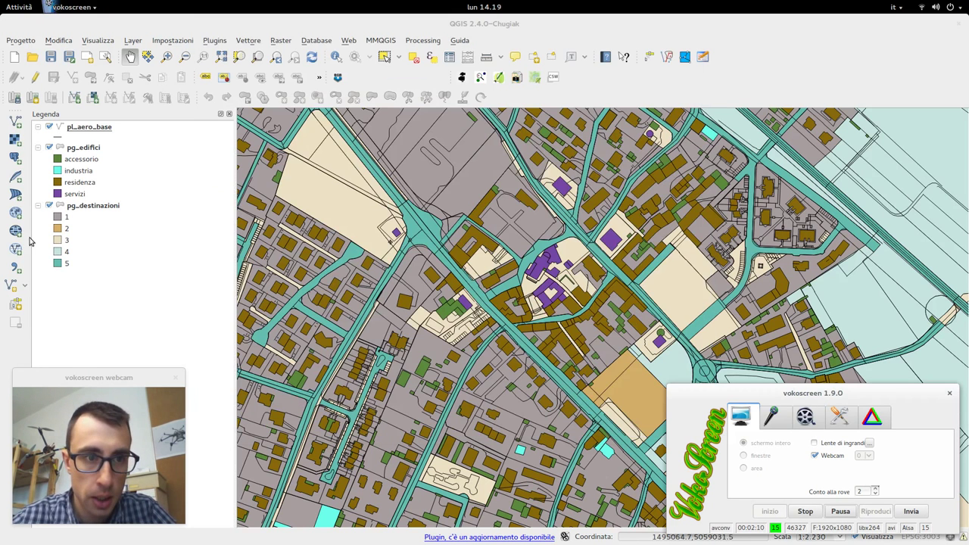
# - Connect to conn_esercizio_a03 and add the public tables pg_destinazioni, pg_edifici and pl_aero_base to the map as PostGIS layers
pyautogui.click(14, 157)
pyautogui.click(213, 141)
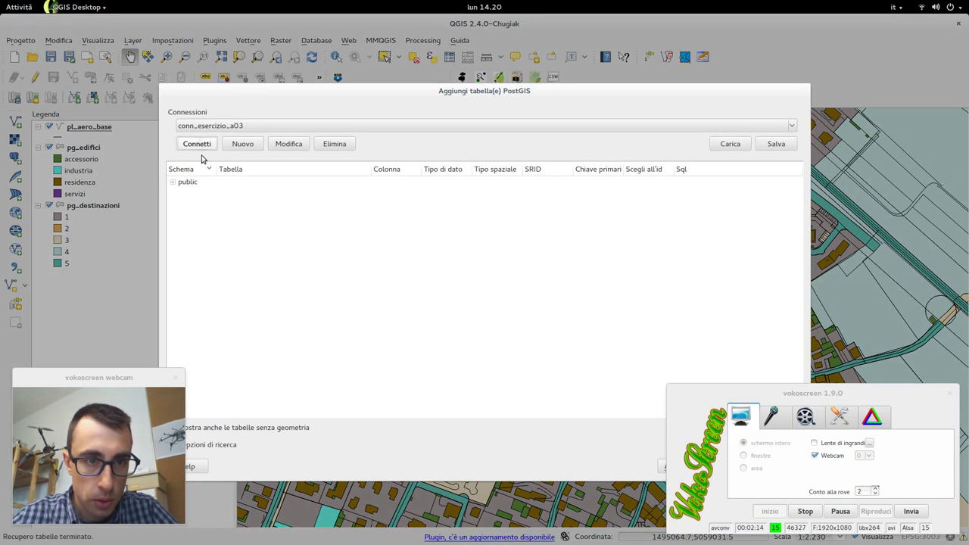
pyautogui.click(173, 183)
pyautogui.moveTo(221, 195); pyautogui.dragTo(424, 299)
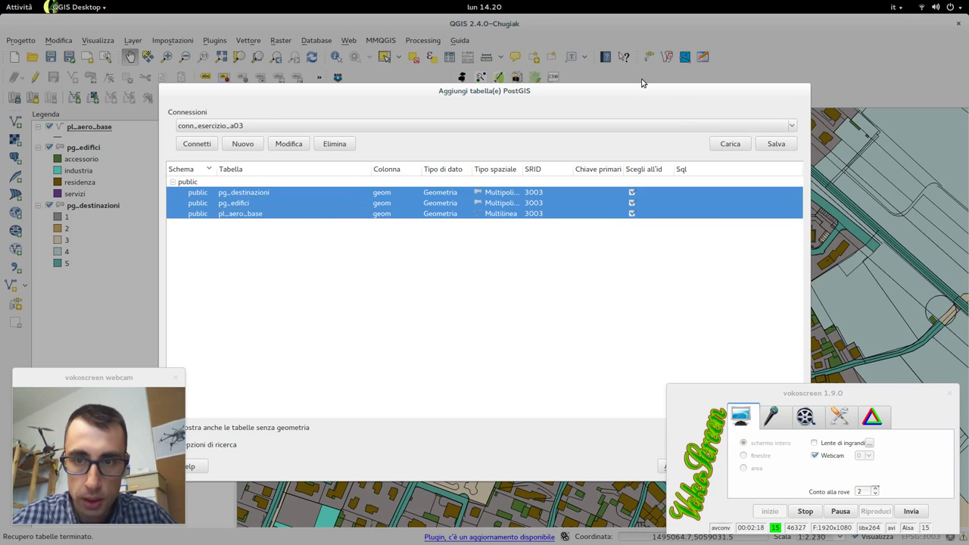
pyautogui.click(813, 411)
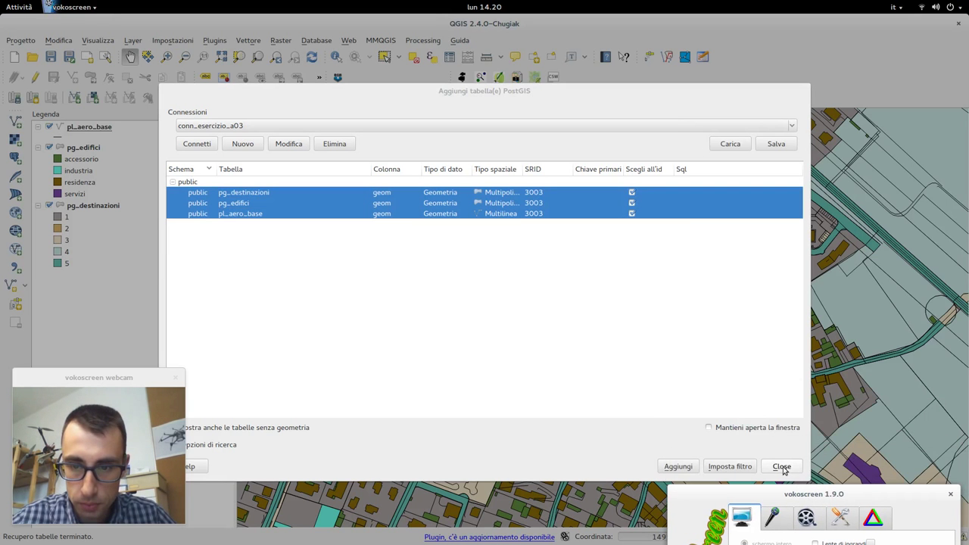
pyautogui.click(677, 466)
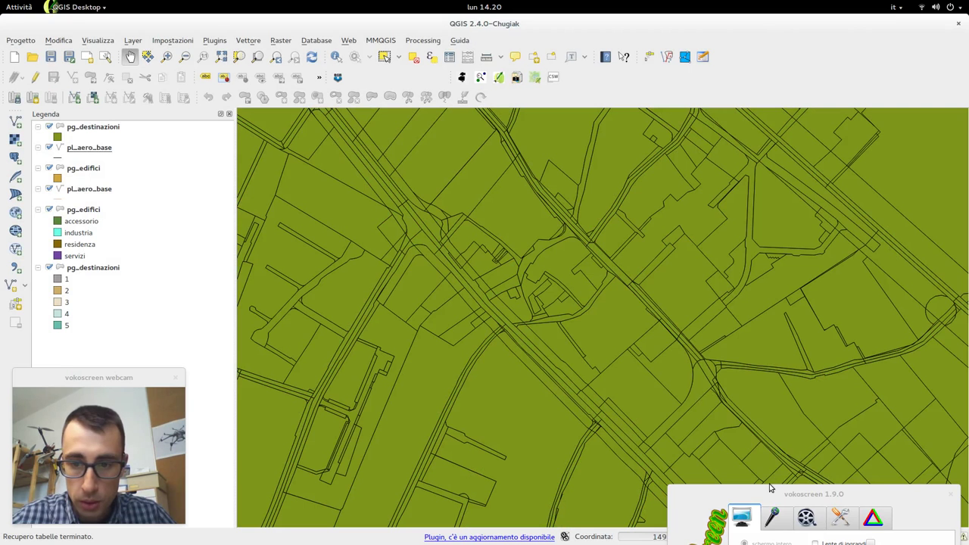
pyautogui.moveTo(770, 489); pyautogui.dragTo(768, 364)
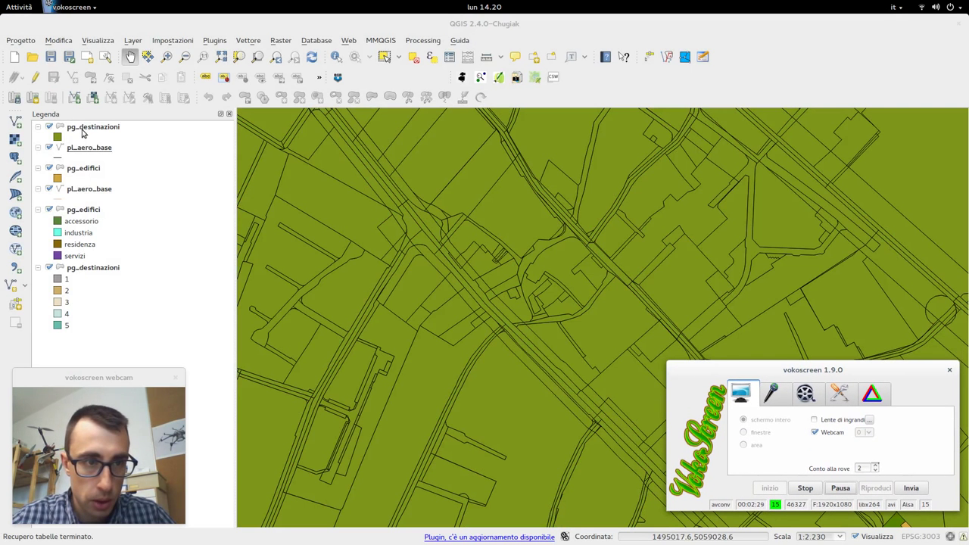
# - Copy the style of the original categorized pg_destinazioni layer onto the newly added PostGIS pg_destinazioni layer
pyautogui.rightClick(93, 272)
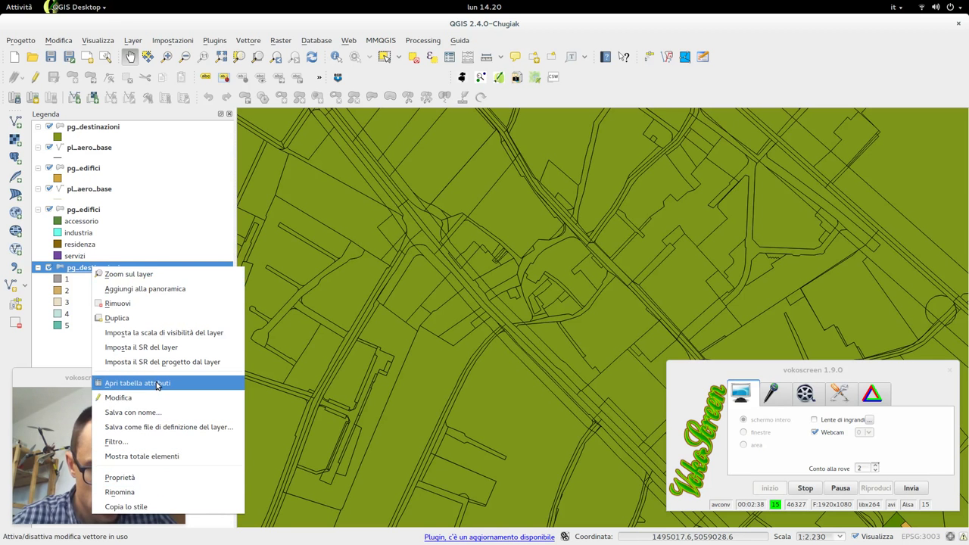
pyautogui.click(151, 507)
pyautogui.rightClick(97, 132)
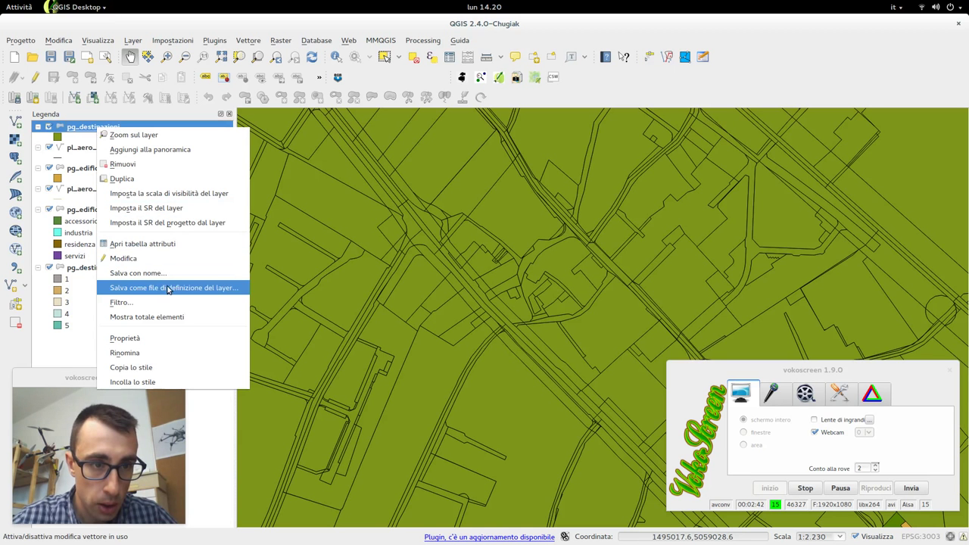
pyautogui.click(168, 381)
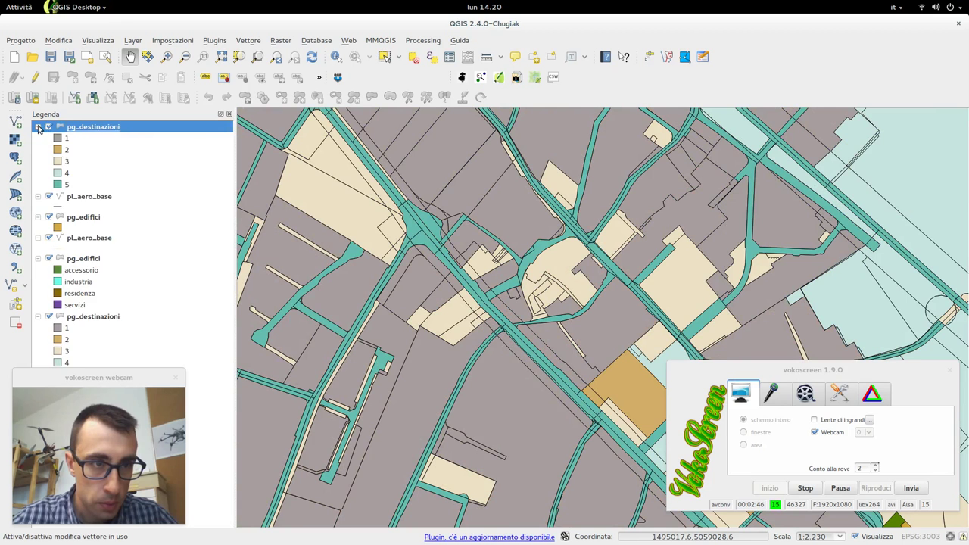
# - Collapse the PostGIS pg_destinazioni layer and reorder the layers as PostGIS pg_edifici, shapefile pl_aero_base, then PostGIS pg_destinazioni
pyautogui.click(39, 127)
pyautogui.moveTo(89, 127); pyautogui.dragTo(77, 175)
pyautogui.moveTo(79, 131); pyautogui.dragTo(83, 181)
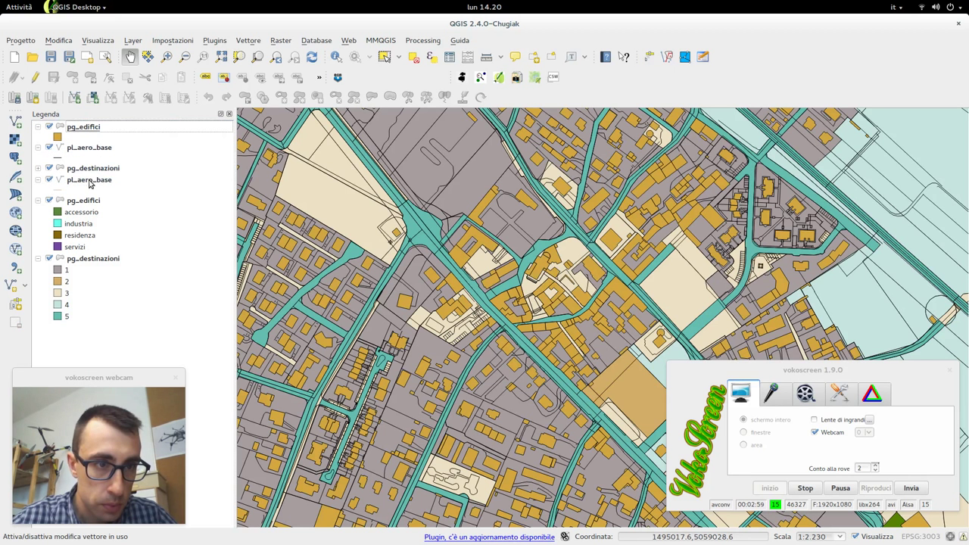
# - Check the data sources of the two pl_aero_base layers and remove the shapefile one from the project
pyautogui.rightClick(89, 181)
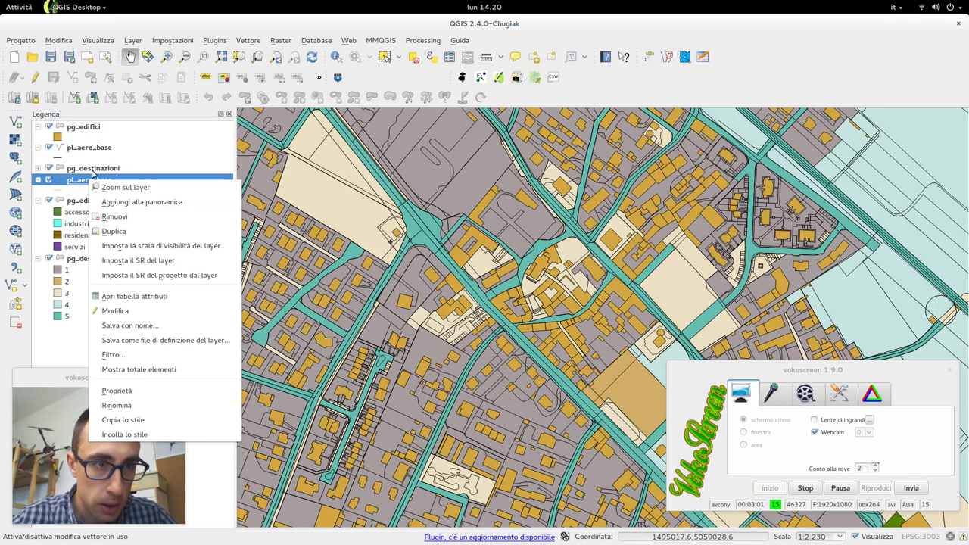
pyautogui.click(83, 154)
pyautogui.click(100, 152)
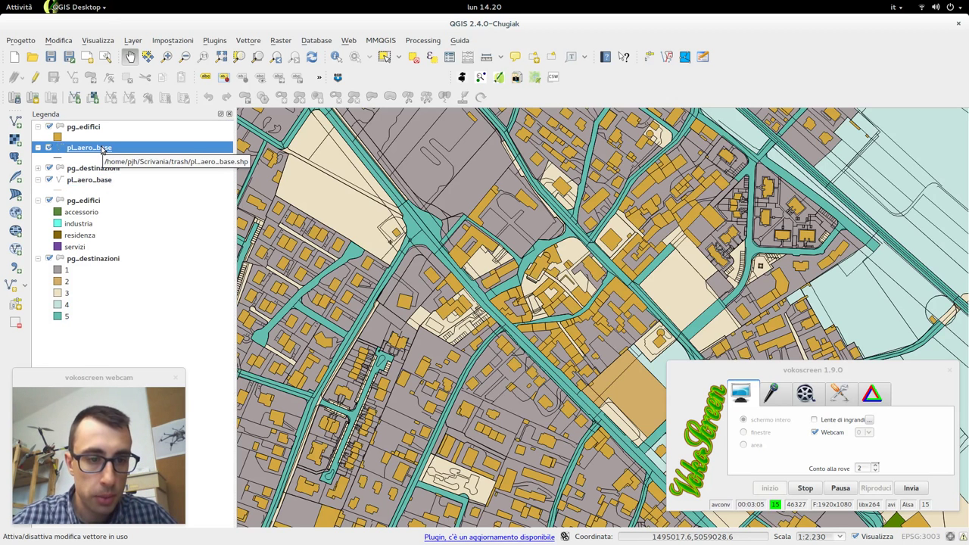
pyautogui.click(84, 182)
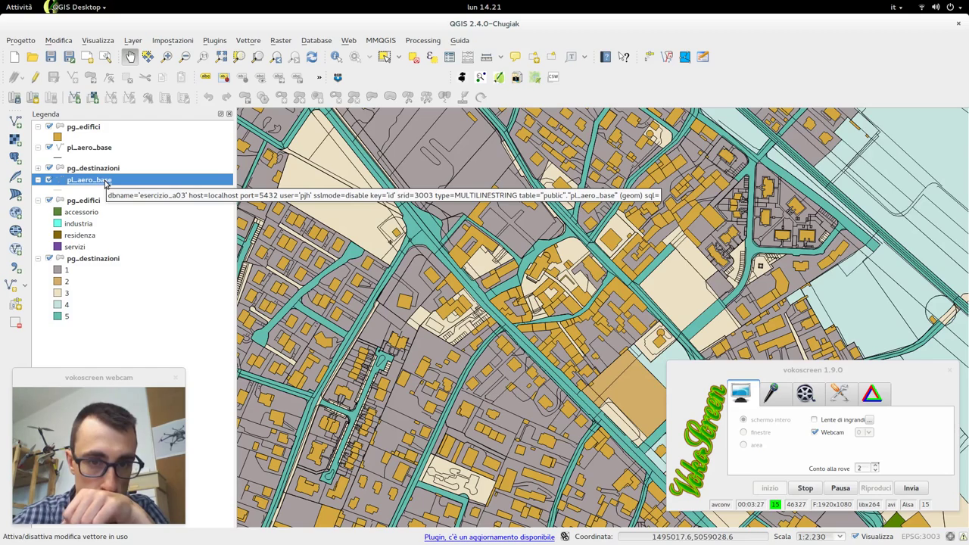
pyautogui.rightClick(105, 150)
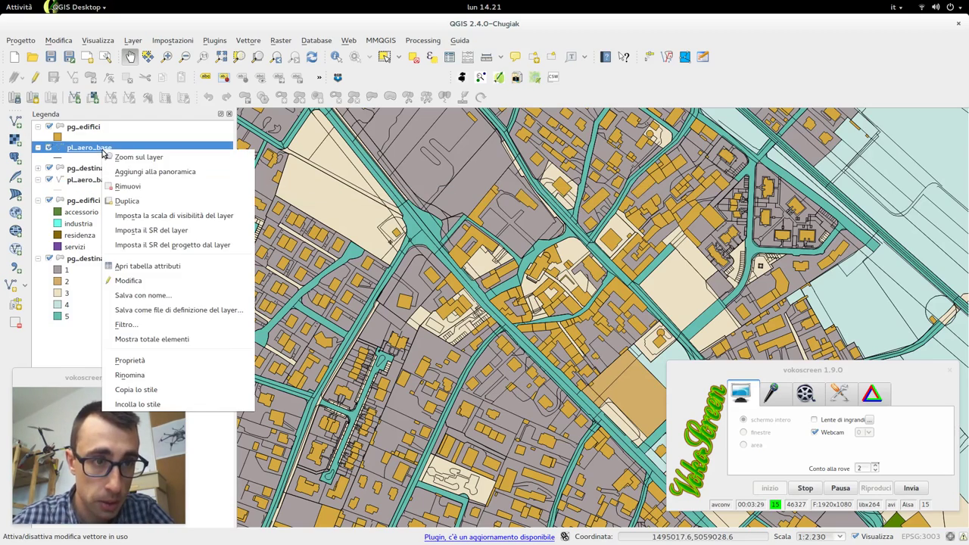
pyautogui.click(126, 185)
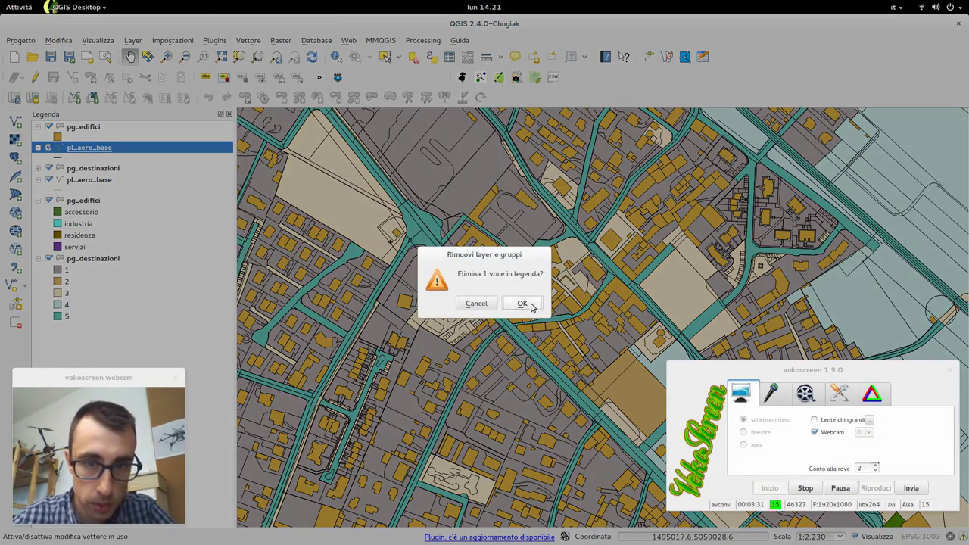
pyautogui.click(523, 304)
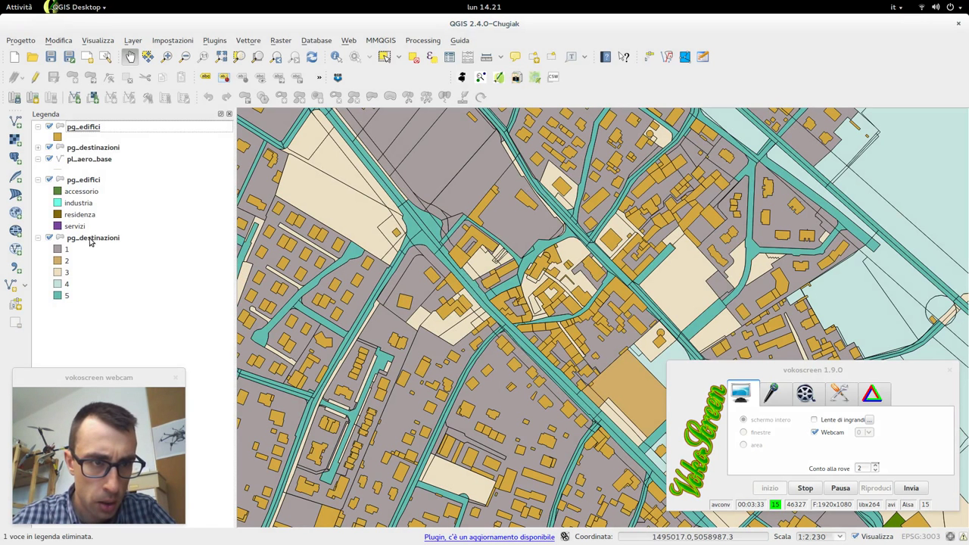
# - Check the PostGIS pg_destinazioni layer's classes and remove the original pg_destinazioni layer at the end of the legend
pyautogui.click(39, 148)
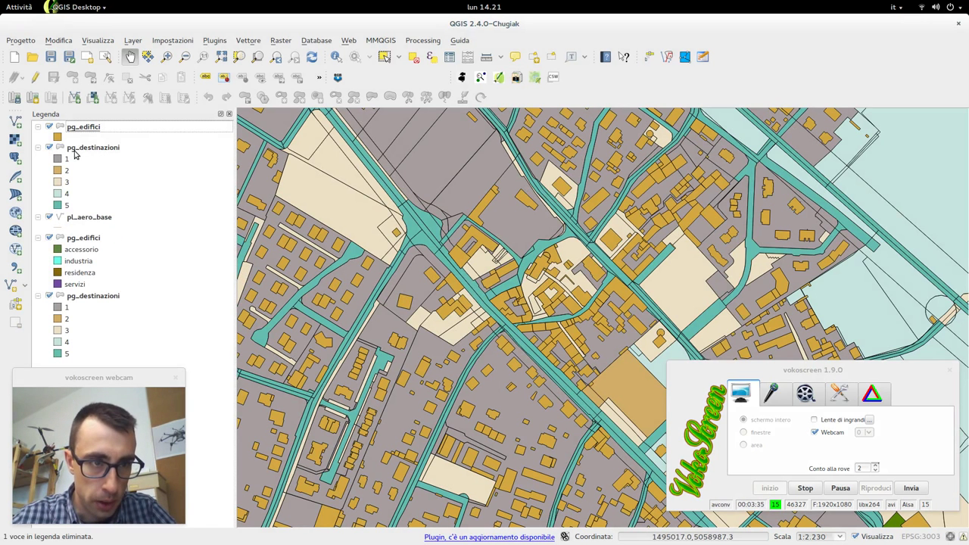
pyautogui.click(39, 148)
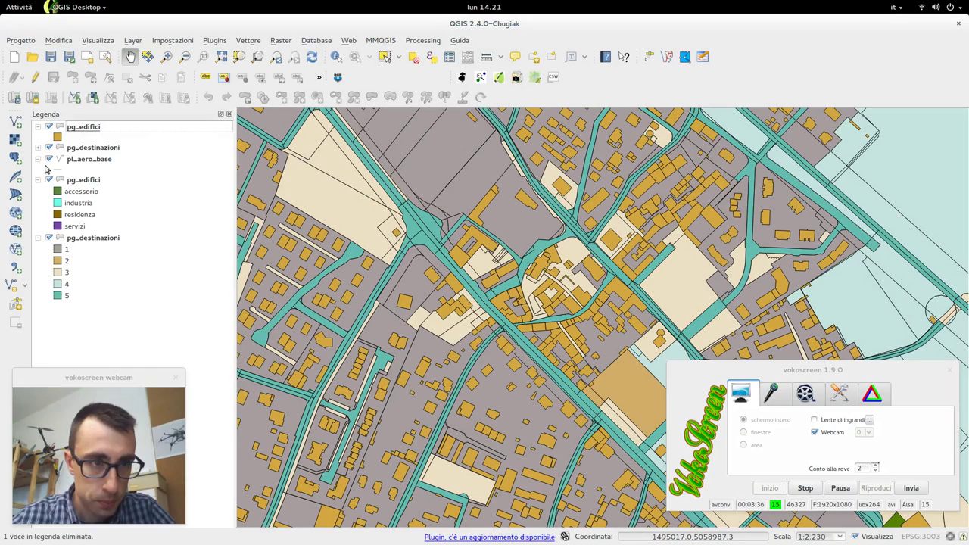
pyautogui.rightClick(94, 241)
pyautogui.click(146, 278)
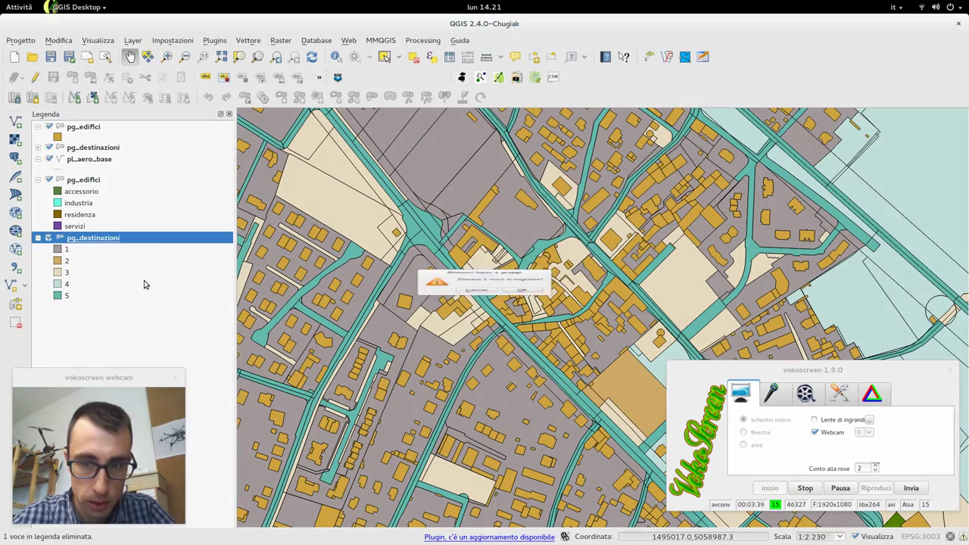
pyautogui.click(522, 303)
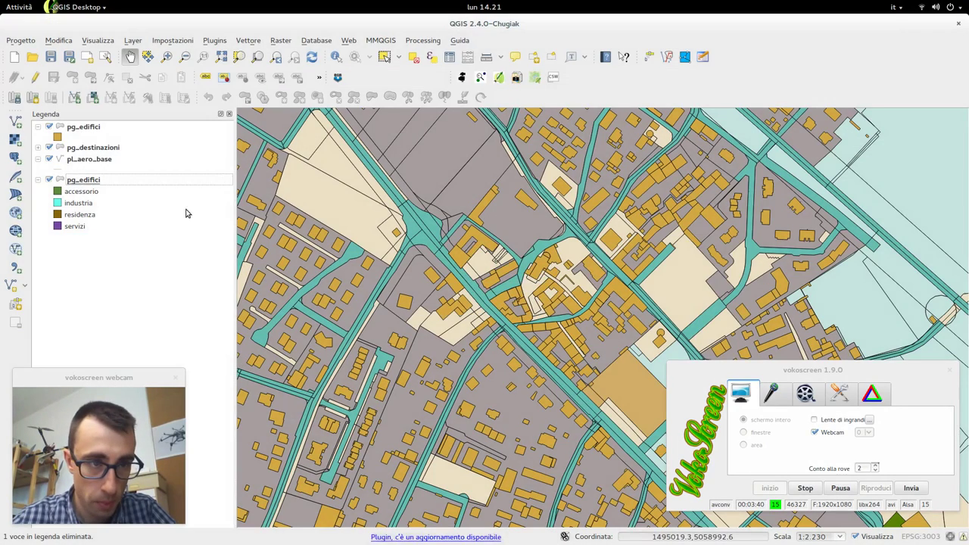
# - Copy the style of the original categorized pg_edifici layer onto the PostGIS pg_edifici layer
pyautogui.rightClick(84, 183)
pyautogui.click(106, 419)
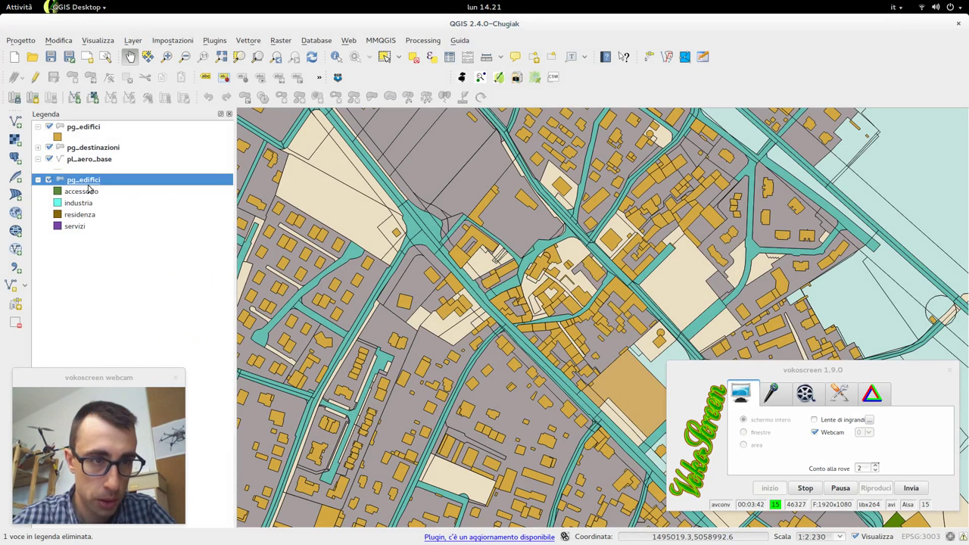
pyautogui.rightClick(85, 127)
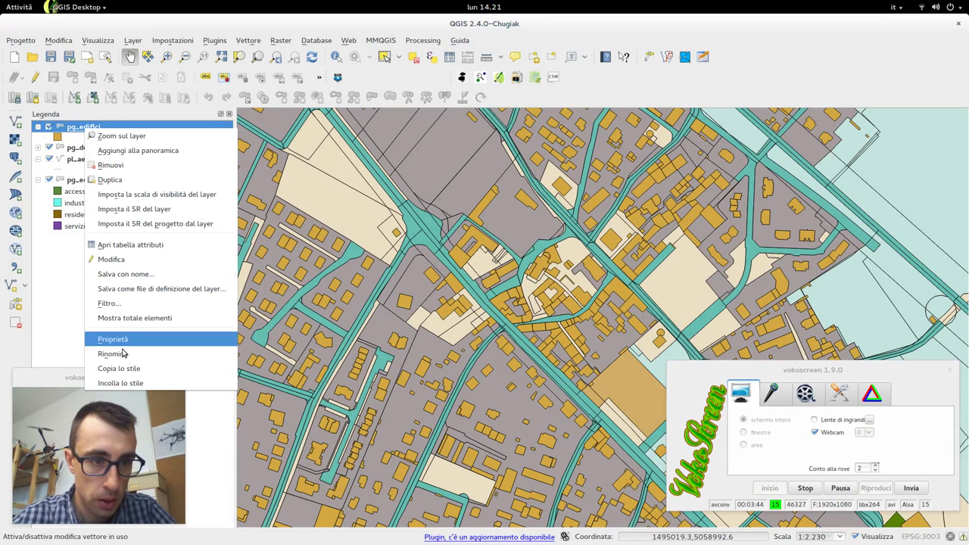
pyautogui.click(120, 383)
# - Remove the original pg_edifici layer at the end of the legend from the project
pyautogui.rightClick(94, 219)
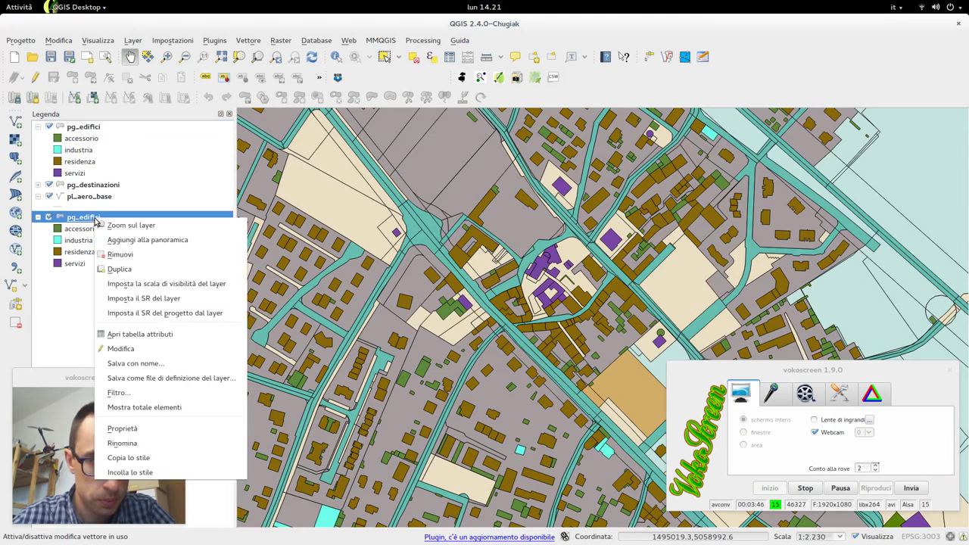
pyautogui.click(96, 224)
pyautogui.rightClick(94, 220)
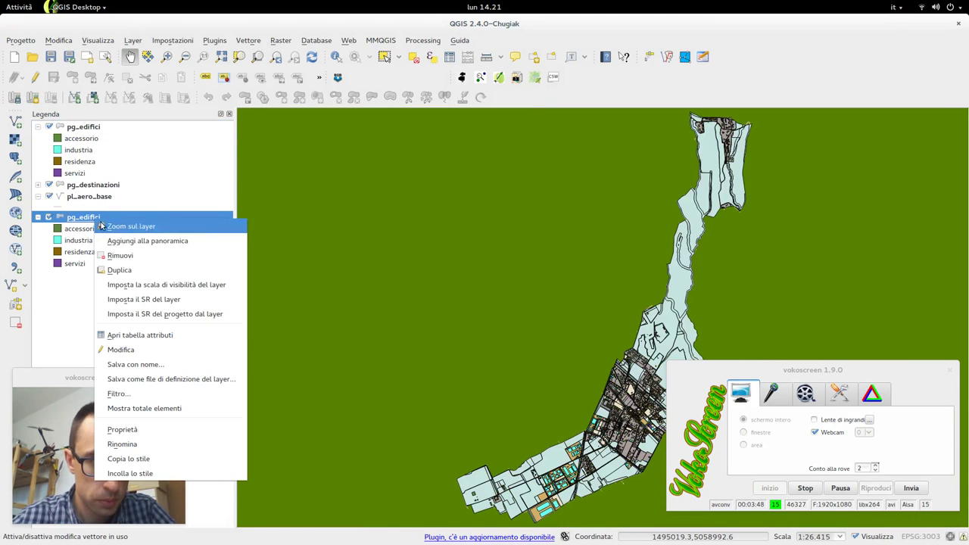
pyautogui.click(141, 255)
pyautogui.click(506, 304)
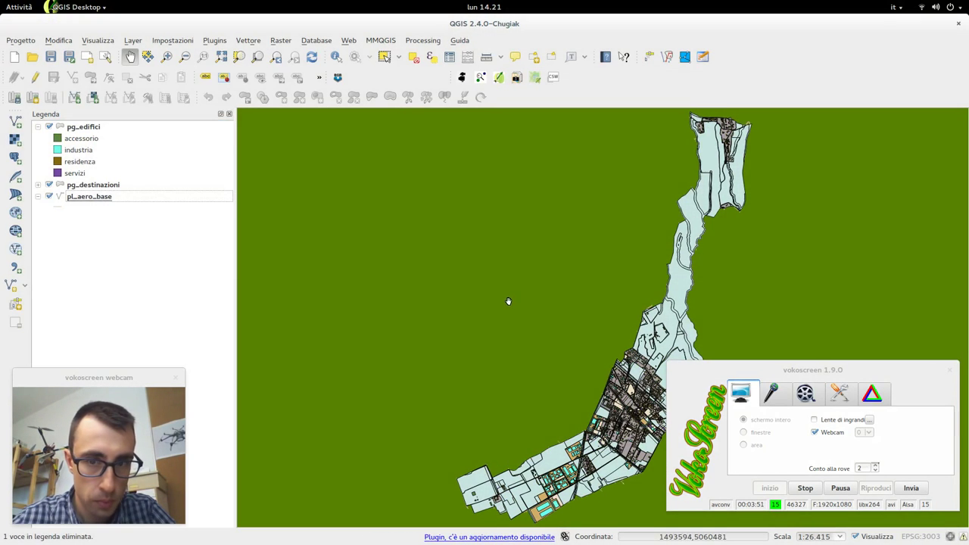
# - Save the project as esercizi_a03 in the Scrivania folder
pyautogui.moveTo(544, 342); pyautogui.dragTo(437, 173)
pyautogui.scroll(3, 537, 280)
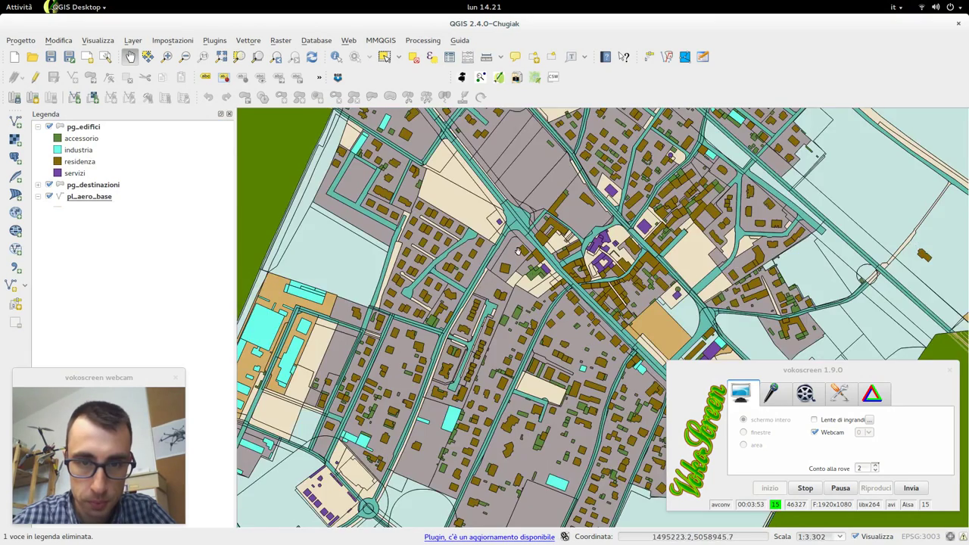
pyautogui.scroll(1, 550, 311)
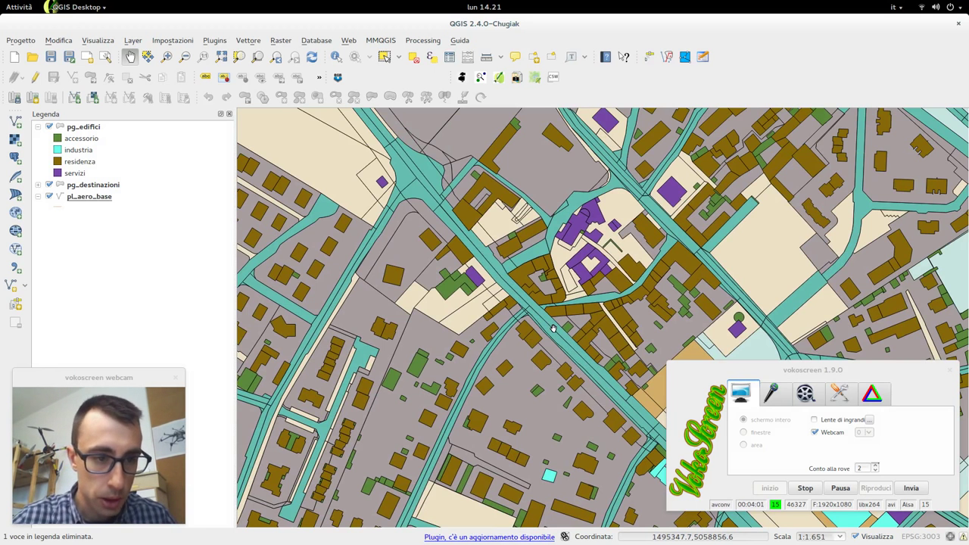
pyautogui.click(52, 57)
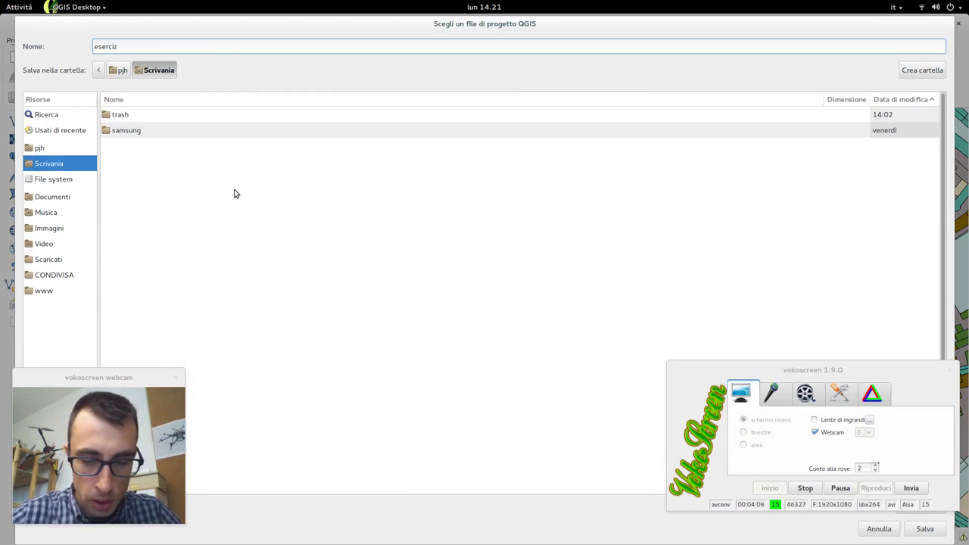
pyautogui.press('Return')
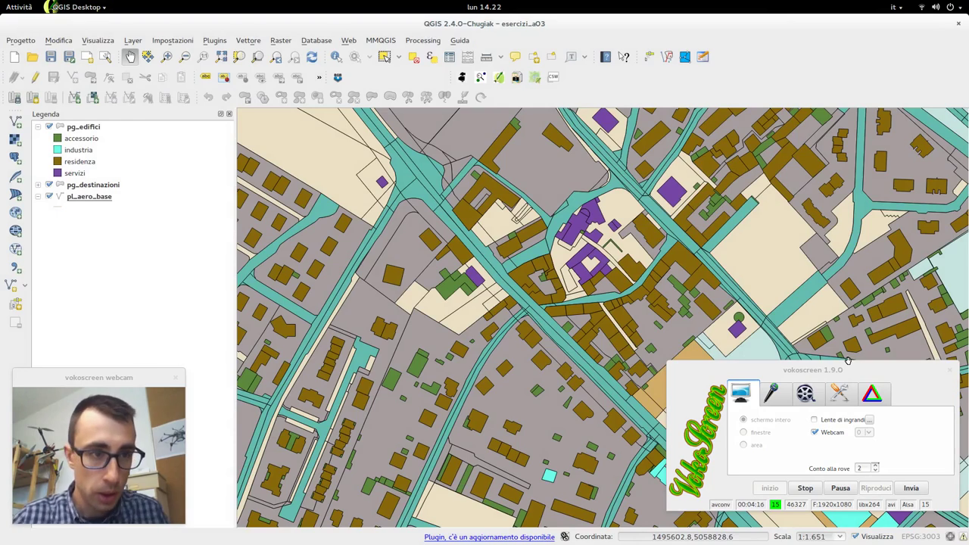
# - Switch to pgAdmin III with the Firefox presentation window placed directly behind it
pyautogui.moveTo(3, 2)
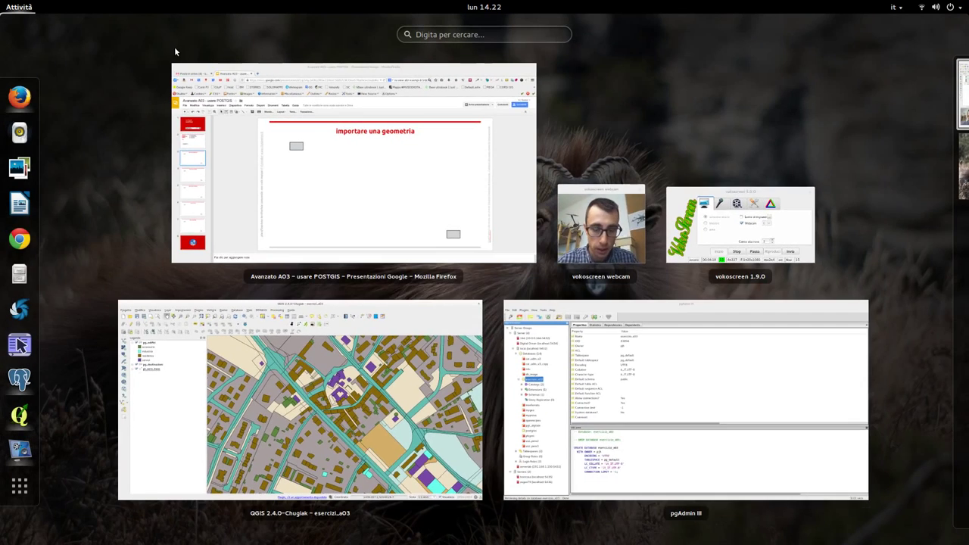
pyautogui.write('pgadmi')
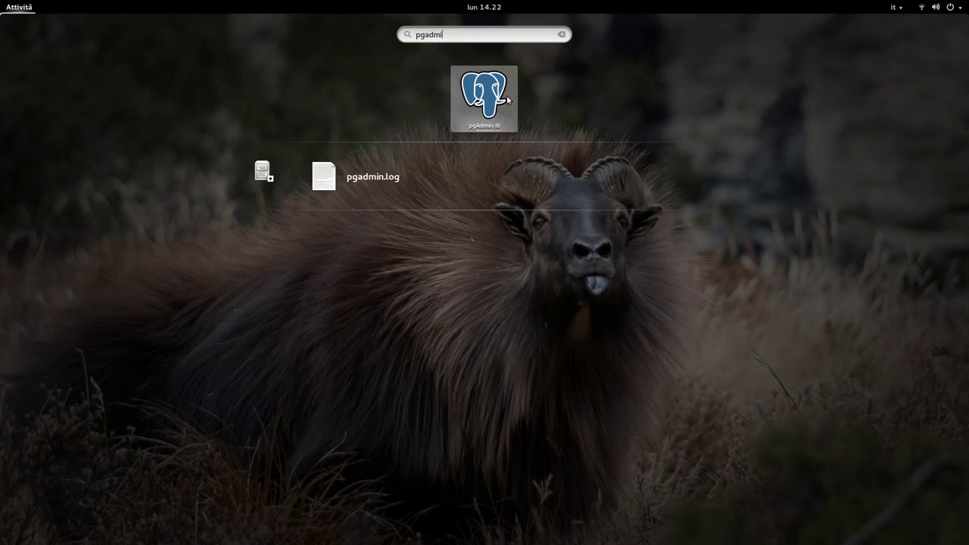
pyautogui.click(496, 97)
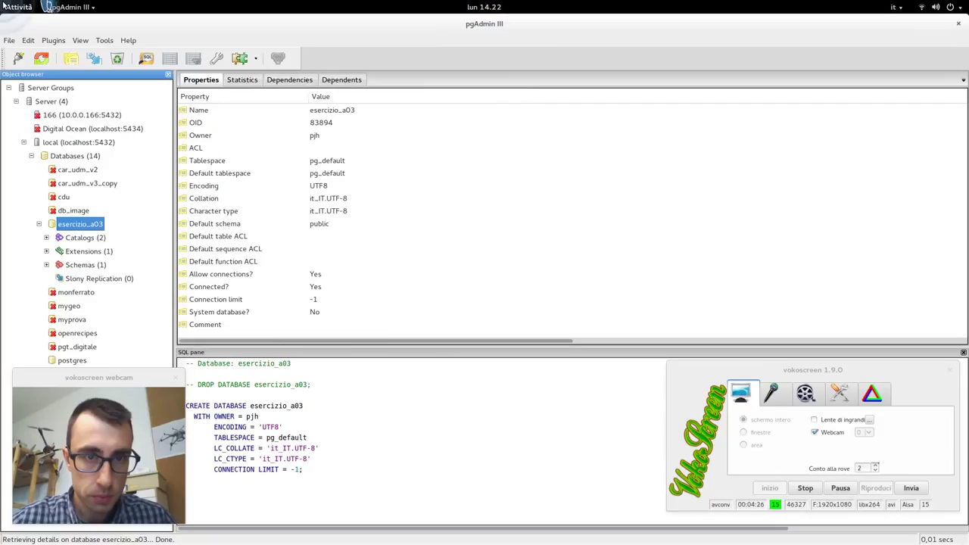
pyautogui.moveTo(2, 5)
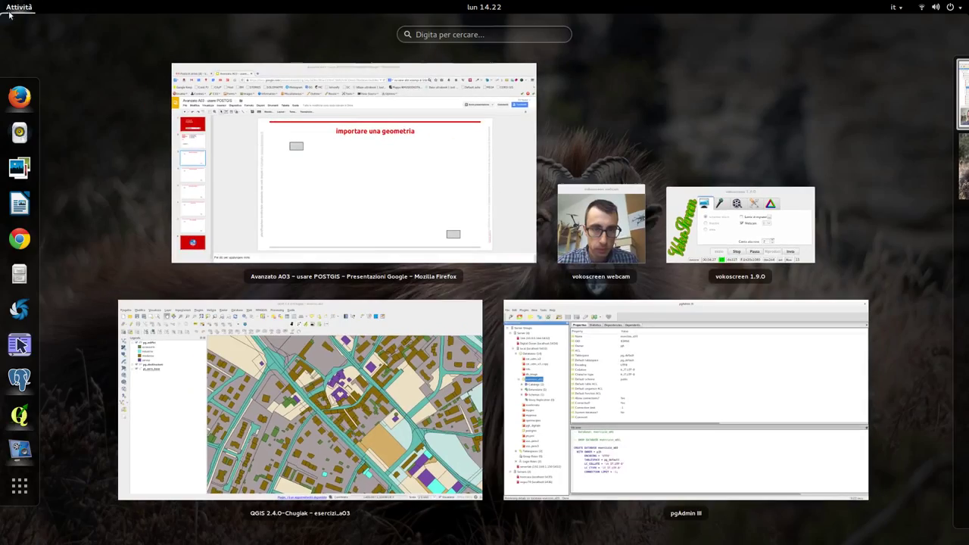
pyautogui.click(368, 175)
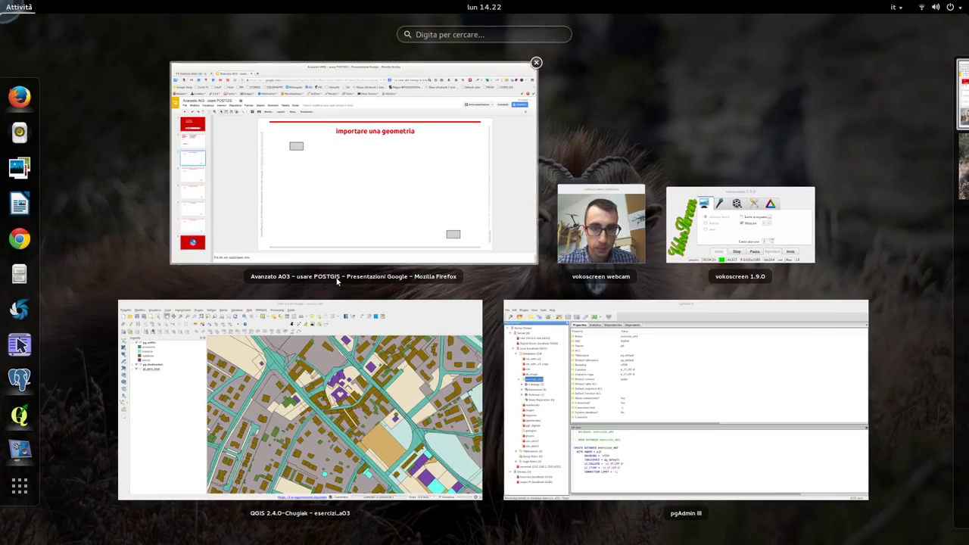
pyautogui.click(617, 426)
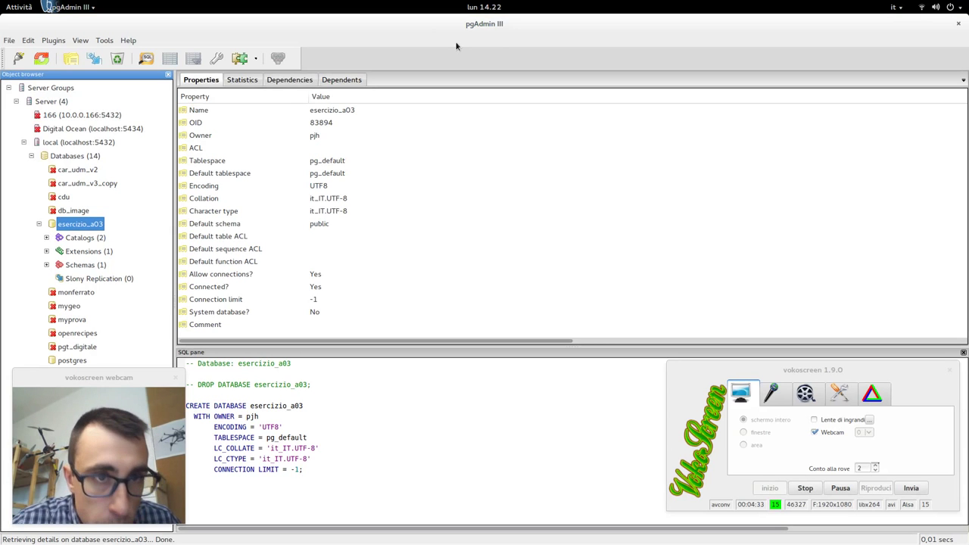
# - Resize the pgAdmin III window to the right half of the screen at full height and move the vokoscreen window clear of the SQL code
pyautogui.moveTo(527, 25); pyautogui.dragTo(507, 95)
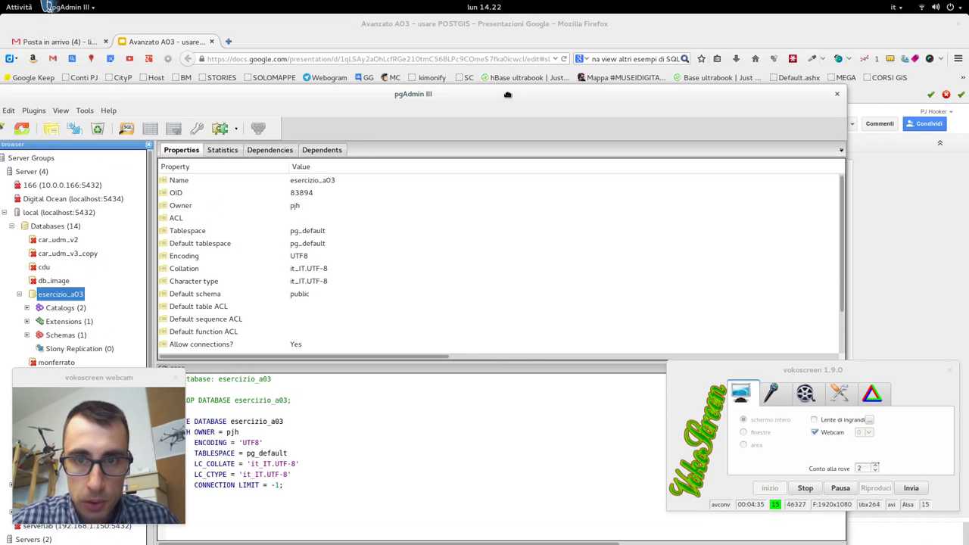
pyautogui.moveTo(847, 88); pyautogui.dragTo(502, 174)
pyautogui.moveTo(436, 179); pyautogui.dragTo(879, 27)
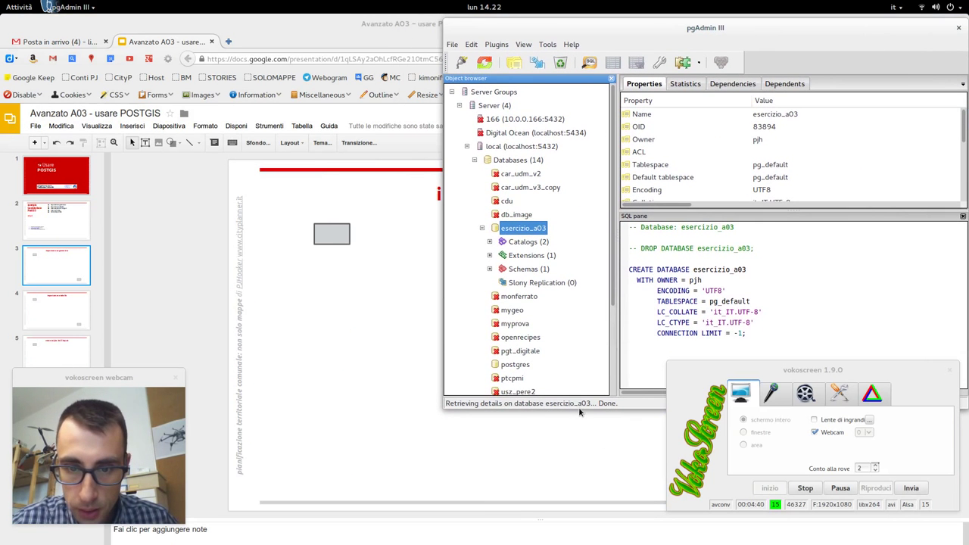
pyautogui.moveTo(579, 407); pyautogui.dragTo(579, 539)
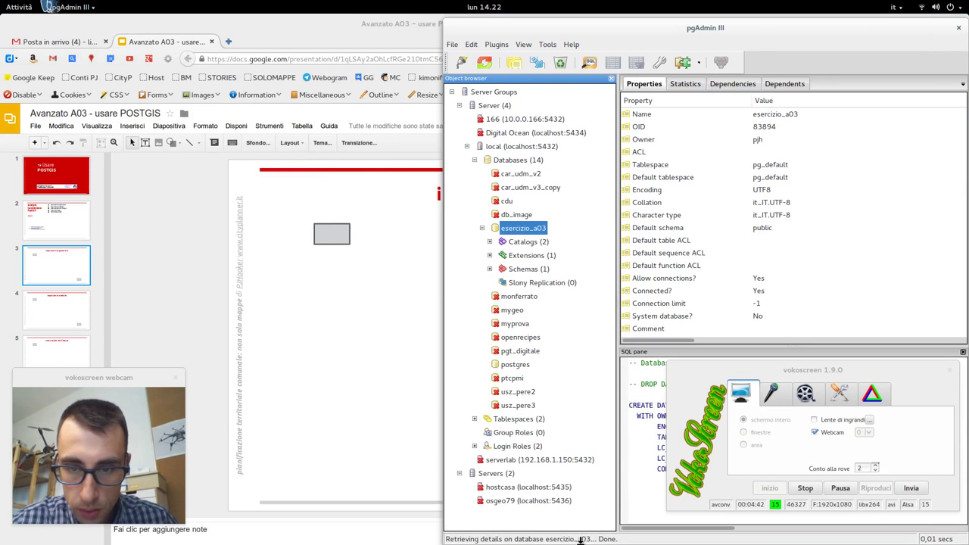
pyautogui.moveTo(735, 367); pyautogui.dragTo(727, 481)
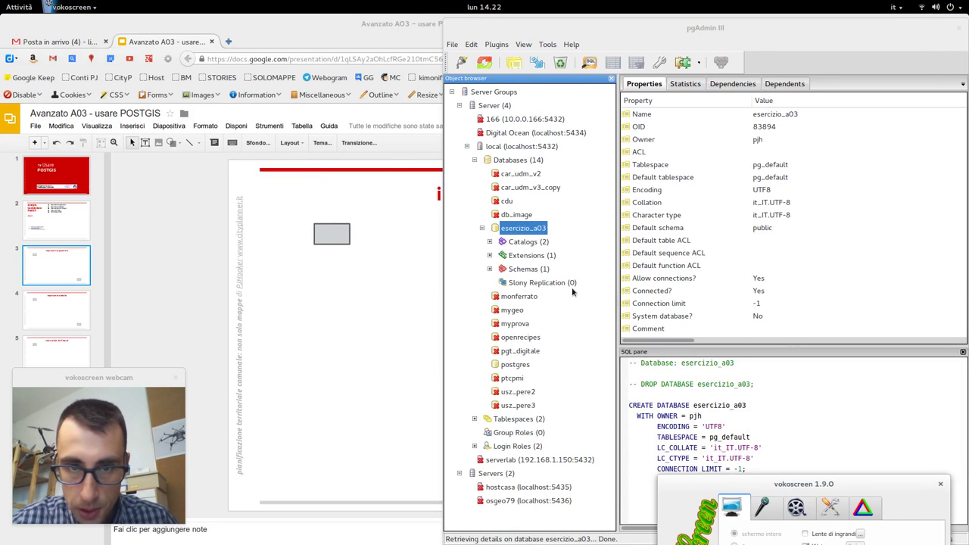
# - List the tables in the public schema of esercizio_a03, refresh the list and view the definition of pg_destinazioni
pyautogui.click(490, 269)
pyautogui.click(497, 283)
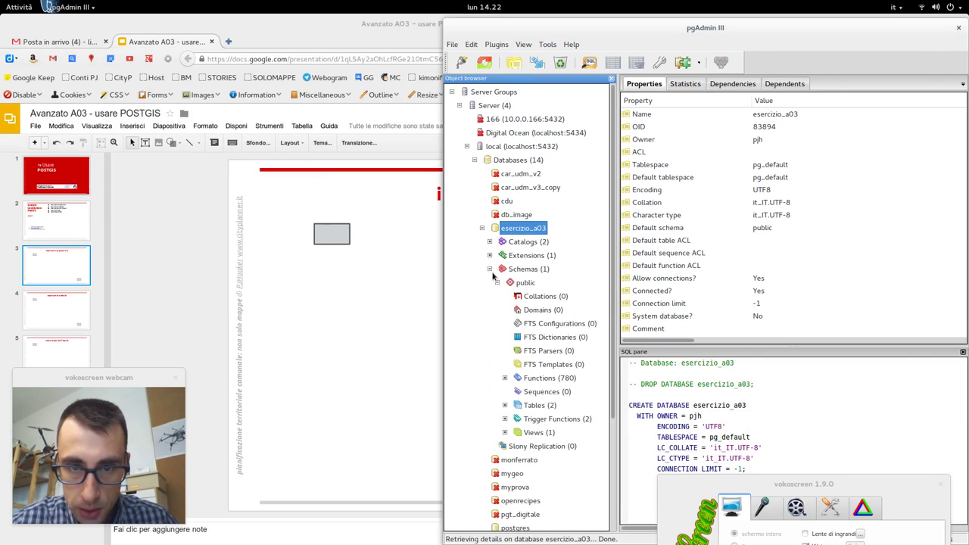
pyautogui.click(537, 405)
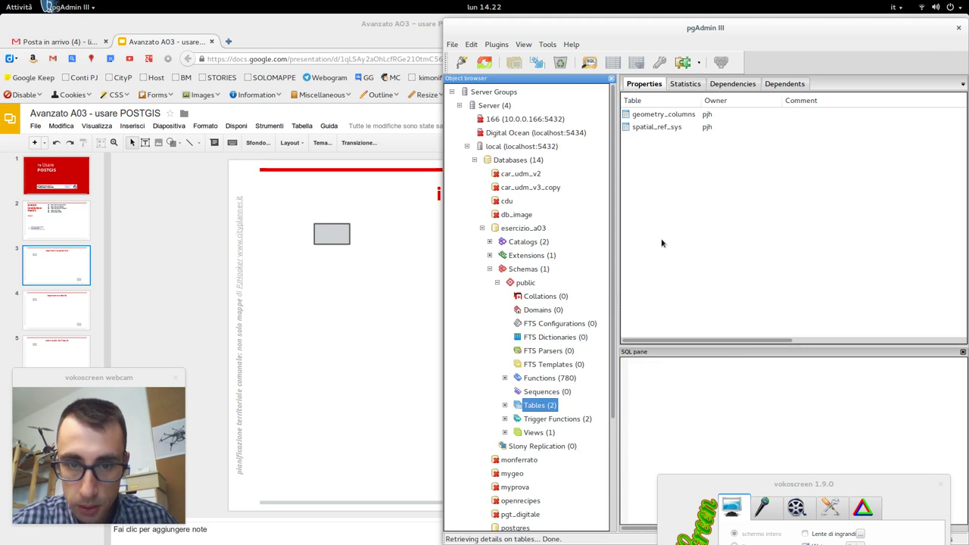
pyautogui.click(480, 63)
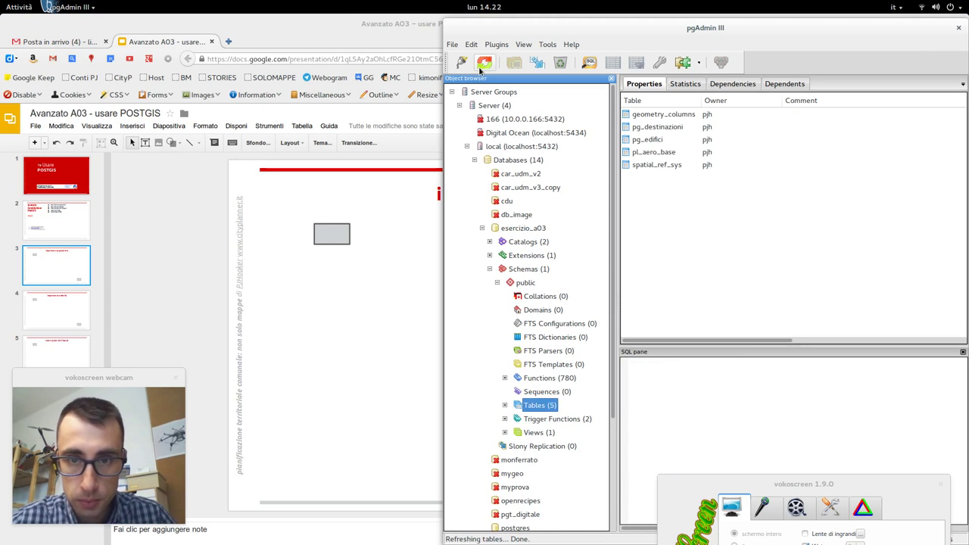
pyautogui.moveTo(701, 100); pyautogui.dragTo(791, 100)
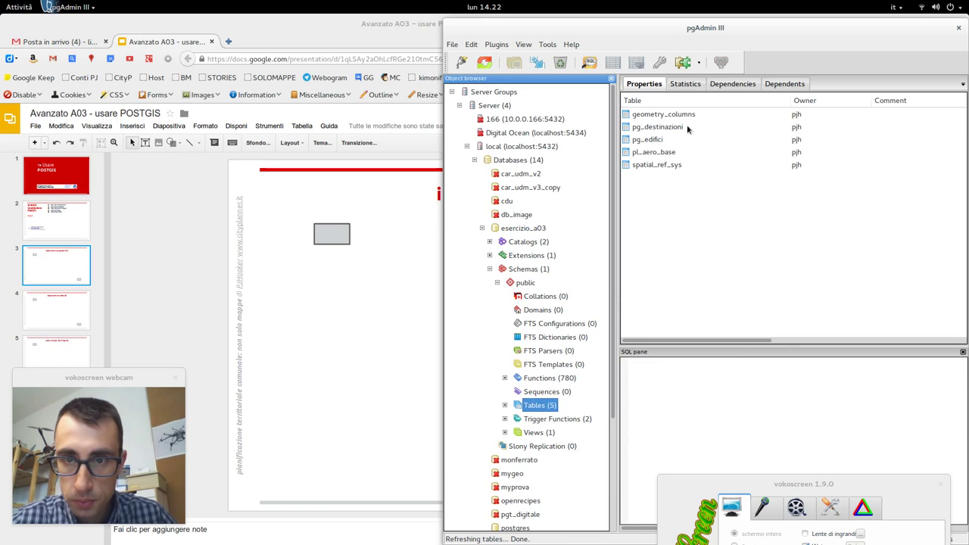
pyautogui.click(688, 127)
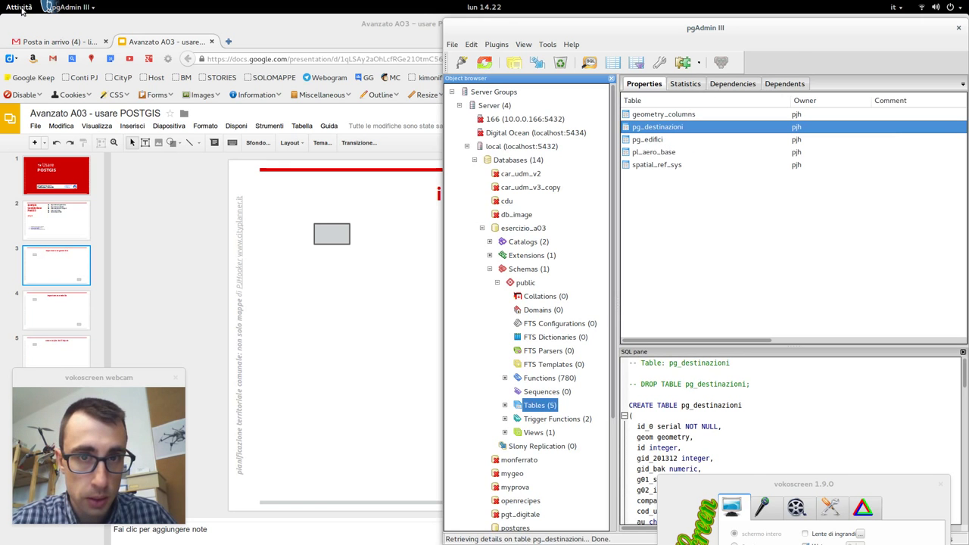
# - Keep pgAdmin III on top, show QGIS beside it and select the pg_destinazioni layer in a narrowed legend
pyautogui.rightClick(667, 32)
pyautogui.click(696, 95)
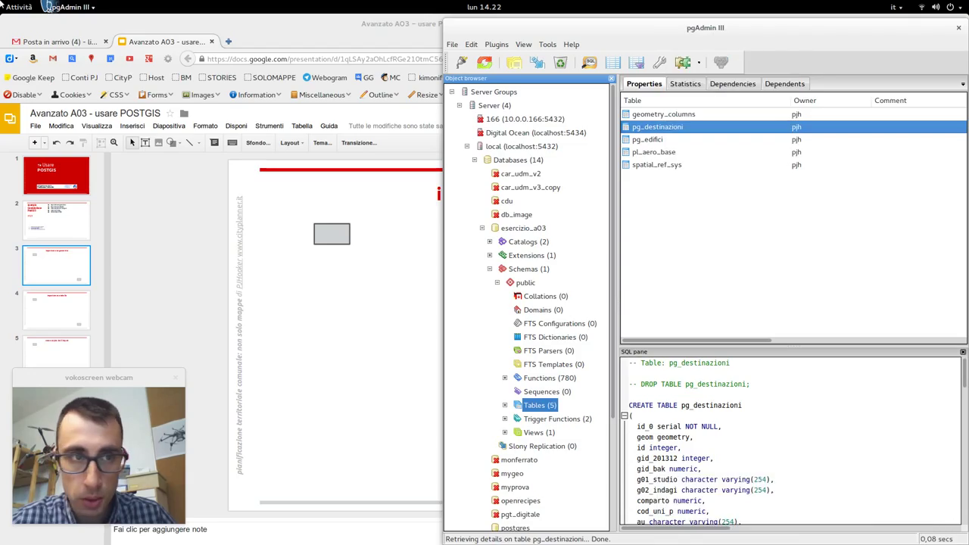
pyautogui.moveTo(2, 5)
pyautogui.click(553, 310)
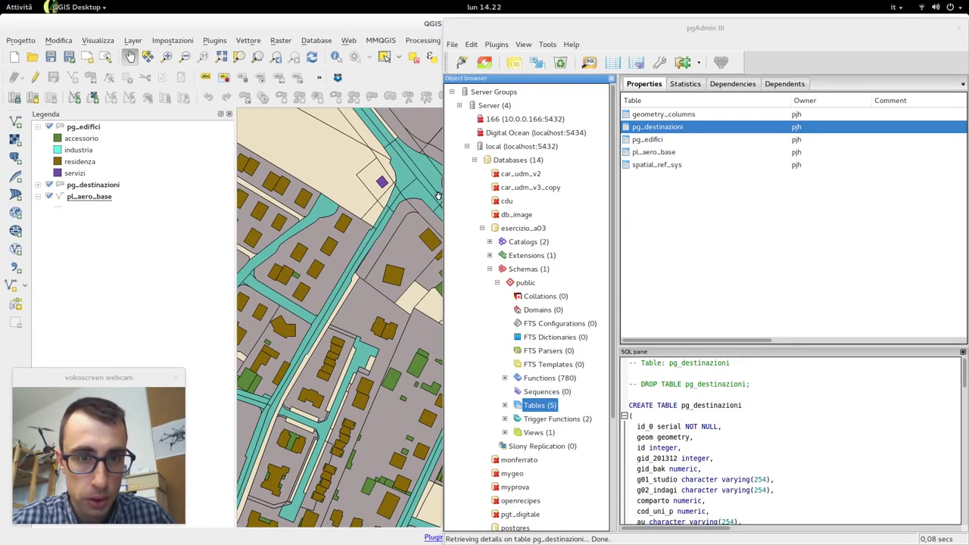
pyautogui.moveTo(236, 239); pyautogui.dragTo(166, 238)
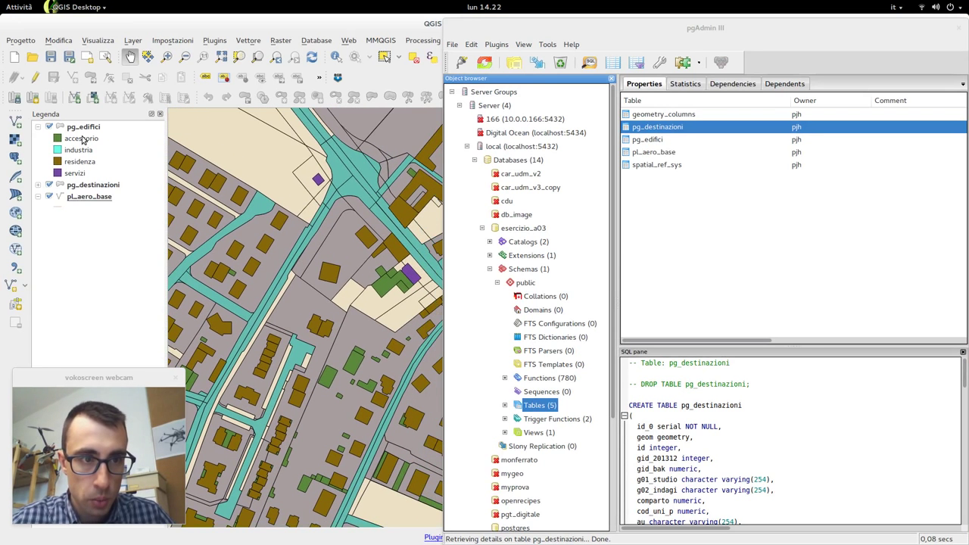
pyautogui.click(99, 186)
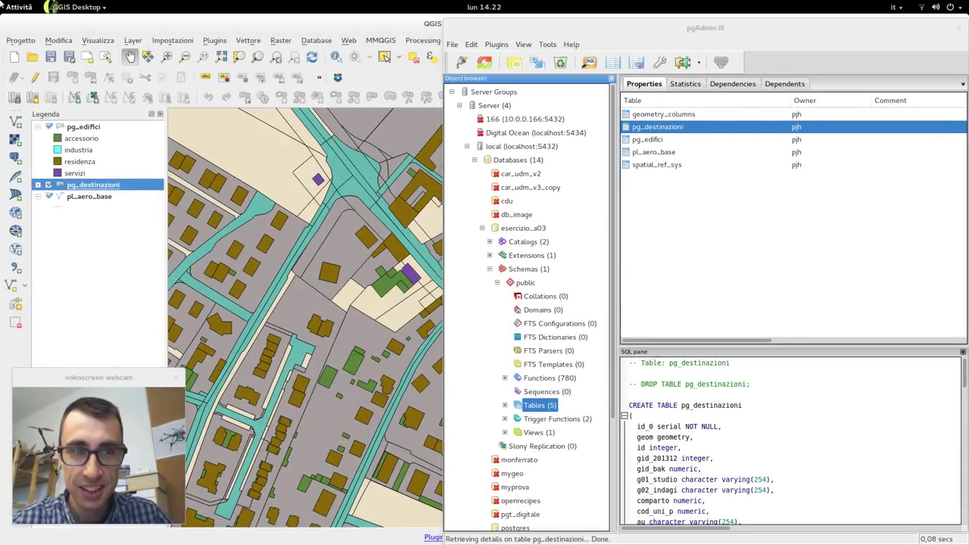
pyautogui.moveTo(2, 3)
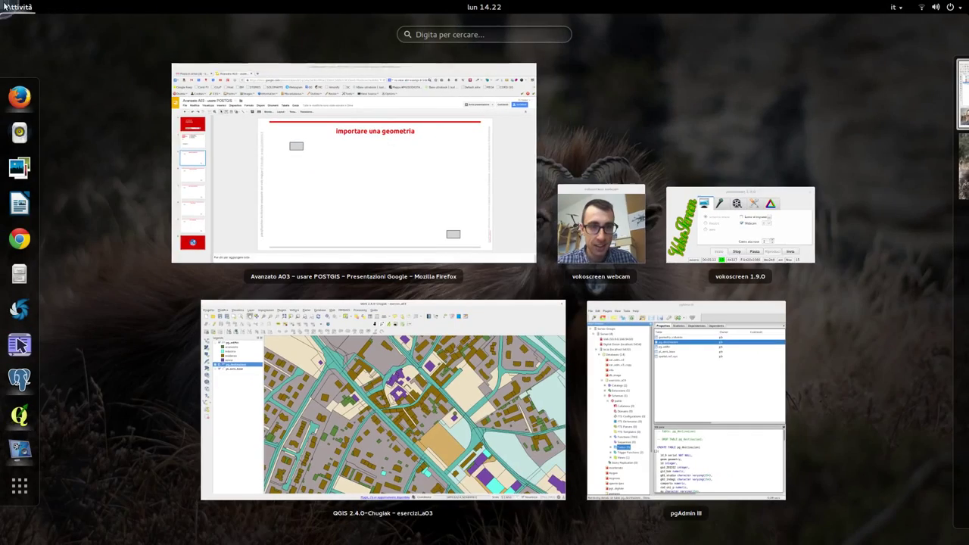
pyautogui.click(740, 226)
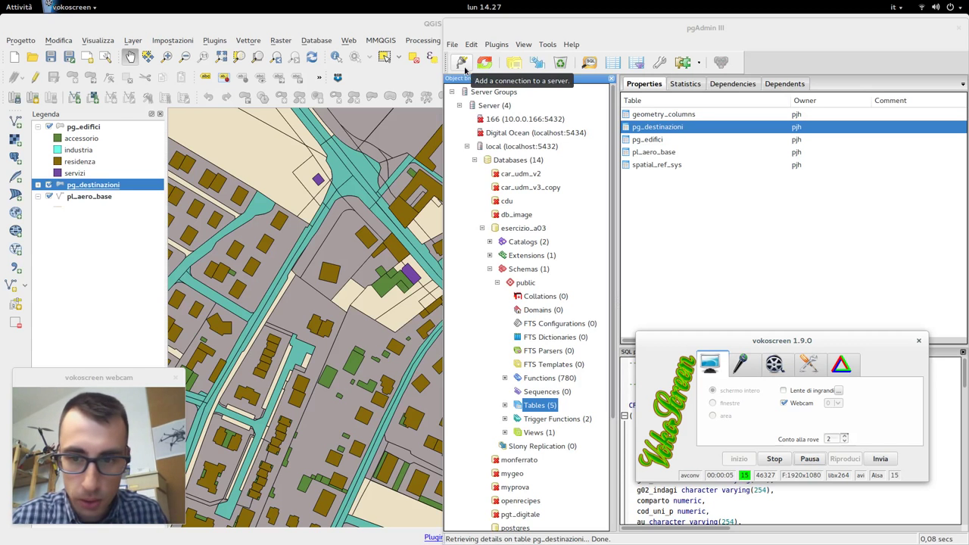
# - Maximize the pgAdmin III window and turn off the always-on-top setting of the vokoscreen window, sending it behind
pyautogui.doubleClick(913, 28)
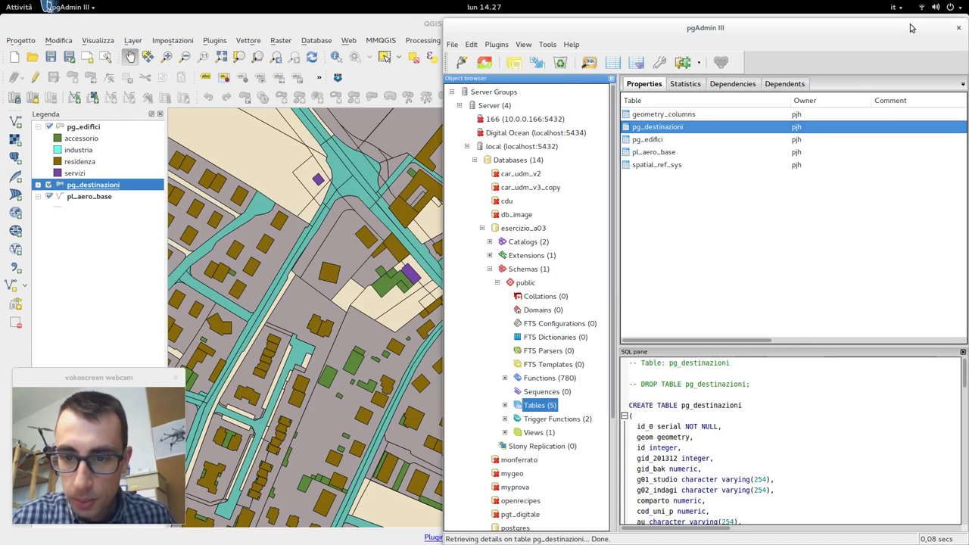
pyautogui.moveTo(2, 2)
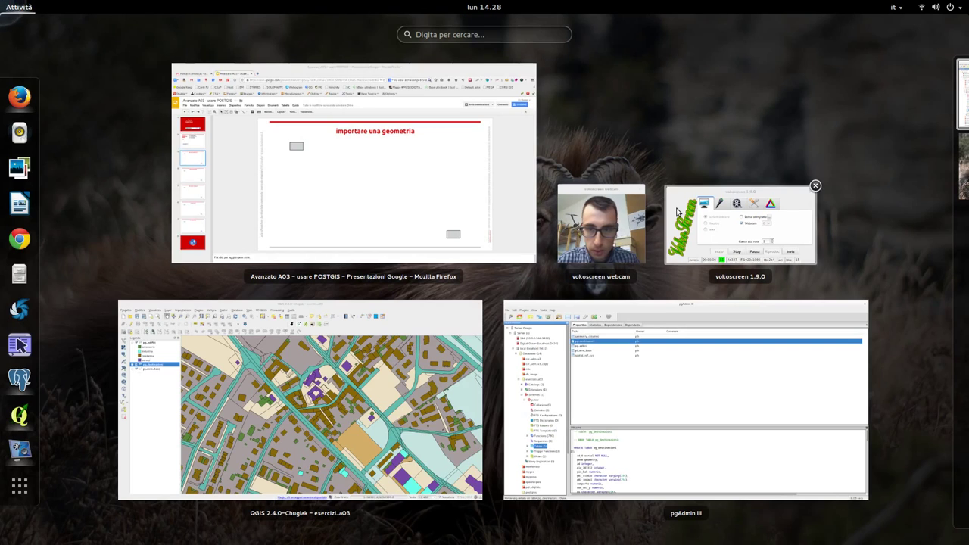
pyautogui.click(738, 228)
pyautogui.rightClick(676, 338)
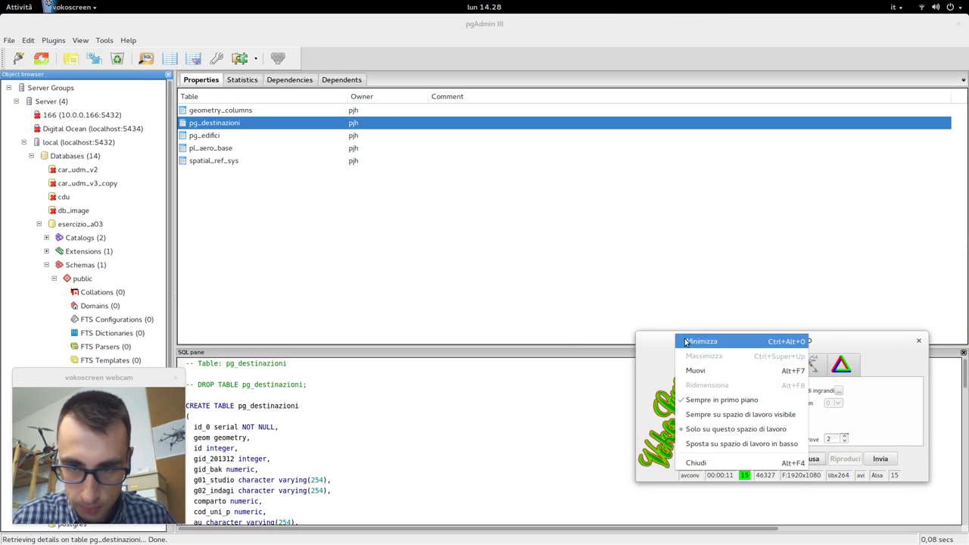
pyautogui.click(734, 394)
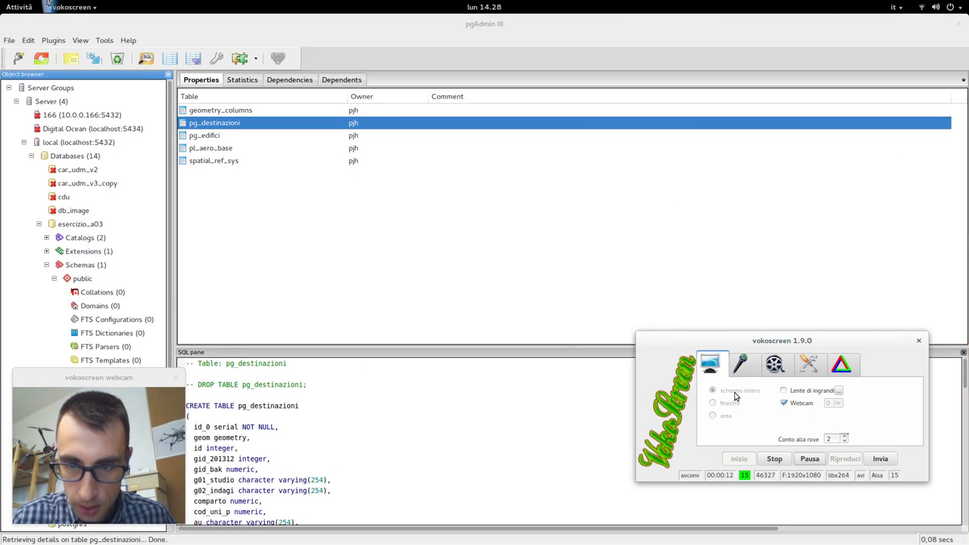
pyautogui.middleClick(728, 342)
# - Bring the vokoscreen window back, keep it always on top and move it lower over the SQL code area
pyautogui.moveTo(2, 5)
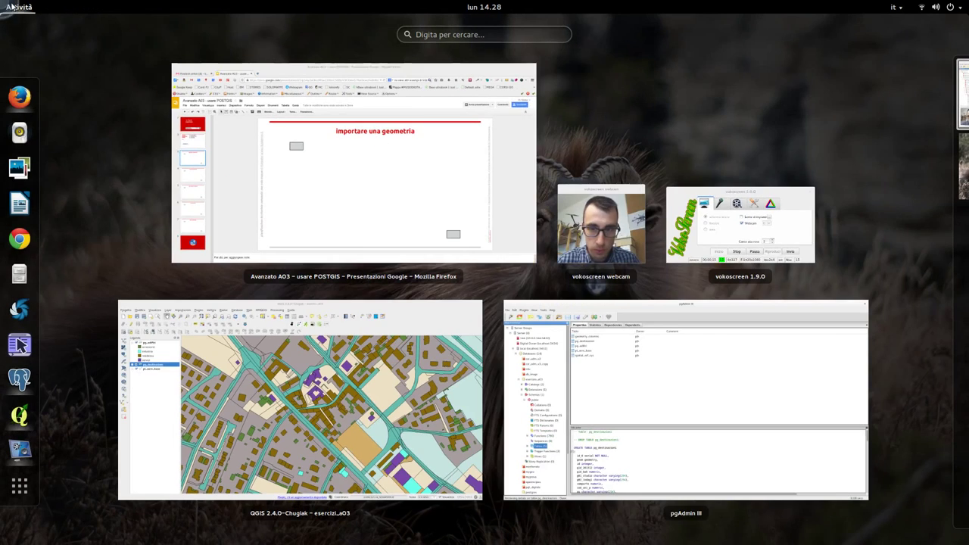
pyautogui.click(750, 222)
pyautogui.rightClick(698, 363)
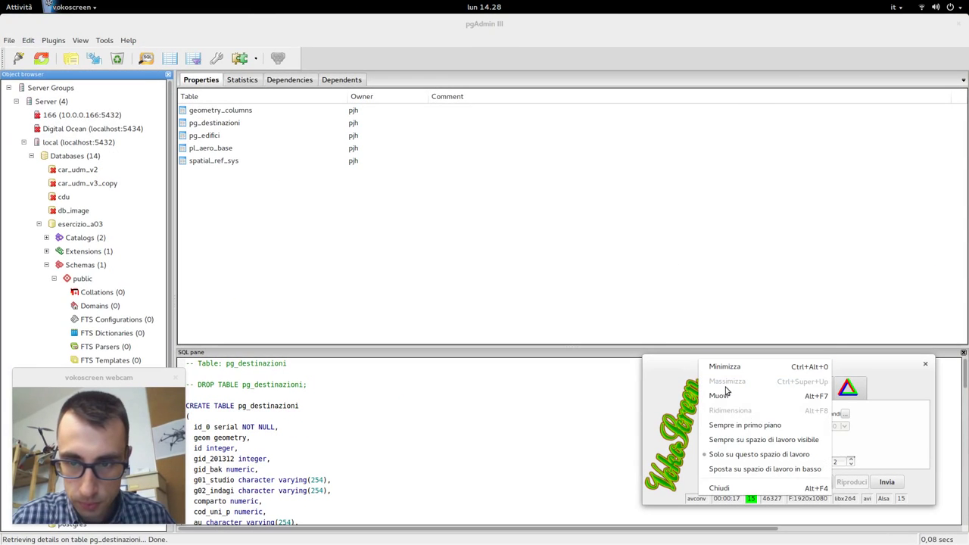
pyautogui.click(748, 422)
pyautogui.moveTo(757, 361); pyautogui.dragTo(757, 387)
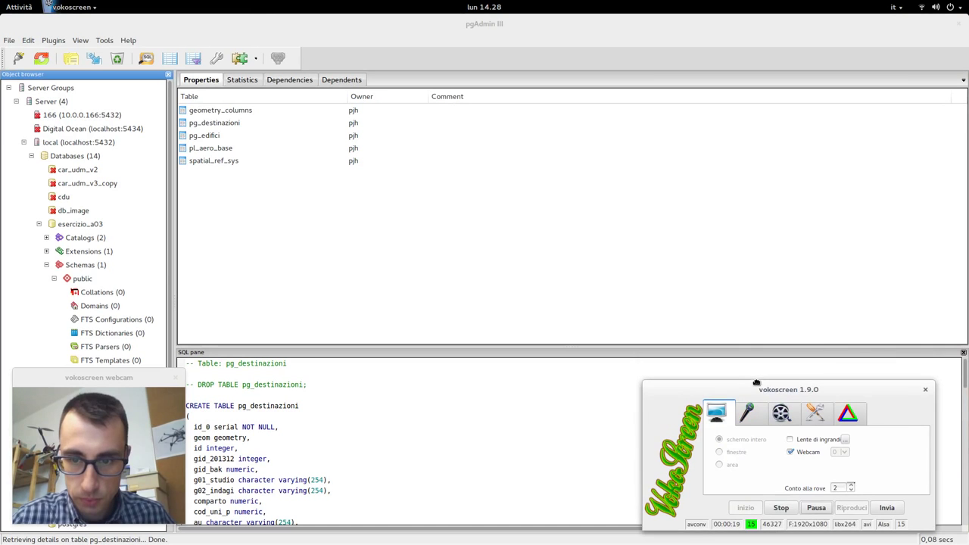
# - View the SQL definitions of pg_edifici, pg_destinazioni and pl_aero_base in pgAdmin III, with the object browser widened
pyautogui.click(216, 136)
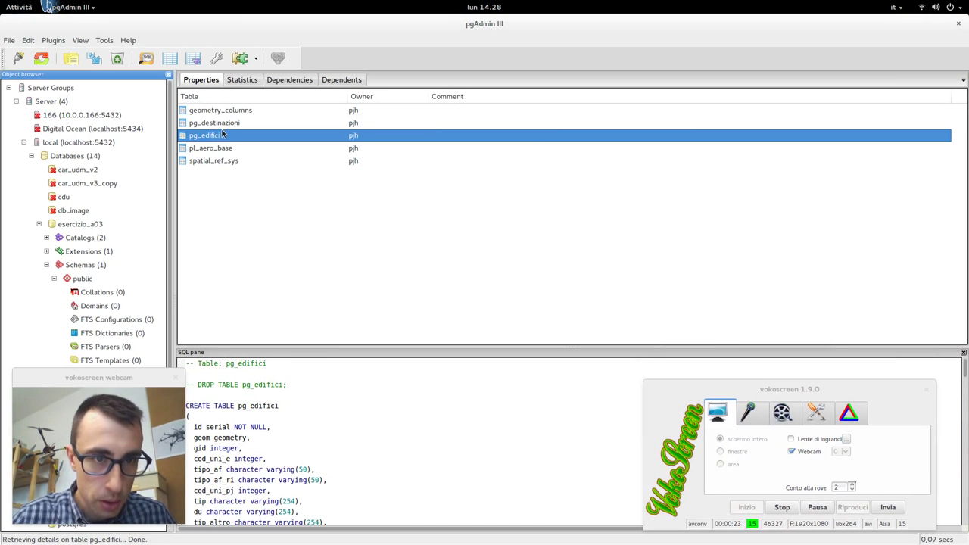
pyautogui.click(225, 125)
pyautogui.click(224, 148)
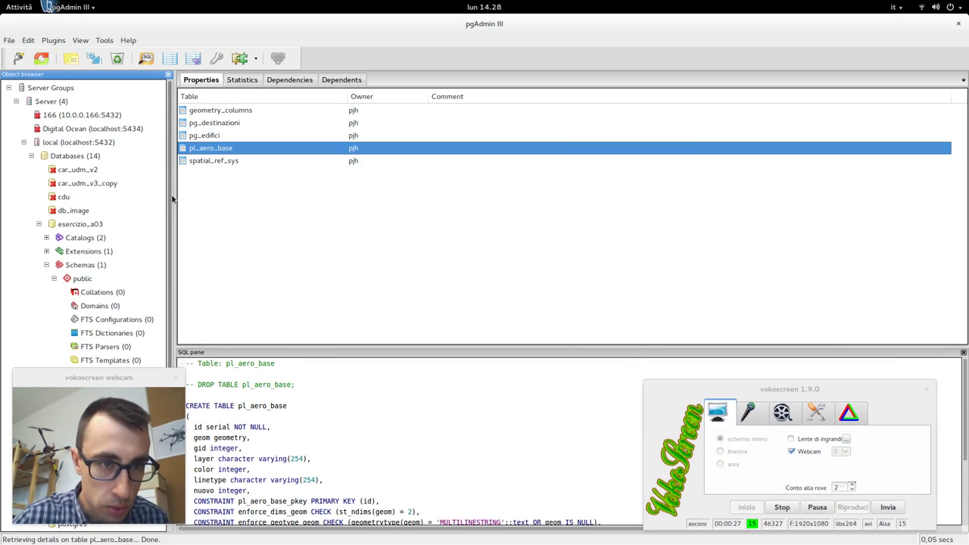
pyautogui.moveTo(175, 197); pyautogui.dragTo(239, 202)
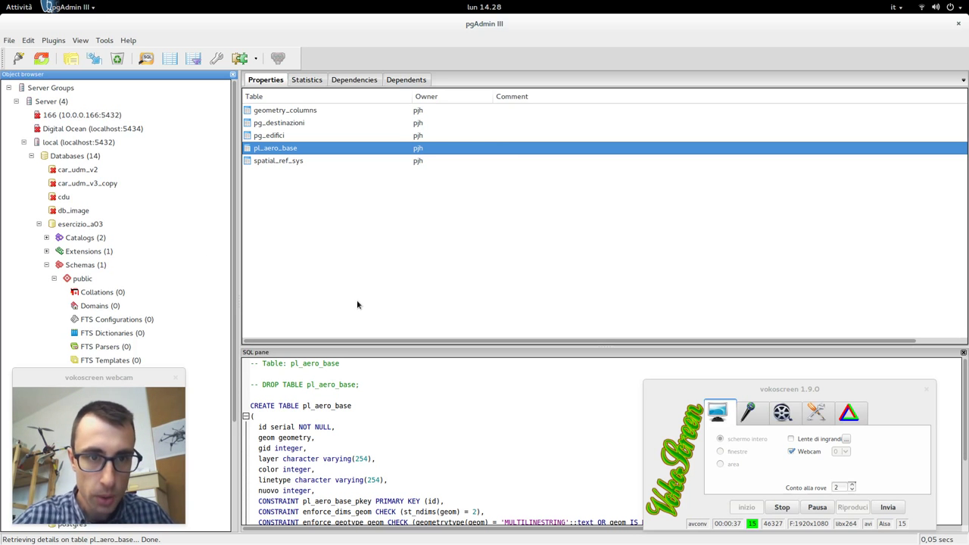
pyautogui.click(275, 137)
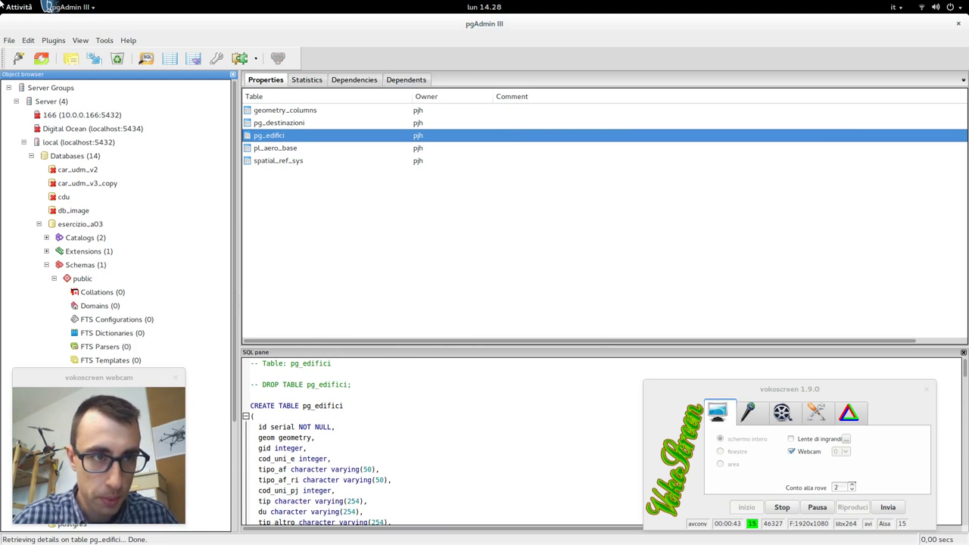
# - Switch to the Firefox presentation and show slide 4, "importare una tabella"
pyautogui.moveTo(1, 2)
pyautogui.click(357, 213)
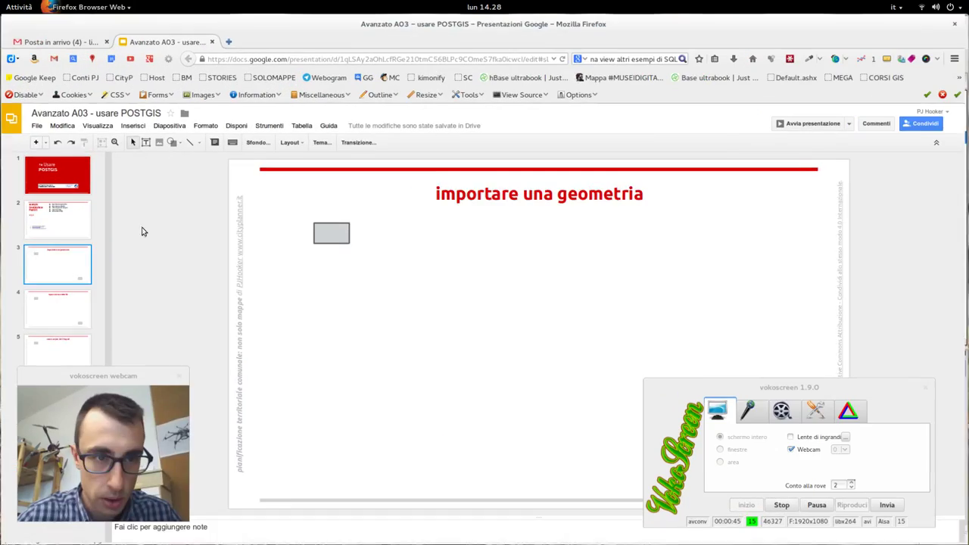
pyautogui.click(65, 315)
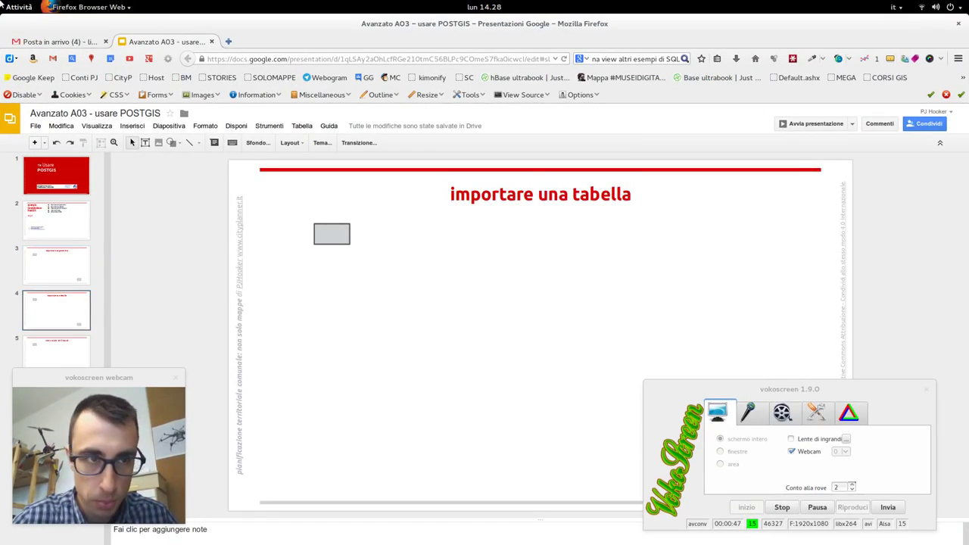
# - Switch to QGIS, expand the classes of the pg_destinazioni layer and open its attribute table
pyautogui.moveTo(2, 2)
pyautogui.click(299, 364)
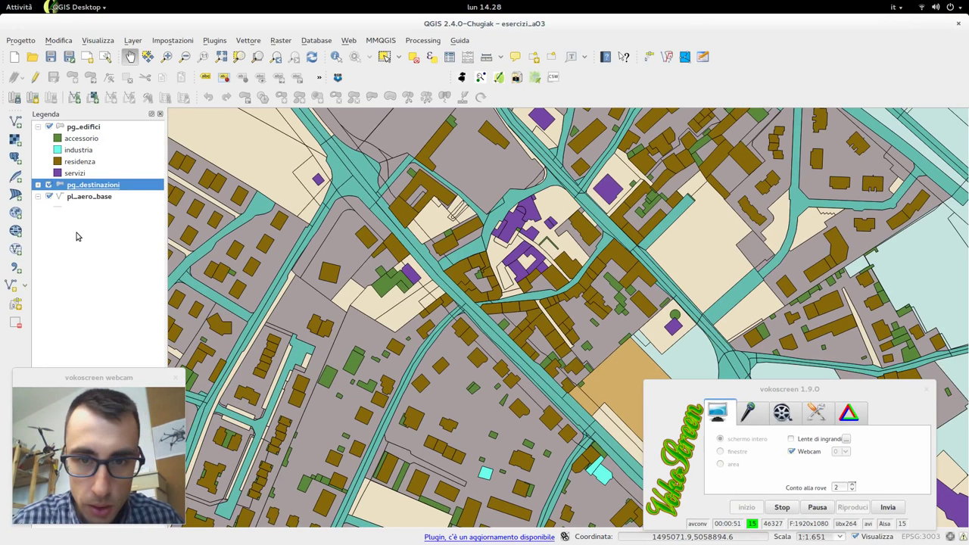
pyautogui.click(38, 185)
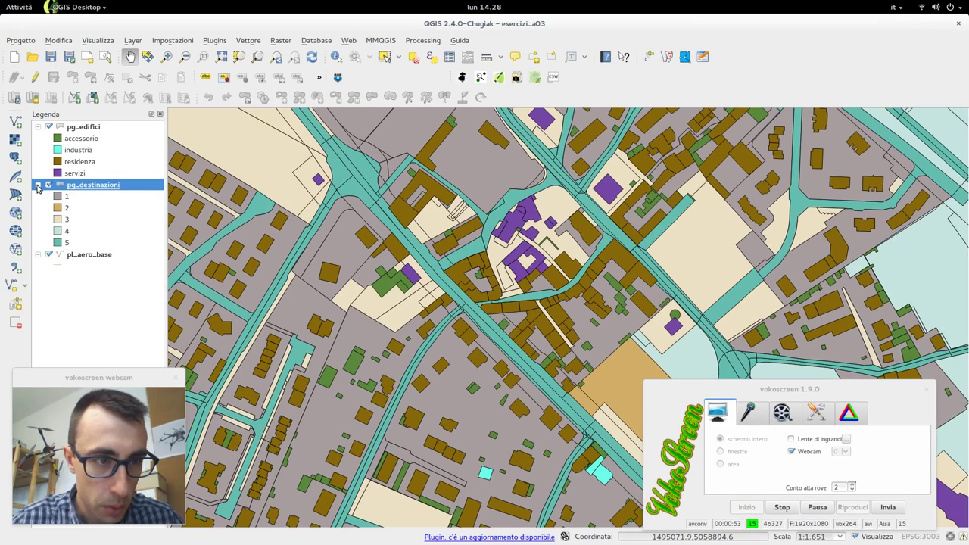
pyautogui.rightClick(86, 189)
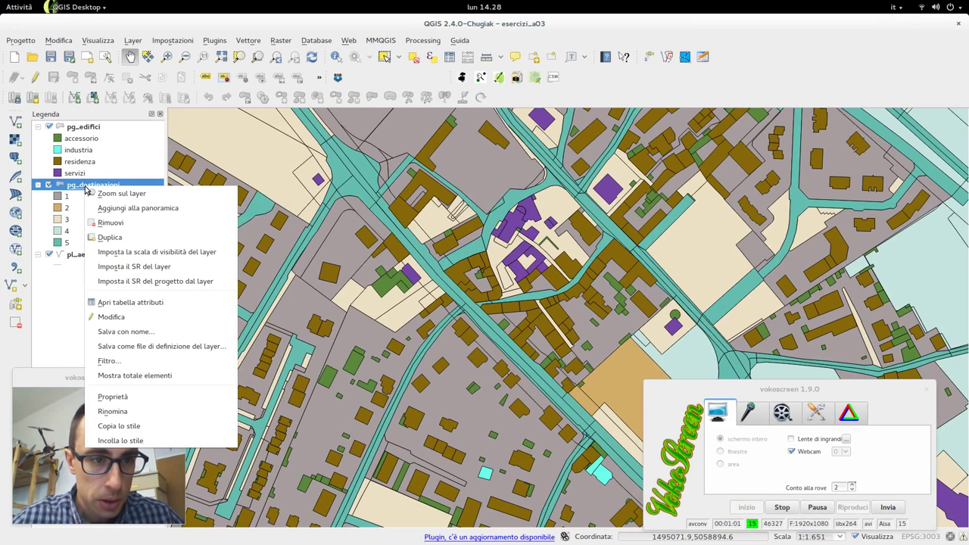
pyautogui.click(127, 302)
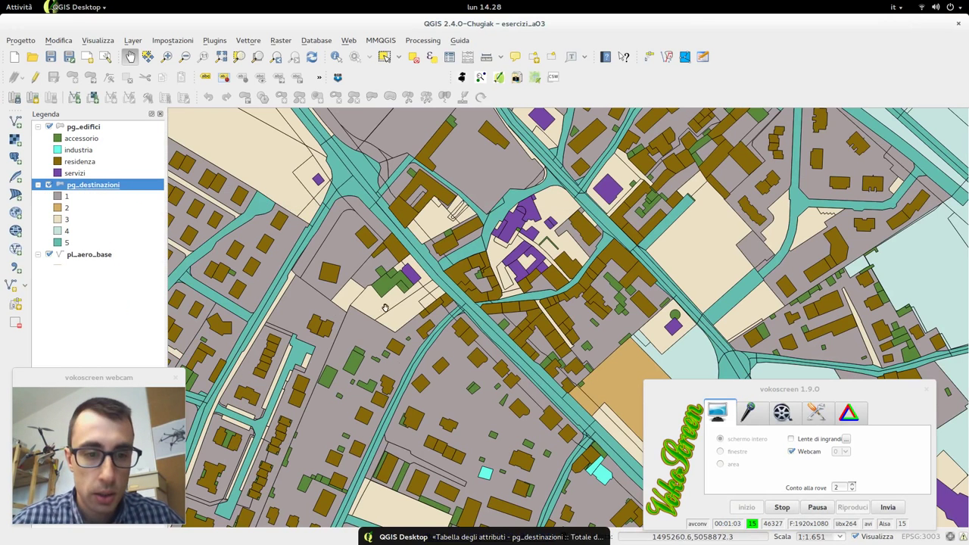
# - Examine the columns of the pg_destinazioni attribute table in an enlarged window, close it and leave the layer selected in the legend
pyautogui.moveTo(441, 368); pyautogui.dragTo(438, 70)
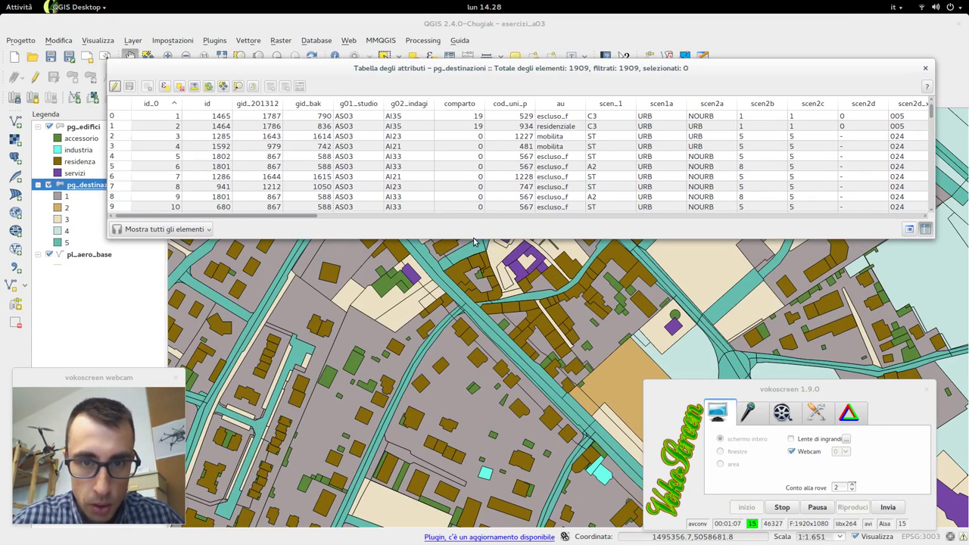
pyautogui.moveTo(476, 237); pyautogui.dragTo(476, 405)
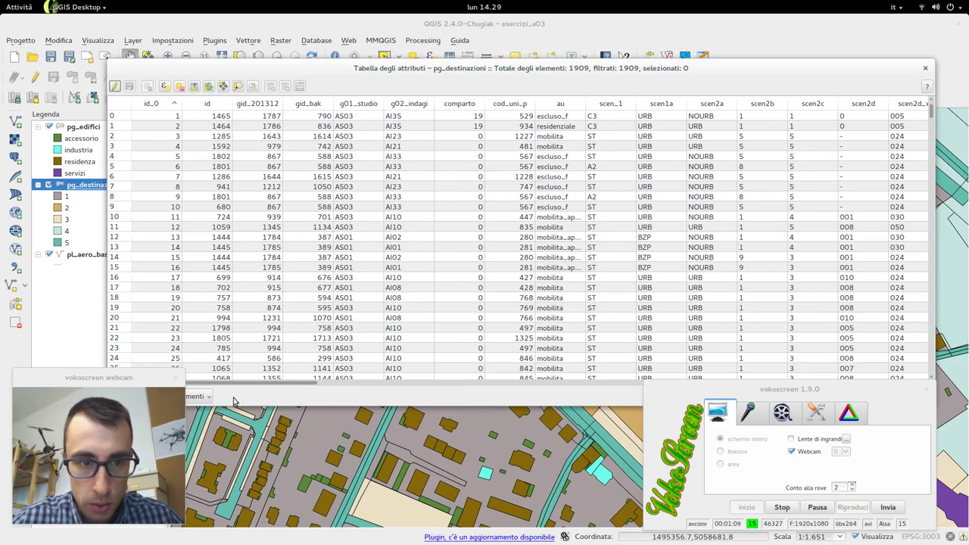
pyautogui.moveTo(243, 383); pyautogui.dragTo(355, 390)
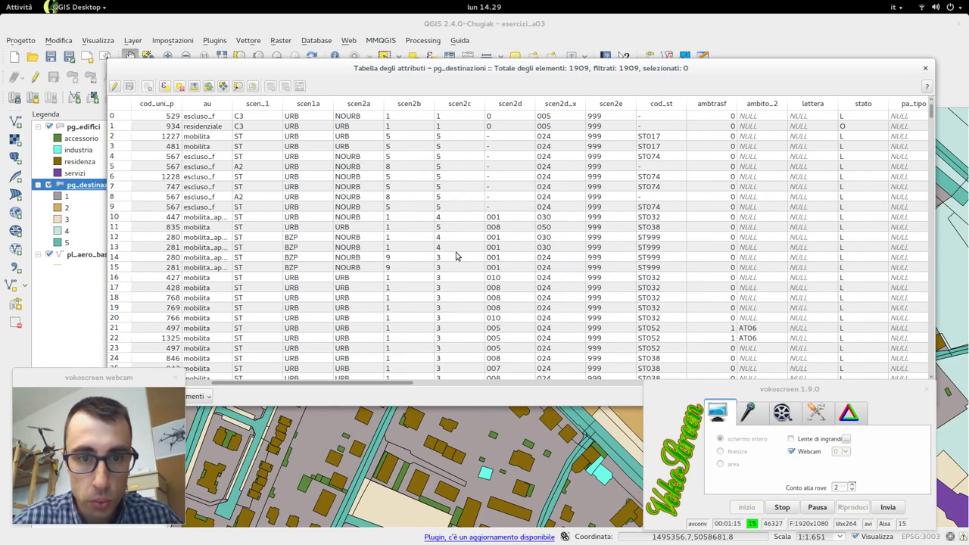
pyautogui.moveTo(400, 389); pyautogui.dragTo(134, 354)
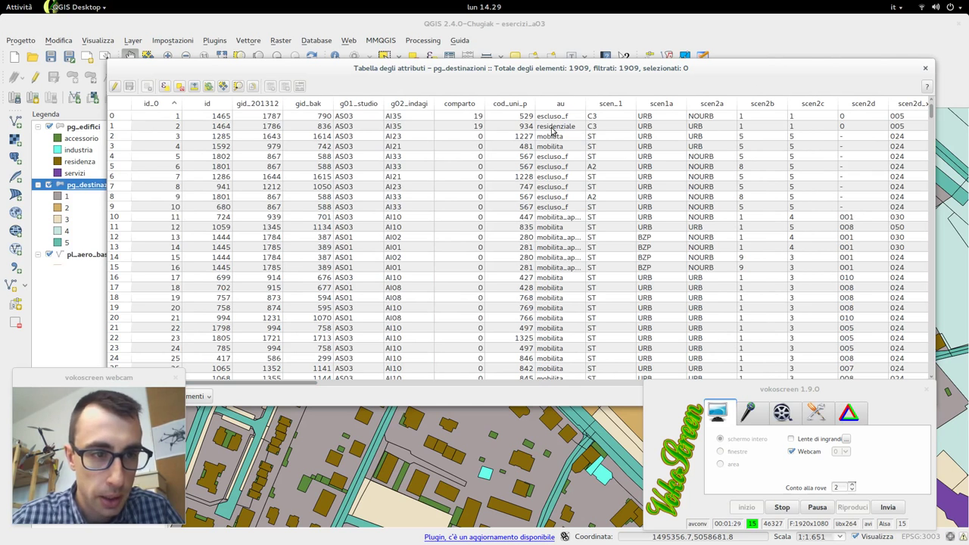
pyautogui.click(925, 69)
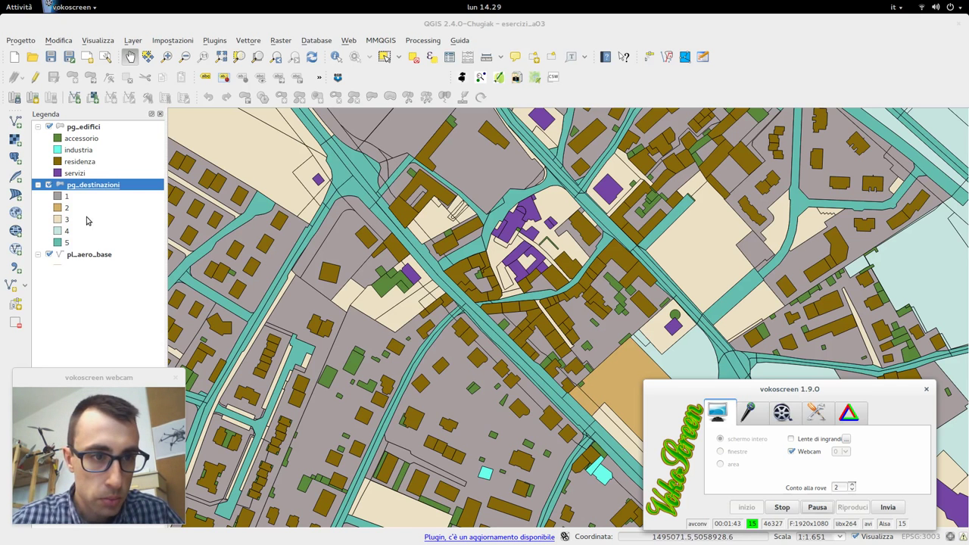
pyautogui.click(66, 200)
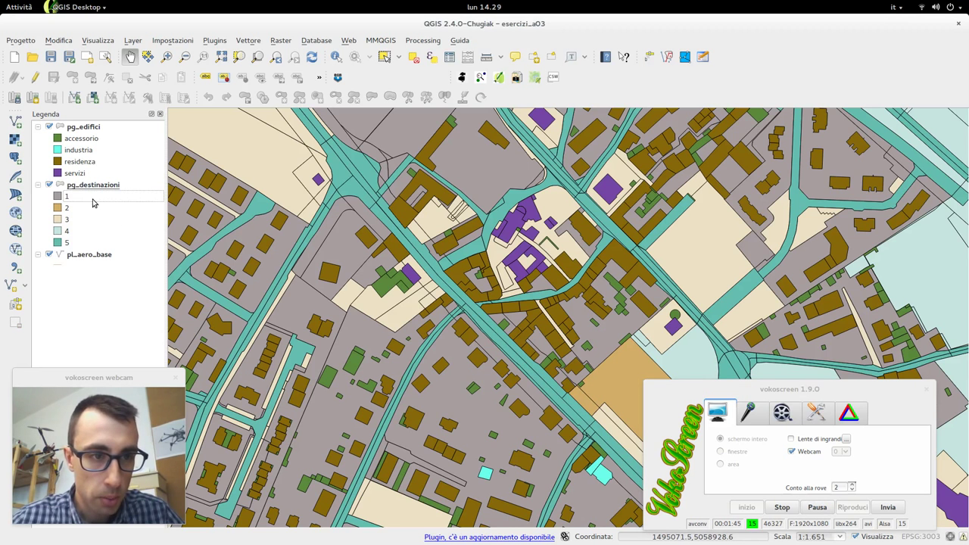
pyautogui.click(80, 186)
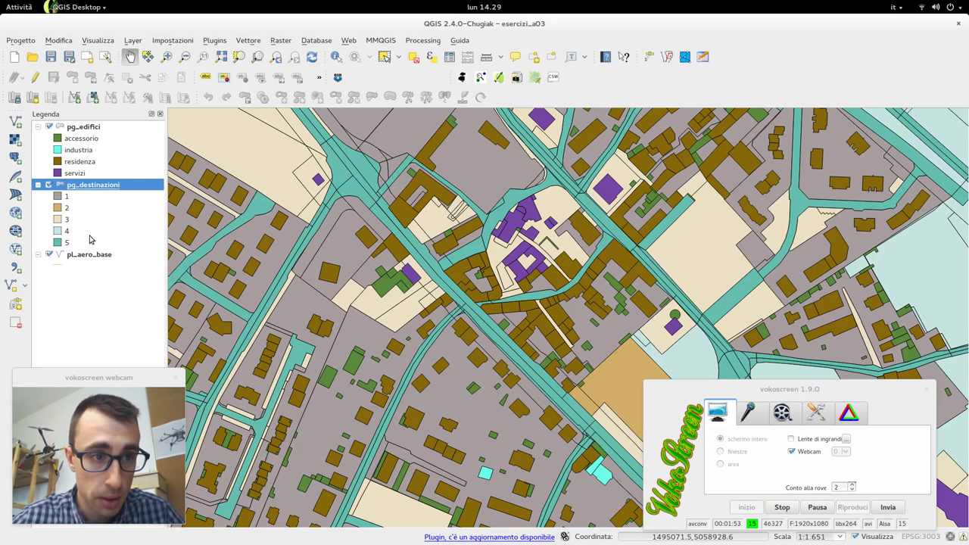
# - Start LibreOffice Calc and enter the header "code" in cell A1 of the blank spreadsheet
pyautogui.click(12, 8)
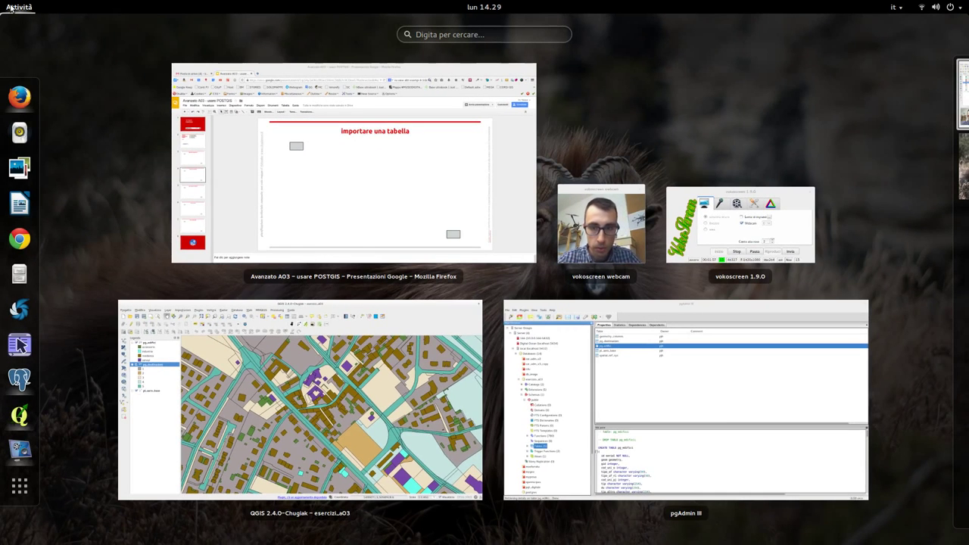
pyautogui.write('calc')
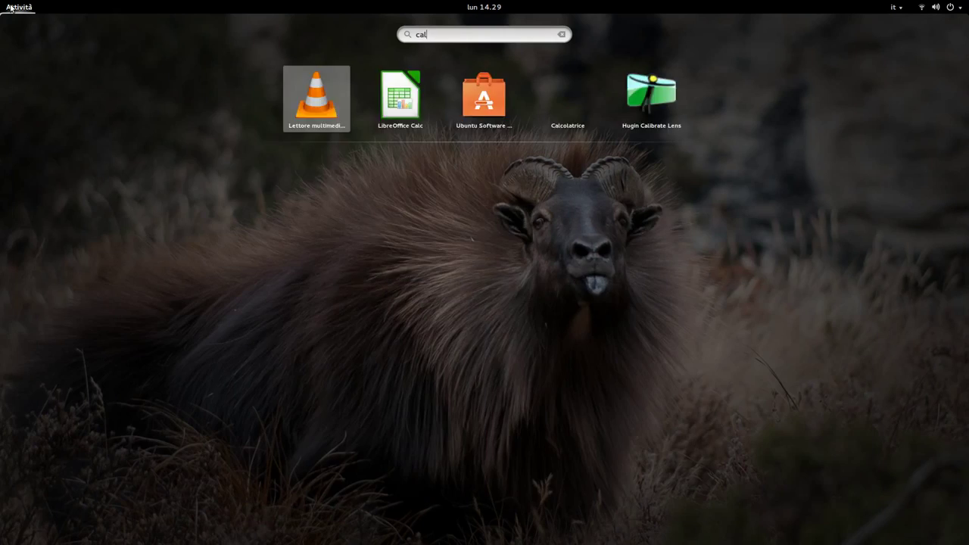
pyautogui.click(418, 87)
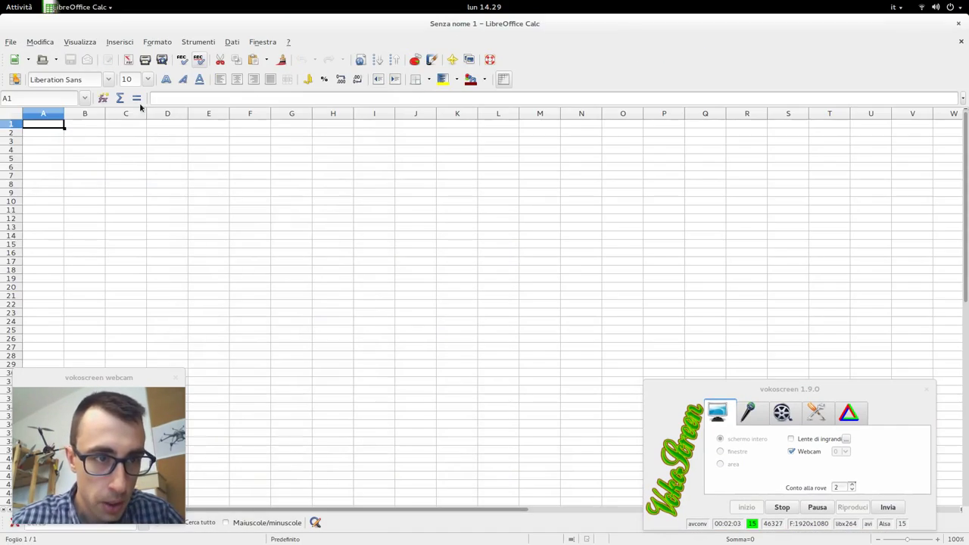
pyautogui.write('code')
pyautogui.press('Tab')
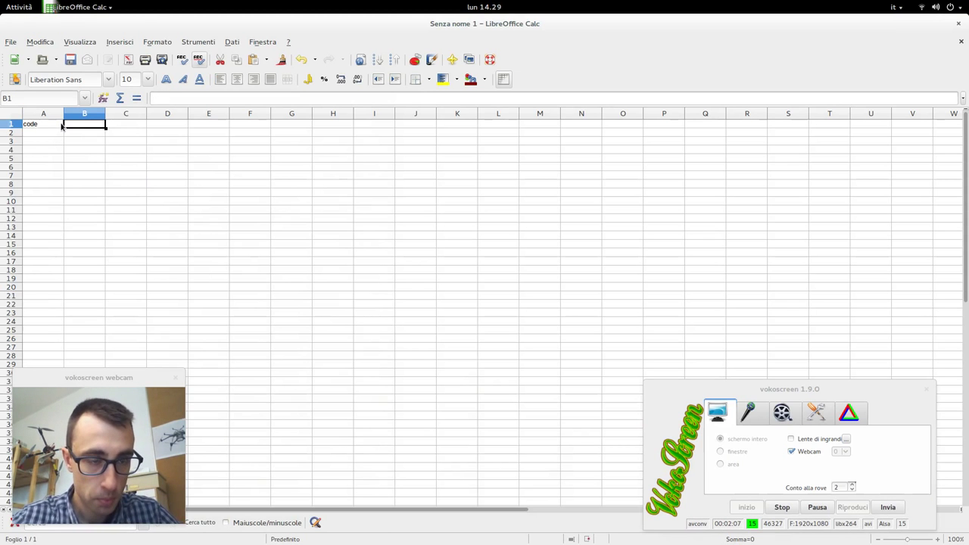
# - Enter the codes 1, 2, 3, 4 and 5 in cells A2 to A6
pyautogui.press('Return')
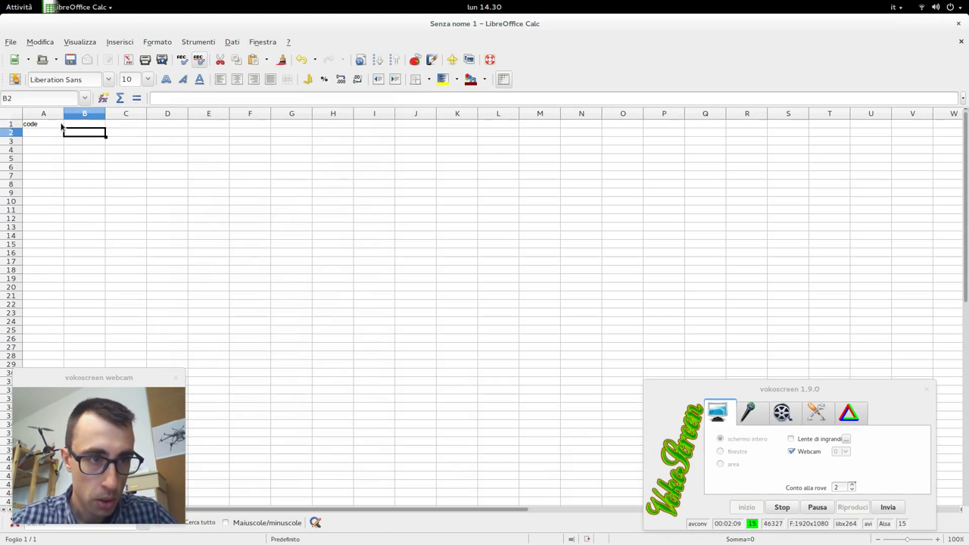
pyautogui.write('1')
pyautogui.press('Return')
pyautogui.write('2')
pyautogui.press('Return')
pyautogui.write('3')
pyautogui.press('Return')
pyautogui.write('4')
pyautogui.press('Return')
pyautogui.write('5')
# - Enter the header "deco" in cell B1 beside the code column
pyautogui.press('Tab')
pyautogui.press('Up')
pyautogui.press('Up')
pyautogui.press('Up')
pyautogui.press('Up')
pyautogui.press('Up')
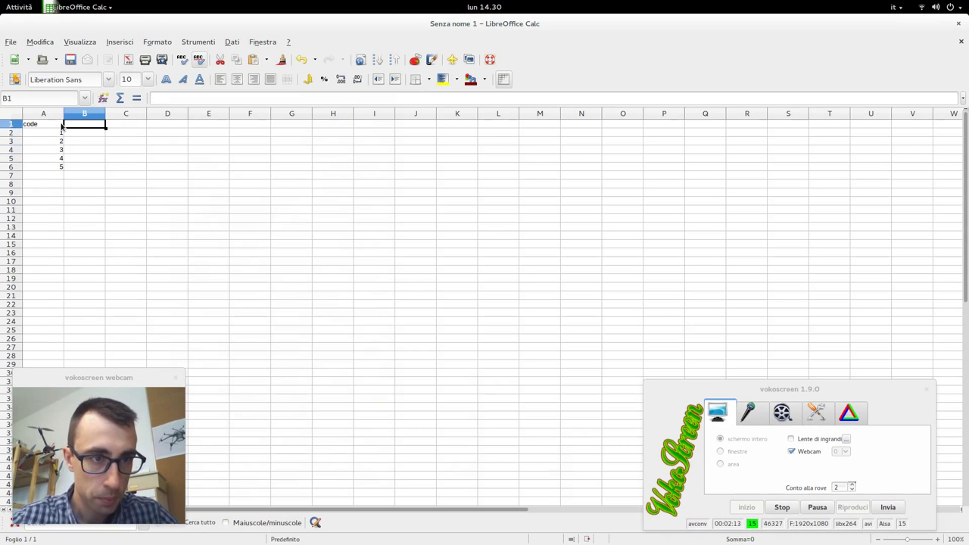
pyautogui.write('deco')
pyautogui.press('Return')
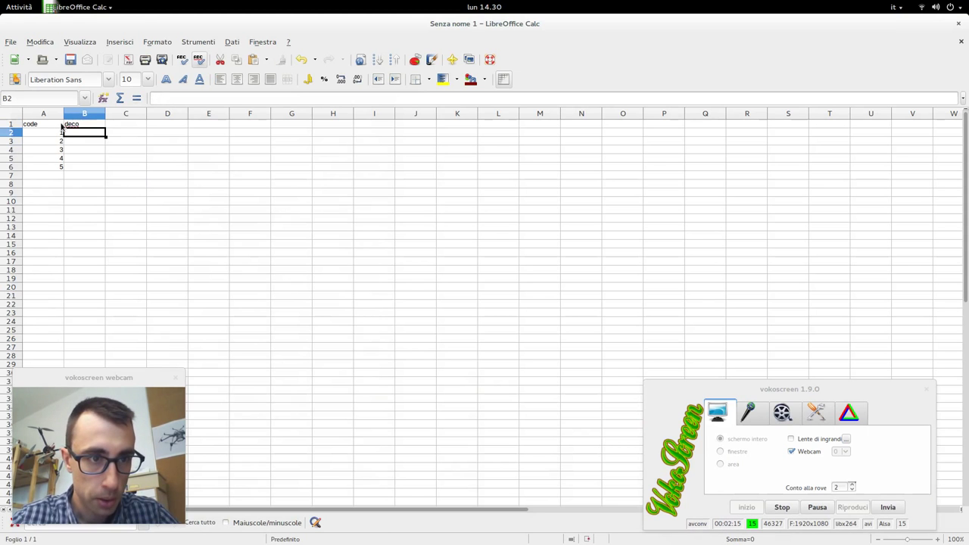
# - Enter "residenza", "indistria" and "servizio" in cells B2 to B4 of the deco column
pyautogui.write('re')
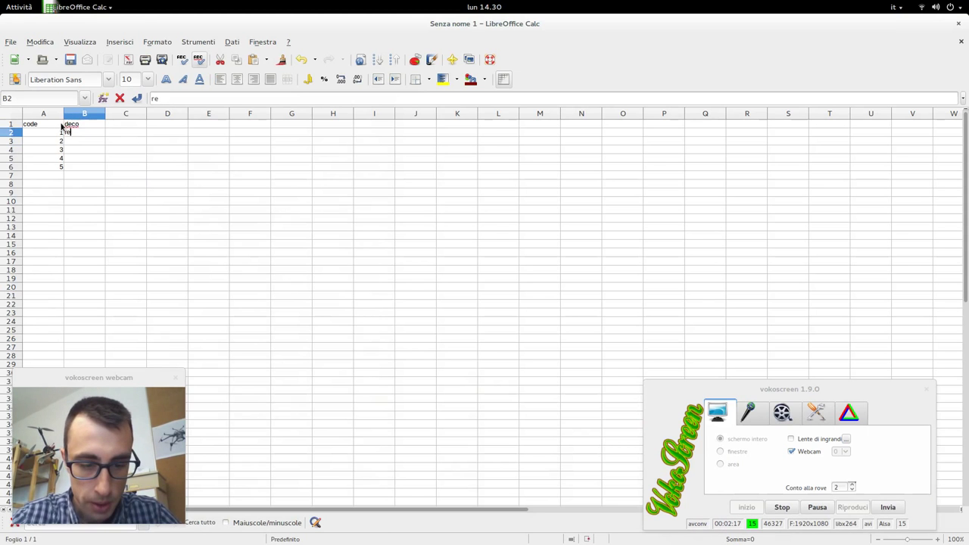
pyautogui.write('sidenza')
pyautogui.press('Return')
pyautogui.write('indistria')
pyautogui.press('Return')
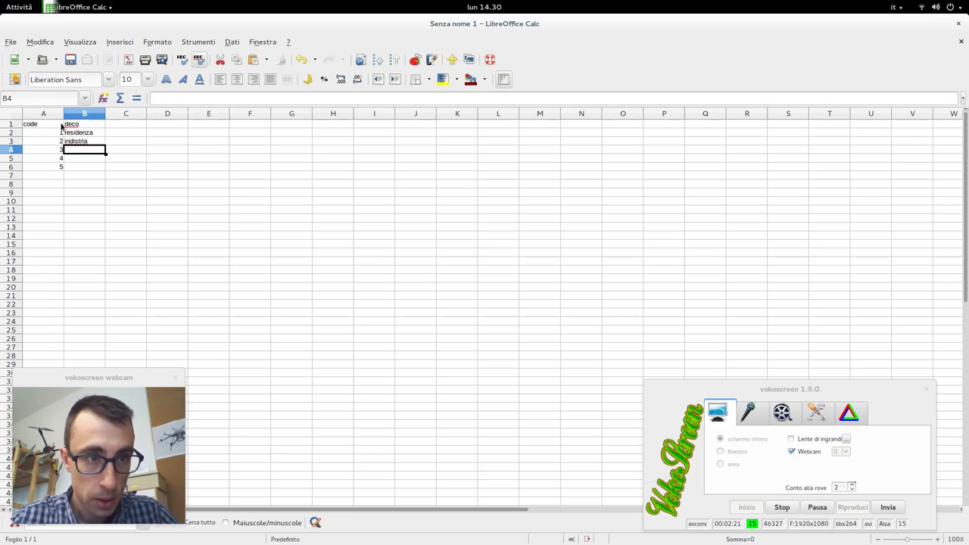
pyautogui.write('servizio')
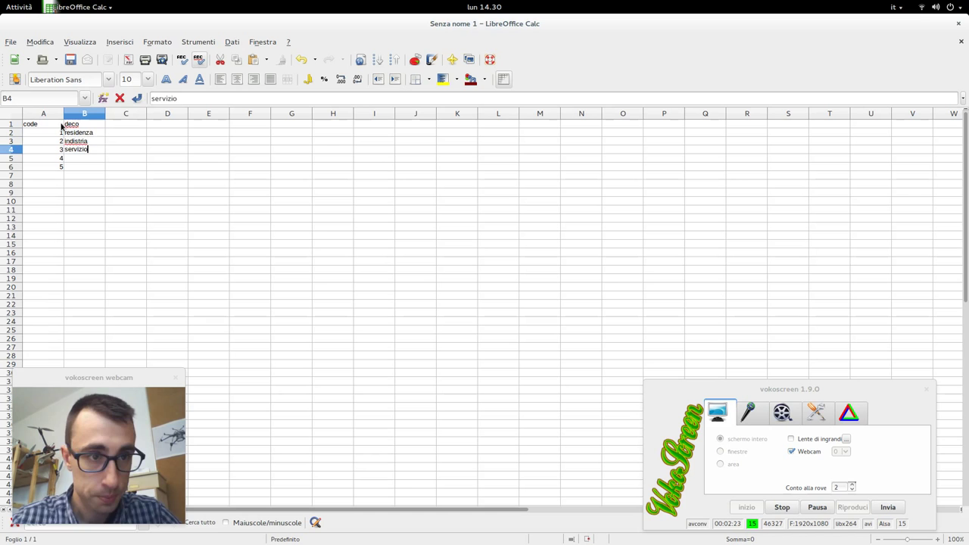
pyautogui.press('Return')
# - Enter "verde" and "strade" in cells B5 and B6 of the deco column
pyautogui.write('ver')
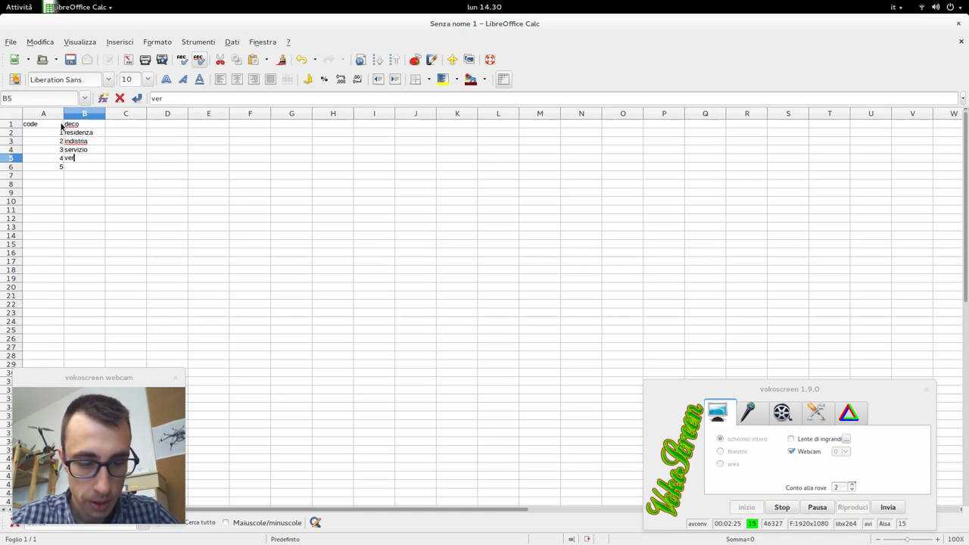
pyautogui.press('BackSpace')
pyautogui.press('BackSpace')
pyautogui.write('rde')
pyautogui.press('Return')
pyautogui.write('s')
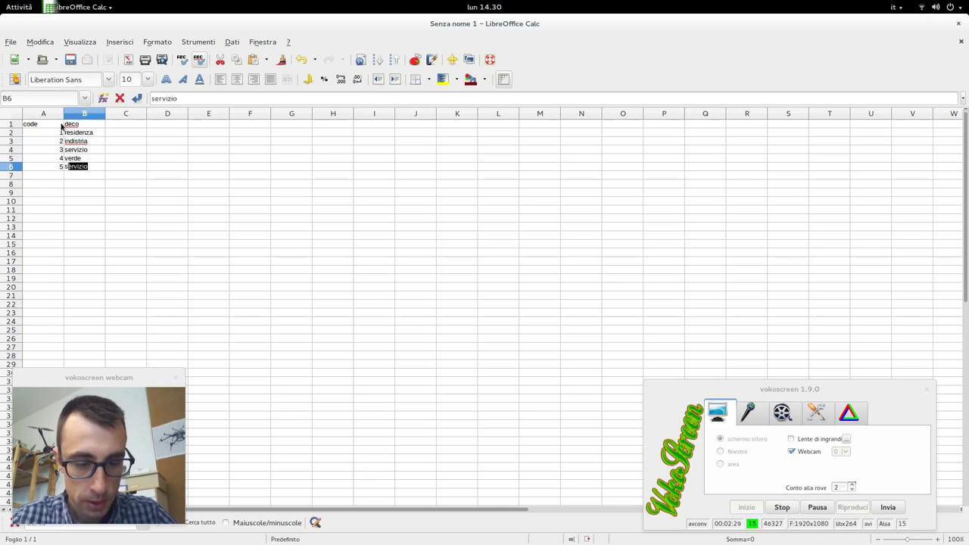
pyautogui.write('trade')
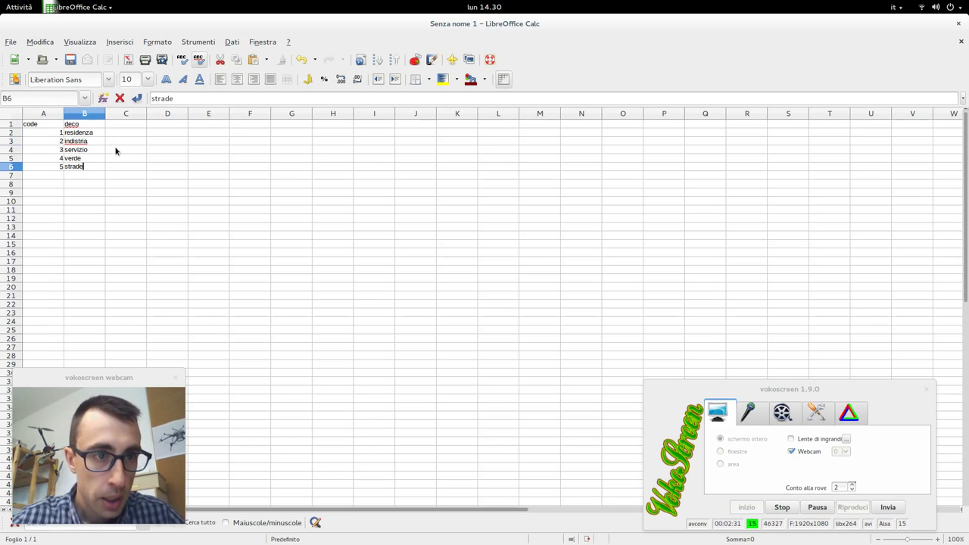
pyautogui.click(115, 149)
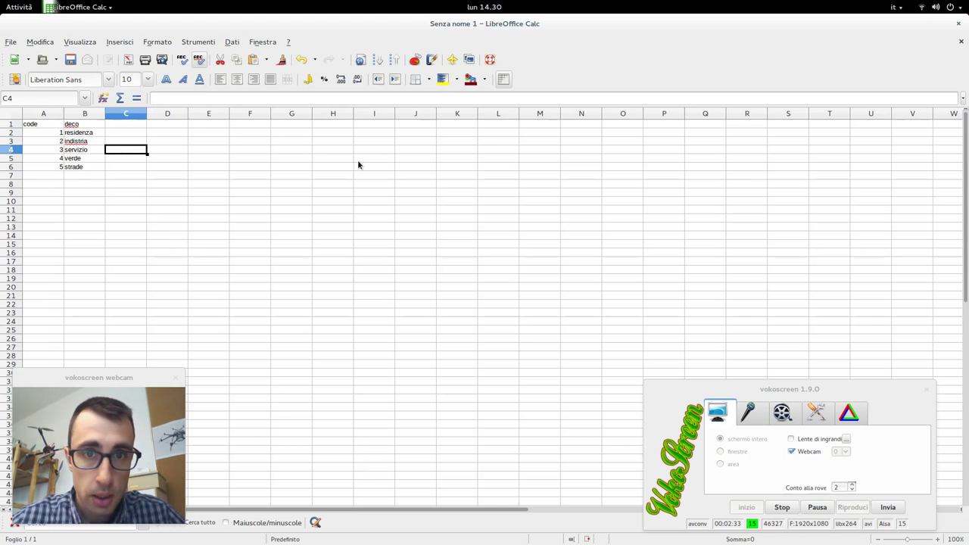
# - Save the spreadsheet as pd_destinazioni_deco in the trash folder of Scrivania and close LibreOffice Calc
pyautogui.click(9, 42)
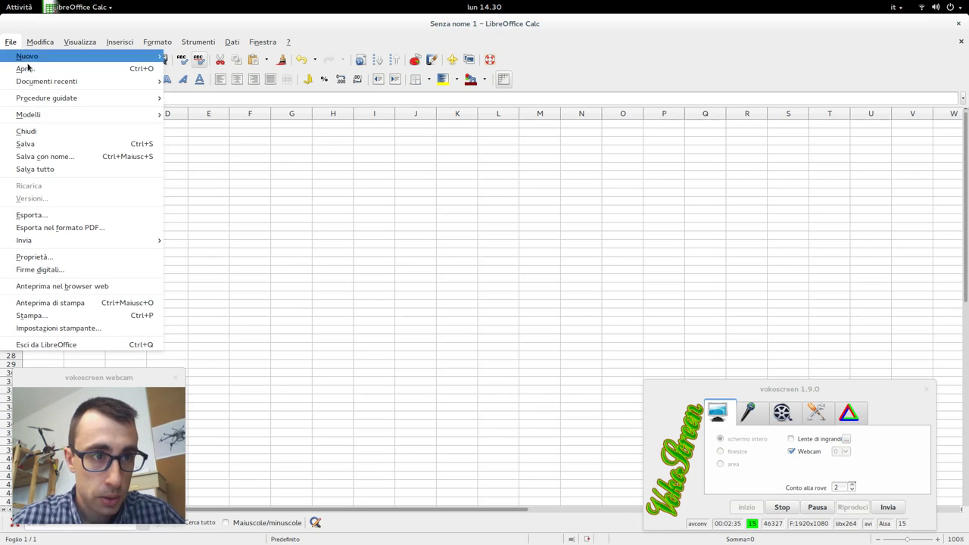
pyautogui.click(83, 155)
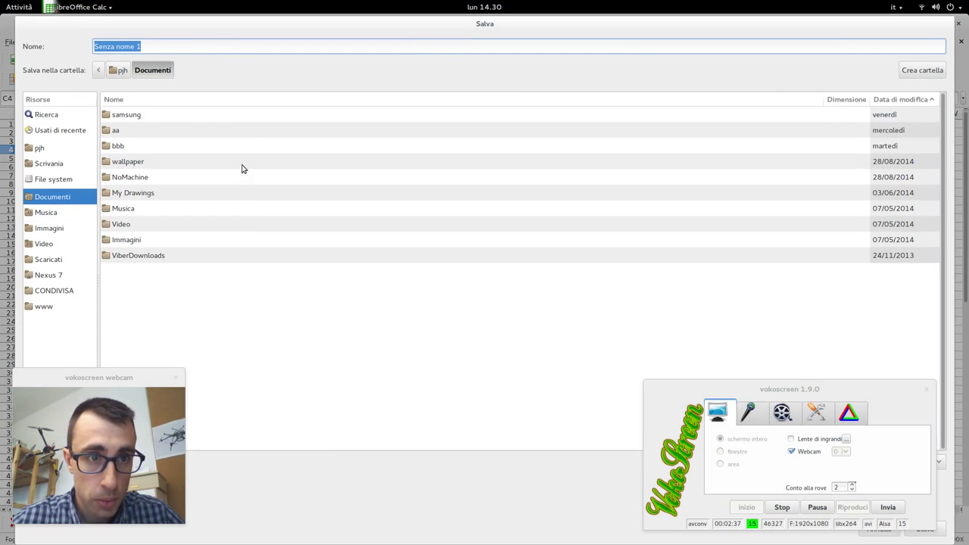
pyautogui.click(51, 163)
pyautogui.doubleClick(130, 118)
pyautogui.click(162, 46)
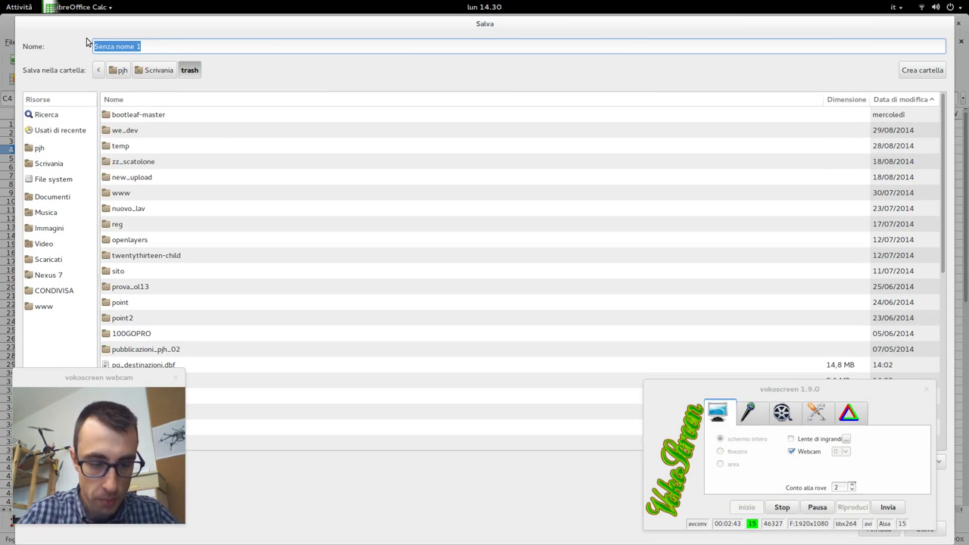
pyautogui.write('pd_destinazioni_deco')
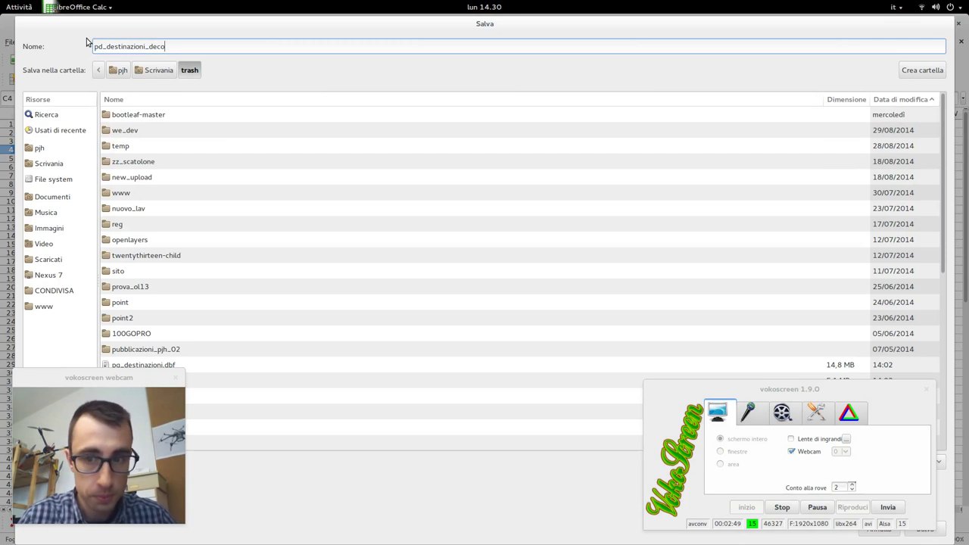
pyautogui.press('Return')
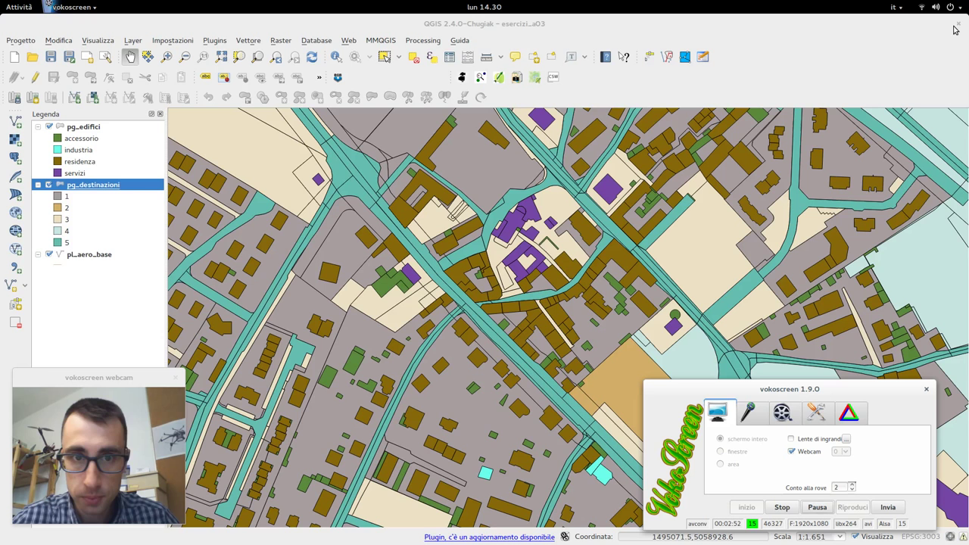
pyautogui.click(958, 24)
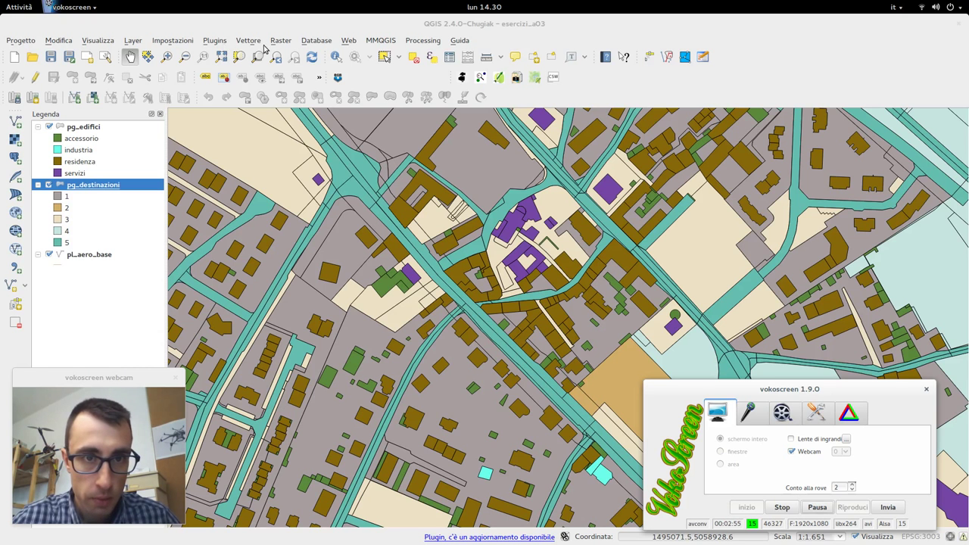
# - Open DB Manager in QGIS and bring its window to the front
pyautogui.click(303, 43)
pyautogui.moveTo(345, 56)
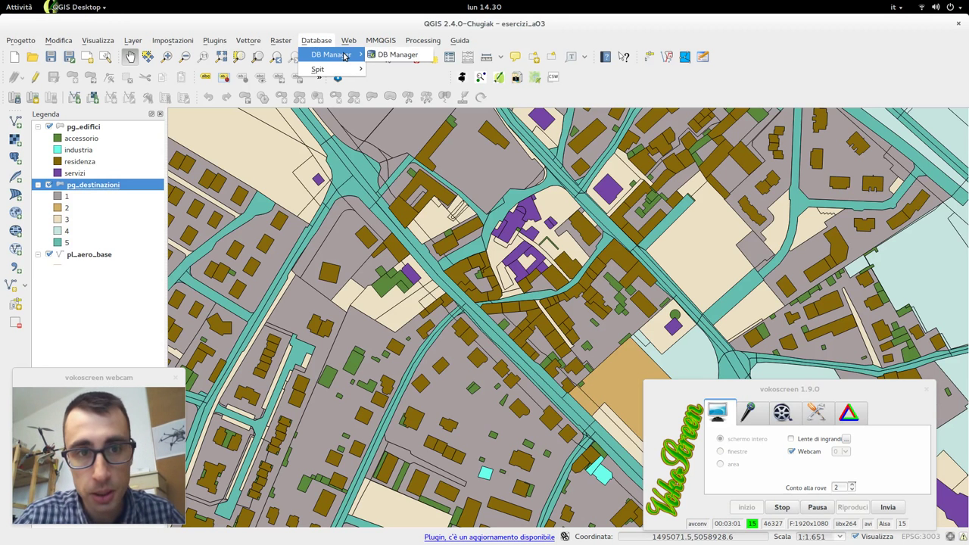
pyautogui.click(374, 56)
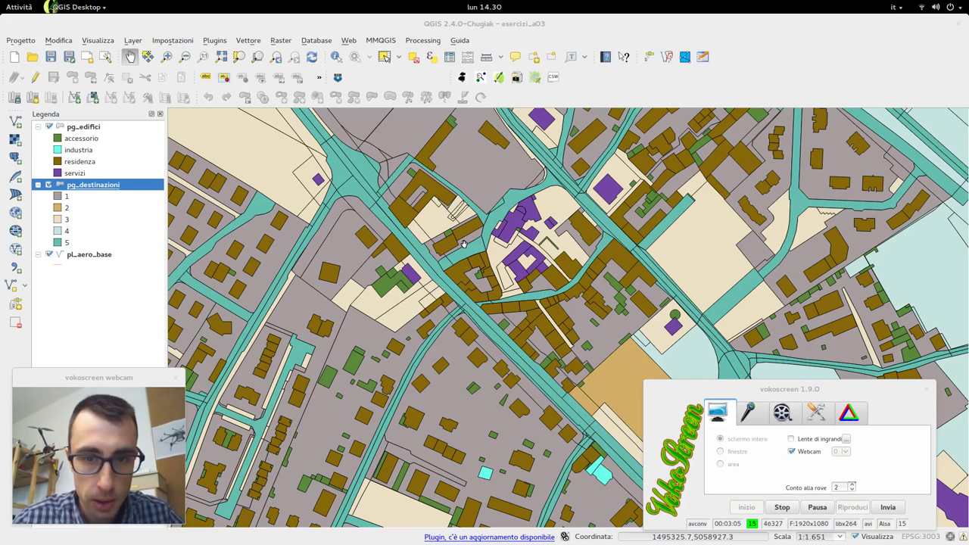
pyautogui.click(19, 7)
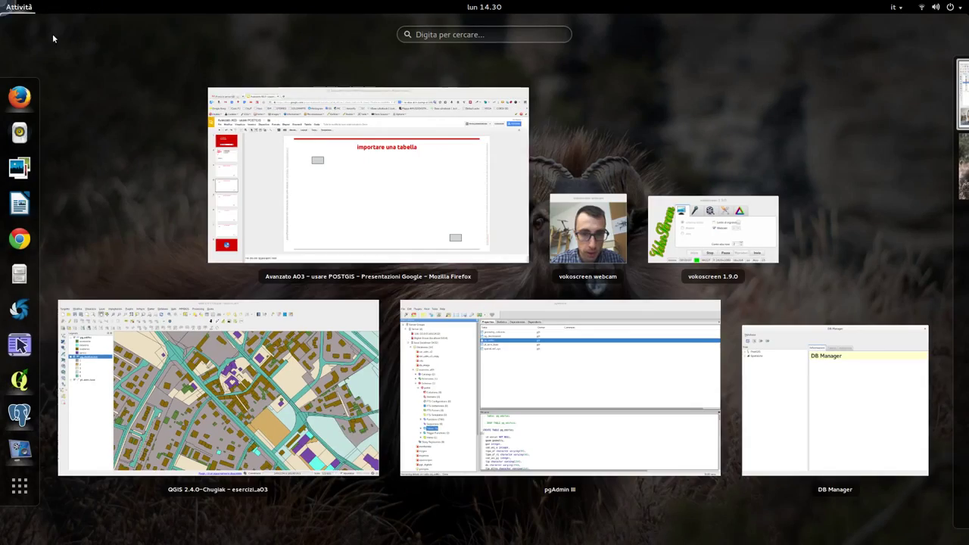
pyautogui.click(772, 379)
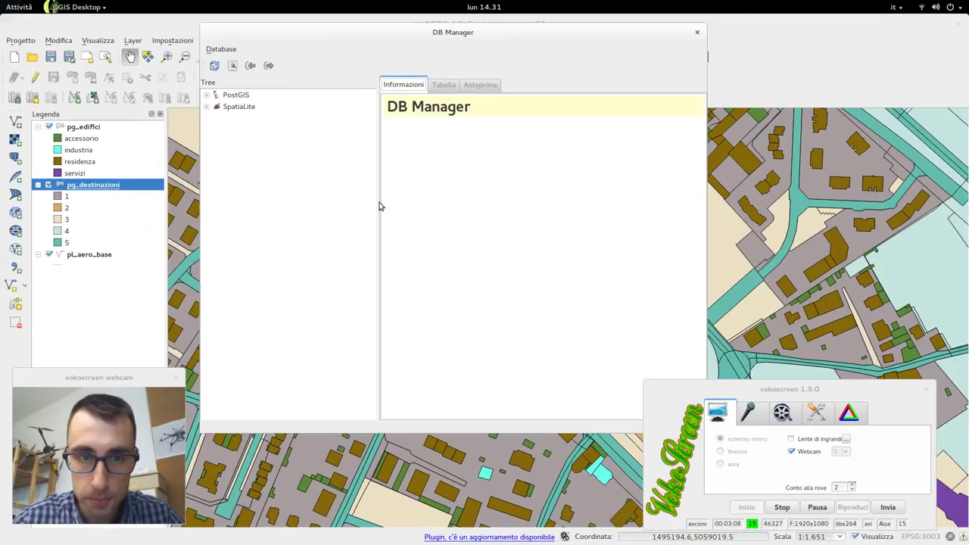
# - Connect to the PostGIS connection conn_esercizio_a03 and expand its public schema
pyautogui.click(208, 95)
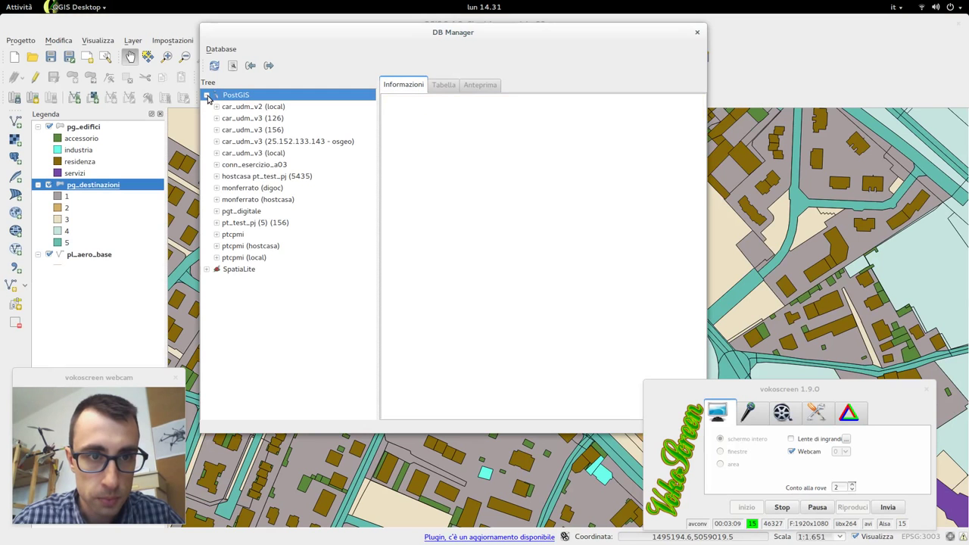
pyautogui.click(258, 166)
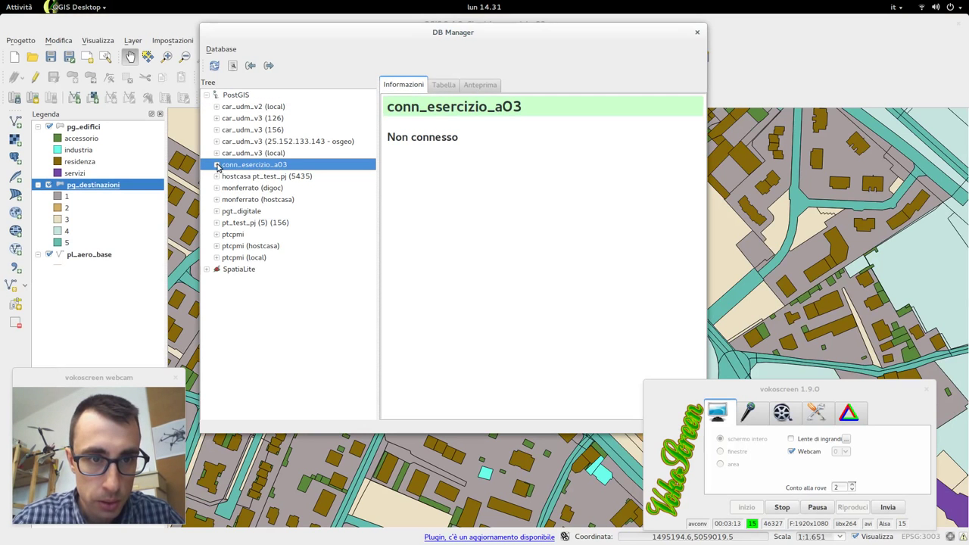
pyautogui.click(216, 164)
pyautogui.click(243, 177)
pyautogui.click(227, 177)
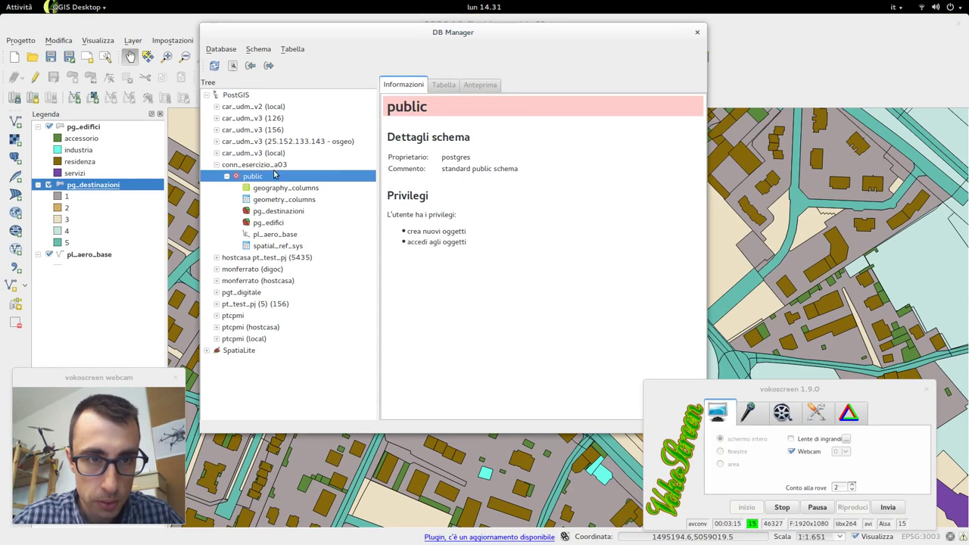
# - Start a vector import into the public schema with pd_destinazioni_deco.ods from the trash folder as input
pyautogui.click(250, 65)
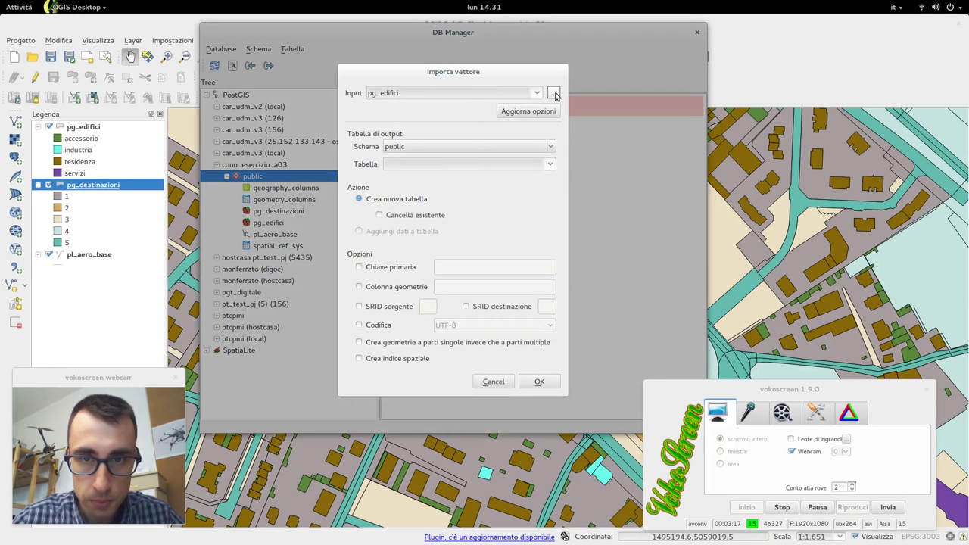
pyautogui.click(554, 93)
pyautogui.doubleClick(91, 108)
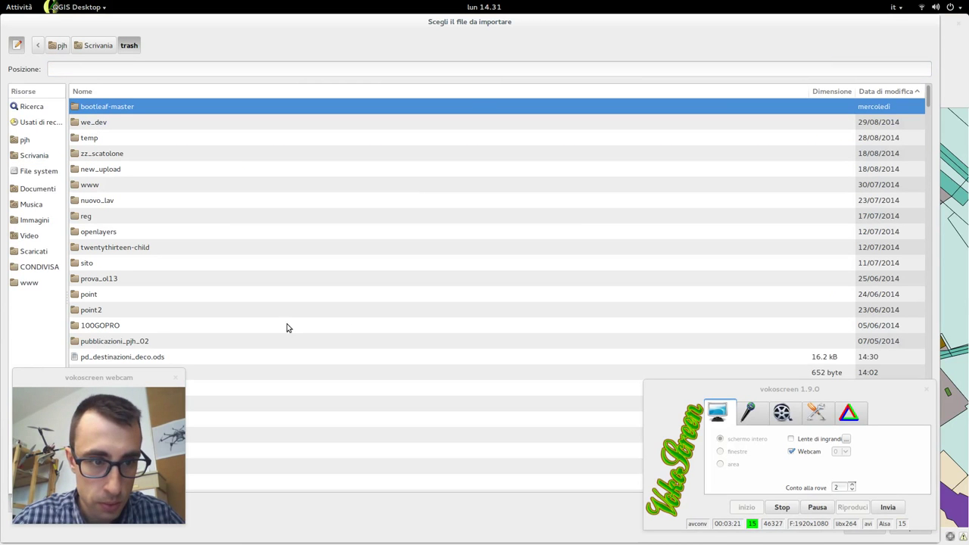
pyautogui.click(172, 356)
pyautogui.moveTo(871, 388); pyautogui.dragTo(856, 339)
pyautogui.click(913, 526)
# - Update the import options and import the file as the new table pd_destinazioni_deco in the public schema
pyautogui.click(527, 110)
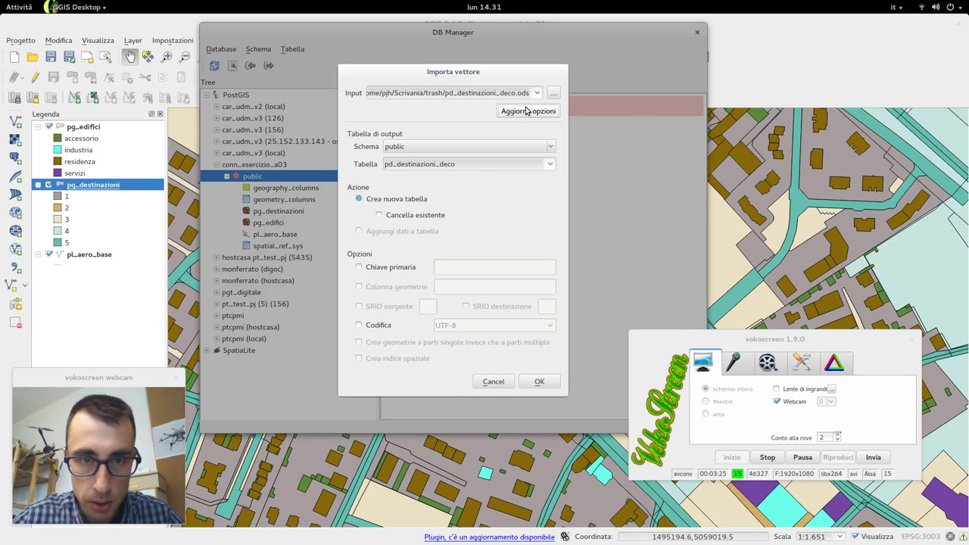
pyautogui.click(550, 391)
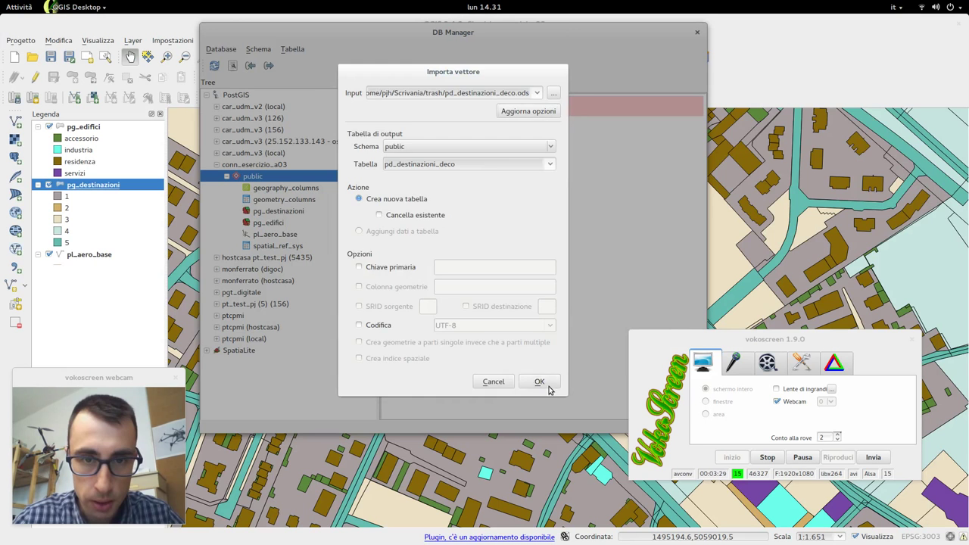
pyautogui.click(490, 250)
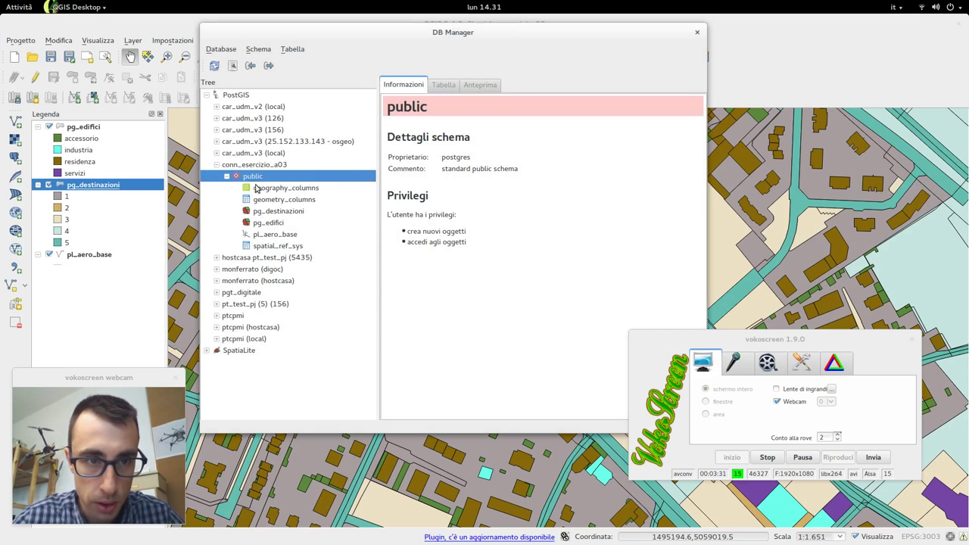
# - Refresh the database tree, select the pd_destinazioni_deco table and close DB Manager
pyautogui.click(214, 65)
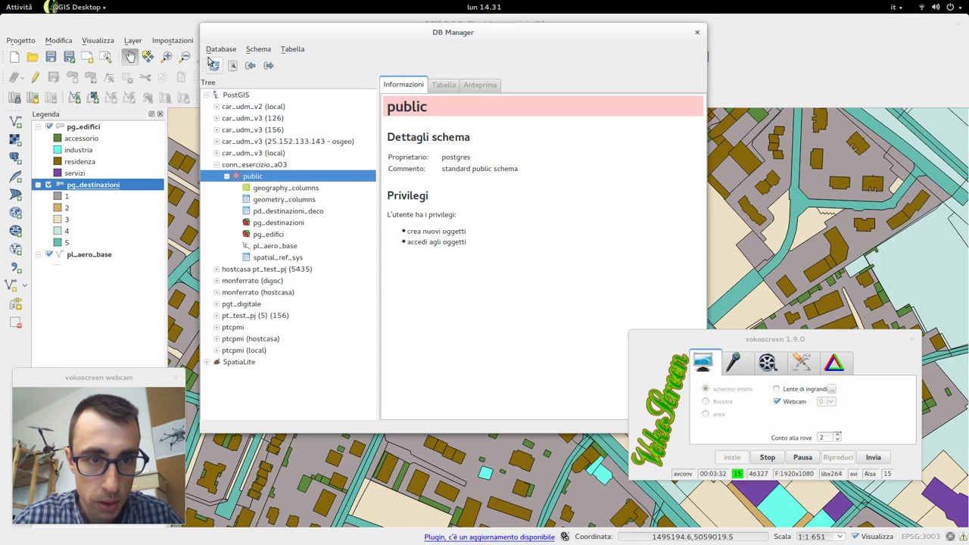
pyautogui.click(300, 213)
pyautogui.click(696, 32)
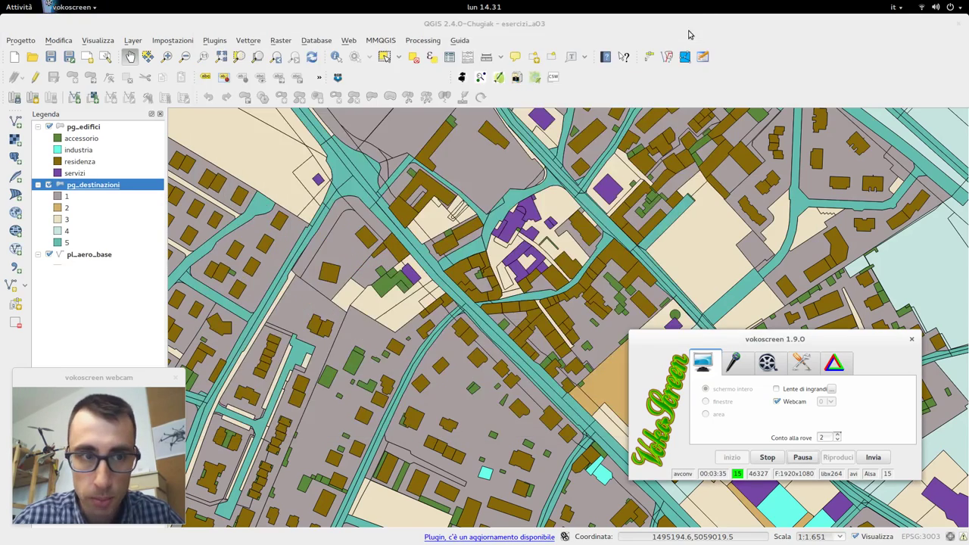
# - Switch to pgAdmin III, refresh the table list of esercizio_a03 and widen its Table column to fit the full names
pyautogui.moveTo(2, 4)
pyautogui.click(681, 394)
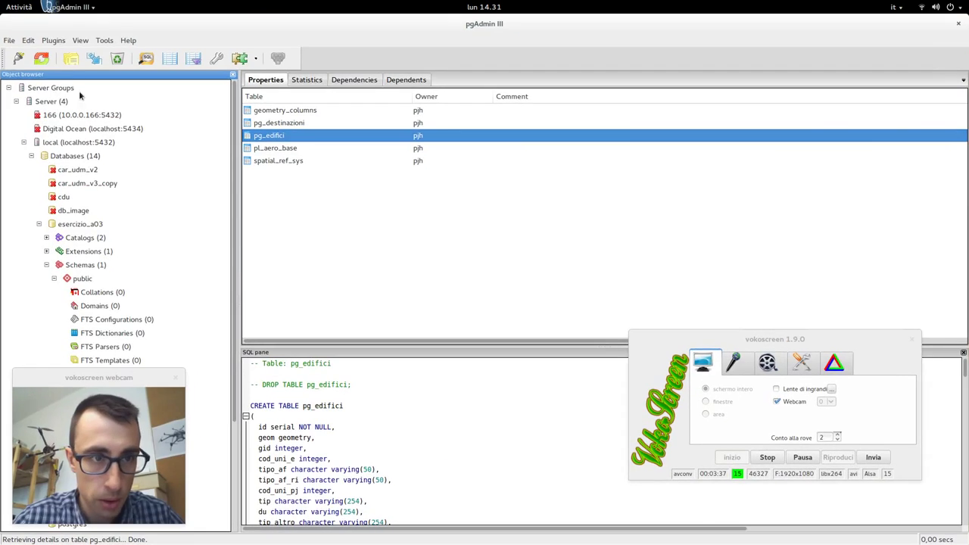
pyautogui.click(41, 58)
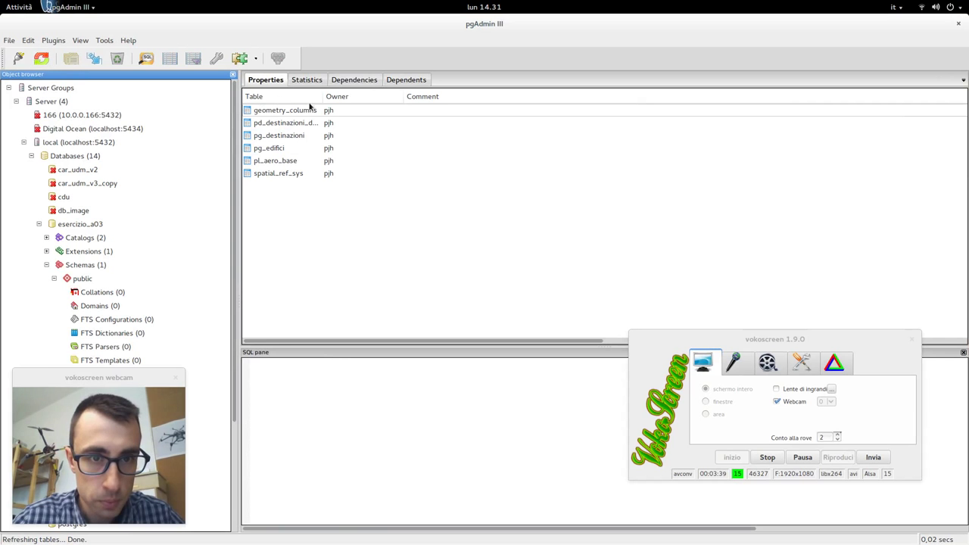
pyautogui.moveTo(327, 98); pyautogui.dragTo(476, 96)
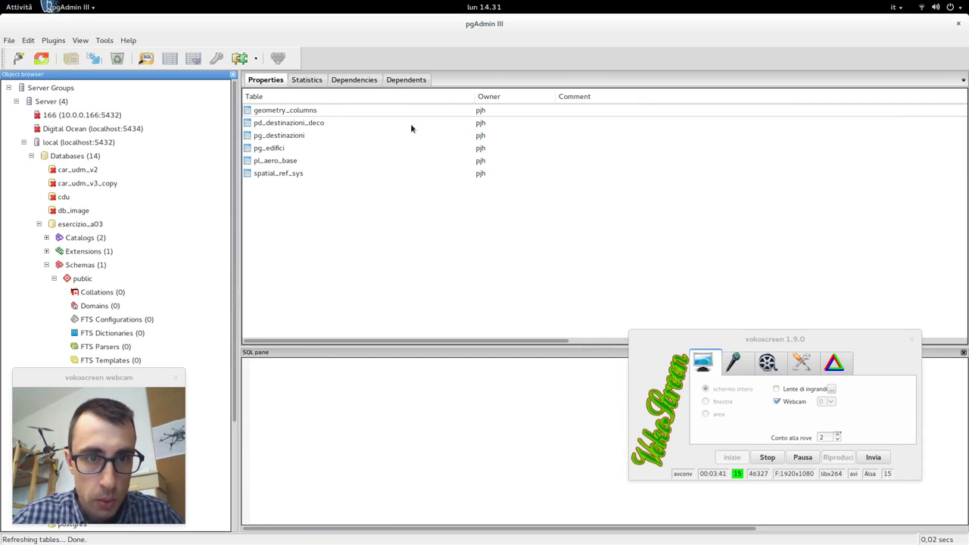
# - Compare the SQL definitions of pd_destinazioni_deco, pg_destinazioni, pg_edifici and pl_aero_base, ending on pd_destinazioni_deco
pyautogui.click(312, 123)
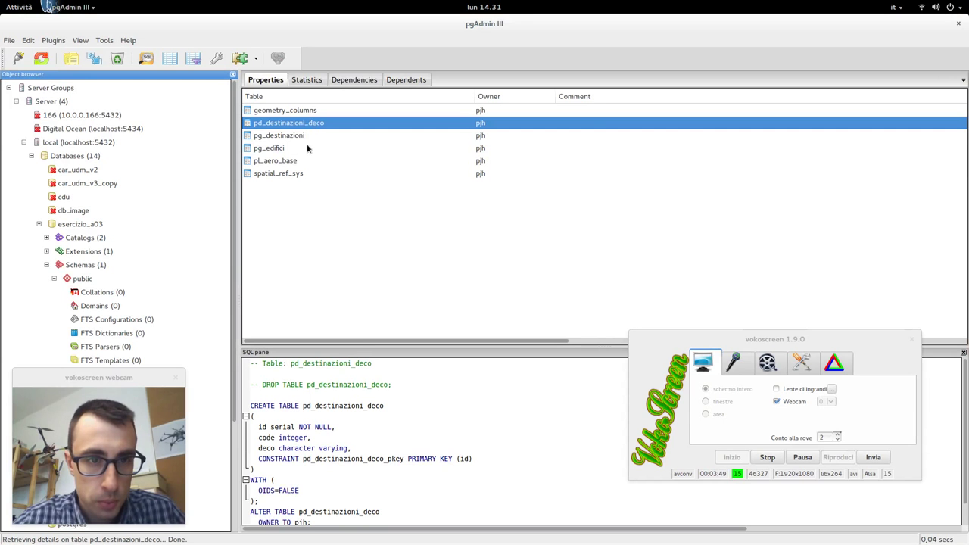
pyautogui.click(289, 136)
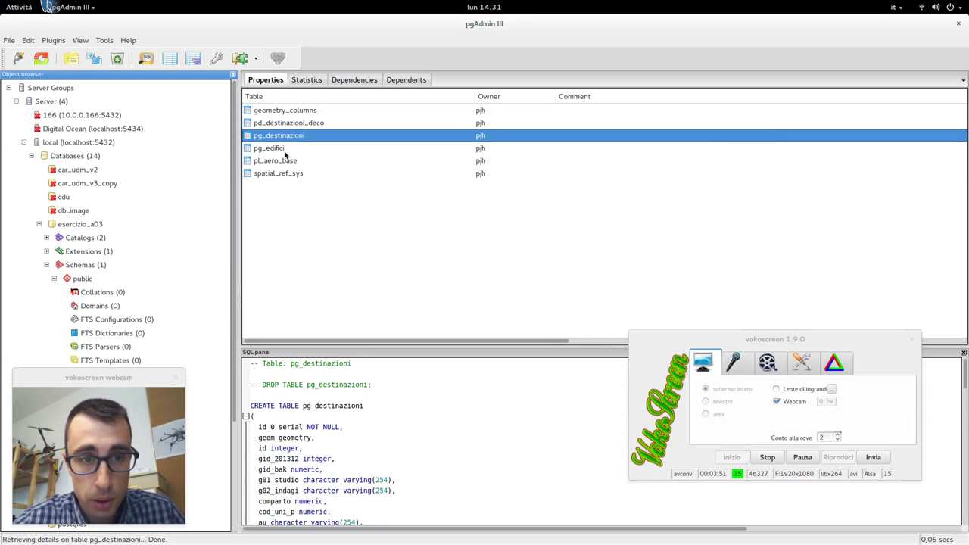
pyautogui.click(285, 160)
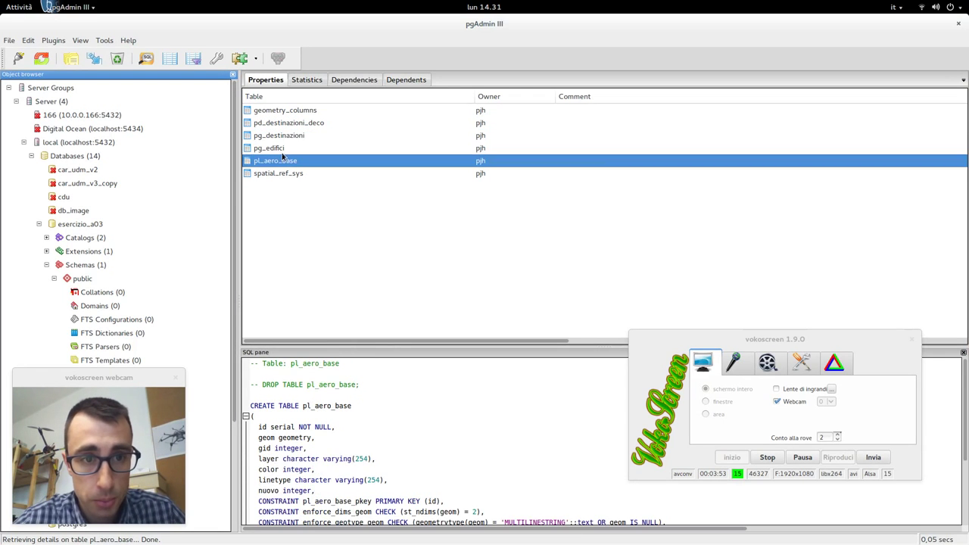
pyautogui.click(283, 151)
pyautogui.click(293, 164)
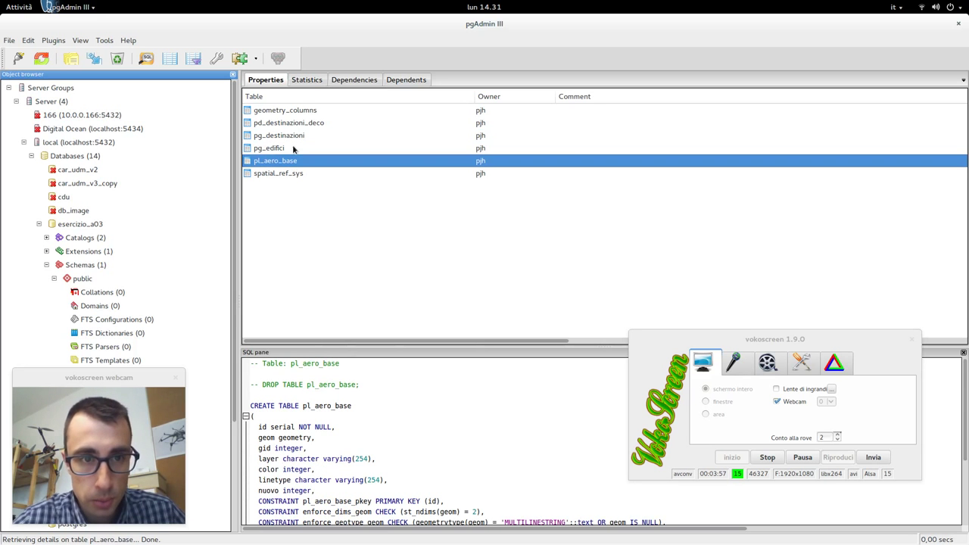
pyautogui.click(294, 125)
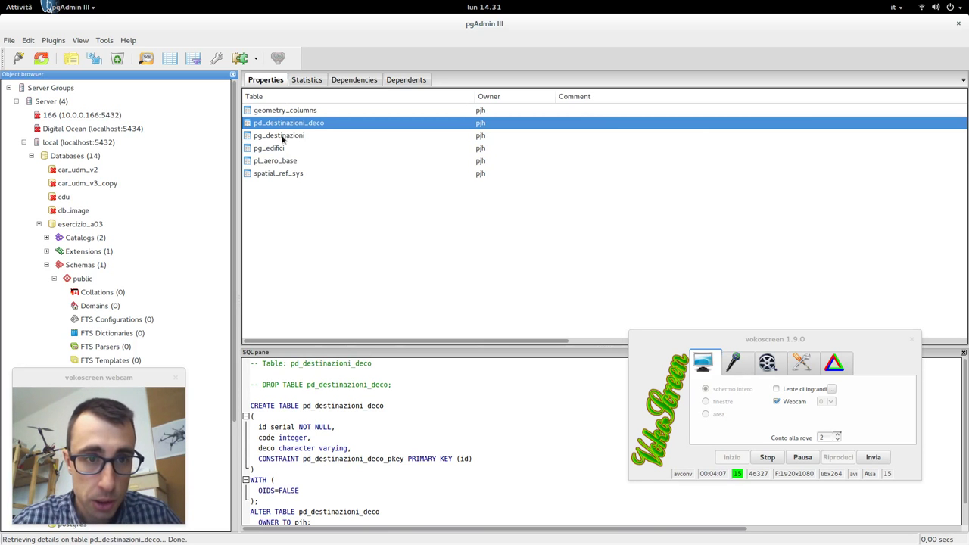
# - Rename the table pd_destinazioni_deco to tb_destinazioni_deco, checking its definition and column list before applying the change
pyautogui.click(286, 147)
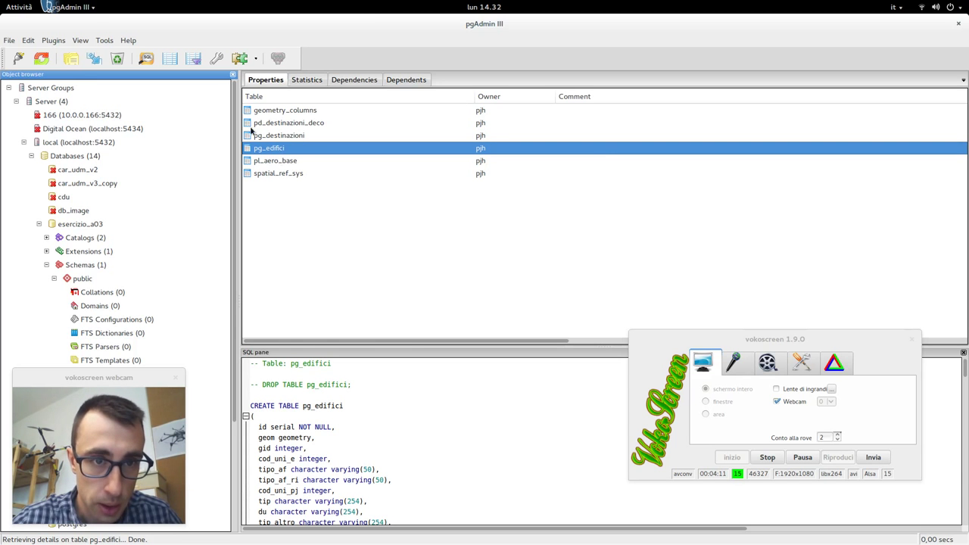
pyautogui.click(306, 125)
pyautogui.rightClick(307, 125)
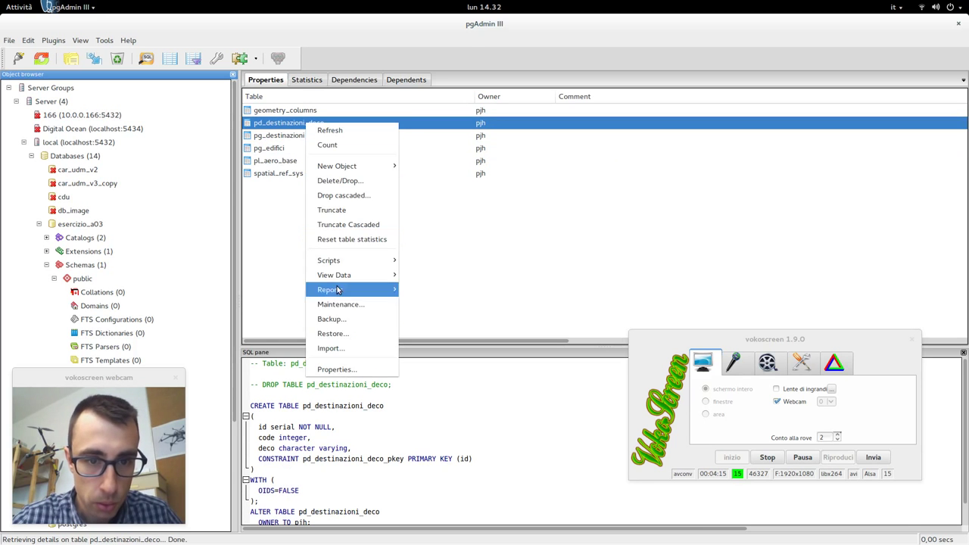
pyautogui.click(363, 369)
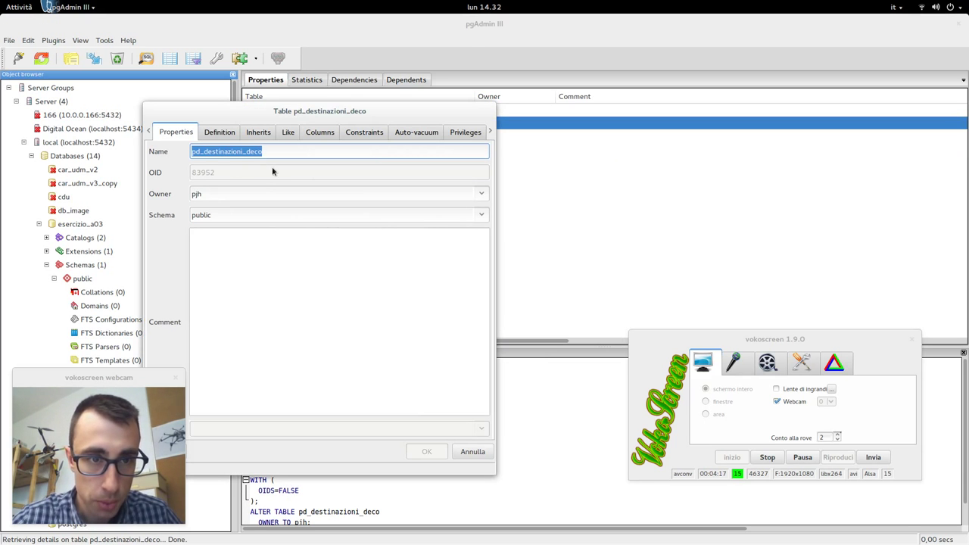
pyautogui.click(202, 151)
pyautogui.press('BackSpace')
pyautogui.press('BackSpace')
pyautogui.write('tb')
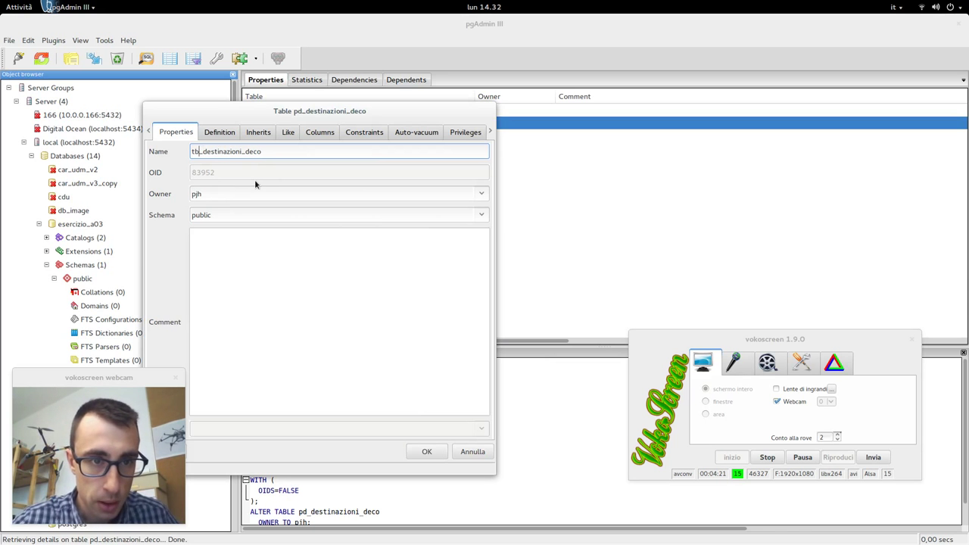
pyautogui.click(224, 134)
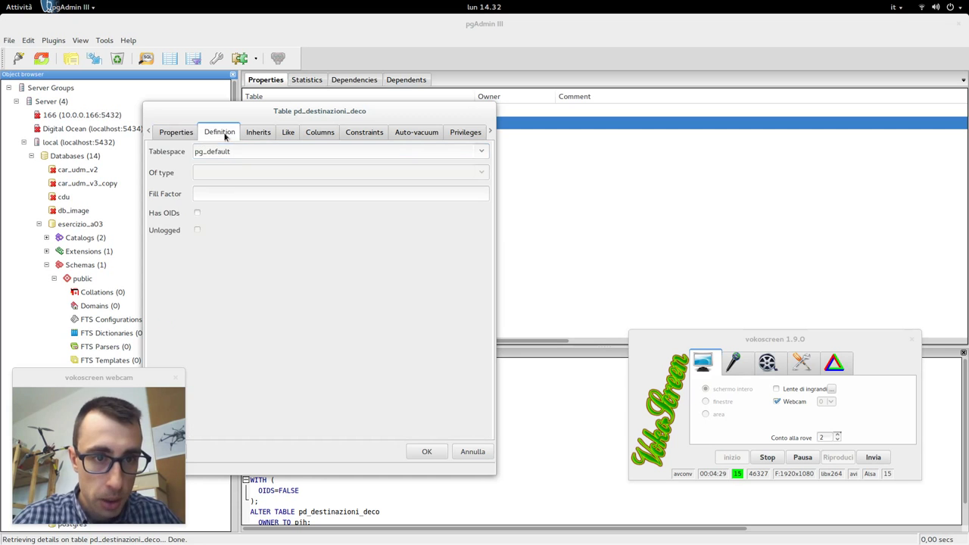
pyautogui.click(256, 133)
pyautogui.click(307, 136)
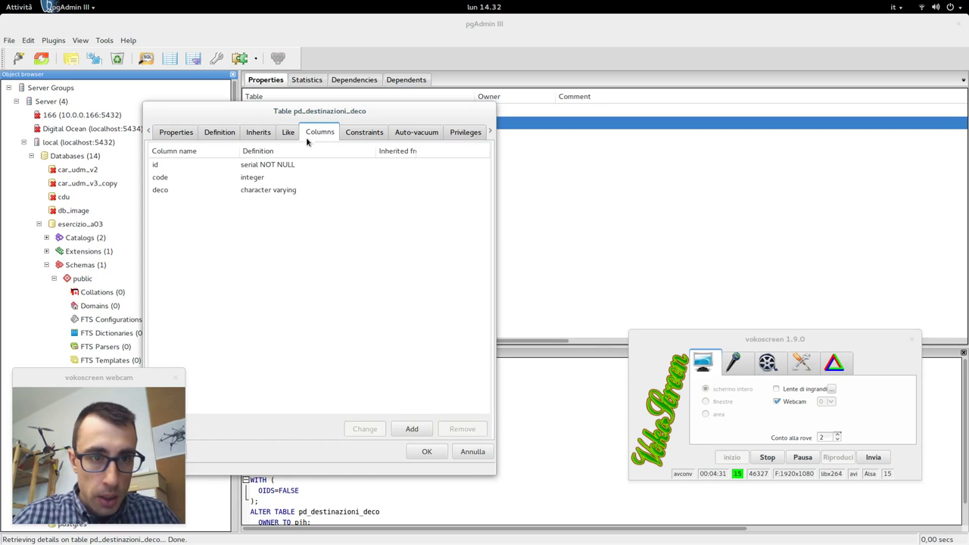
pyautogui.click(432, 451)
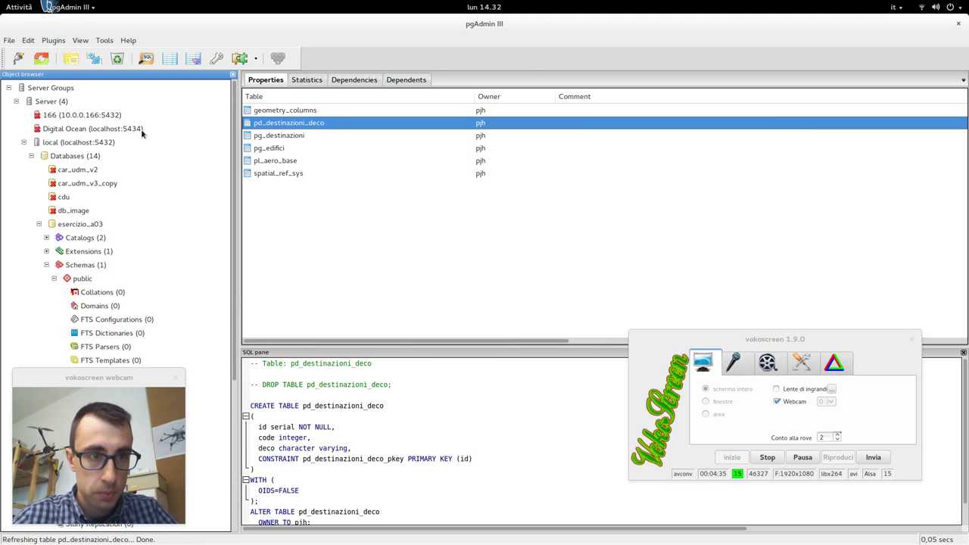
# - Refresh the table list, widen its Table column to fit the full names and select tb_destinazioni_deco
pyautogui.click(37, 61)
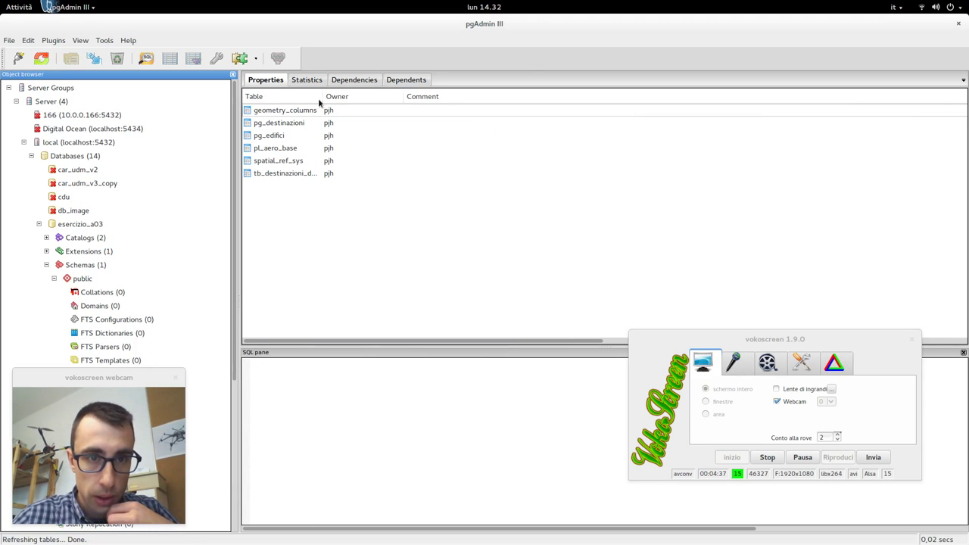
pyautogui.moveTo(323, 96); pyautogui.dragTo(434, 97)
pyautogui.click(303, 179)
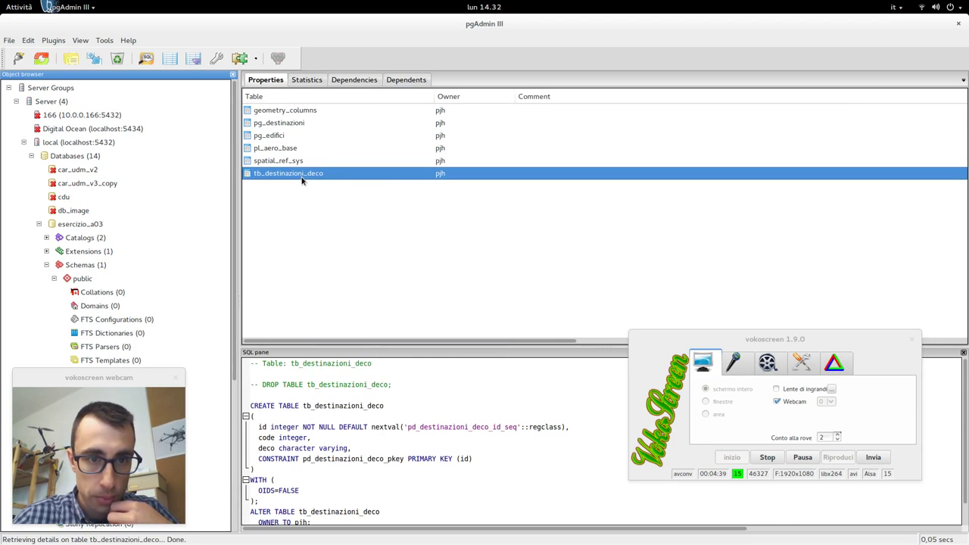
# - View the top 100 rows of tb_destinazioni_deco and widen the deco column
pyautogui.rightClick(301, 179)
pyautogui.moveTo(375, 328)
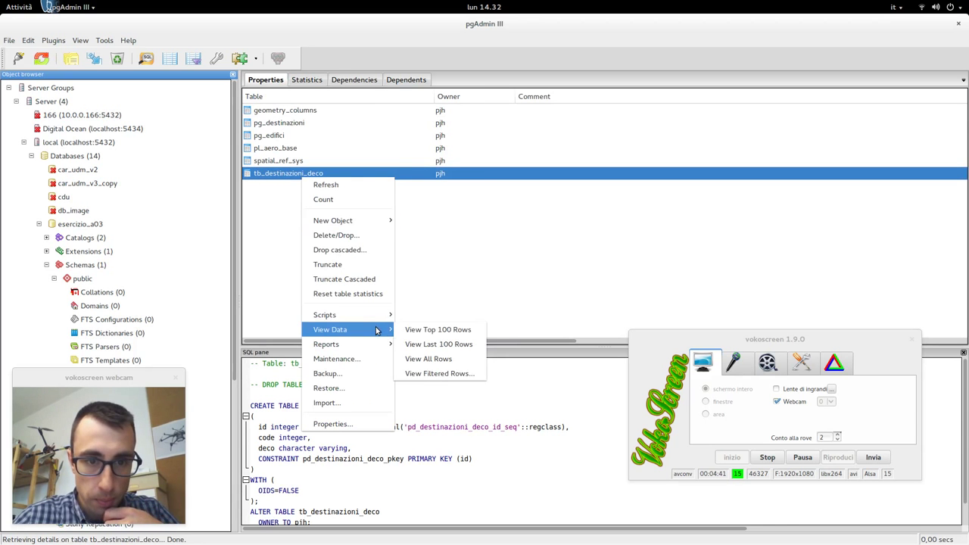
pyautogui.click(423, 330)
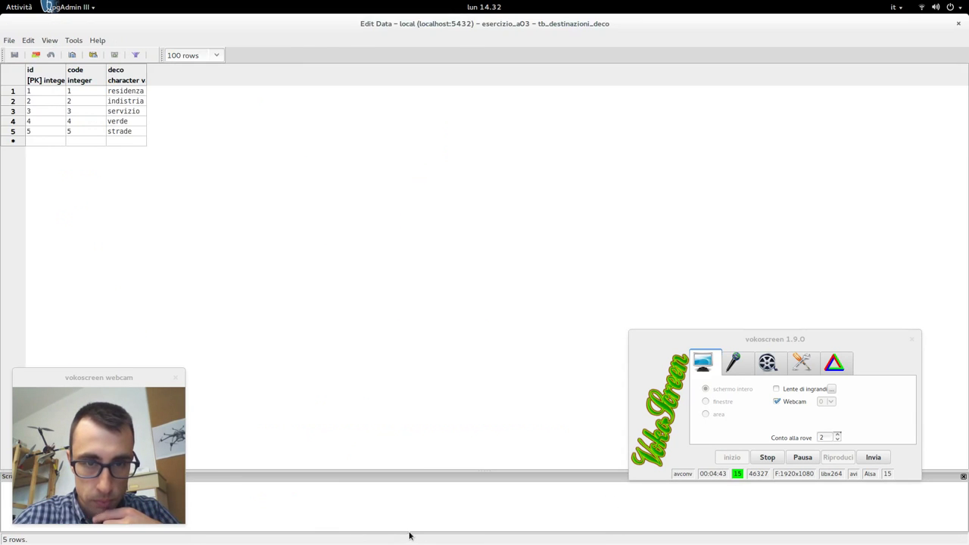
pyautogui.moveTo(146, 72); pyautogui.dragTo(218, 72)
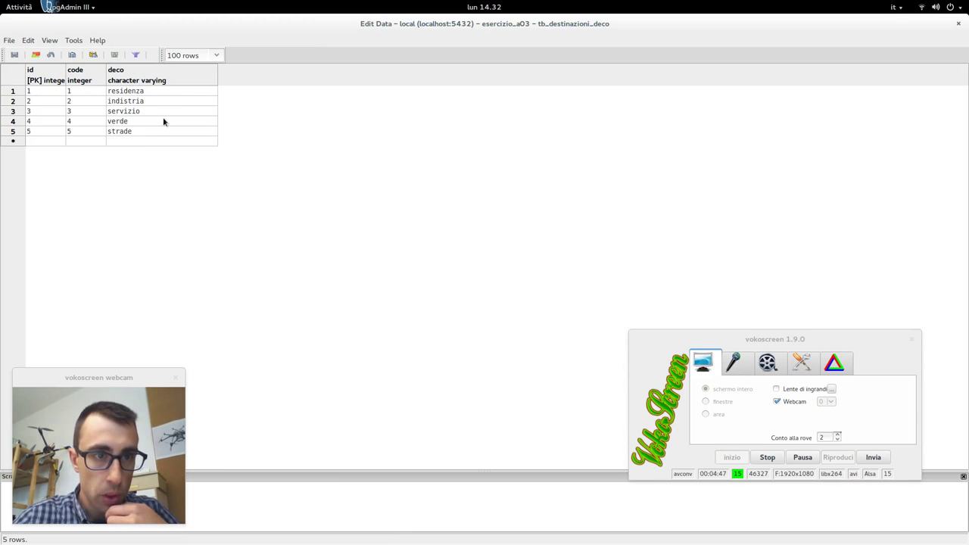
# - Change the deco value of row 2 to "indiustria" and close the table data window
pyautogui.doubleClick(135, 102)
pyautogui.click(134, 103)
pyautogui.press('Escape')
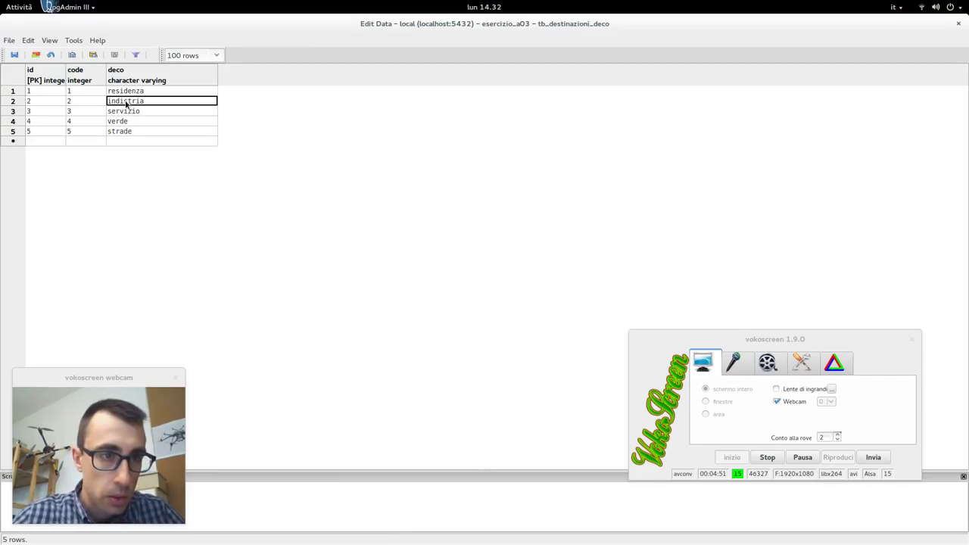
pyautogui.click(131, 104)
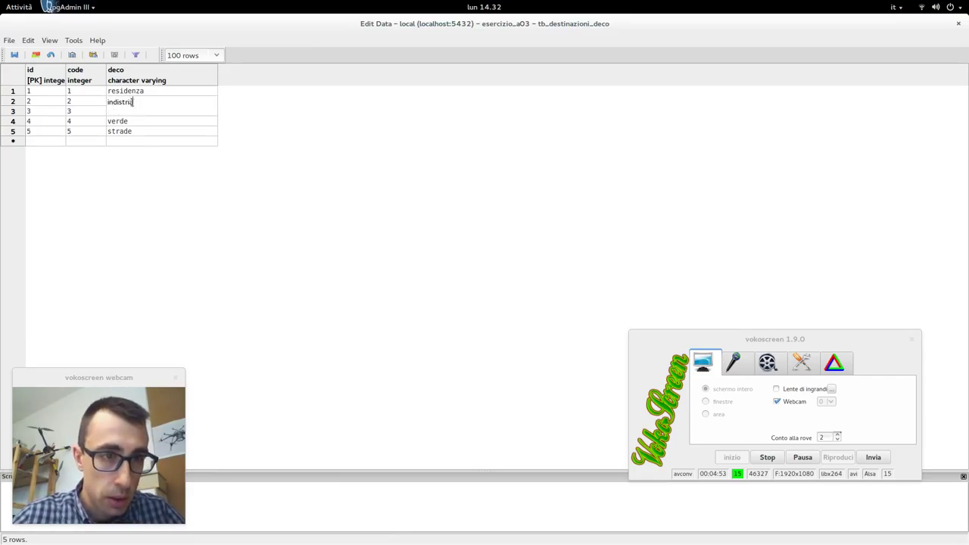
pyautogui.click(119, 102)
pyautogui.press('BackSpace')
pyautogui.write('u')
pyautogui.press('Return')
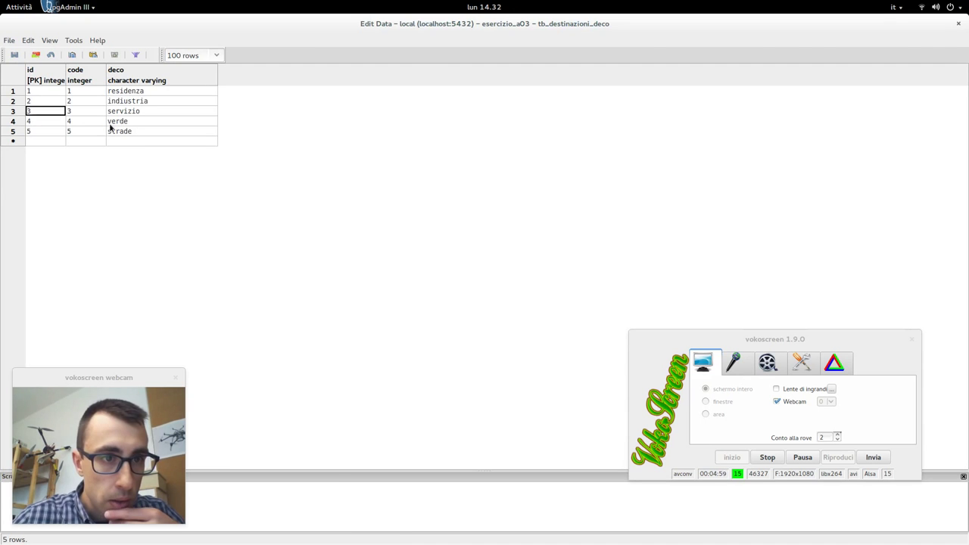
pyautogui.click(957, 24)
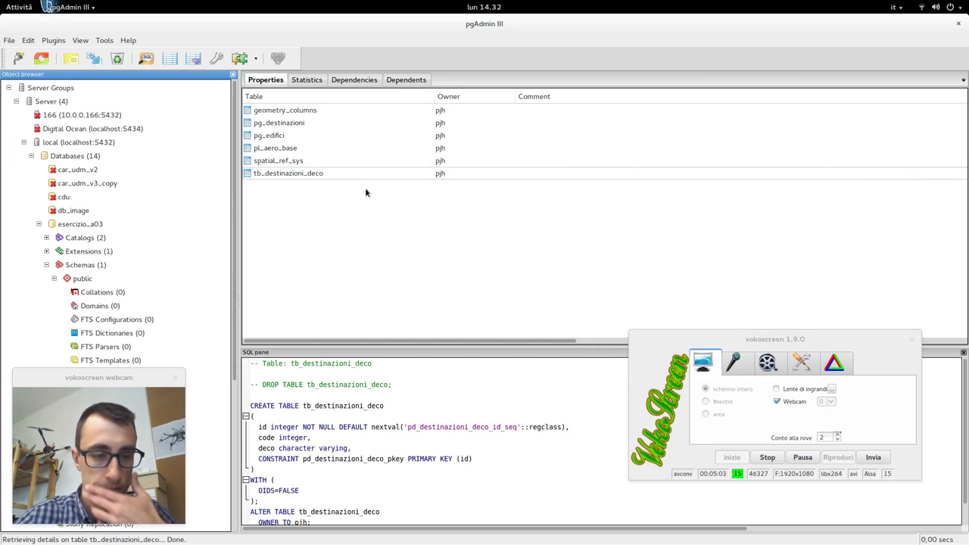
# - Bring pgAdmin III back to the front and place its unmaximized window beside the QGIS map
pyautogui.moveTo(0, 0)
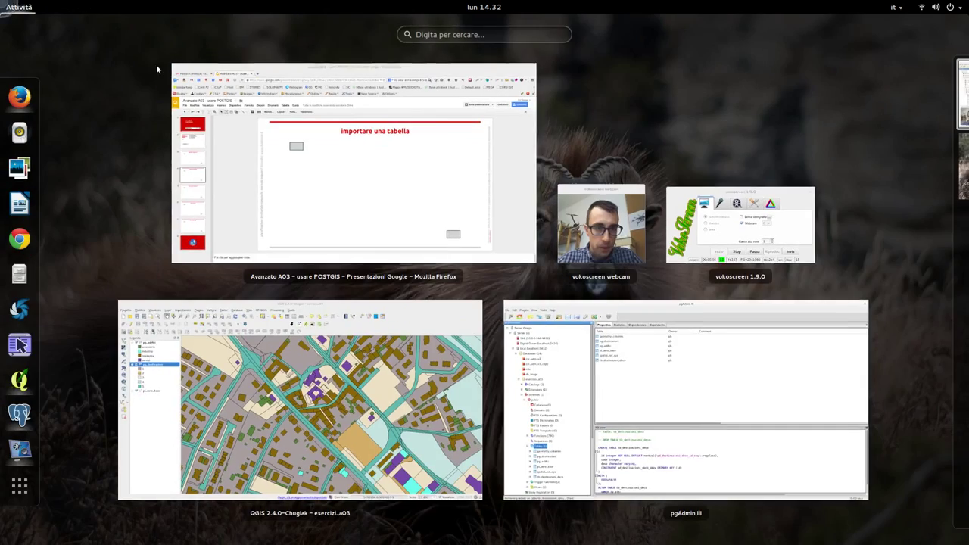
pyautogui.click(701, 463)
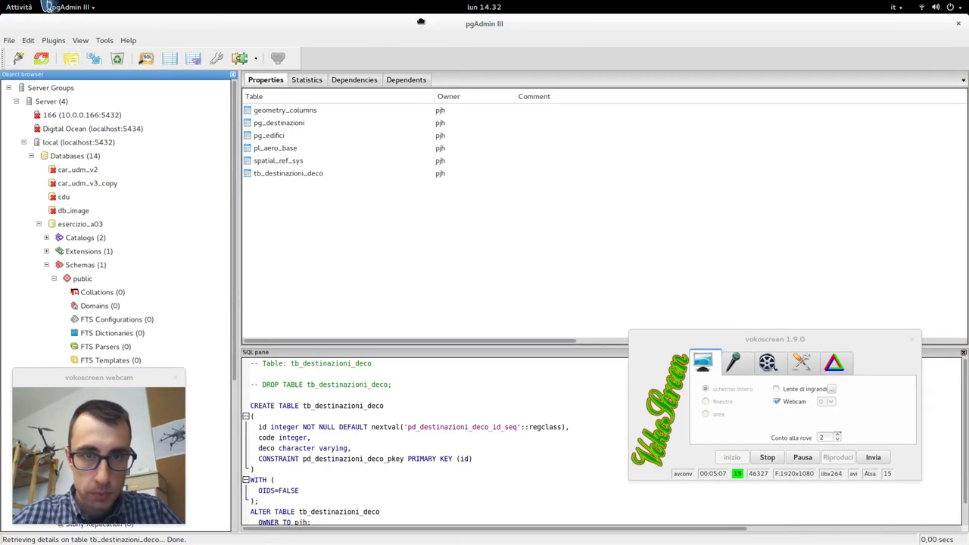
pyautogui.moveTo(455, 61); pyautogui.dragTo(676, 69)
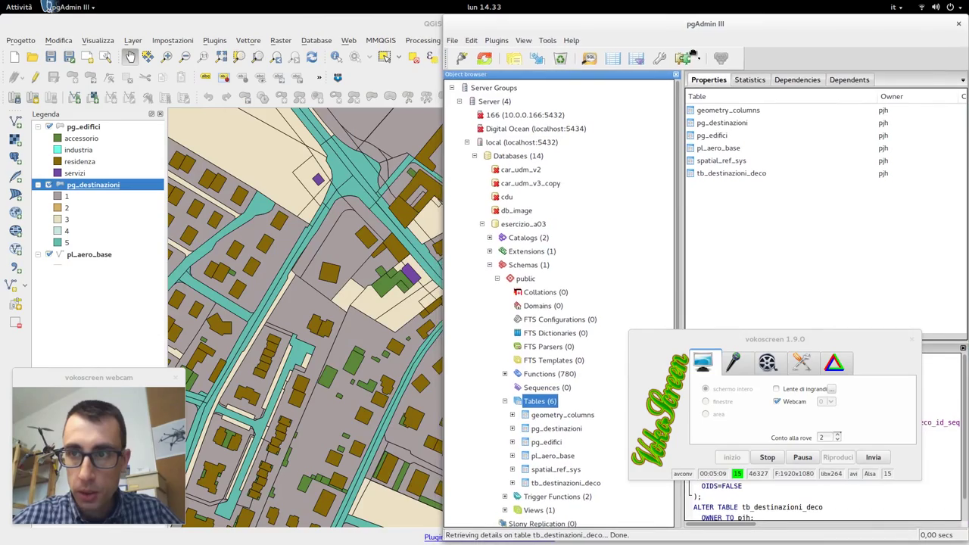
# - Launch LibreOffice Calc and open the recent document pd_destinazioni_deco.ods
pyautogui.moveTo(0, 0)
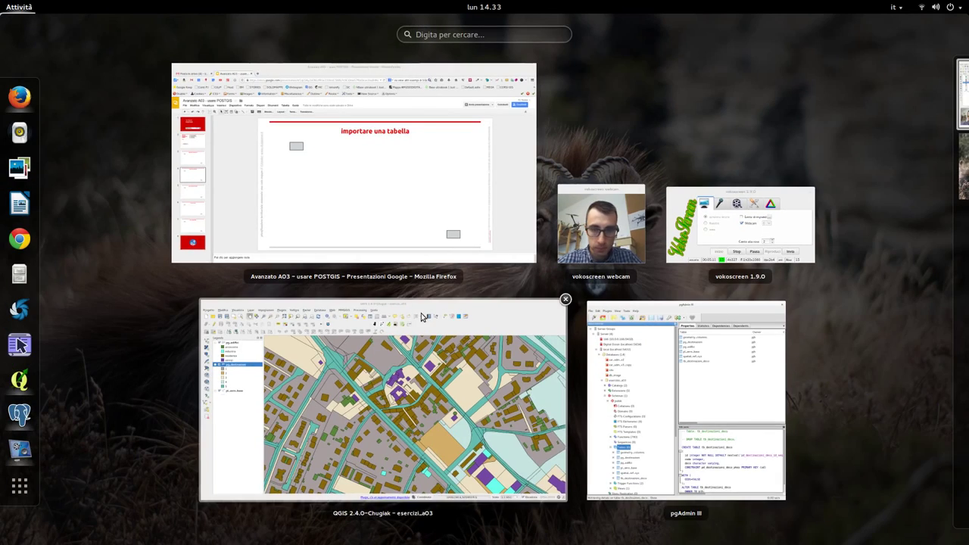
pyautogui.write('cal')
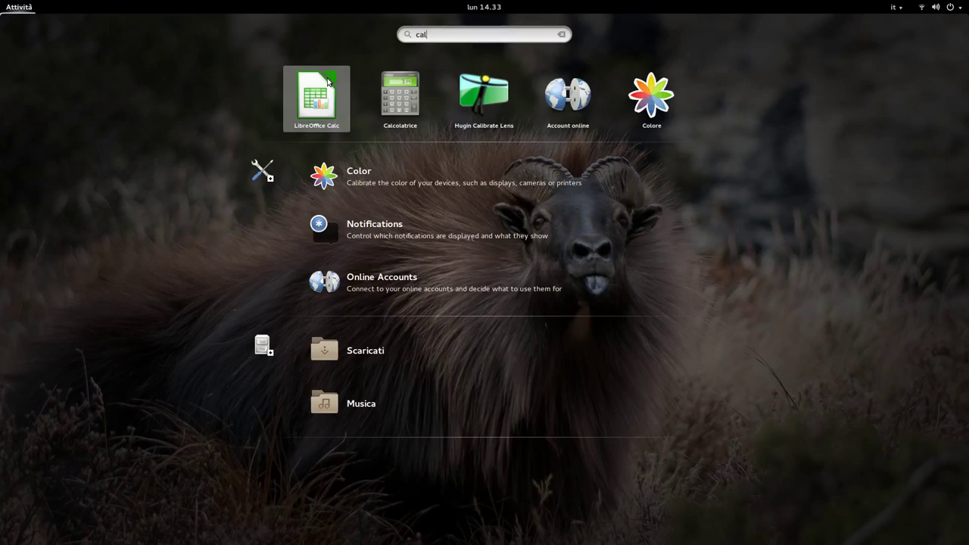
pyautogui.click(330, 101)
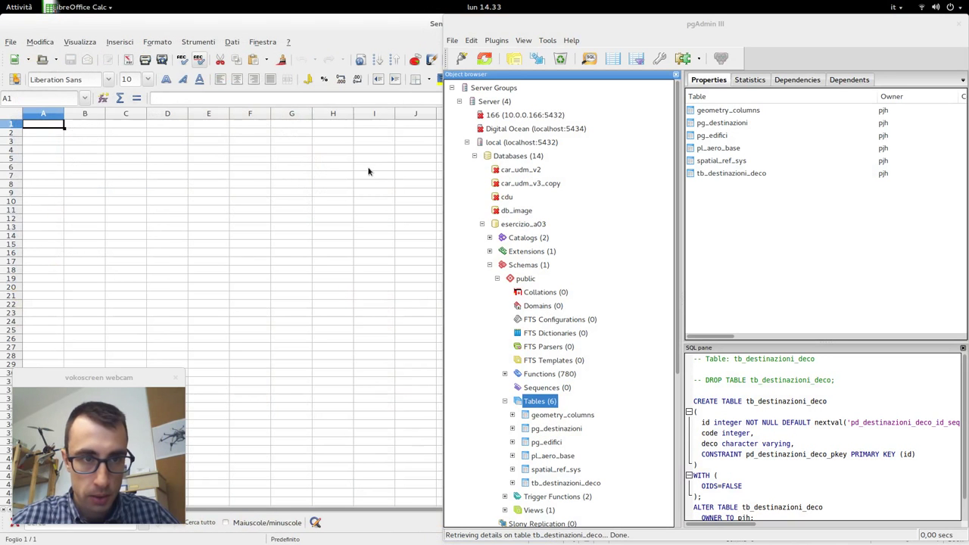
pyautogui.click(10, 43)
pyautogui.moveTo(68, 99)
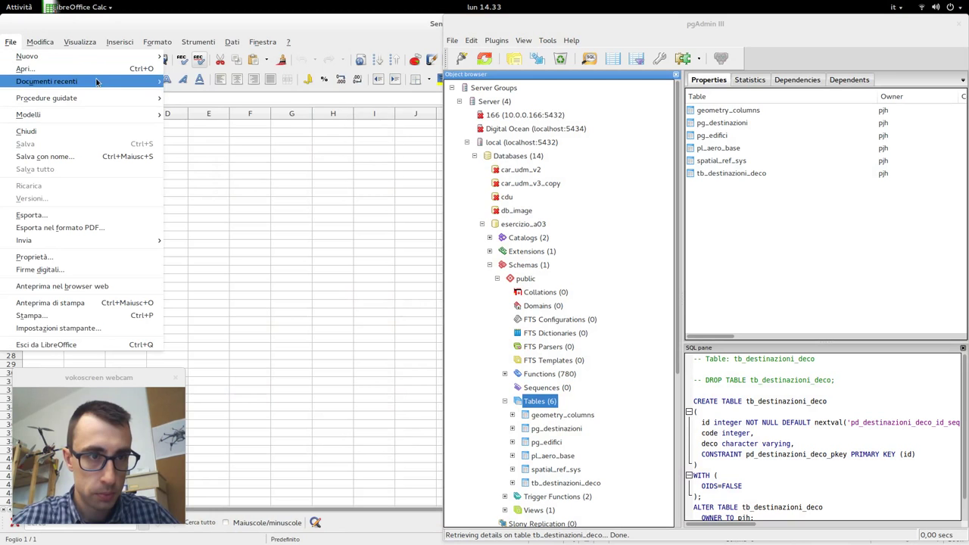
pyautogui.moveTo(95, 80)
pyautogui.click(188, 86)
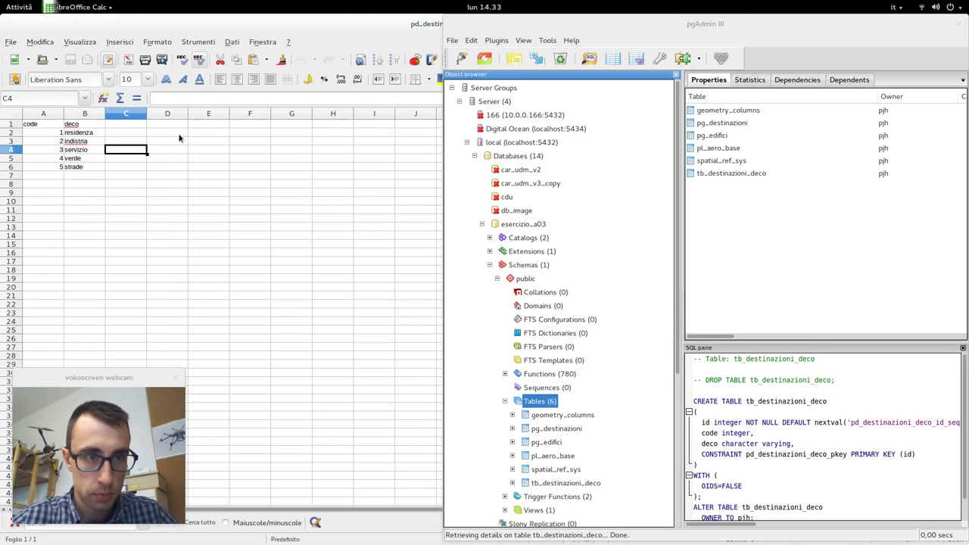
# - Select the code and deco rows A2:B6 to compare them with tb_destinazioni_deco in pgAdmin, and close the Calc spreadsheet
pyautogui.moveTo(61, 134); pyautogui.dragTo(85, 168)
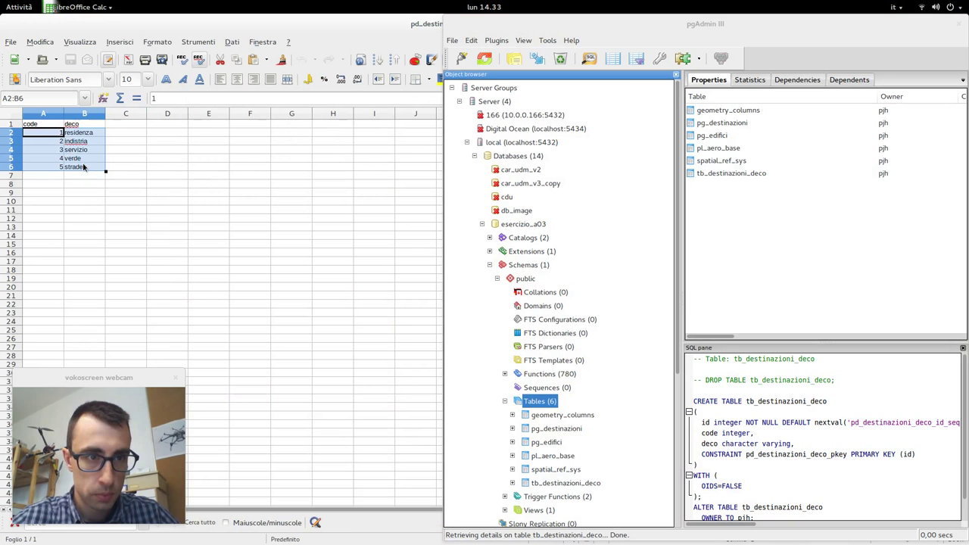
pyautogui.click(713, 173)
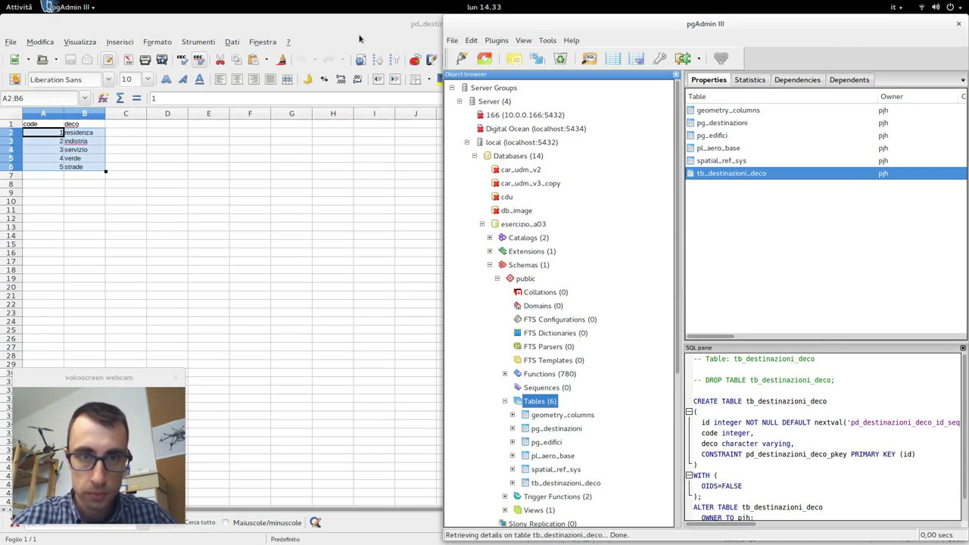
pyautogui.click(360, 38)
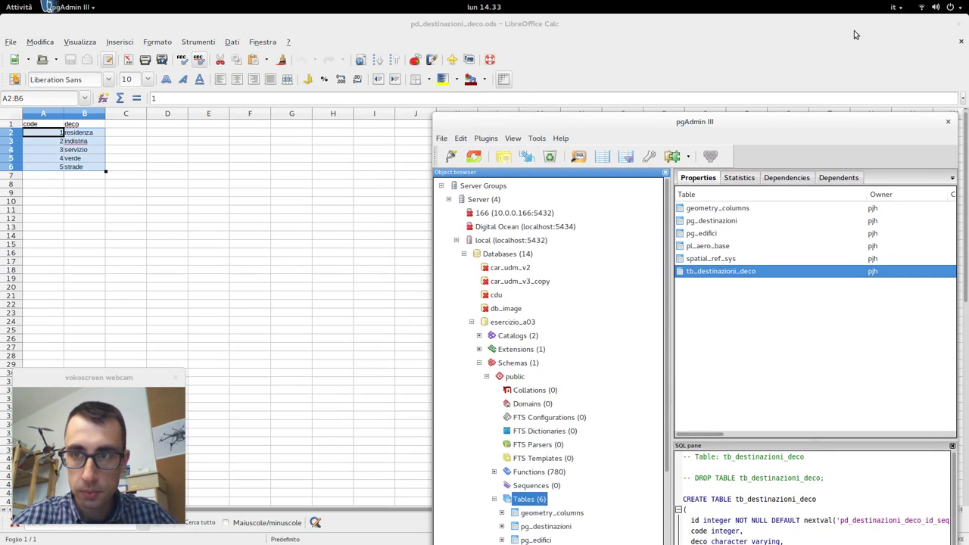
pyautogui.click(959, 24)
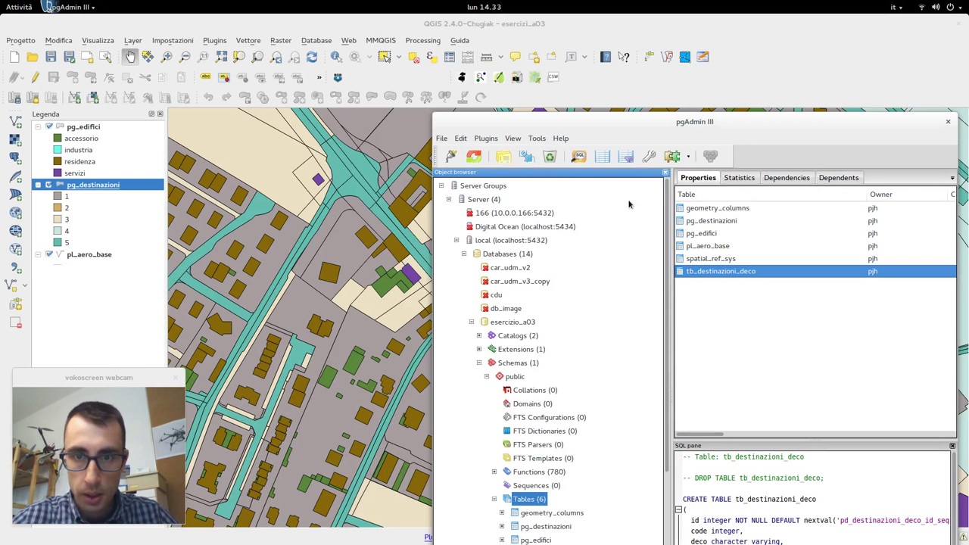
# - Maximize the pgAdmin III window and bring the tables and views of esercizio_a03 into view in the object tree
pyautogui.moveTo(643, 118); pyautogui.dragTo(623, 21)
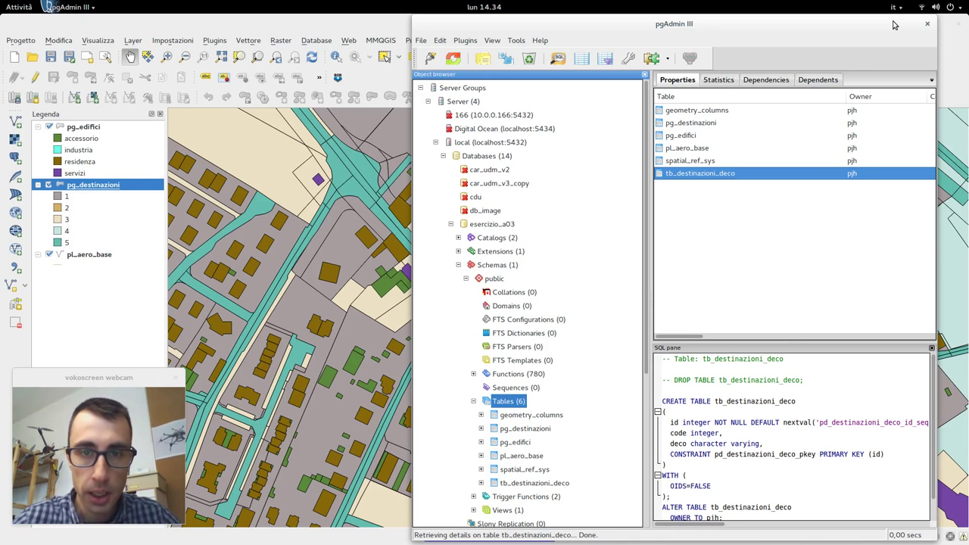
pyautogui.doubleClick(833, 27)
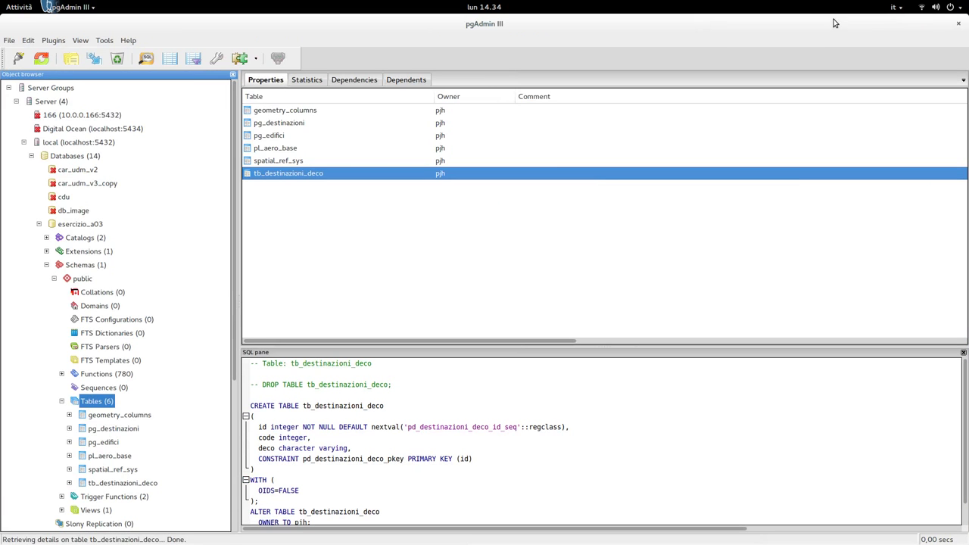
pyautogui.scroll(-3, 103, 376)
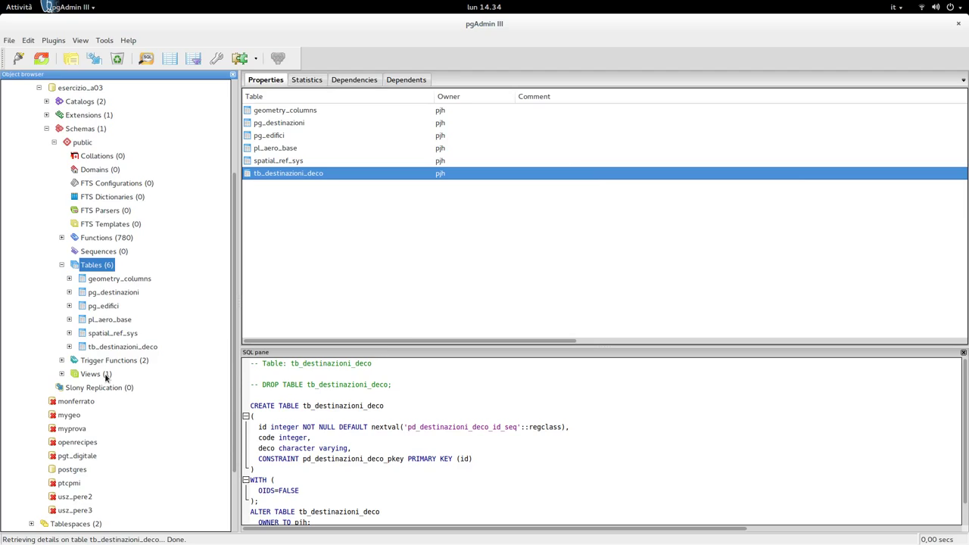
pyautogui.press('super')
pyautogui.press('super')
pyautogui.press('super')
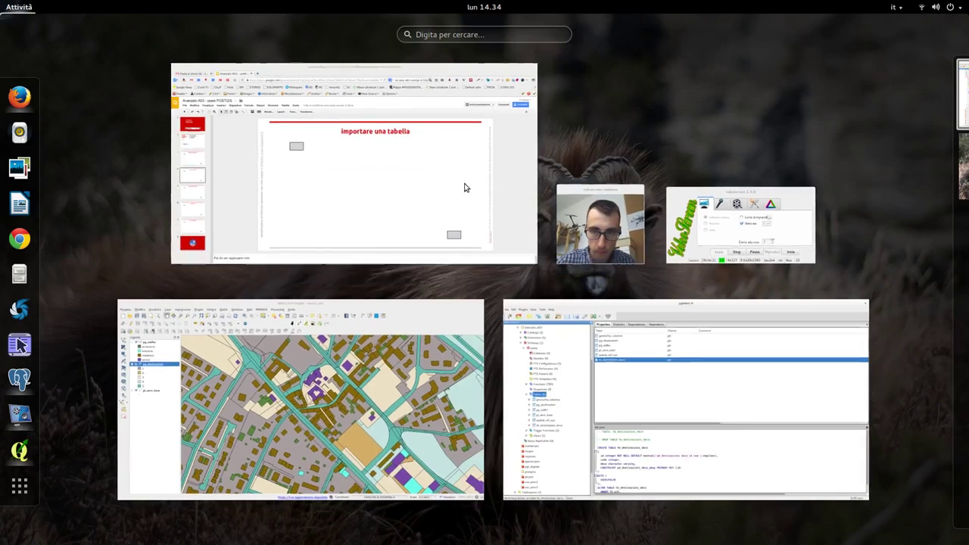
pyautogui.click(584, 222)
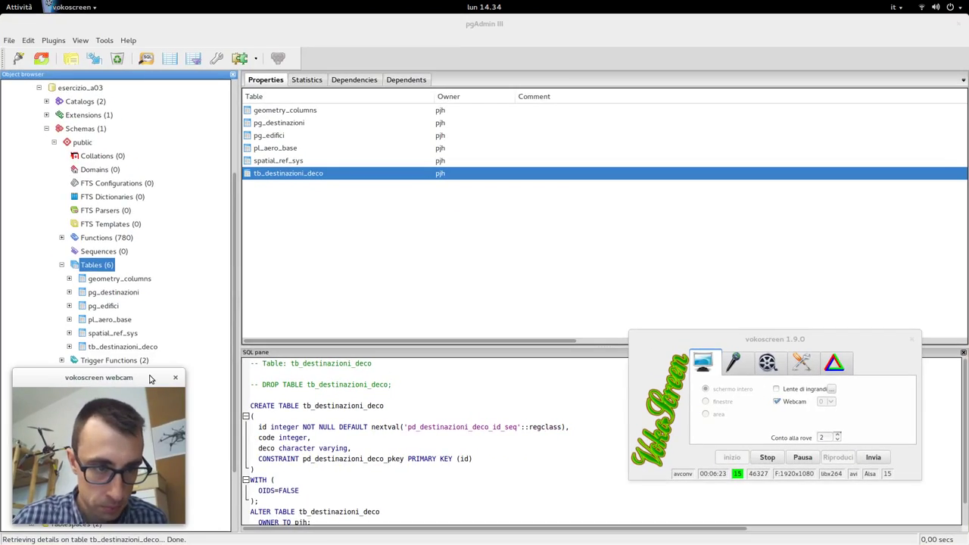
pyautogui.rightClick(154, 383)
pyautogui.click(196, 442)
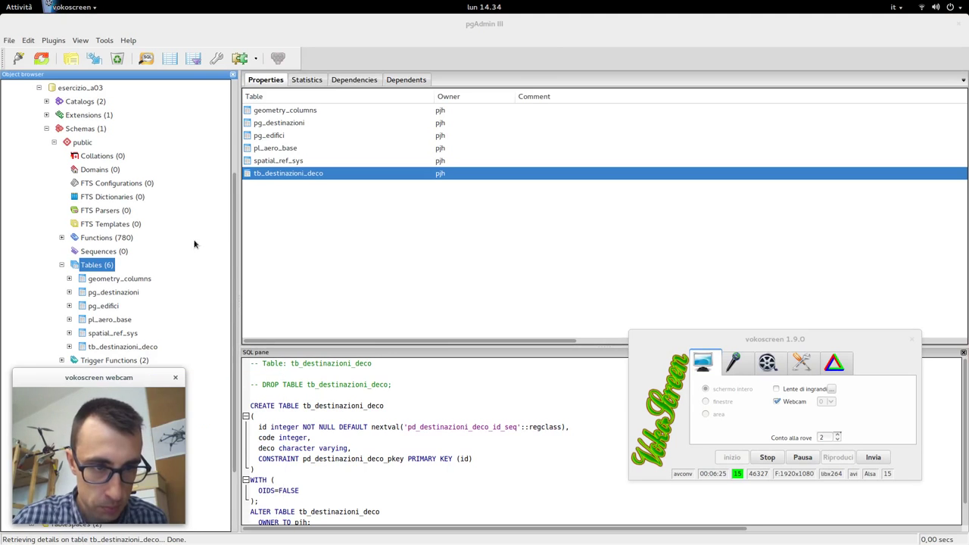
# - Try setting the pgAdmin III window to always appear on the visible workspace, and reopen its window options to check the setting
pyautogui.click(106, 237)
pyautogui.click(19, 6)
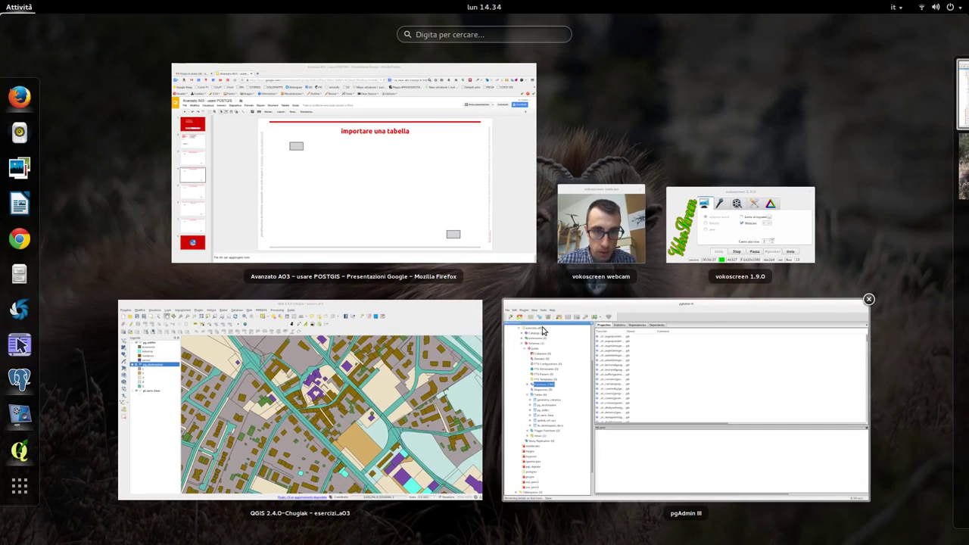
pyautogui.press('super')
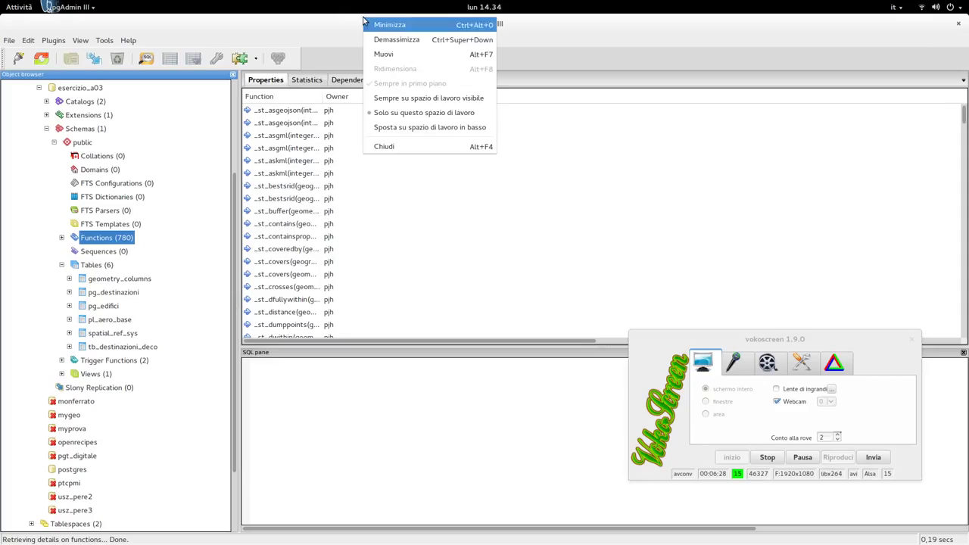
pyautogui.click(427, 98)
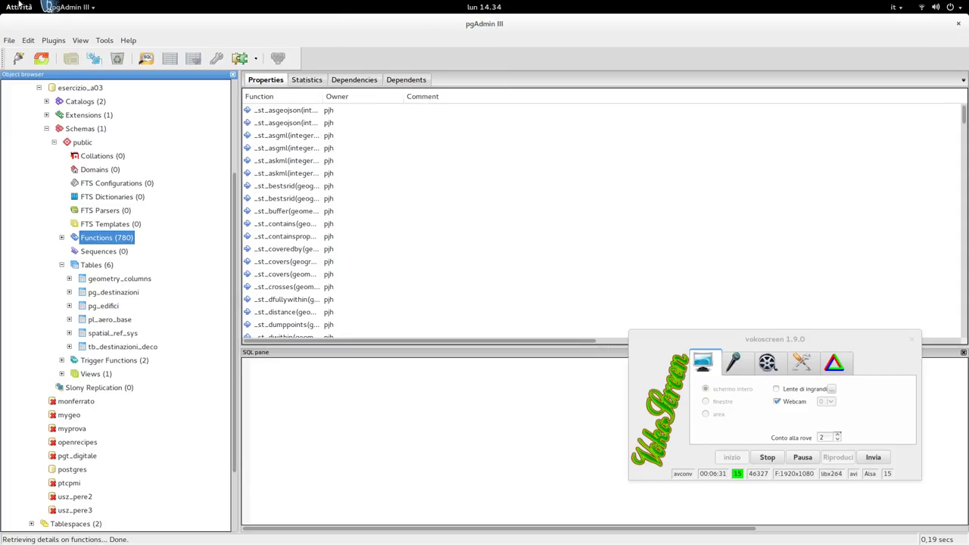
pyautogui.rightClick(287, 27)
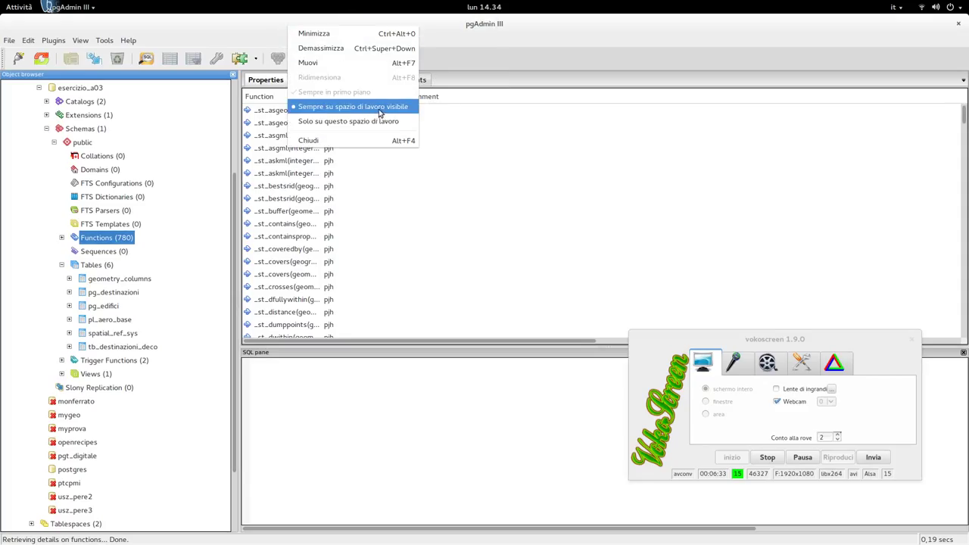
# - Bring the vokoscreen webcam window forward, recheck the window options of pgAdmin III and close pgAdmin III
pyautogui.moveTo(1, 2)
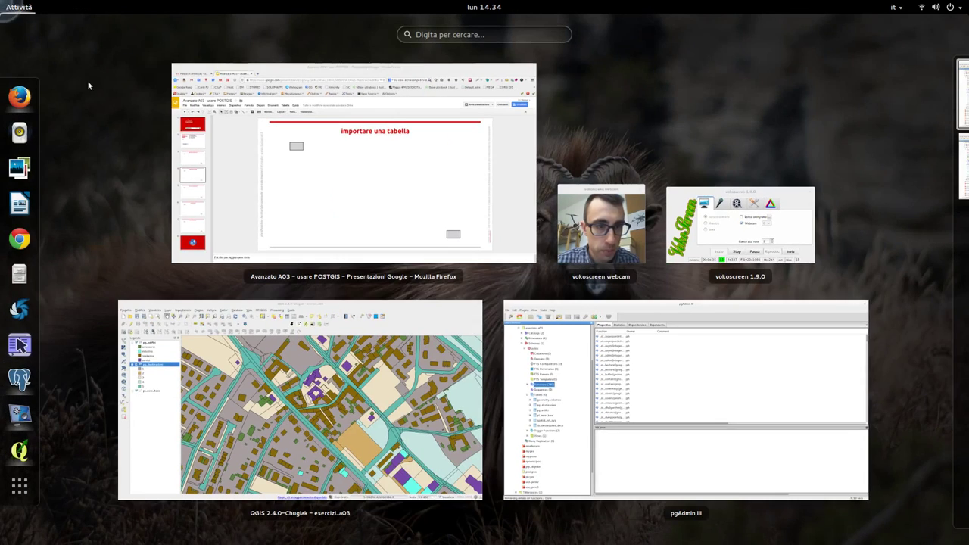
pyautogui.click(606, 227)
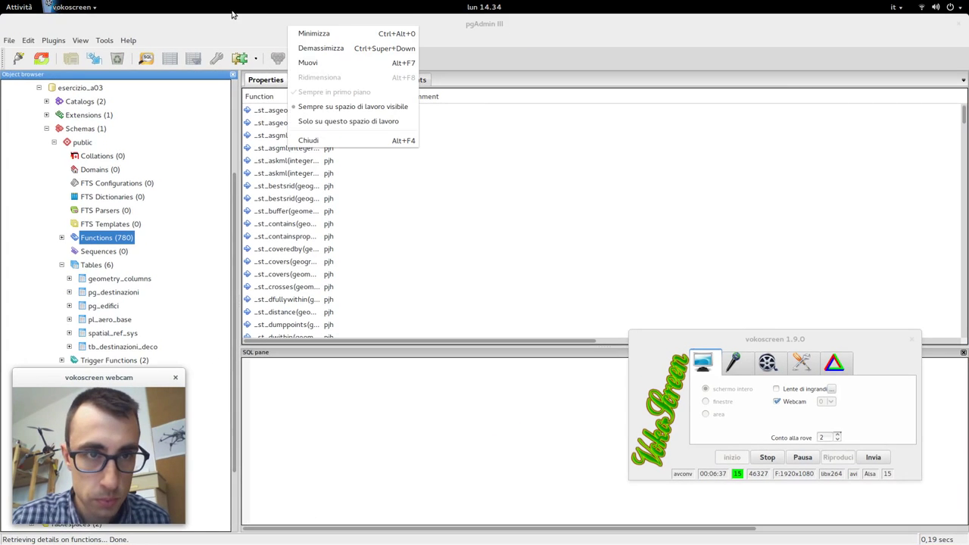
pyautogui.click(234, 22)
pyautogui.click(243, 29)
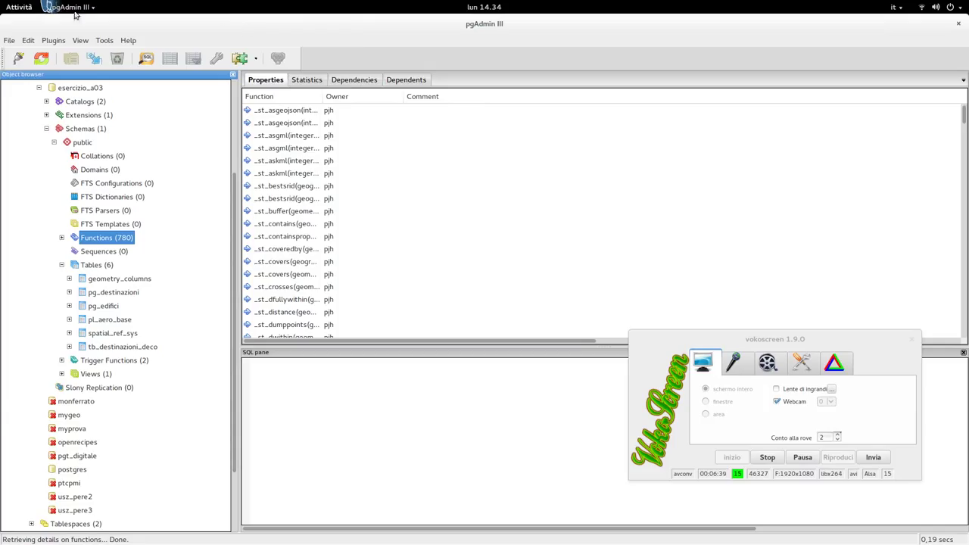
pyautogui.rightClick(224, 24)
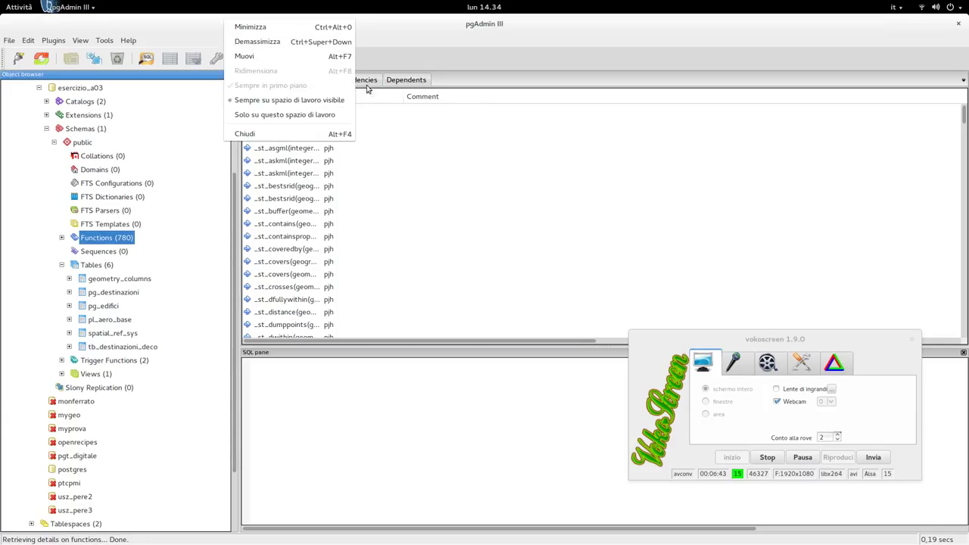
pyautogui.click(595, 46)
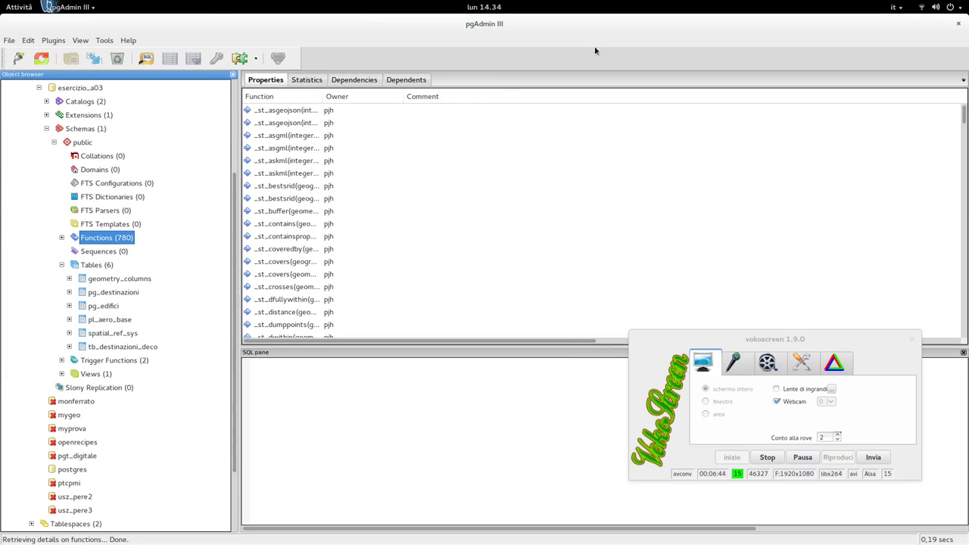
pyautogui.click(958, 23)
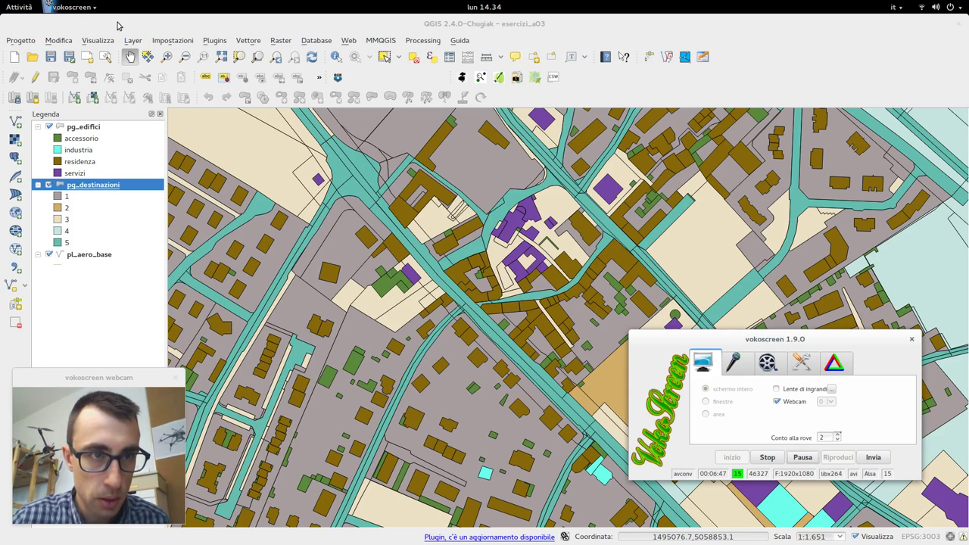
# - Turn the always-on-top option of the main vokoscreen window off and back on
pyautogui.moveTo(4, 4)
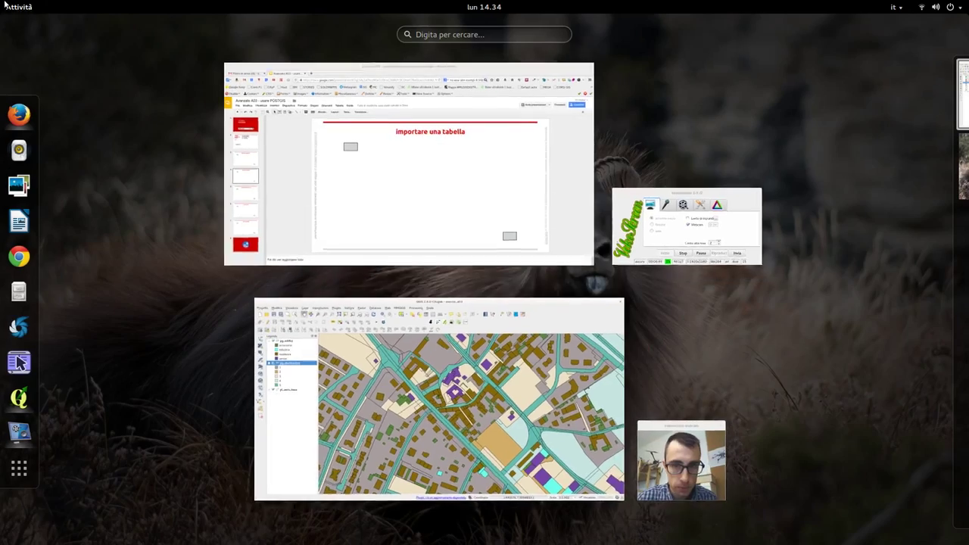
pyautogui.click(432, 400)
pyautogui.rightClick(796, 340)
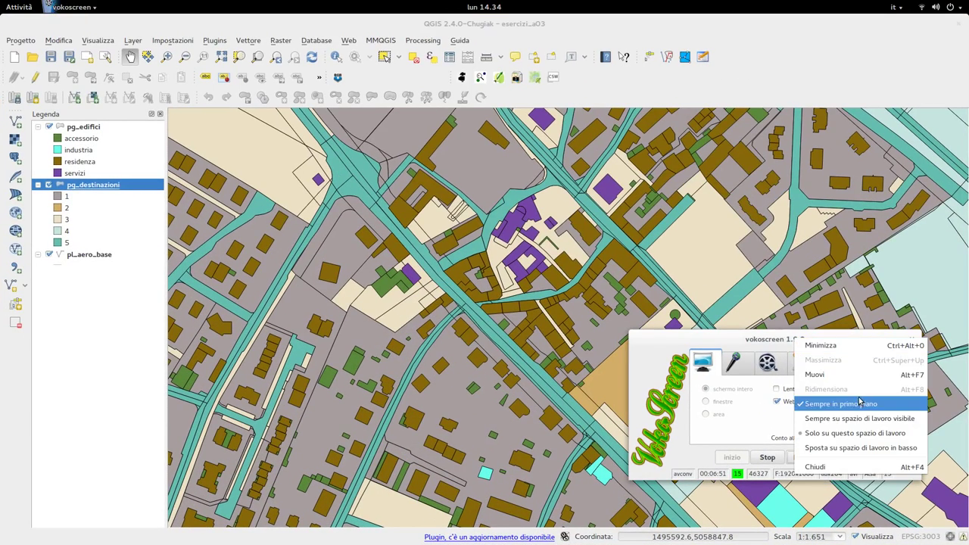
pyautogui.click(862, 402)
pyautogui.rightClick(790, 341)
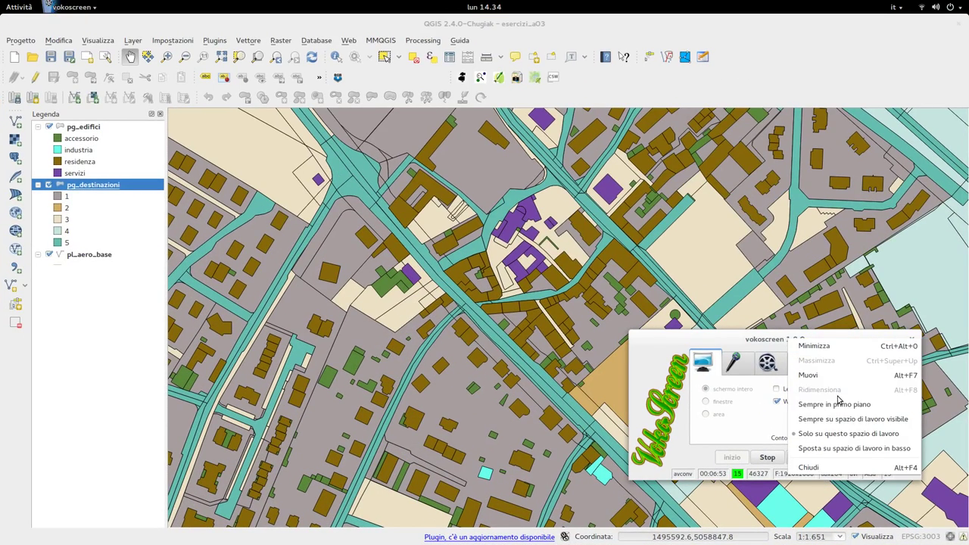
pyautogui.click(837, 403)
# - Set the vokoscreen webcam window to stay always on top of the other windows
pyautogui.moveTo(3, 4)
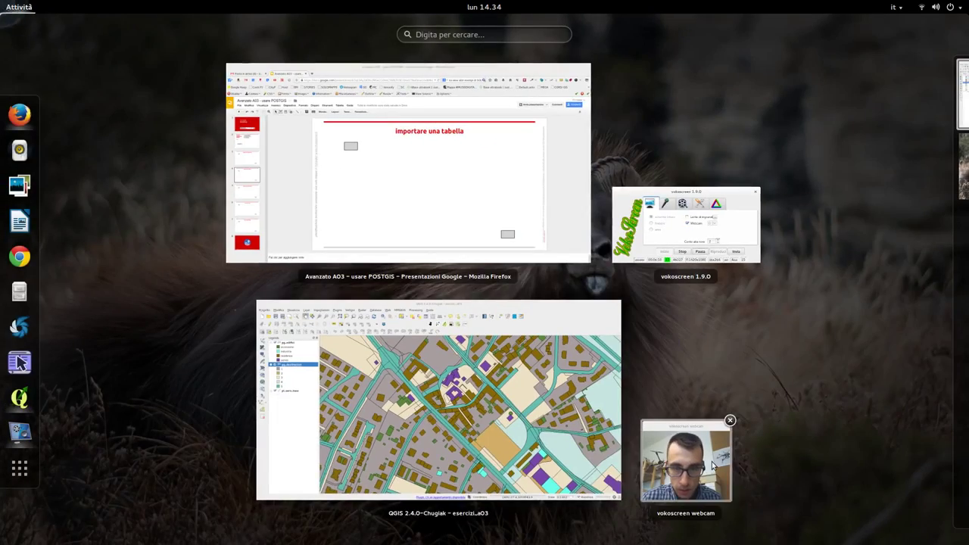
pyautogui.click(688, 466)
pyautogui.rightClick(153, 380)
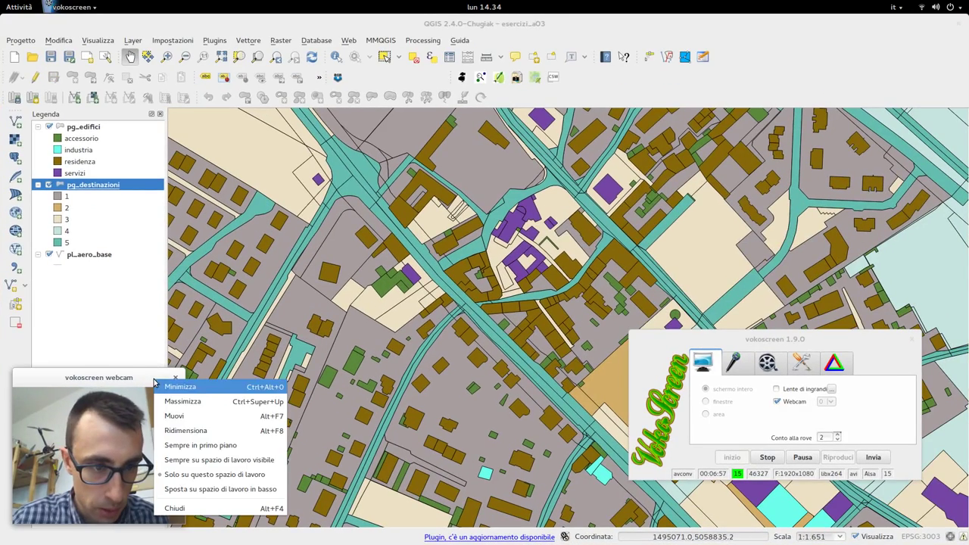
pyautogui.click(206, 445)
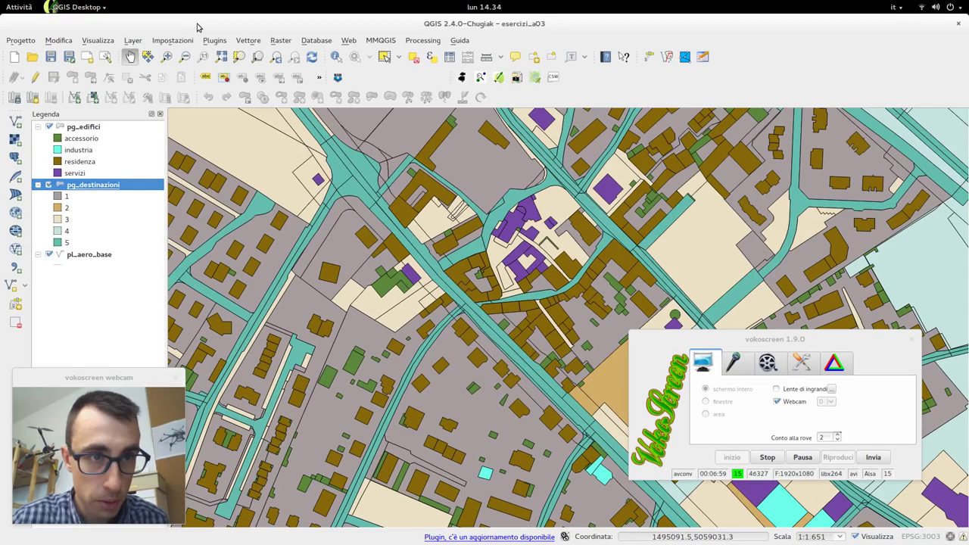
# - Relaunch pgAdmin III and connect to the server named local (localhost:5432), reopening the public schema of esercizio_a03
pyautogui.moveTo(4, 5)
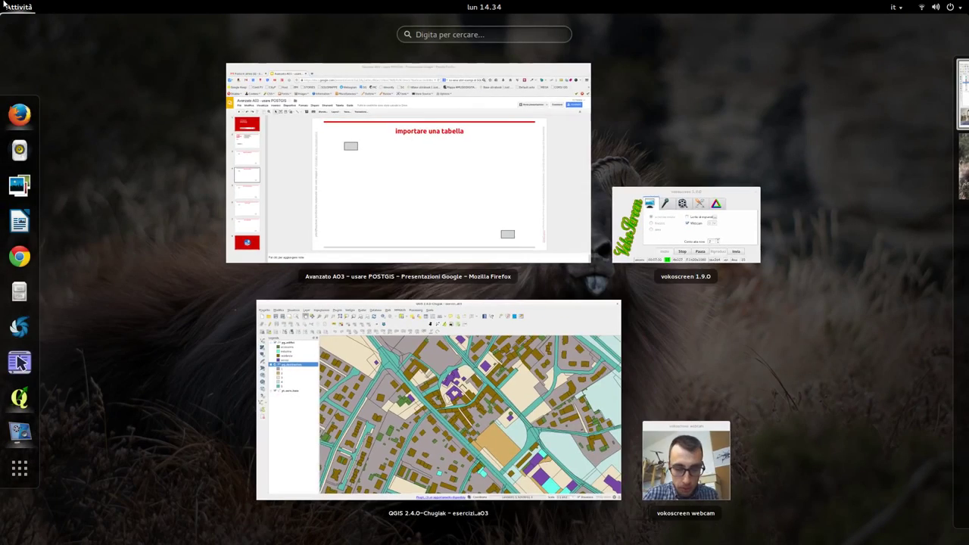
pyautogui.write('pg')
pyautogui.click(469, 82)
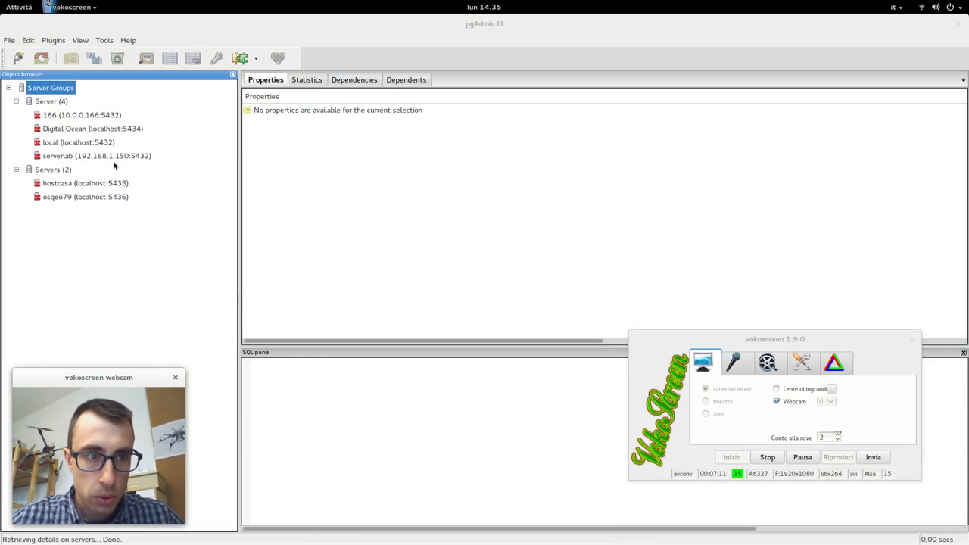
pyautogui.click(89, 145)
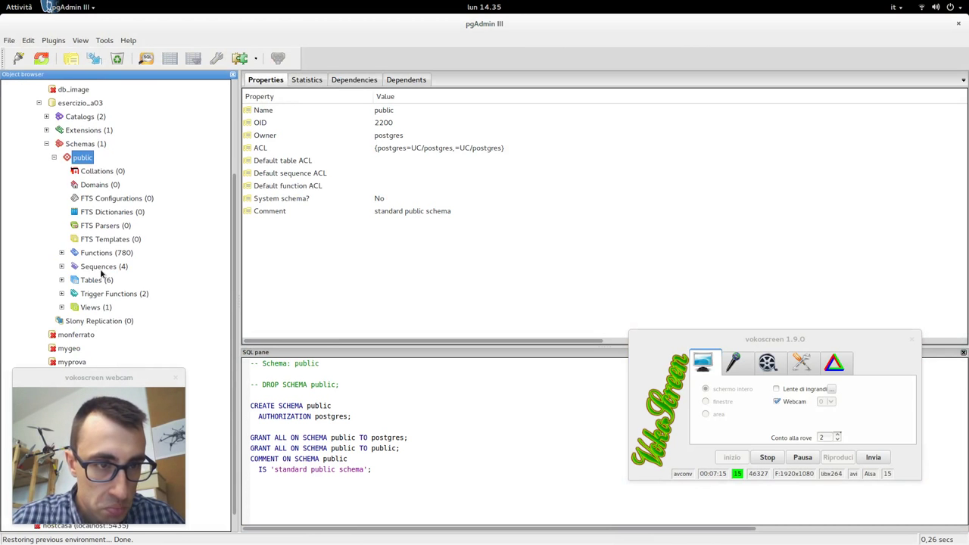
# - List the tables of the public schema in esercizio_a03, widen the table name column and select pg_destinazioni
pyautogui.scroll(1, 100, 280)
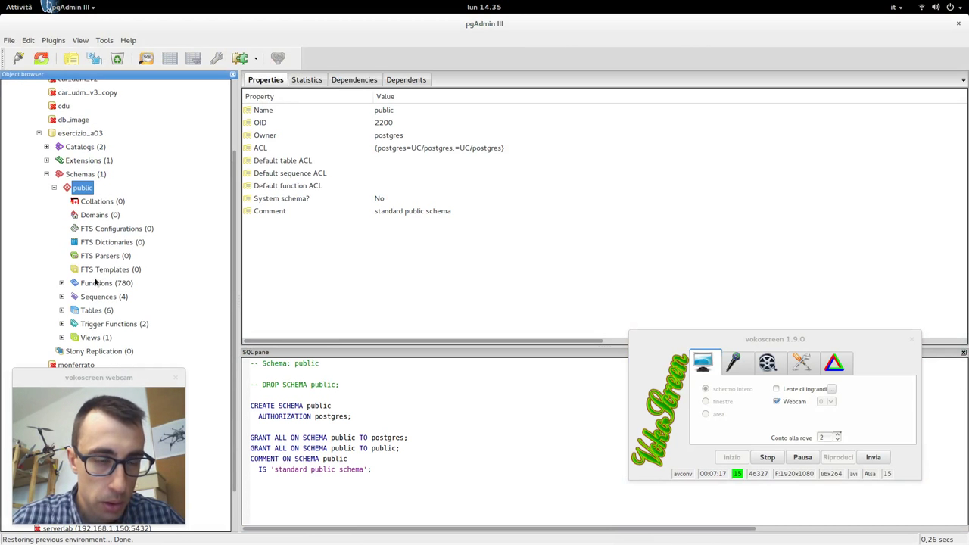
pyautogui.scroll(1, 96, 282)
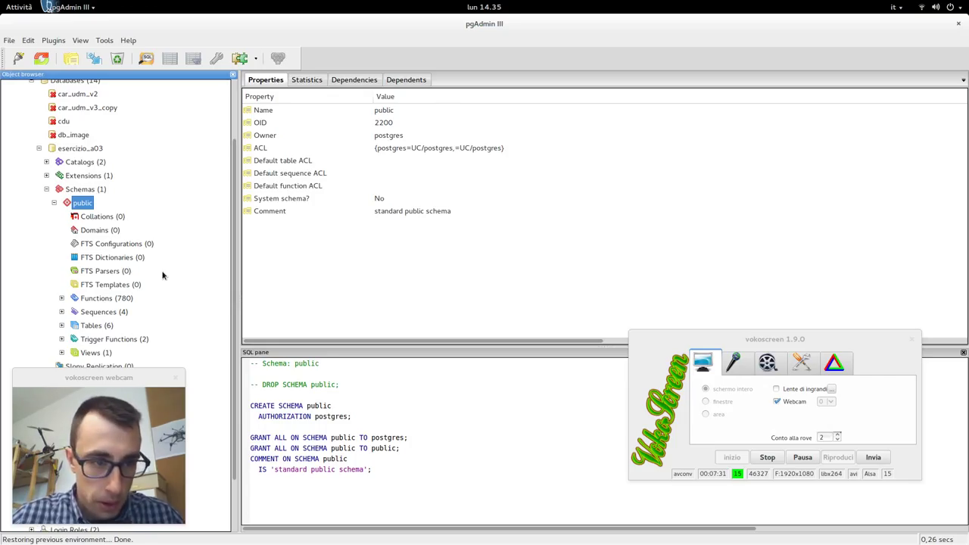
pyautogui.click(116, 327)
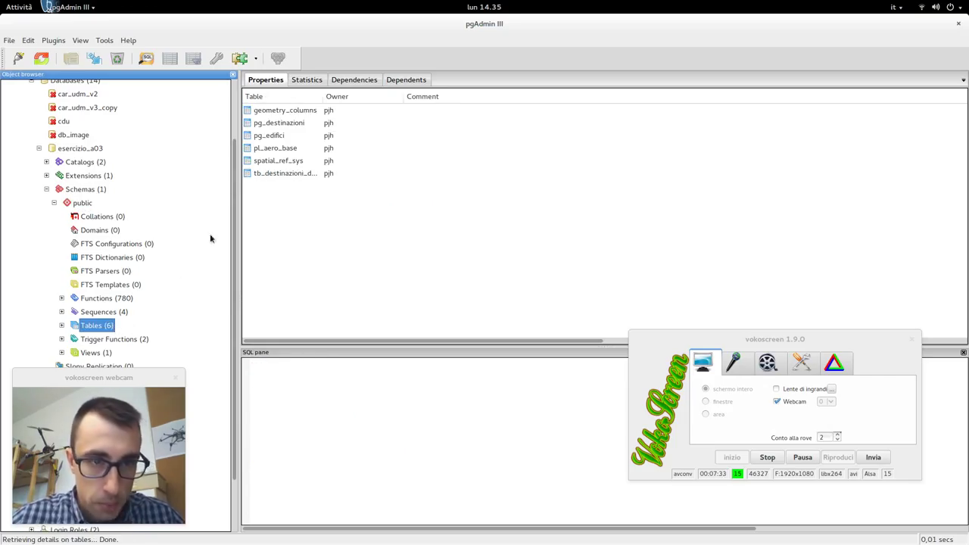
pyautogui.moveTo(323, 96); pyautogui.dragTo(441, 96)
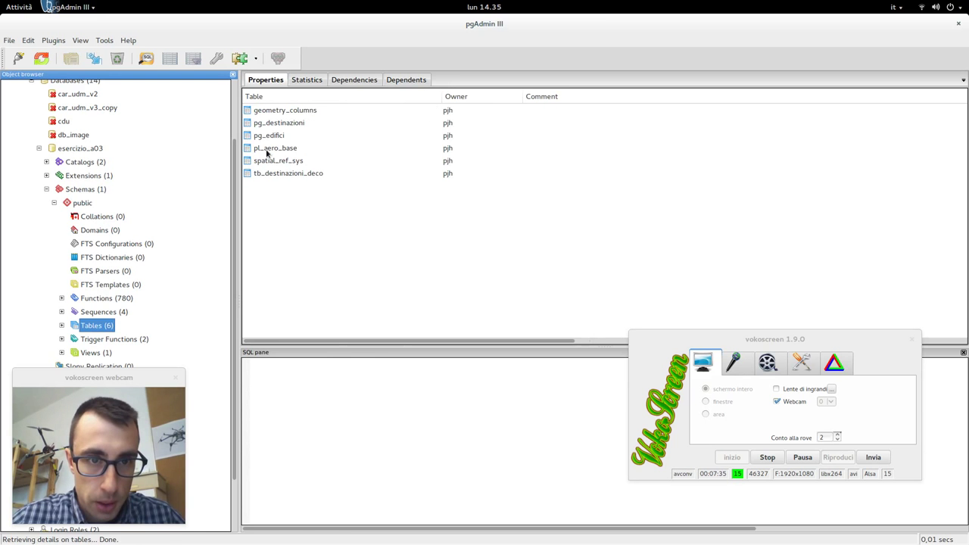
pyautogui.click(285, 126)
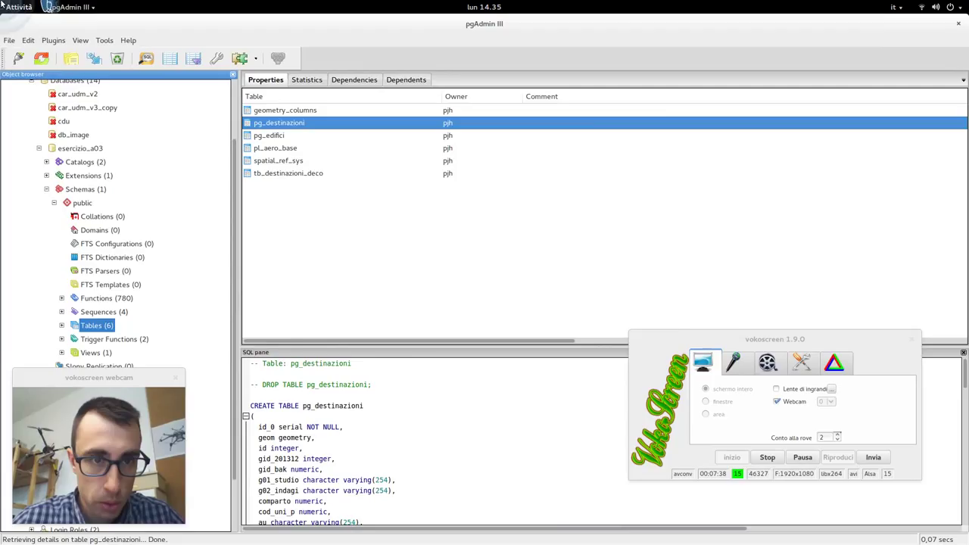
# - Switch to QGIS and open the properties of the pg_destinazioni layer at its categorized style
pyautogui.moveTo(2, 2)
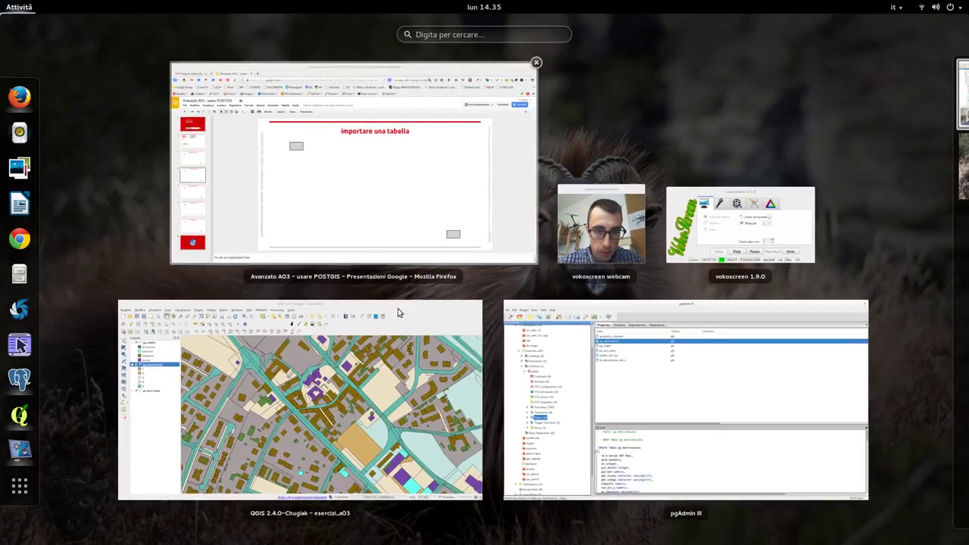
pyautogui.click(399, 313)
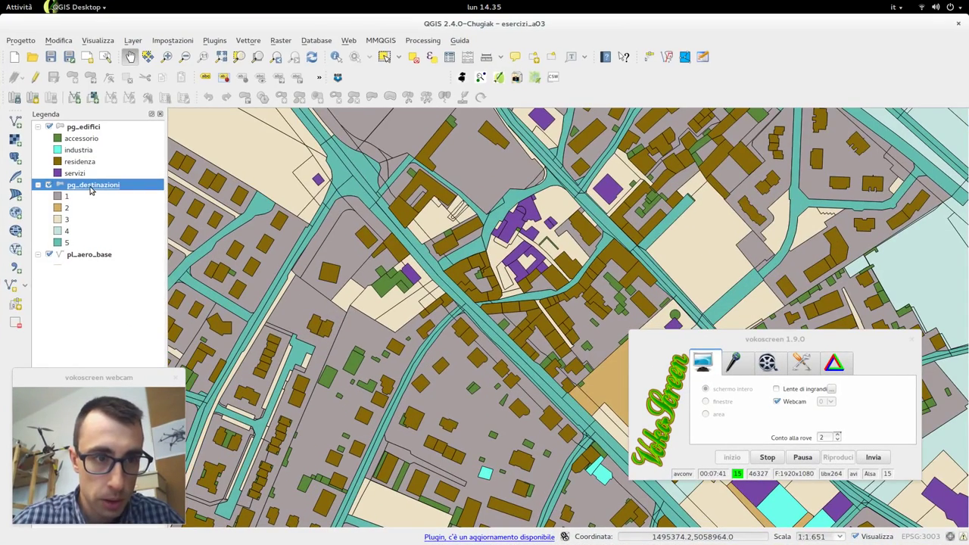
pyautogui.doubleClick(91, 189)
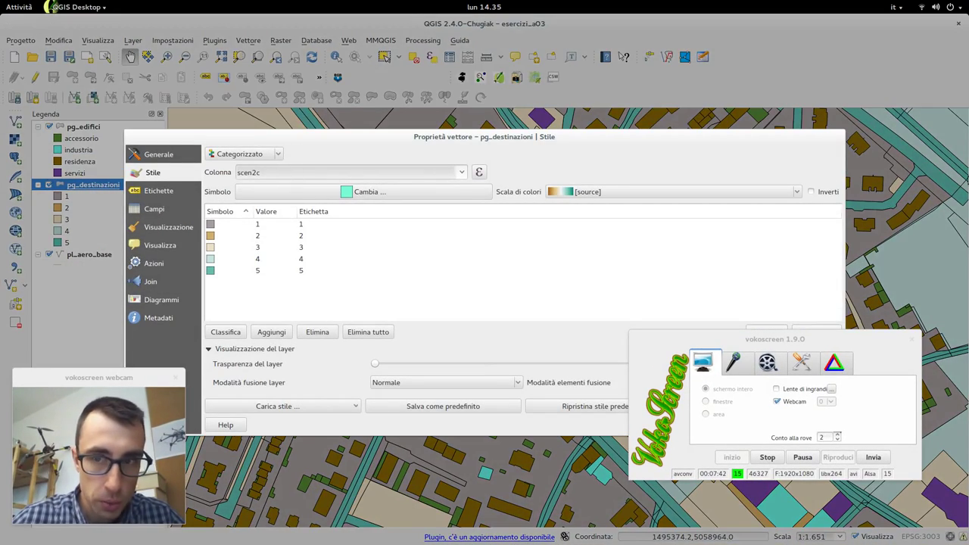
# - Close the pg_destinazioni layer properties and switch to pgAdmin III
pyautogui.moveTo(789, 339); pyautogui.dragTo(909, 29)
pyautogui.click(774, 425)
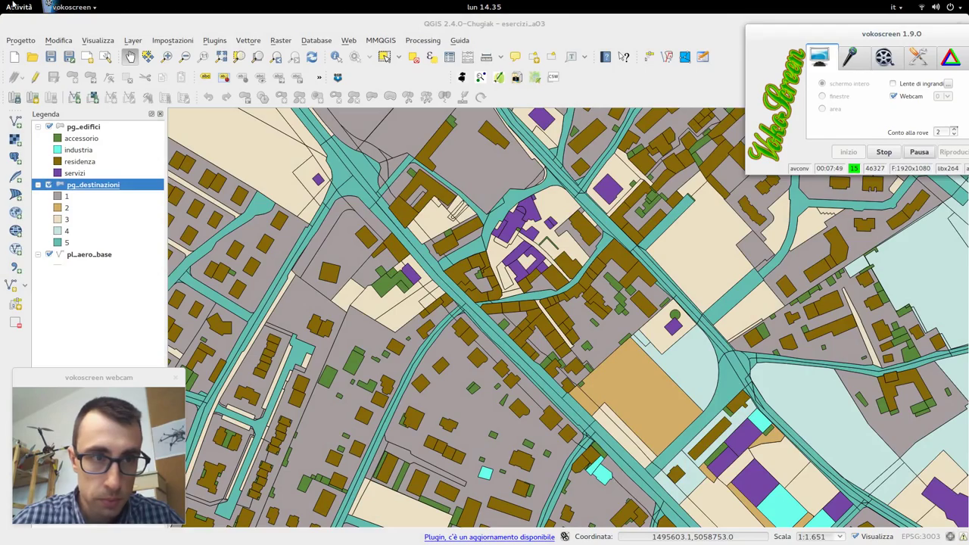
pyautogui.moveTo(0, 1)
pyautogui.click(652, 356)
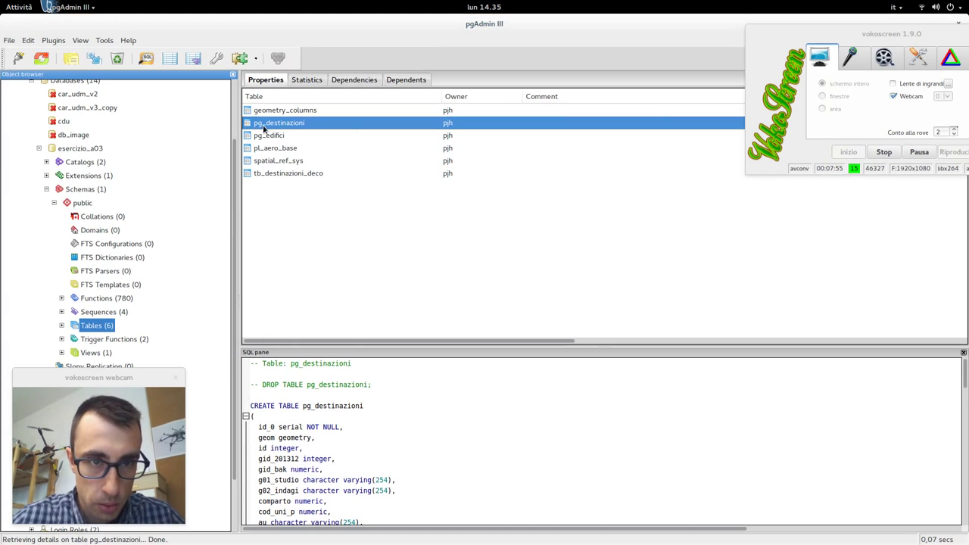
# - Generate a SELECT script for the pg_destinazioni table in the esercizio_a03 database
pyautogui.rightClick(269, 130)
pyautogui.moveTo(315, 283)
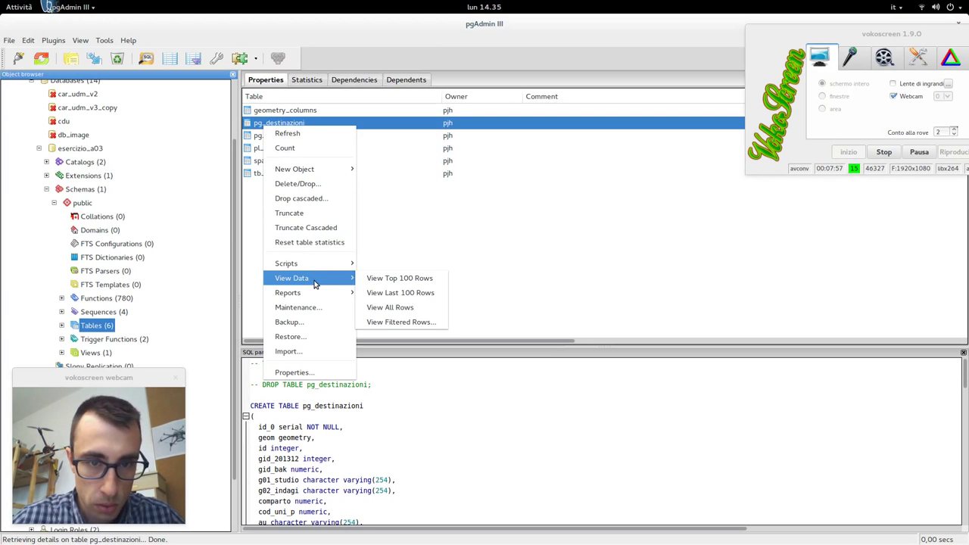
pyautogui.moveTo(315, 265)
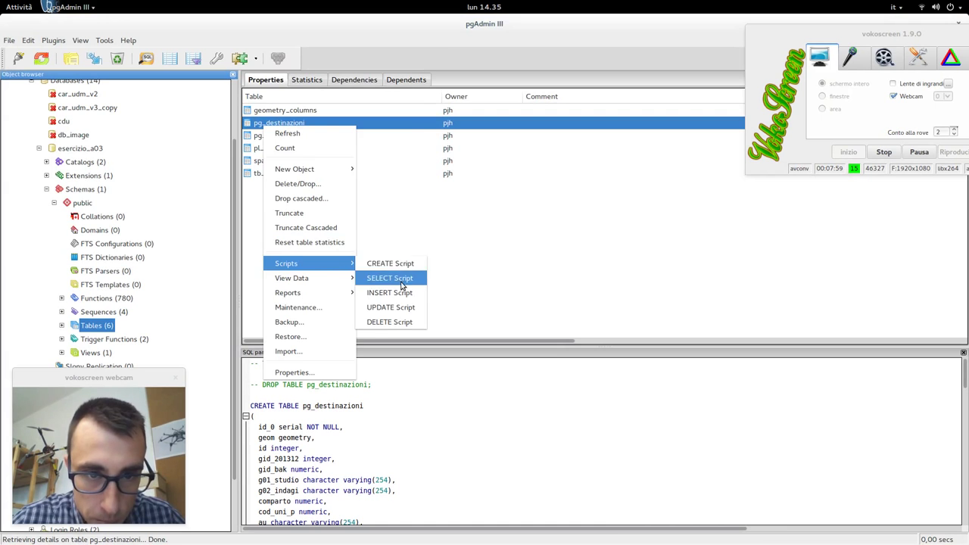
pyautogui.click(401, 279)
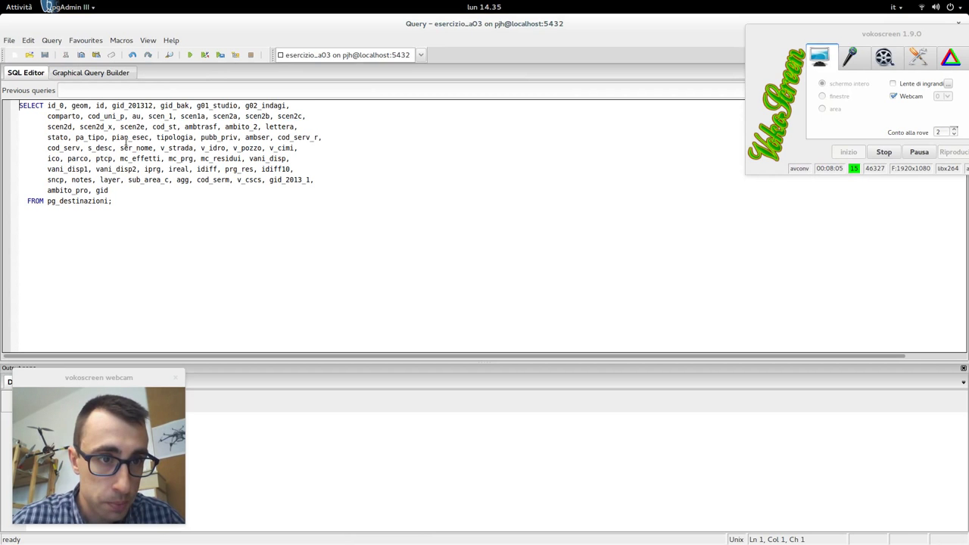
# - Reduce the SELECT column list to scen2c only and run the query on pg_destinazioni
pyautogui.click(276, 116)
pyautogui.moveTo(276, 116); pyautogui.dragTo(49, 105)
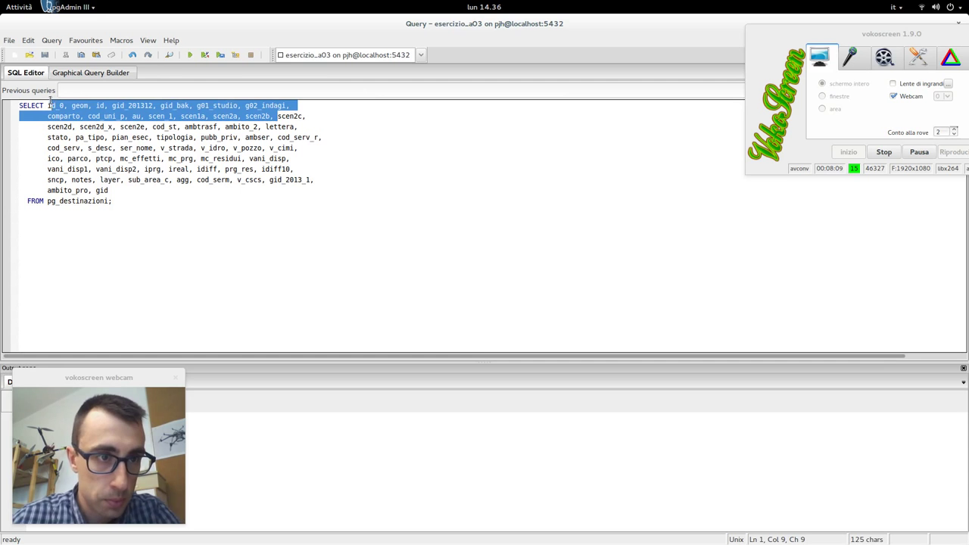
pyautogui.press('Delete')
pyautogui.moveTo(74, 105); pyautogui.dragTo(130, 179)
pyautogui.press('Delete')
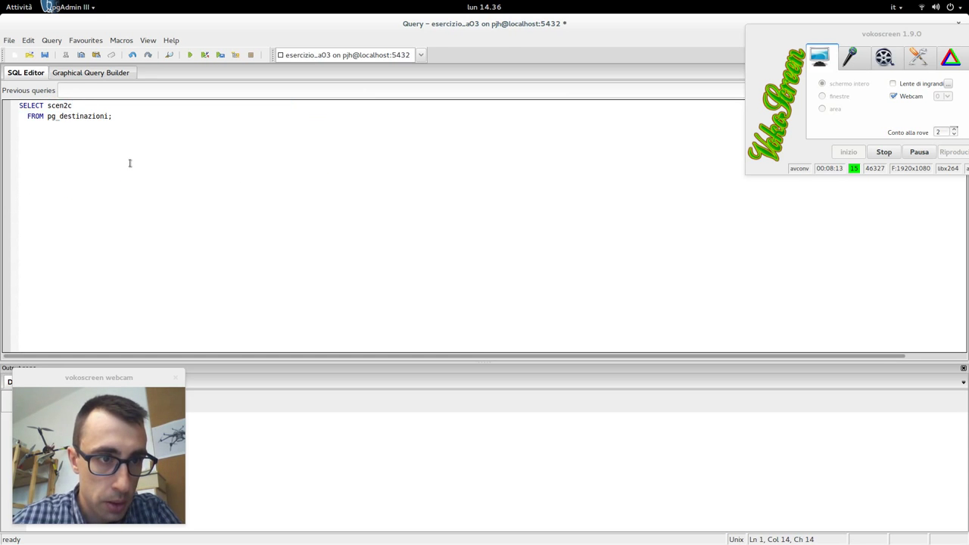
pyautogui.click(189, 54)
pyautogui.moveTo(133, 378); pyautogui.dragTo(441, 327)
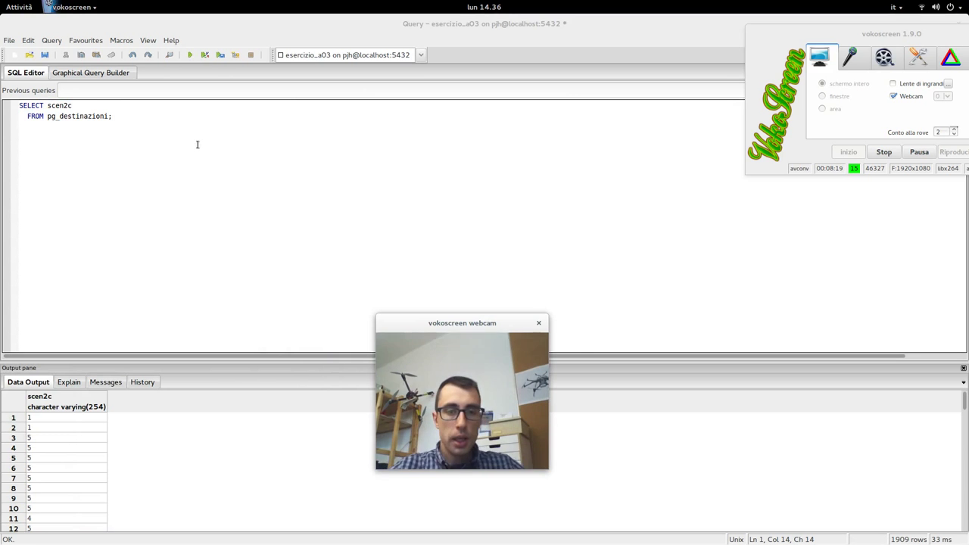
# - Generate a SELECT script for the tb_destinazioni_deco table, copy its entire text and close that query window
pyautogui.click(10, 9)
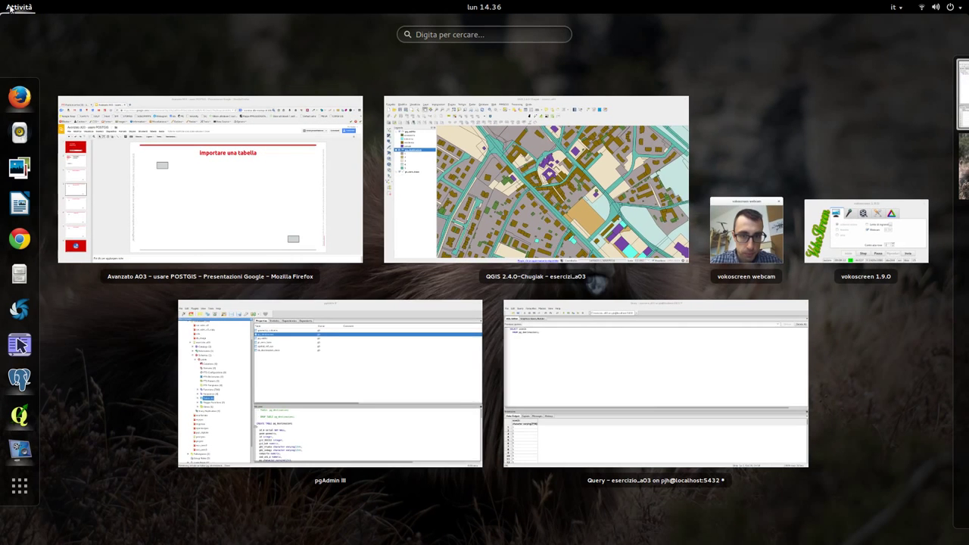
pyautogui.click(335, 334)
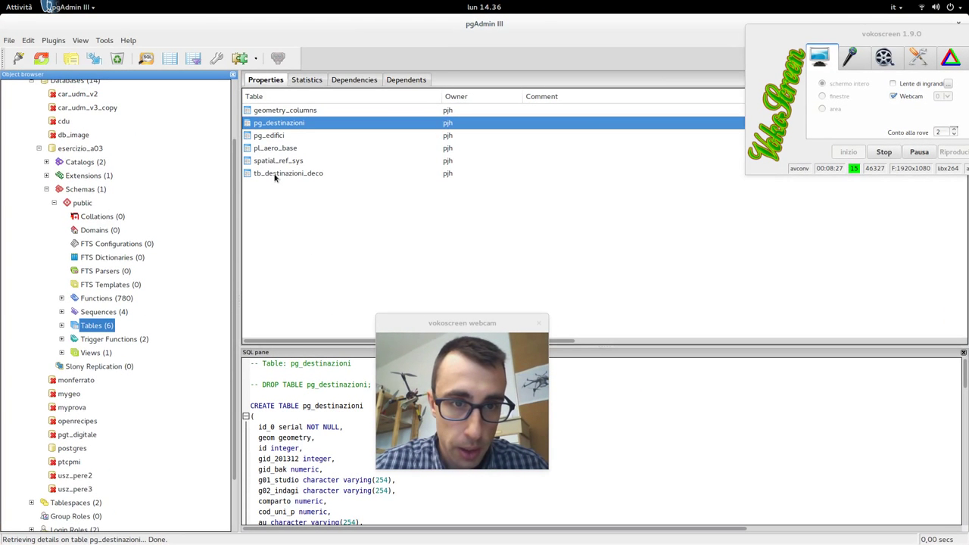
pyautogui.click(275, 177)
pyautogui.rightClick(274, 177)
pyautogui.moveTo(342, 311)
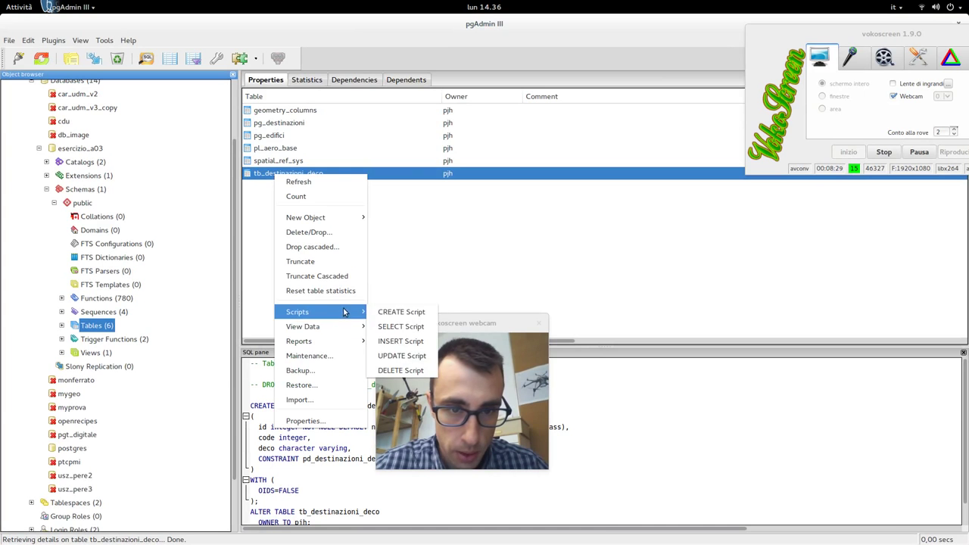
pyautogui.click(400, 326)
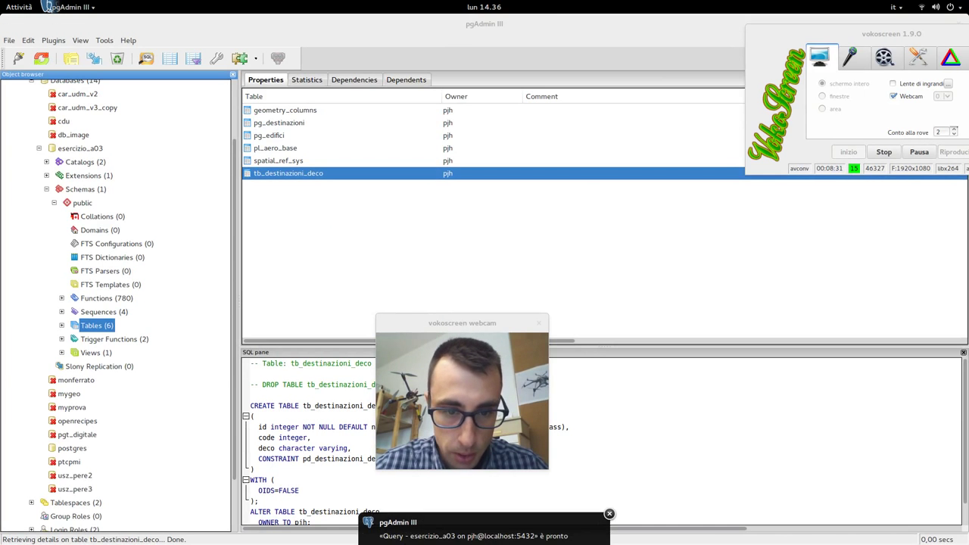
pyautogui.hotkey('ctrl', 'a')
pyautogui.hotkey('ctrl', 'c')
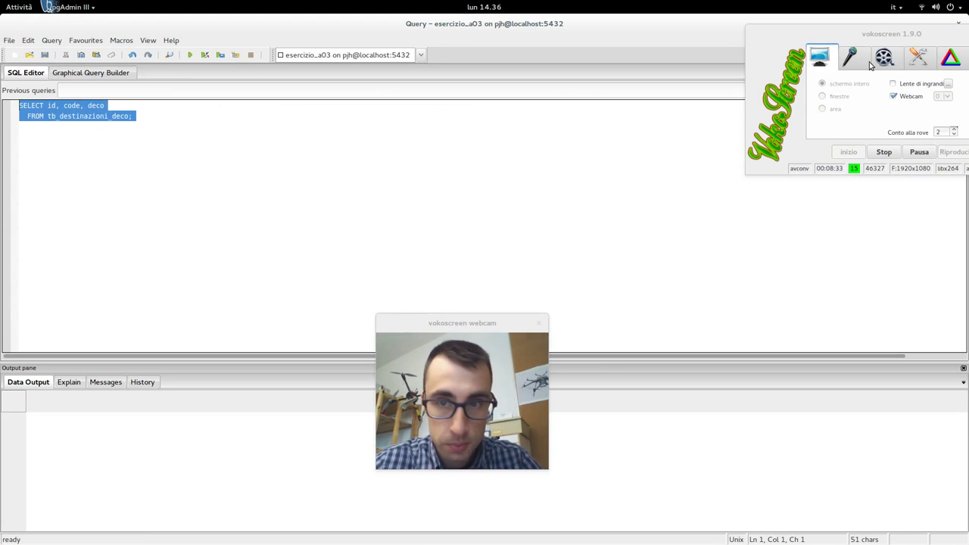
pyautogui.doubleClick(694, 25)
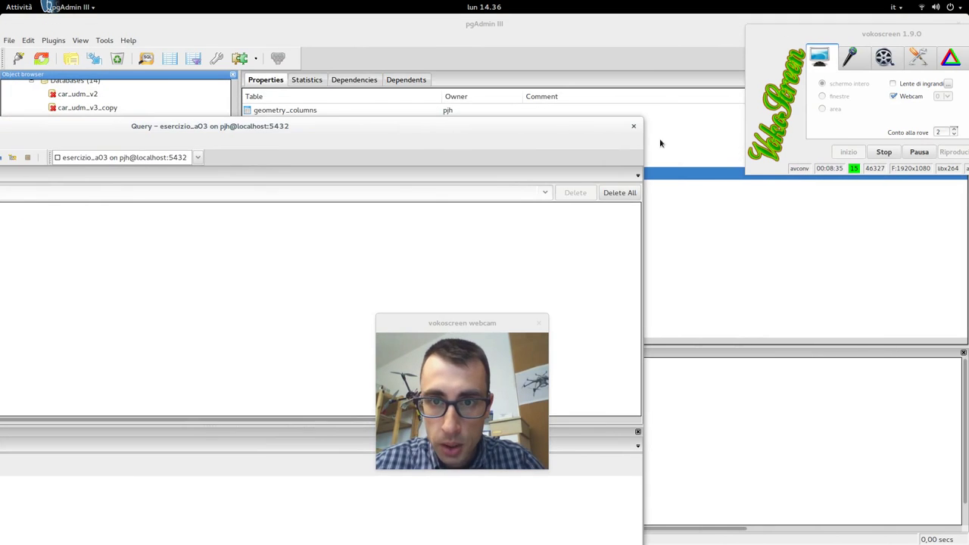
# - Paste the copied tb_destinazioni_deco query below the scen2c query as lines commented out with "--"
pyautogui.press('super')
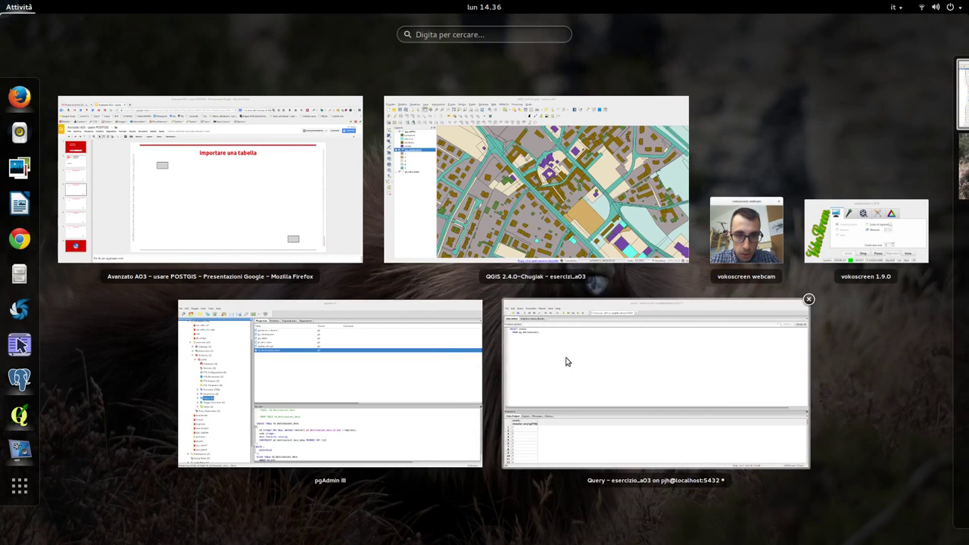
pyautogui.click(567, 362)
pyautogui.press('Return')
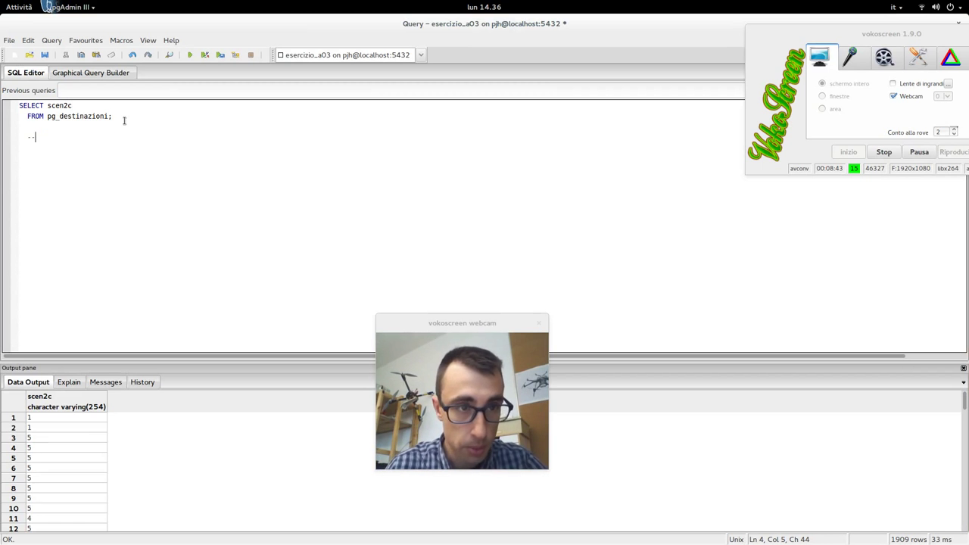
pyautogui.hotkey('ctrl', 'v')
pyautogui.write('--')
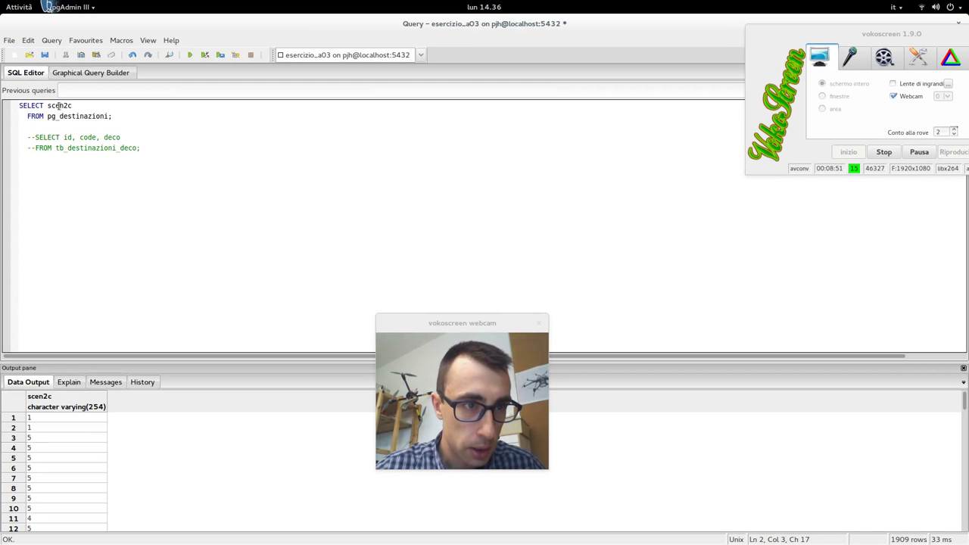
# - Add tb_destinazioni_deco as a second table in the FROM clause of the scen2c query
pyautogui.click(111, 118)
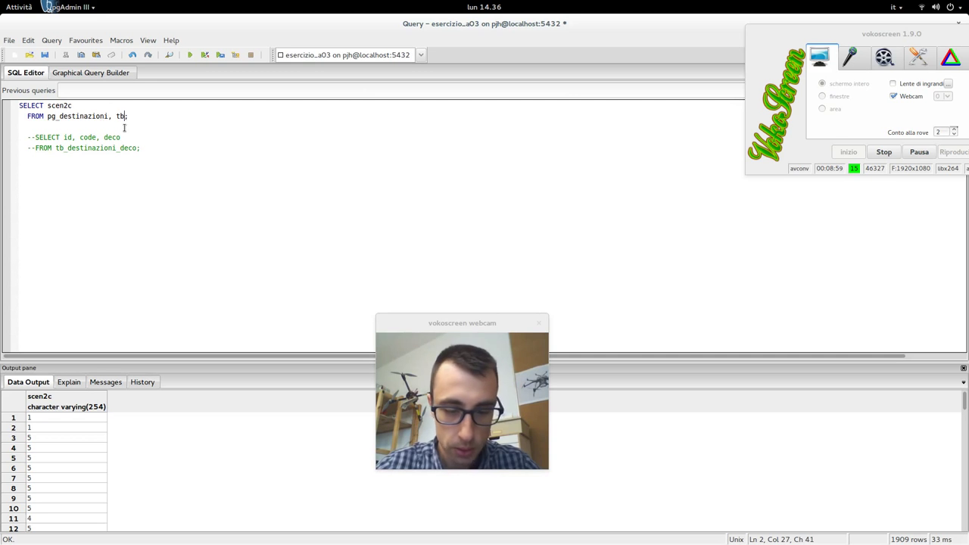
pyautogui.write(', tb_destinazioni')
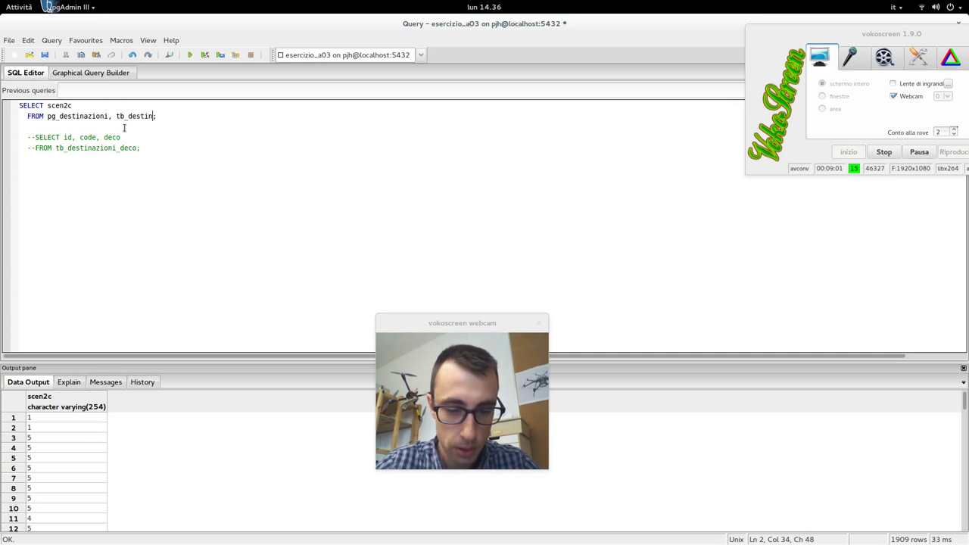
pyautogui.write('_deco')
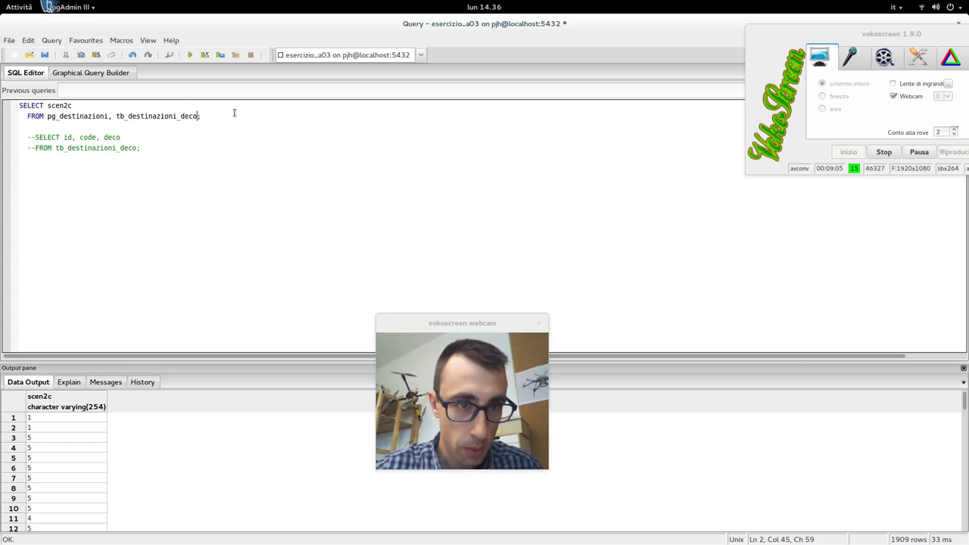
# - Add the join condition WHERE pg_destinazioni.scen2c=tb_destinazioni_deco.code on a new line before the semicolon
pyautogui.press('Return')
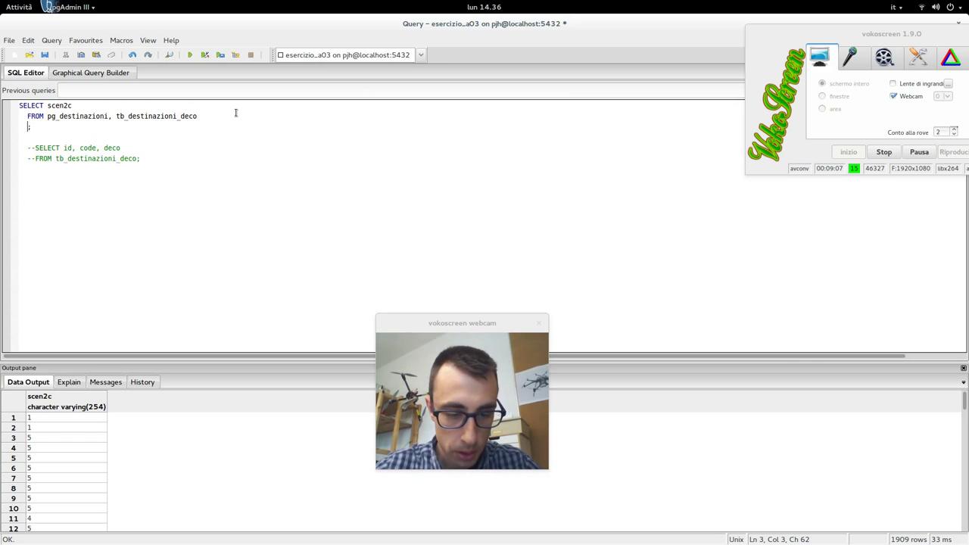
pyautogui.write('WHERE')
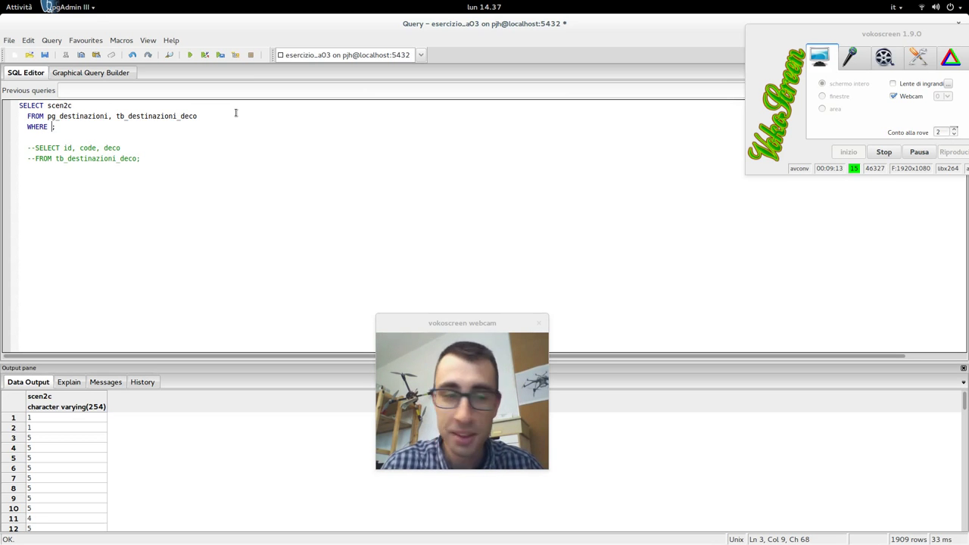
pyautogui.write('pg')
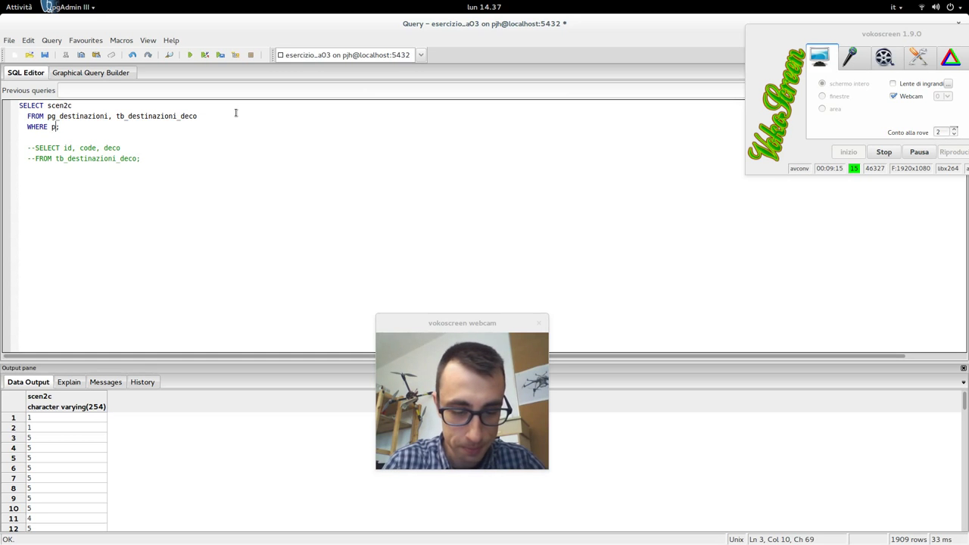
pyautogui.write('_destinza')
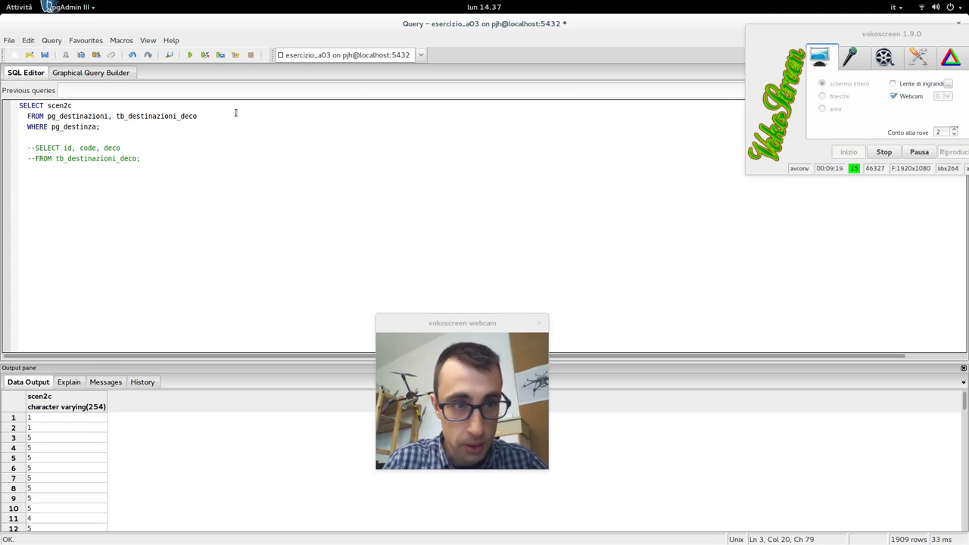
pyautogui.write('azioni.scen2c=')
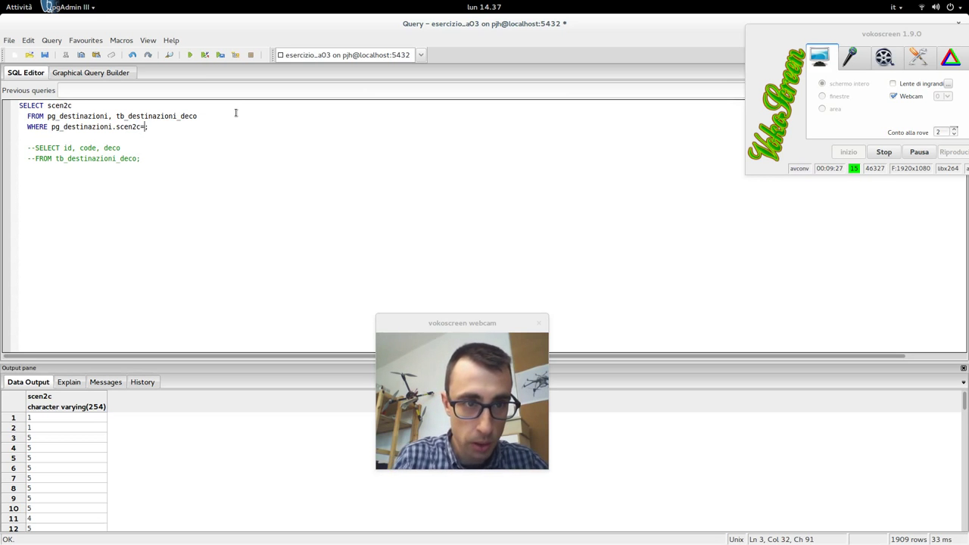
pyautogui.write('tb_destinazion')
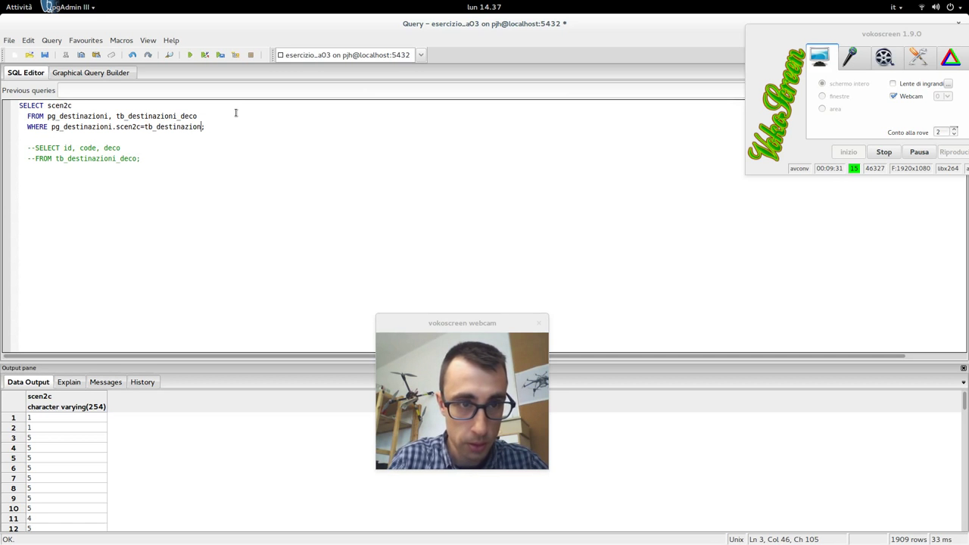
pyautogui.write('i_deco')
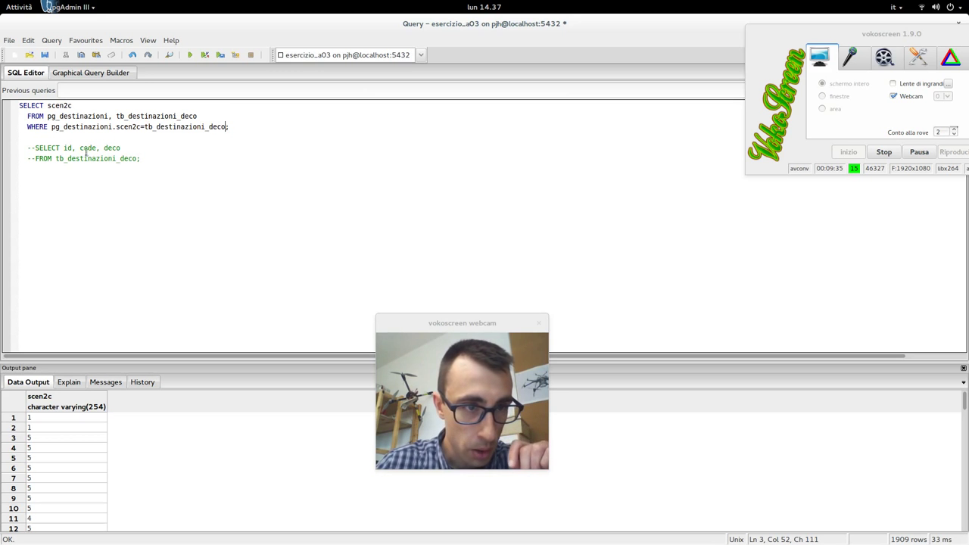
pyautogui.write('.code')
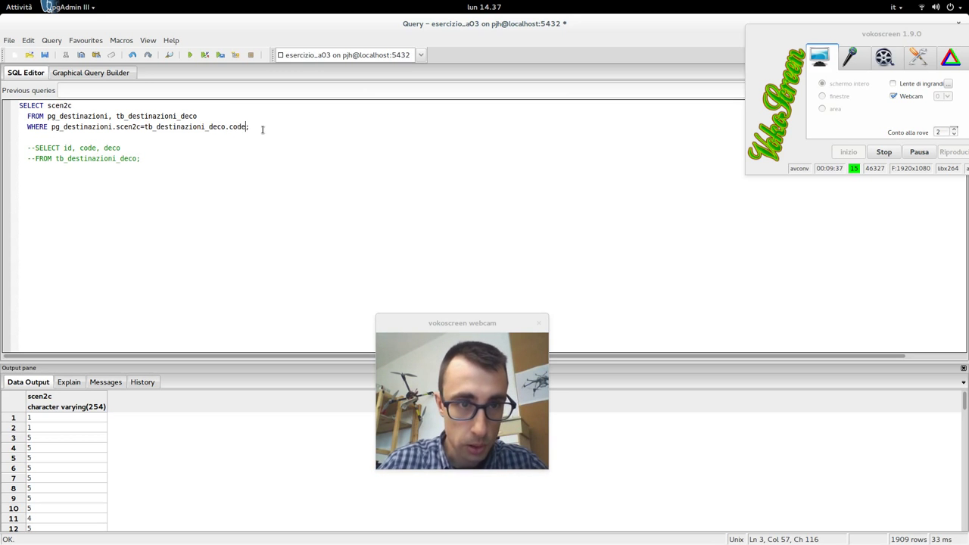
# - Alias scen2c as code, add deco to the SELECT list, and run the joined query
pyautogui.moveTo(156, 158); pyautogui.dragTo(4, 150)
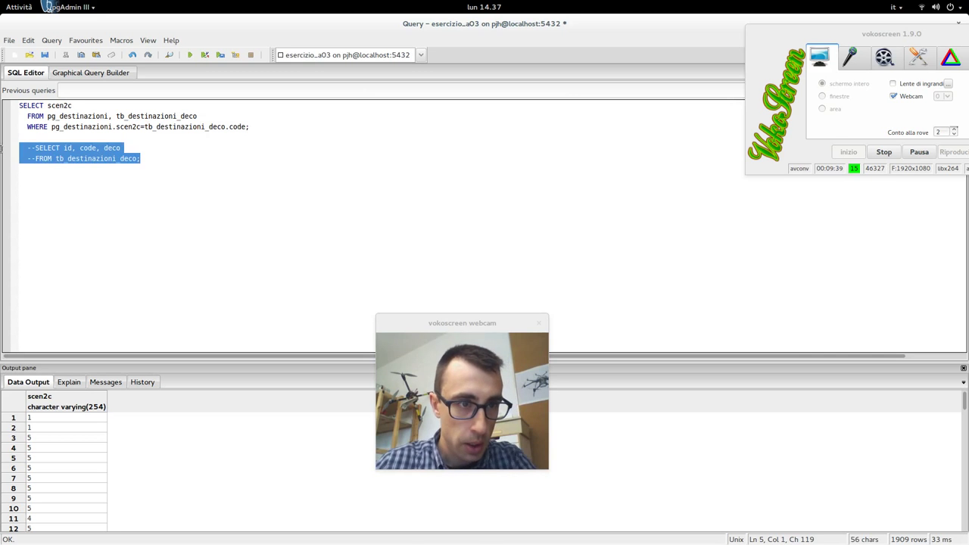
pyautogui.click(77, 105)
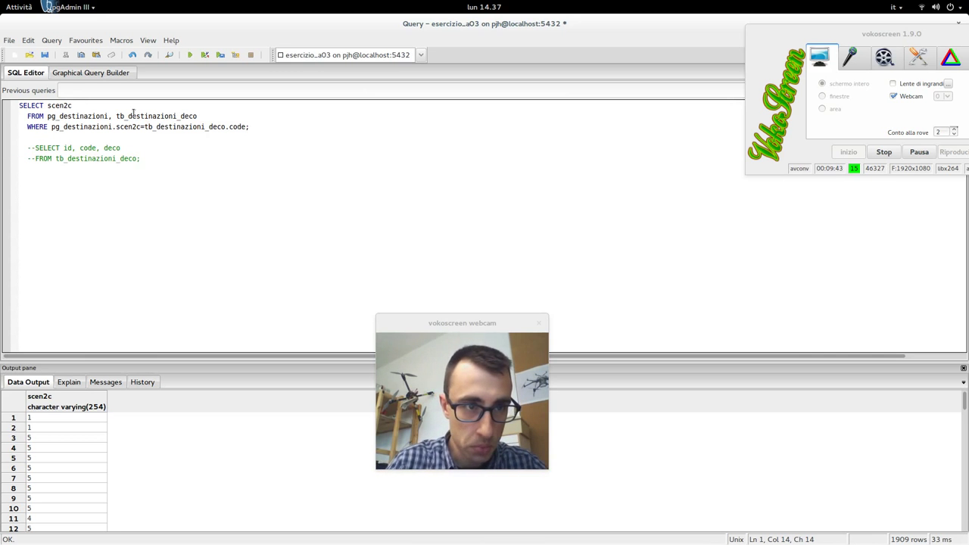
pyautogui.write('as code,')
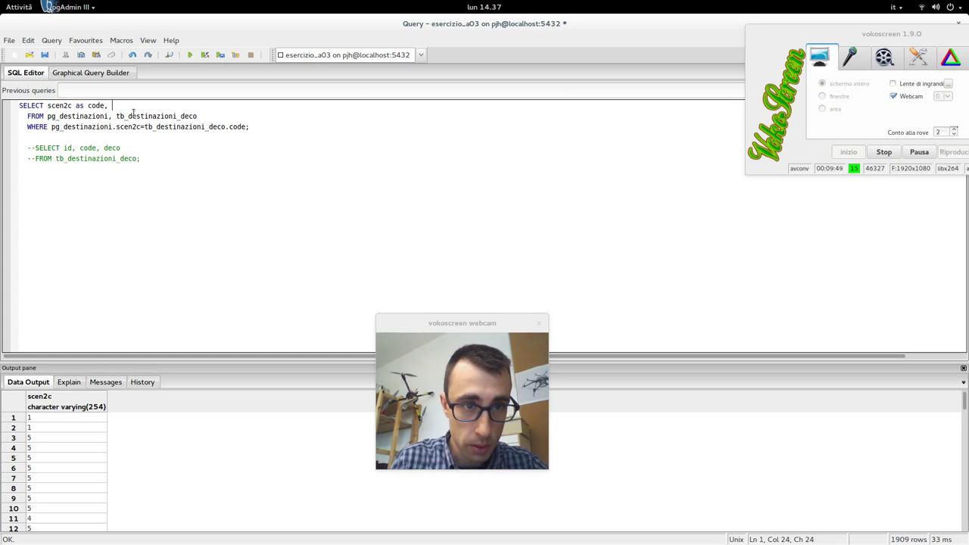
pyautogui.write('deco')
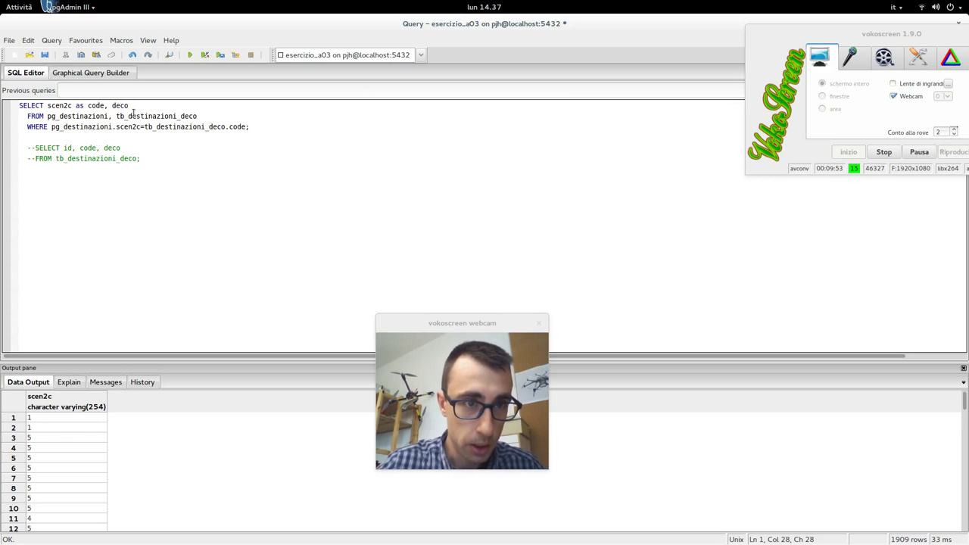
pyautogui.click(189, 55)
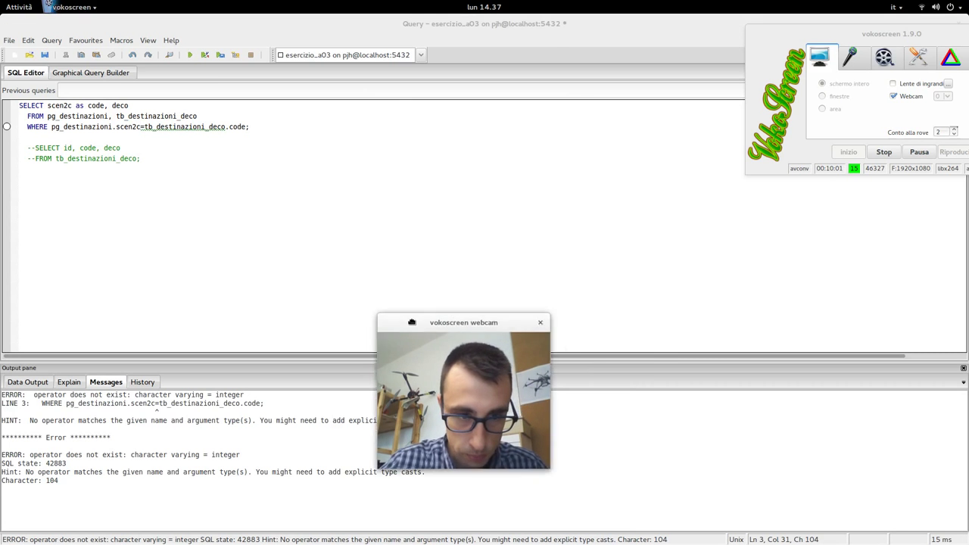
pyautogui.moveTo(384, 333); pyautogui.dragTo(546, 196)
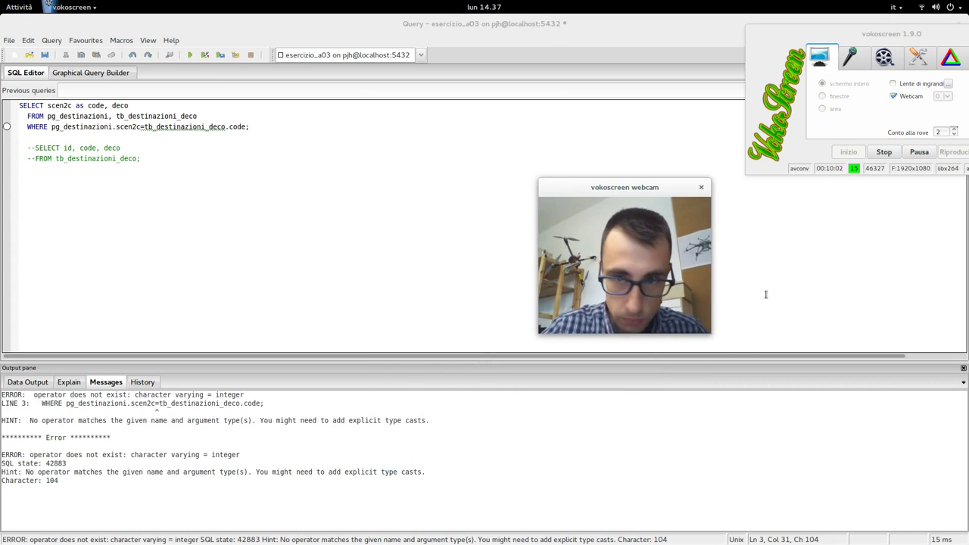
pyautogui.click(918, 151)
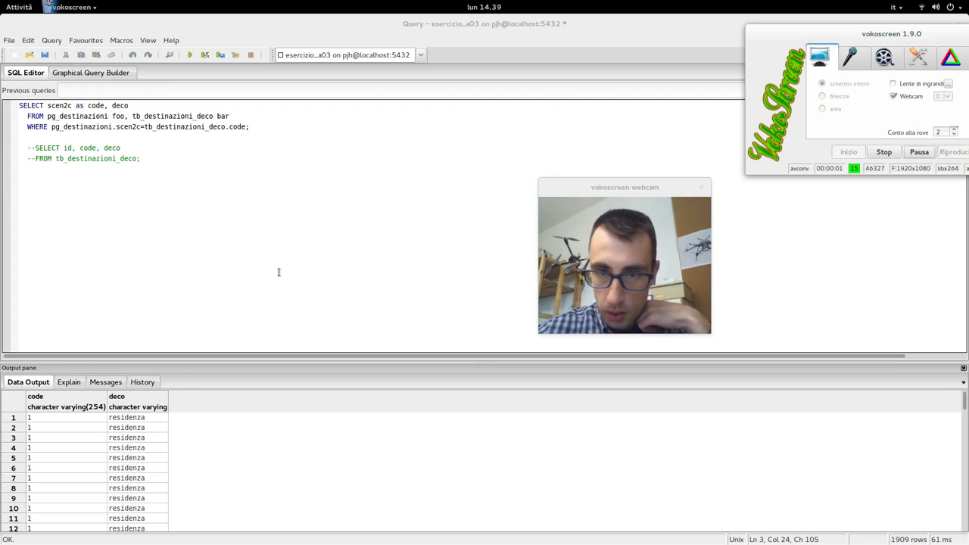
# - Run the query with the foo and bar table aliases and read the error message and its hint
pyautogui.click(189, 55)
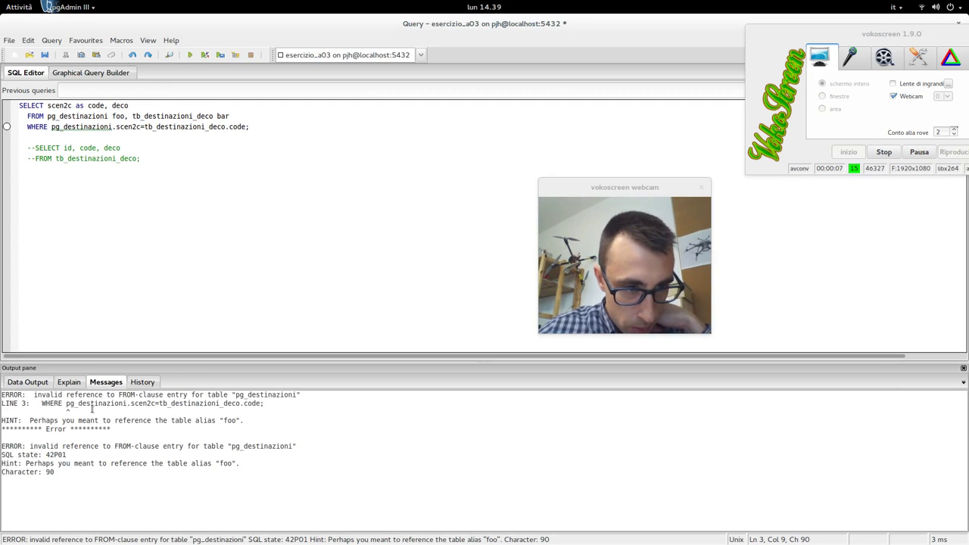
pyautogui.moveTo(77, 394); pyautogui.dragTo(294, 394)
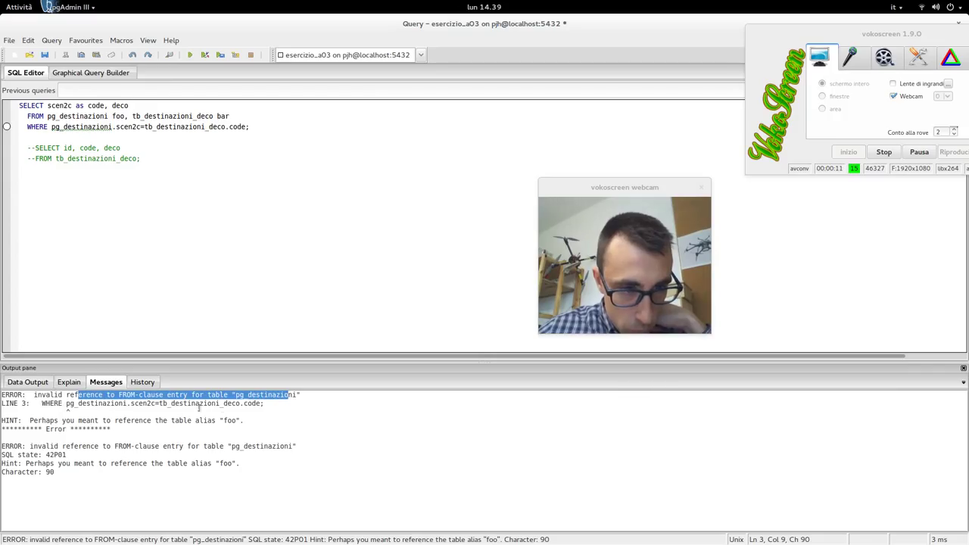
pyautogui.moveTo(61, 423); pyautogui.dragTo(250, 420)
pyautogui.click(245, 420)
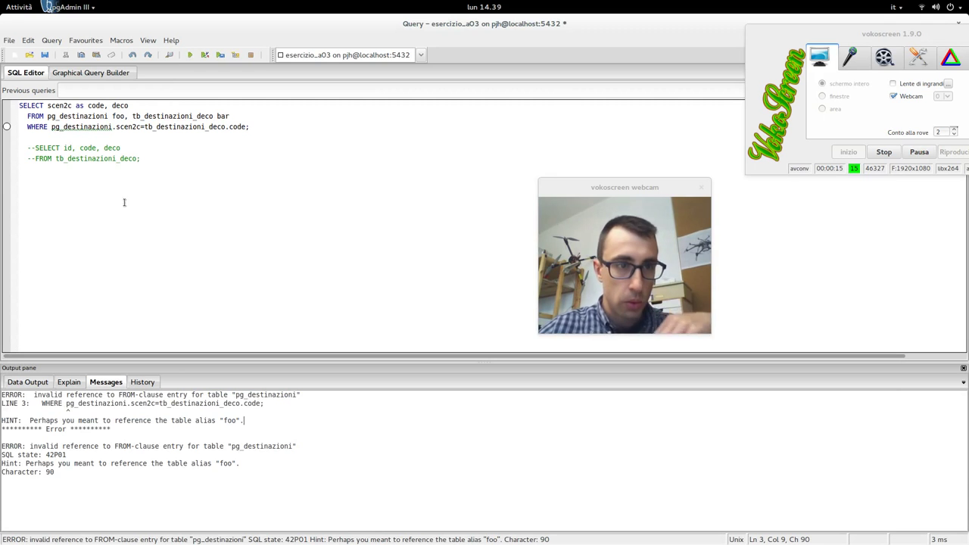
# - Replace the table name pg_destinazioni with its alias foo before scen2c in the WHERE clause
pyautogui.click(112, 127)
pyautogui.press('BackSpace')
pyautogui.press('BackSpace')
pyautogui.press('BackSpace')
pyautogui.press('BackSpace')
pyautogui.press('BackSpace')
pyautogui.press('BackSpace')
pyautogui.press('BackSpace')
pyautogui.press('BackSpace')
pyautogui.press('BackSpace')
pyautogui.press('BackSpace')
pyautogui.press('BackSpace')
pyautogui.press('BackSpace')
pyautogui.press('BackSpace')
pyautogui.press('BackSpace')
pyautogui.click(125, 117)
pyautogui.click(105, 117)
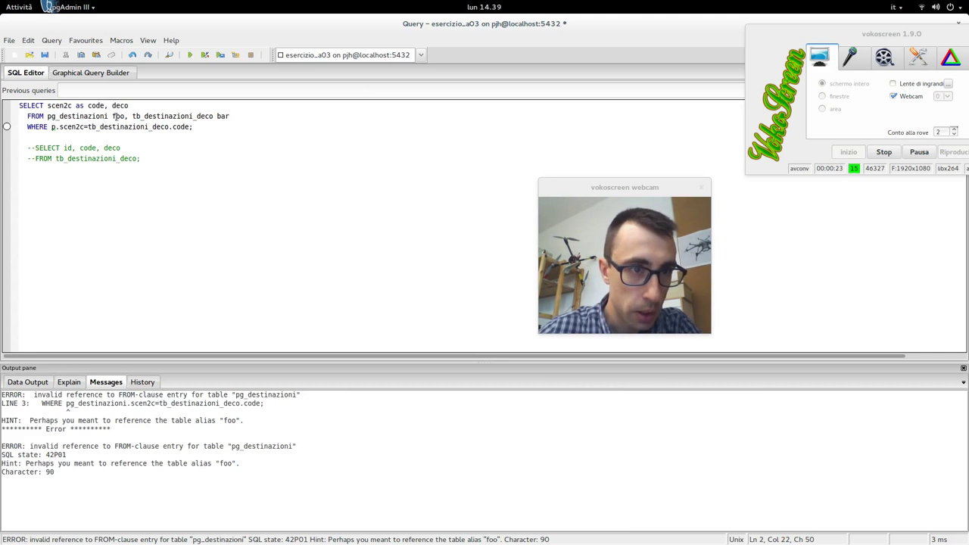
pyautogui.click(126, 116)
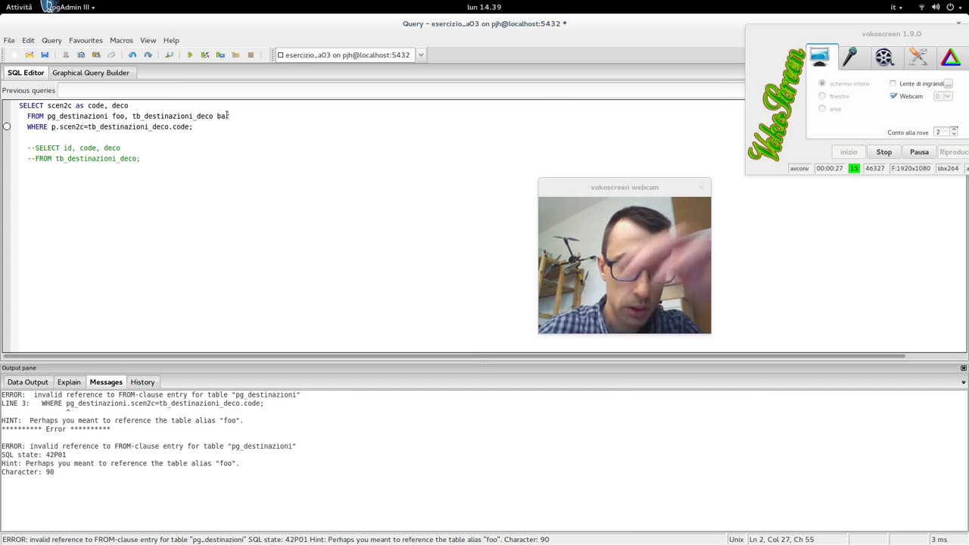
pyautogui.click(56, 127)
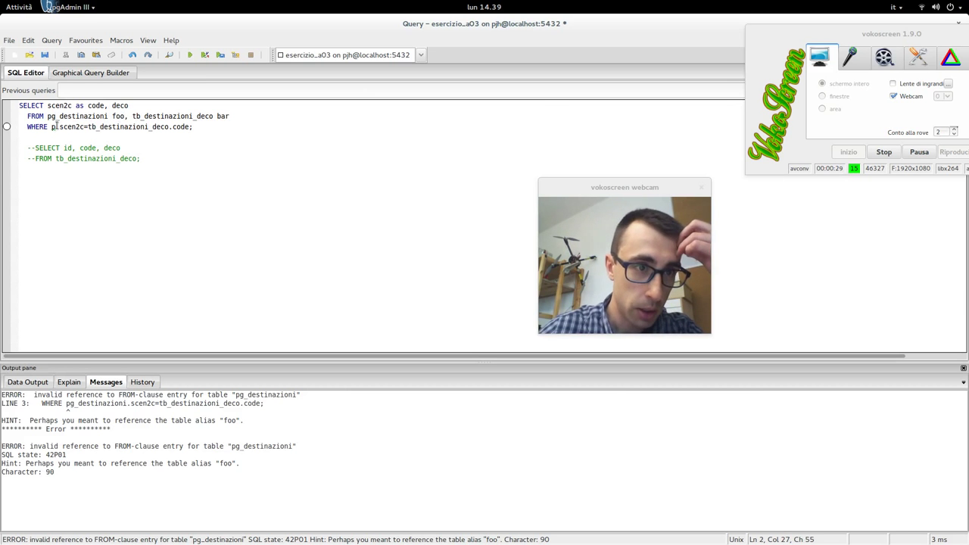
pyautogui.press('BackSpace')
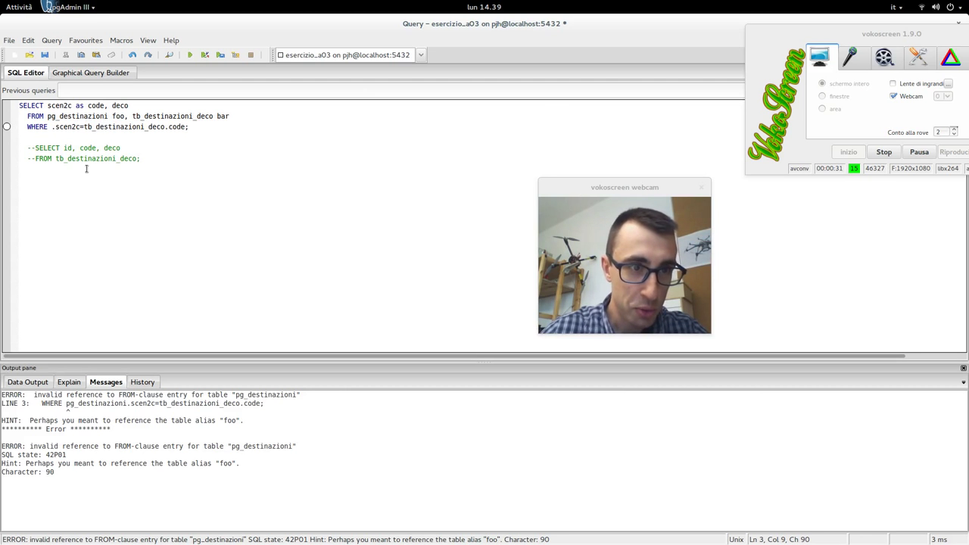
pyautogui.write('foo')
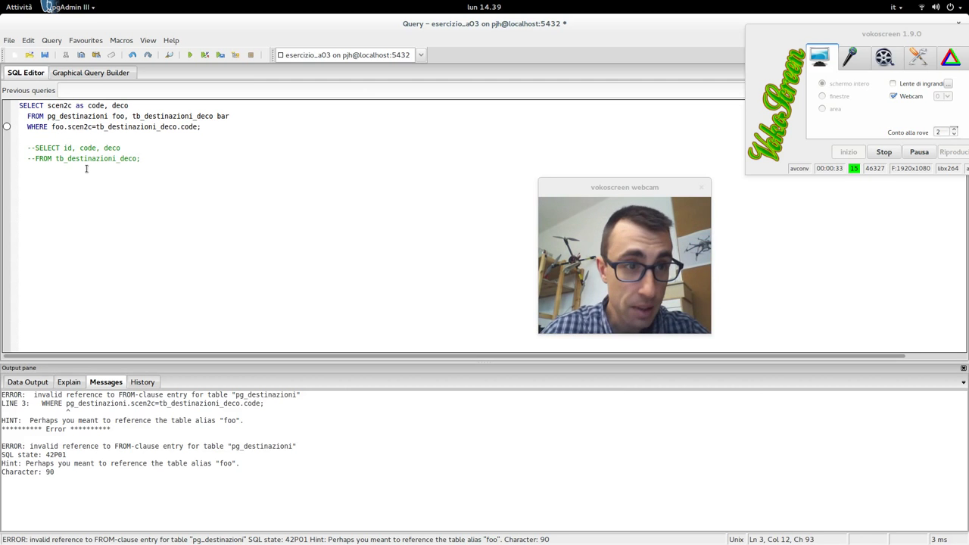
# - Space out the equals sign and replace tb_destinazioni_deco with the alias bar, so the condition reads WHERE foo.scen2c = bar.code;
pyautogui.click(93, 127)
pyautogui.press('Right')
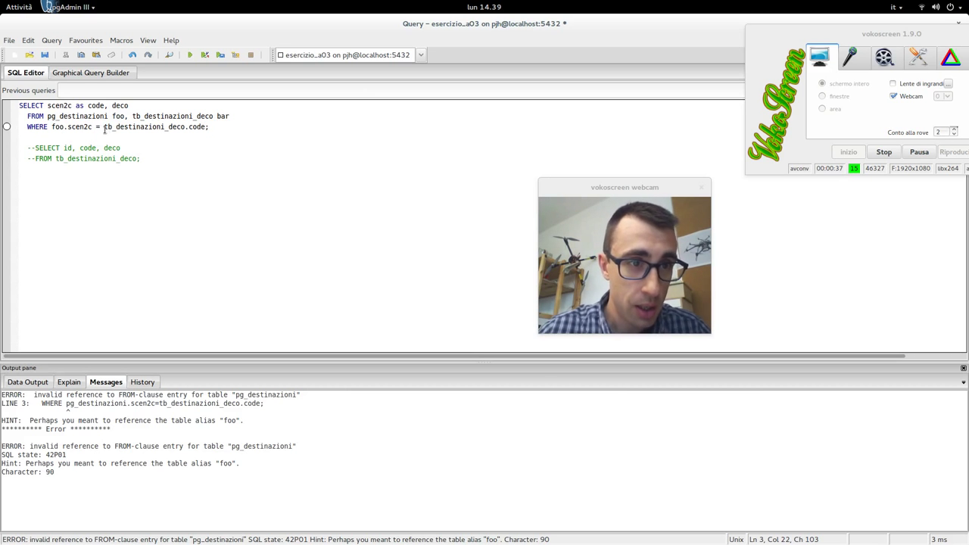
pyautogui.write('bar.')
pyautogui.press('Delete')
pyautogui.press('Delete')
pyautogui.press('Delete')
pyautogui.press('Delete')
pyautogui.press('Delete')
pyautogui.press('Delete')
pyautogui.press('Delete')
pyautogui.press('Delete')
pyautogui.press('Delete')
pyautogui.press('Delete')
pyautogui.press('Delete')
pyautogui.press('Delete')
pyautogui.press('Delete')
pyautogui.press('Delete')
pyautogui.press('Delete')
pyautogui.press('Delete')
pyautogui.press('Delete')
pyautogui.press('Delete')
pyautogui.press('Delete')
pyautogui.press('Delete')
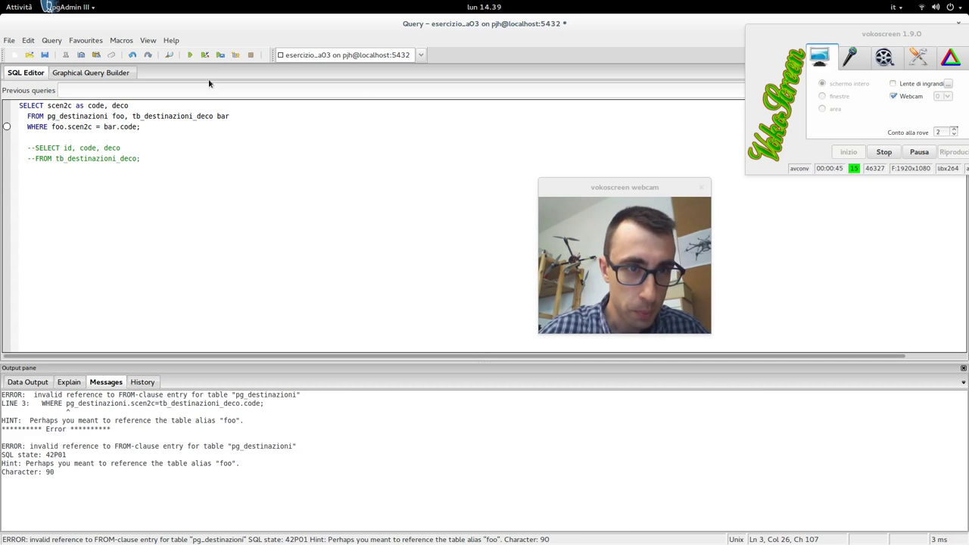
# - Run the query with the aliased join condition and examine the data types named in the output message
pyautogui.click(194, 58)
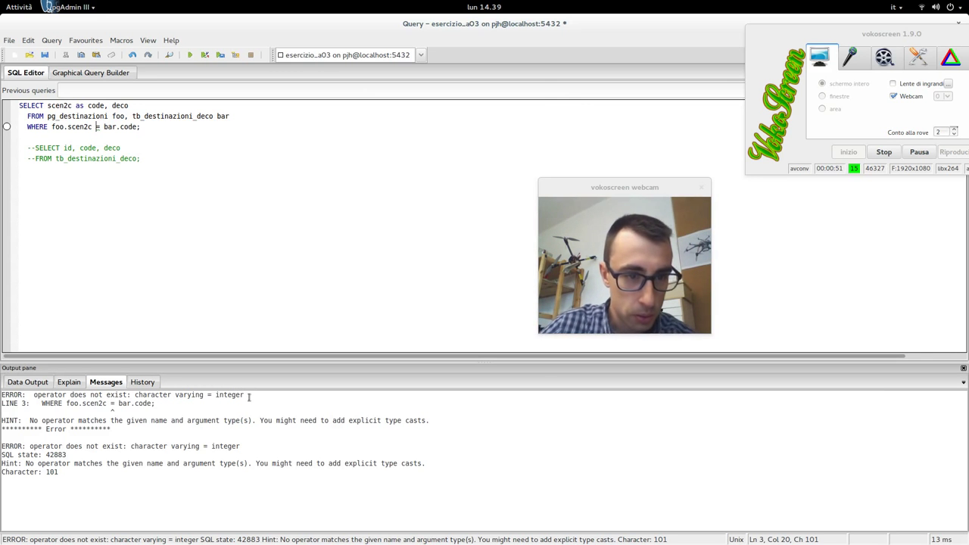
pyautogui.moveTo(204, 394); pyautogui.dragTo(142, 394)
pyautogui.click(272, 394)
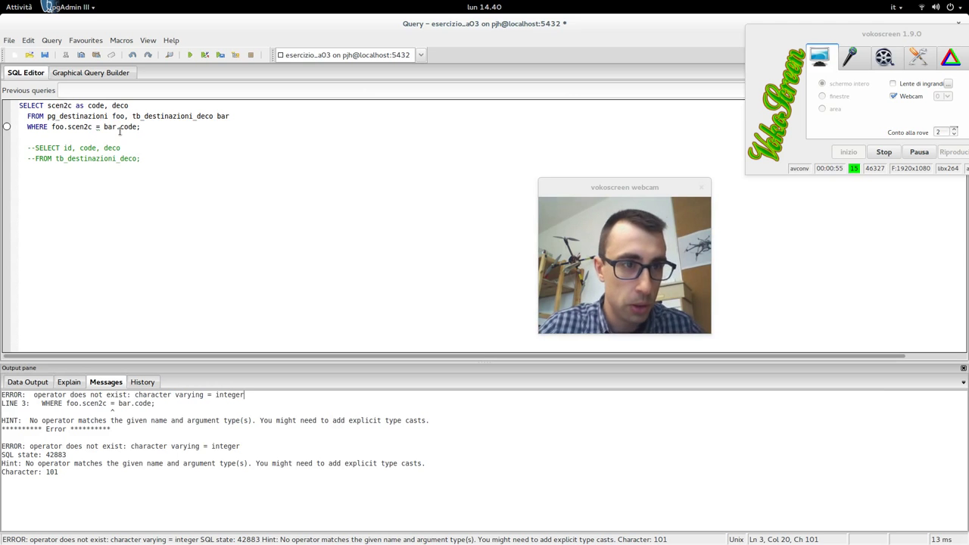
# - Cast foo.scen2c with ::integer in the join condition, run the query and check the returned code and deco rows
pyautogui.click(93, 126)
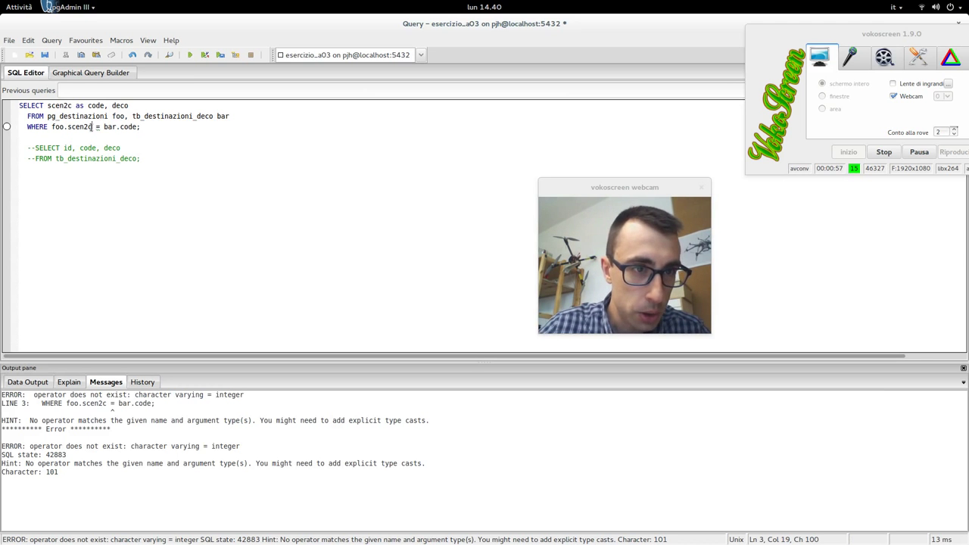
pyautogui.write('::')
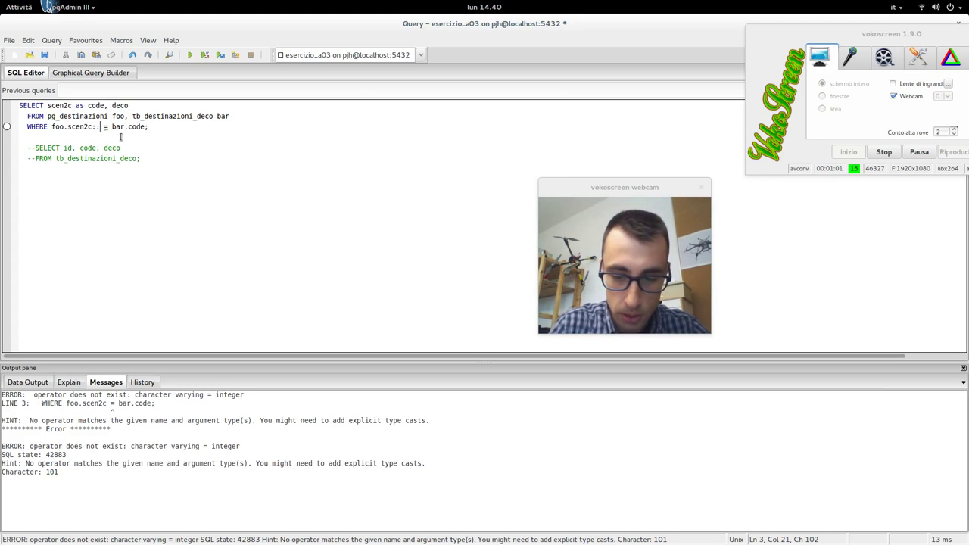
pyautogui.write('intege')
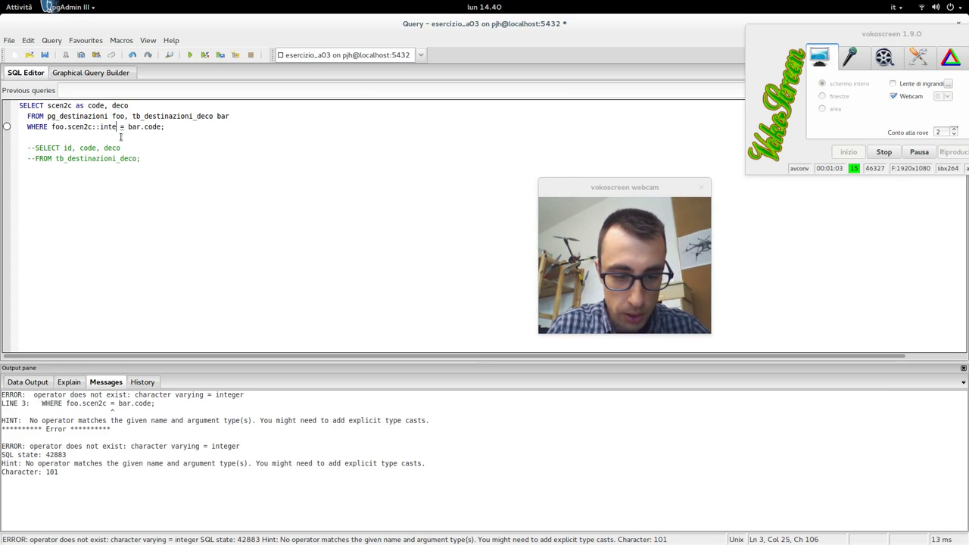
pyautogui.write('r')
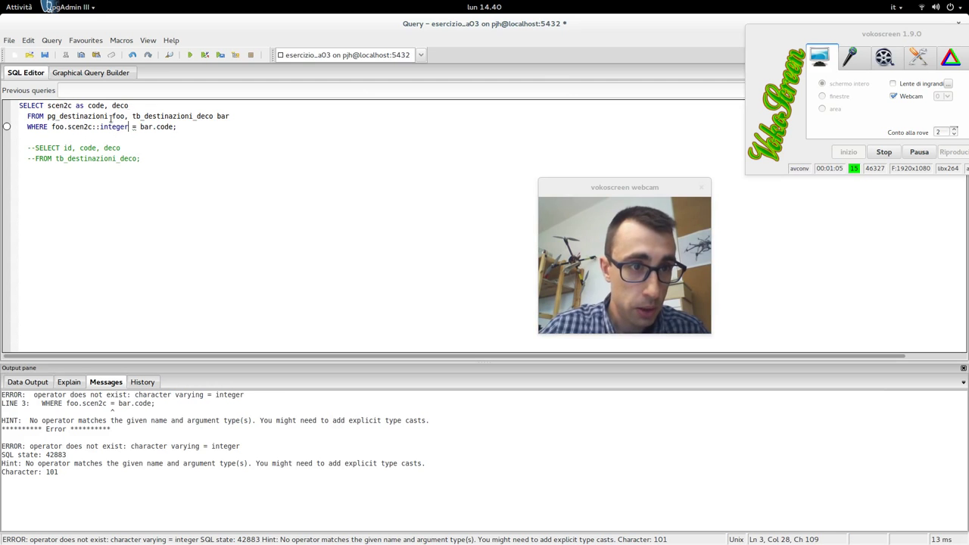
pyautogui.click(190, 55)
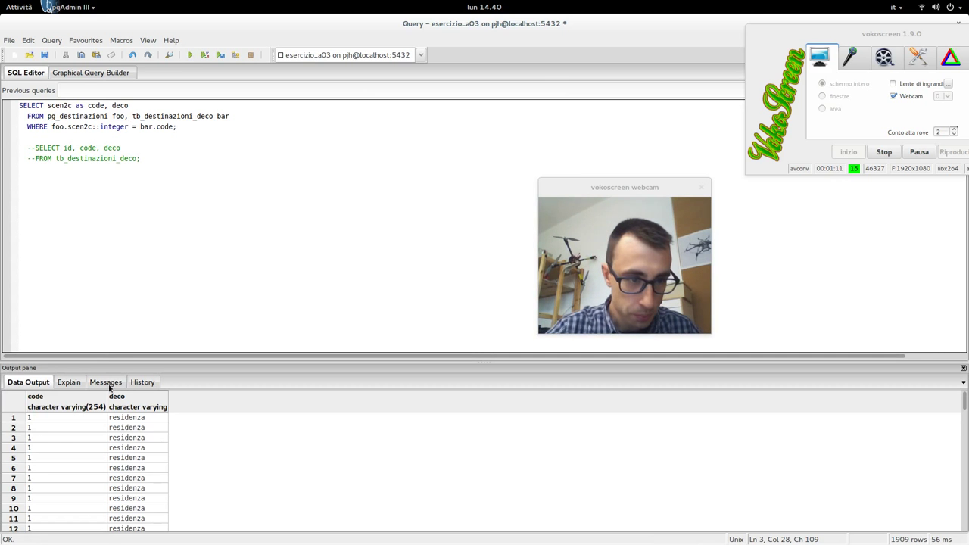
pyautogui.scroll(-20, 132, 433)
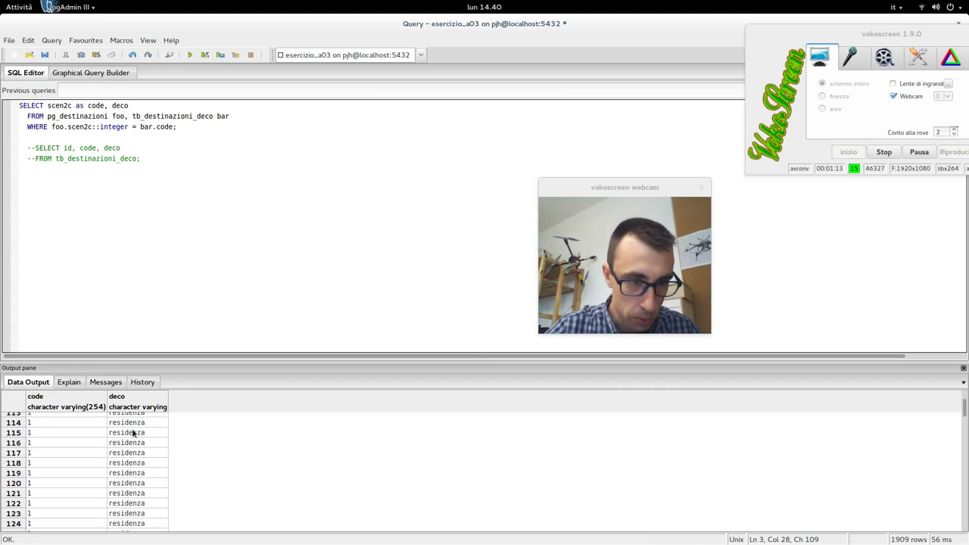
pyautogui.scroll(-20, 133, 454)
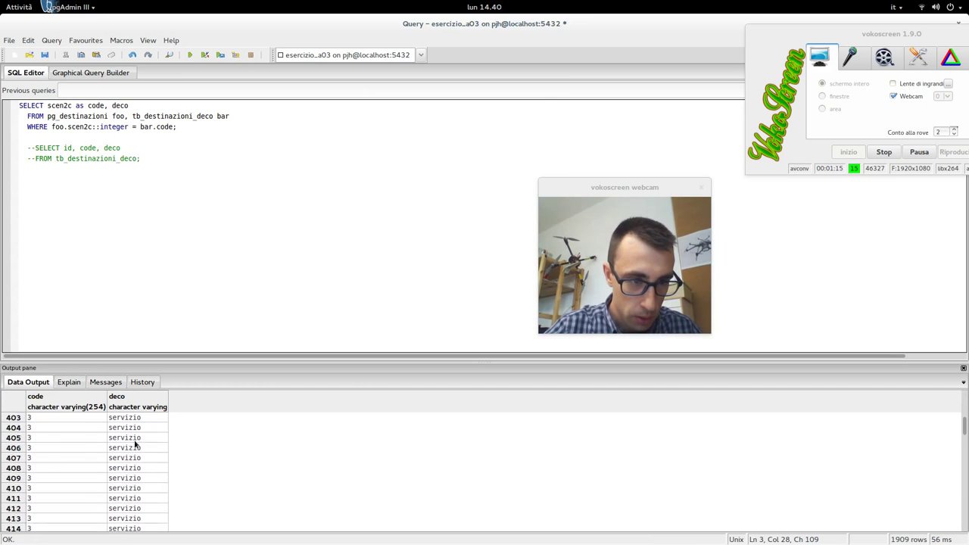
pyautogui.scroll(-4, 134, 447)
pyautogui.scroll(20, 134, 448)
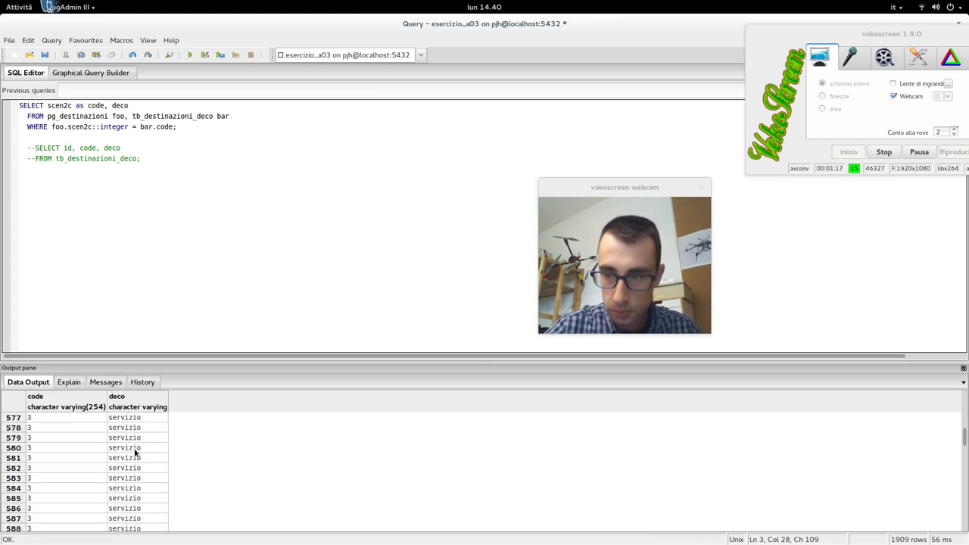
pyautogui.scroll(20, 135, 450)
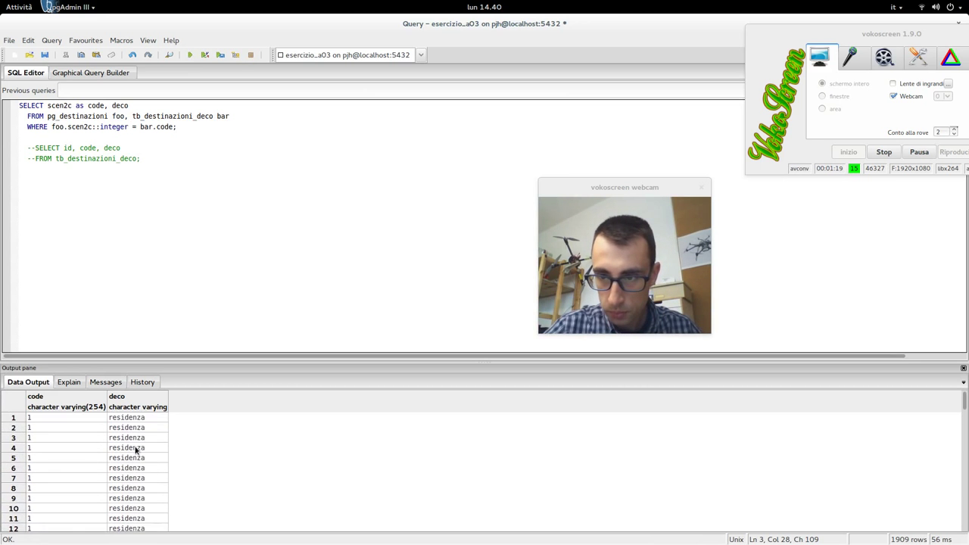
# - Add *, before scen2c in the SELECT list, run the query and review the last columns of the result
pyautogui.click(48, 105)
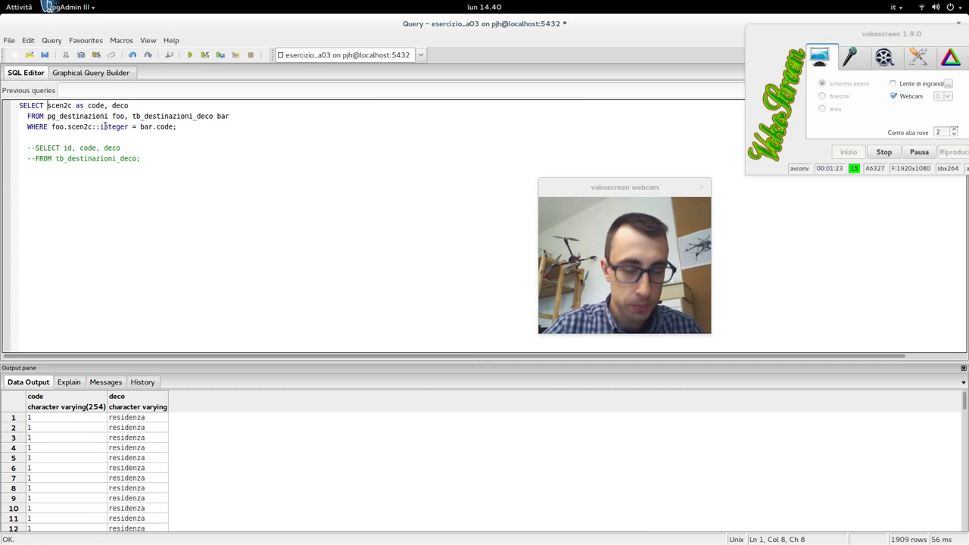
pyautogui.write('*,')
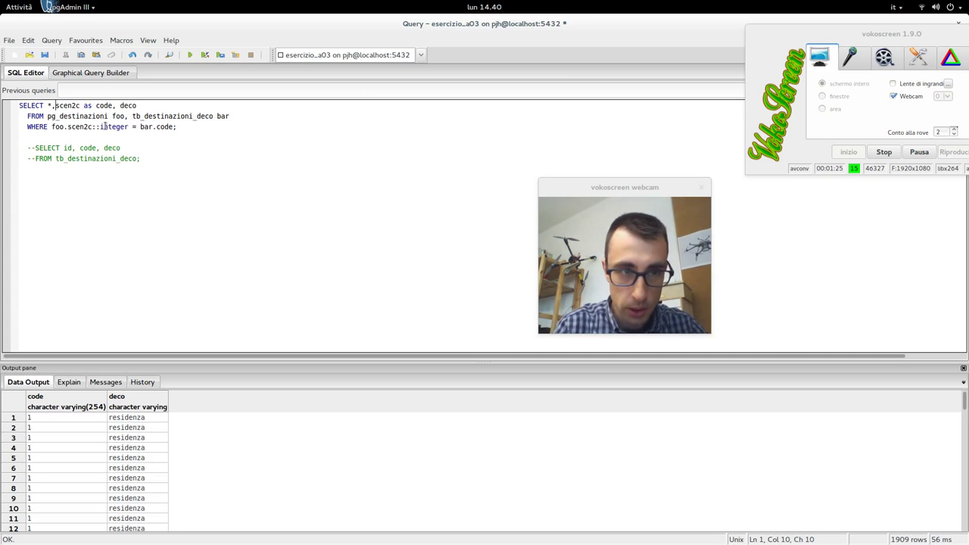
pyautogui.click(189, 56)
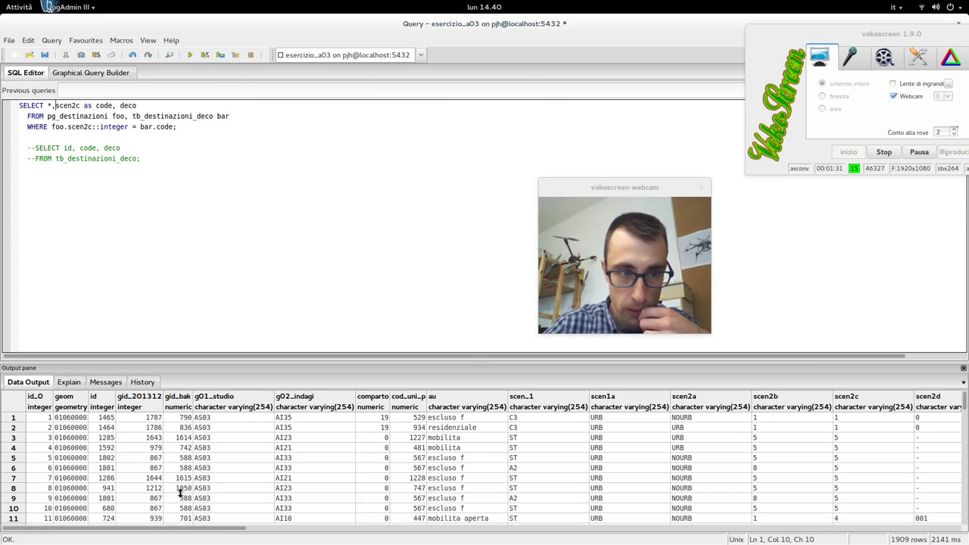
pyautogui.moveTo(180, 530); pyautogui.dragTo(892, 530)
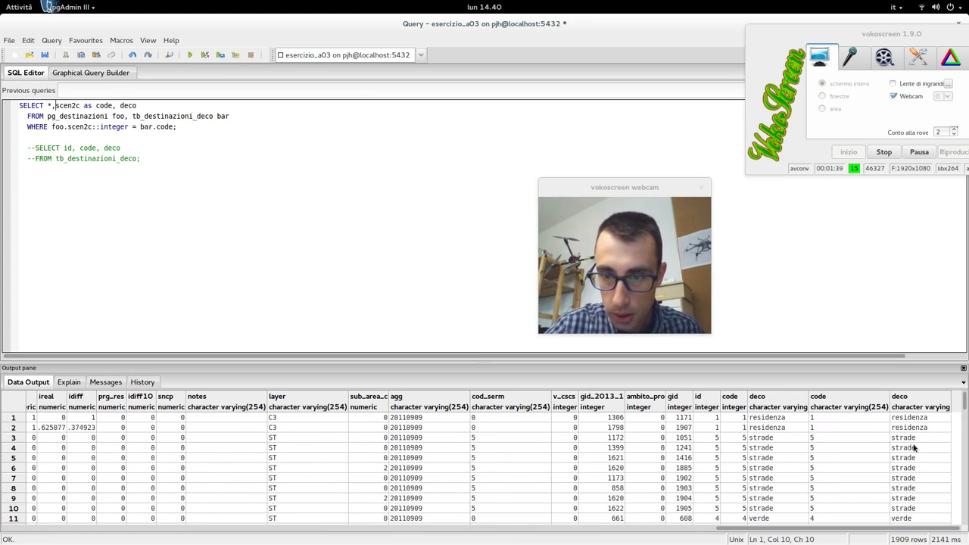
pyautogui.scroll(-20, 916, 440)
pyautogui.scroll(-12, 912, 450)
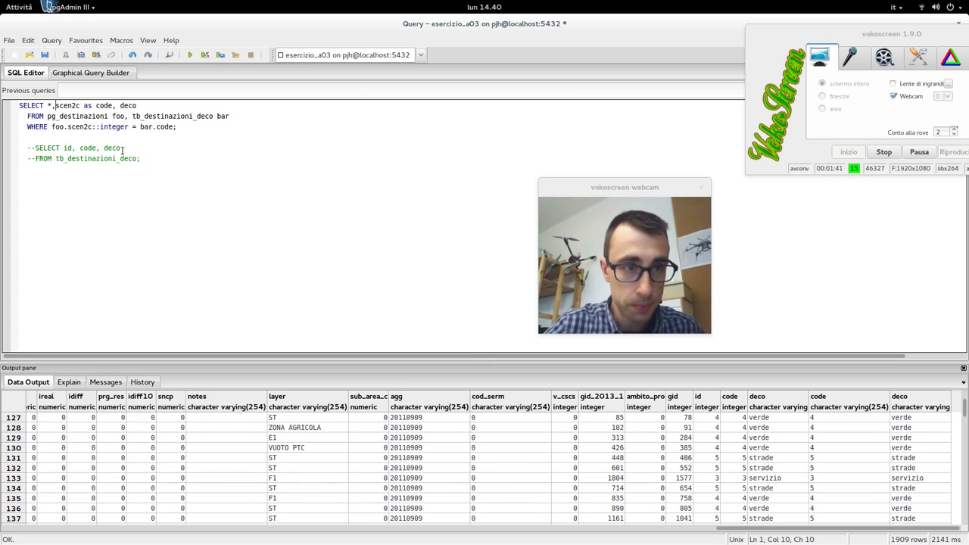
pyautogui.scroll(20, 800, 489)
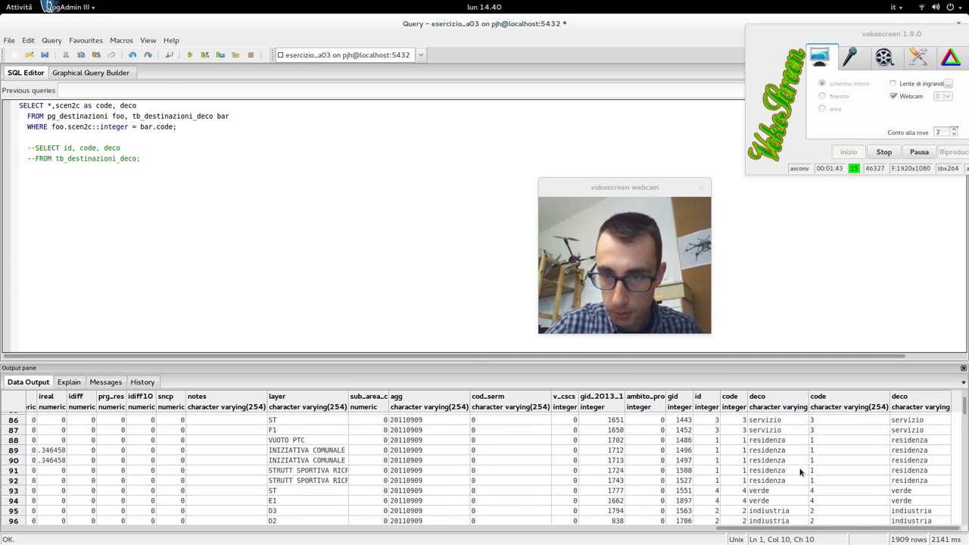
pyautogui.scroll(7, 226, 439)
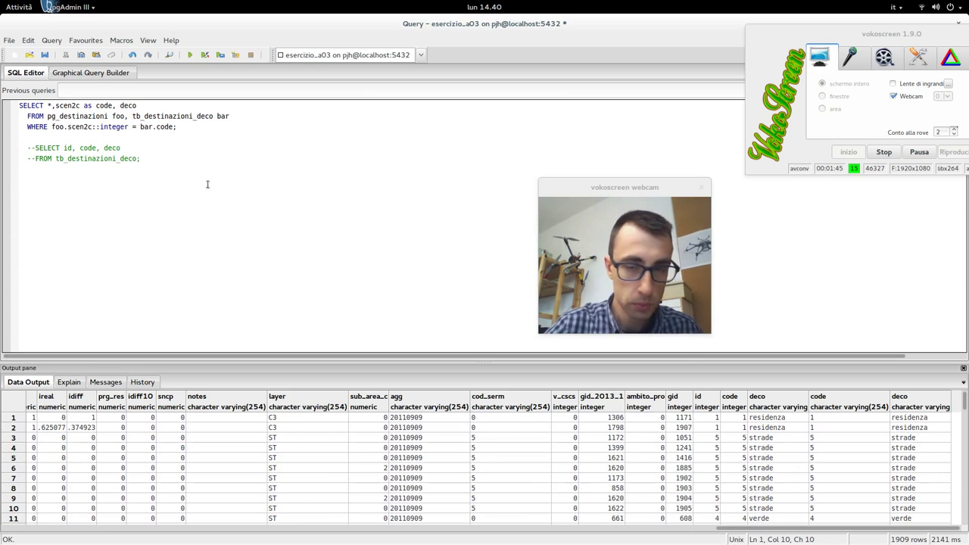
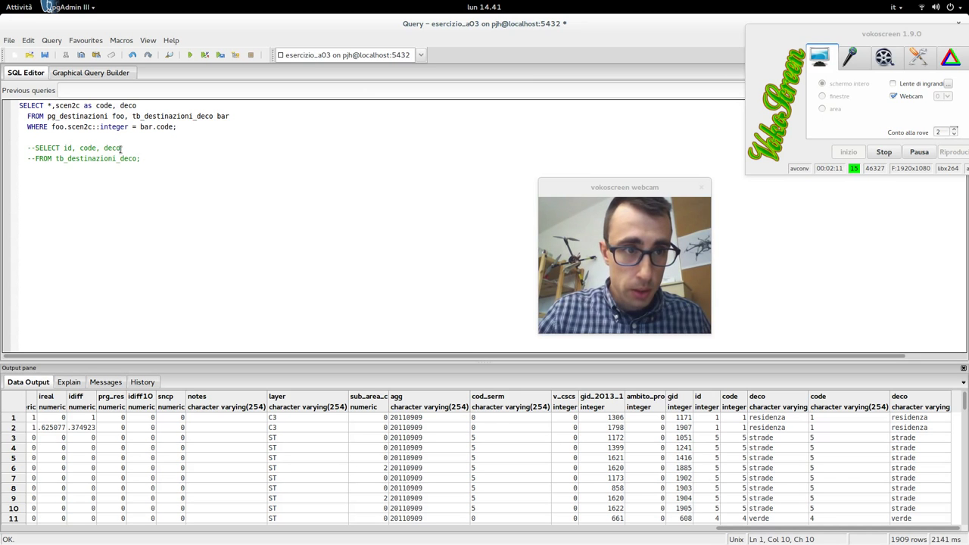
# - Copy the three-line joined SELECT query and switch to the main pgAdmin III window
pyautogui.moveTo(188, 129); pyautogui.dragTo(18, 105)
pyautogui.hotkey('ctrl', 'c')
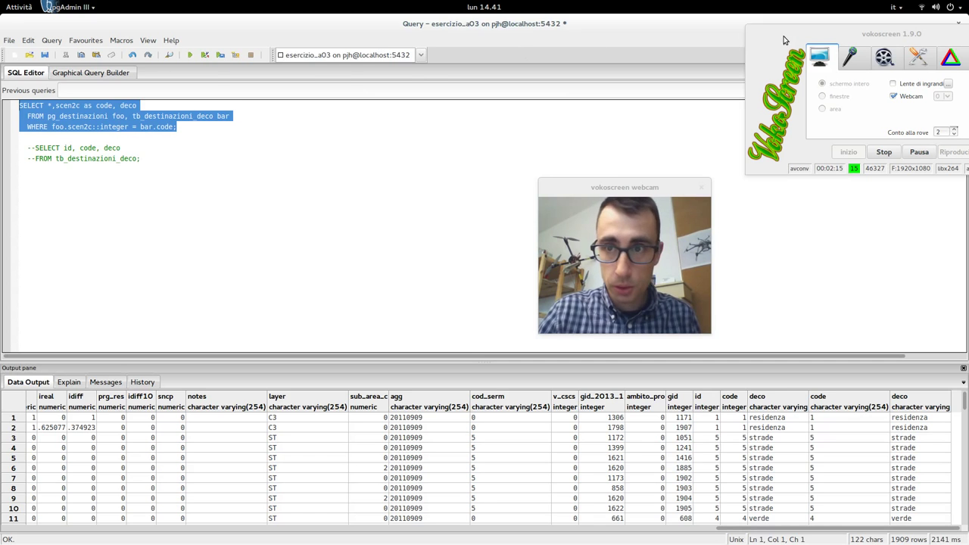
pyautogui.doubleClick(599, 25)
pyautogui.click(449, 35)
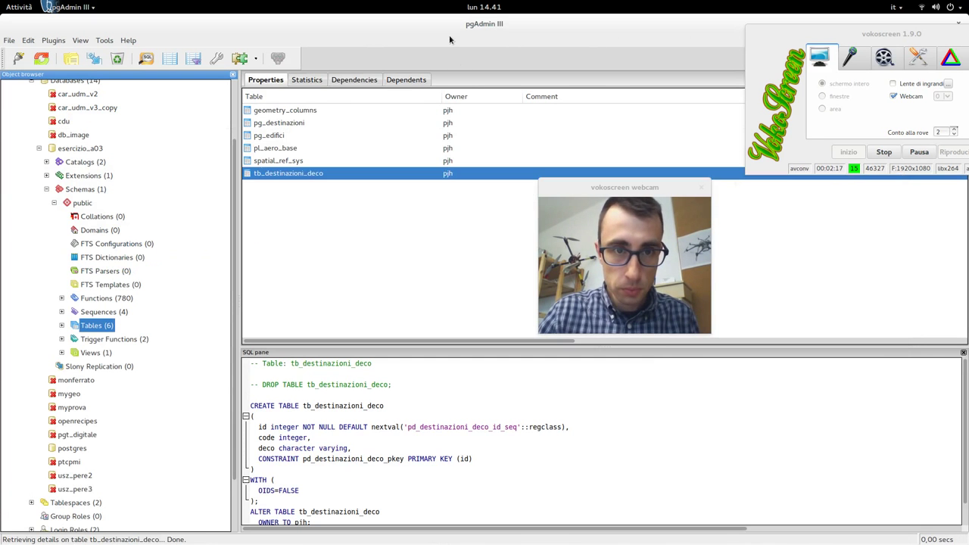
# - Start a new view in the public schema of esercizio_a03 and name it pg_destinazioni_deco
pyautogui.click(86, 353)
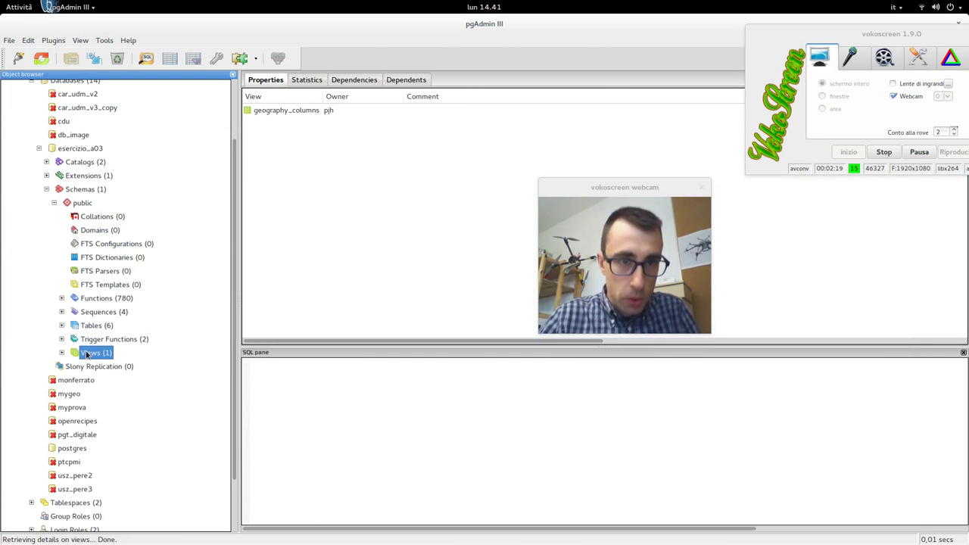
pyautogui.rightClick(87, 355)
pyautogui.click(107, 377)
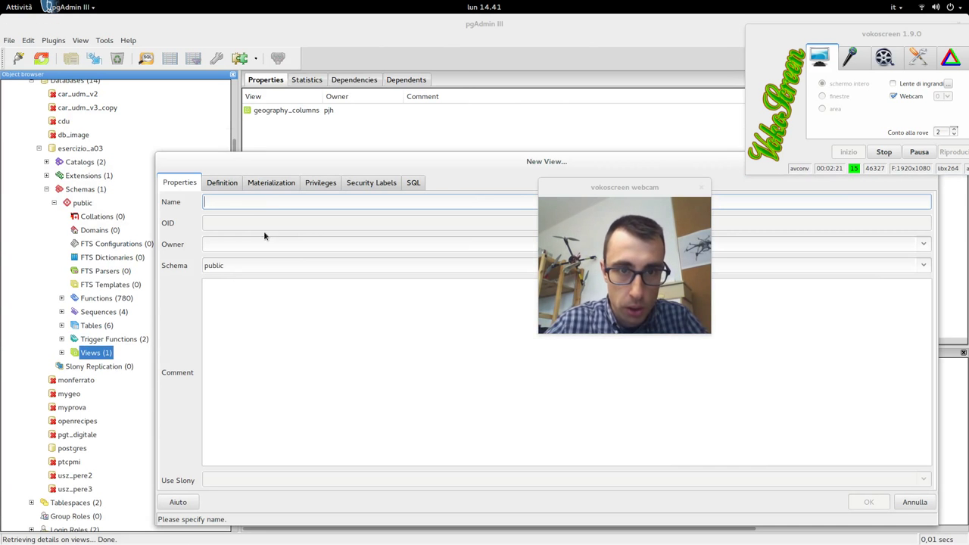
pyautogui.write('pg_destinazioni_dec')
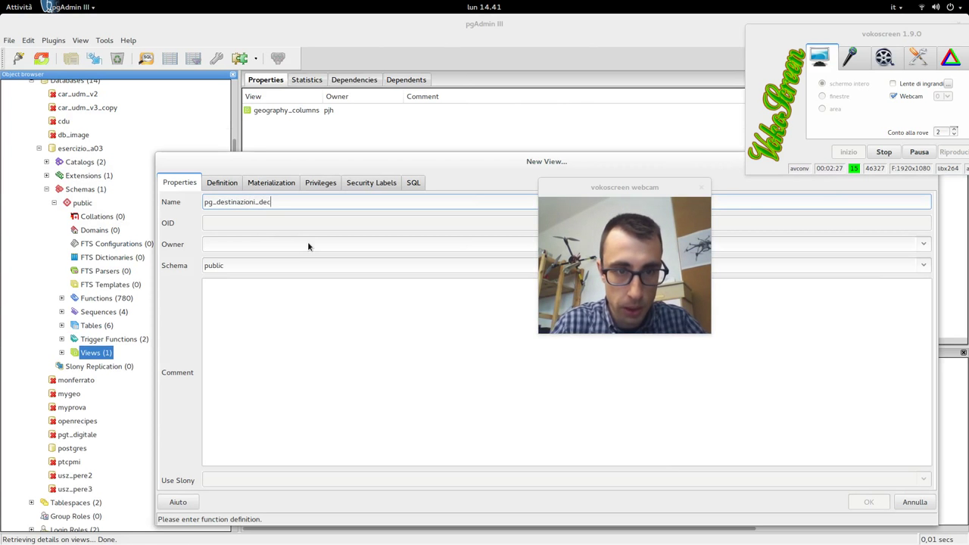
# - Paste the copied three-line joined SELECT query as the view's definition and try to save the view
pyautogui.click(223, 183)
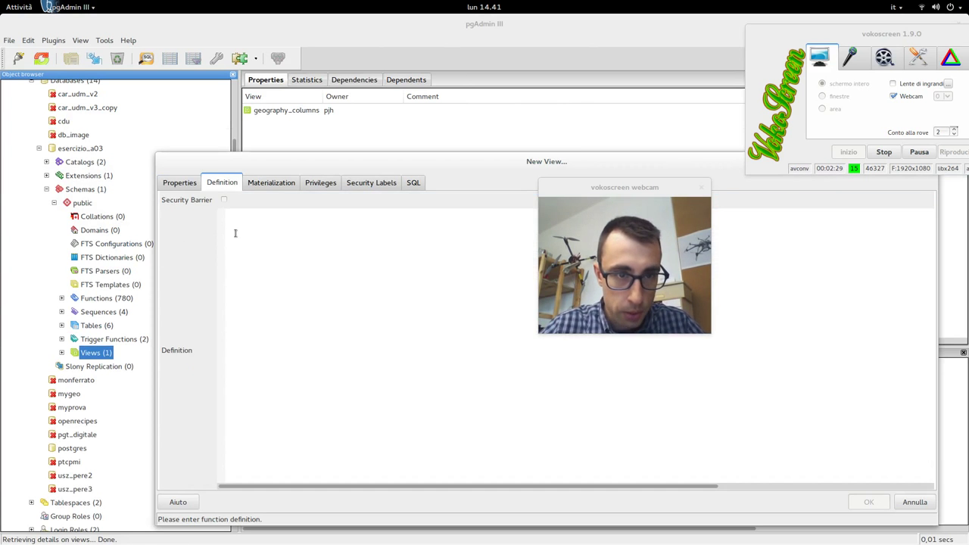
pyautogui.click(235, 233)
pyautogui.hotkey('ctrl', 'v')
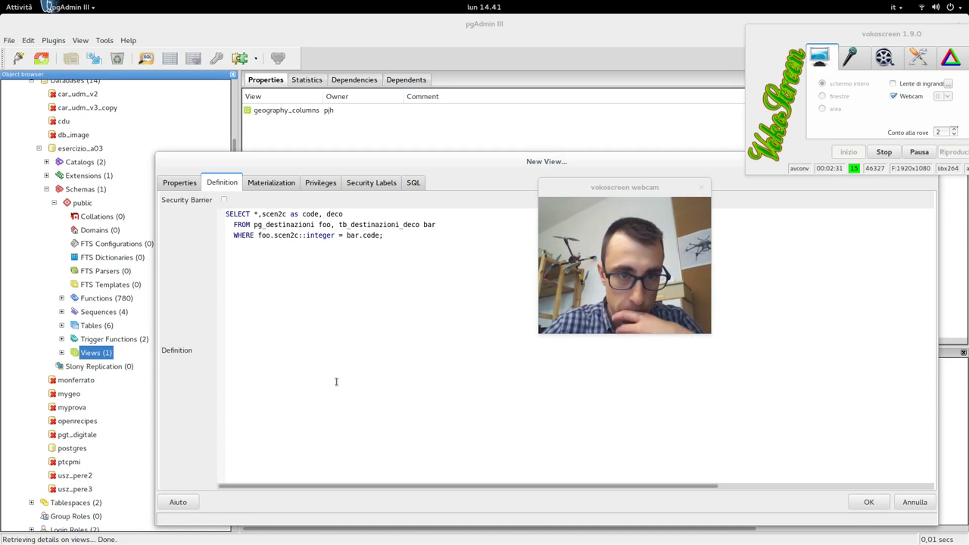
pyautogui.click(878, 502)
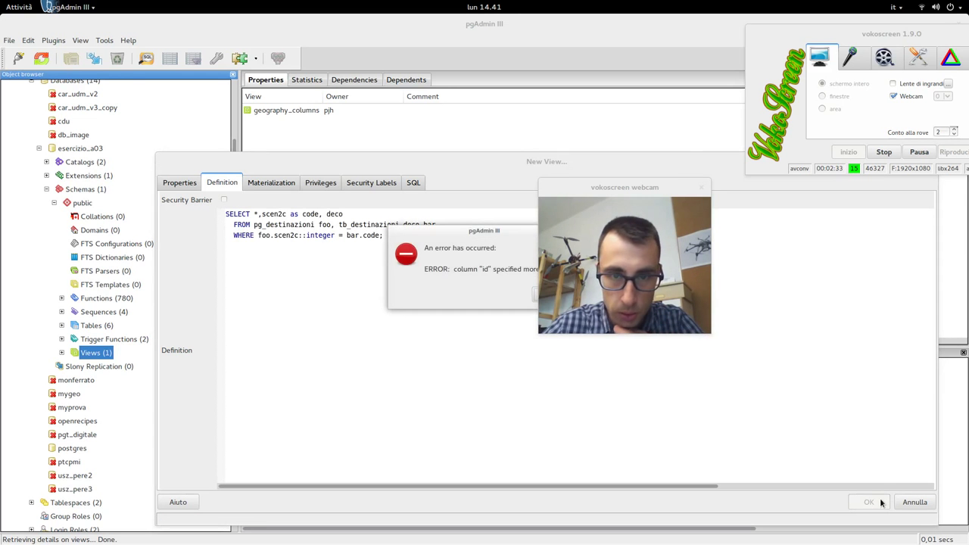
pyautogui.moveTo(636, 195); pyautogui.dragTo(838, 248)
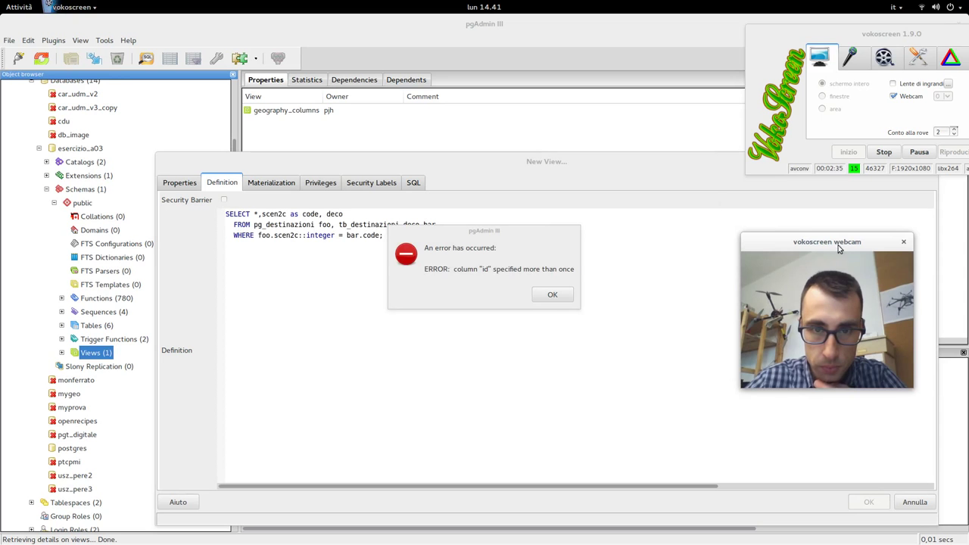
pyautogui.click(552, 295)
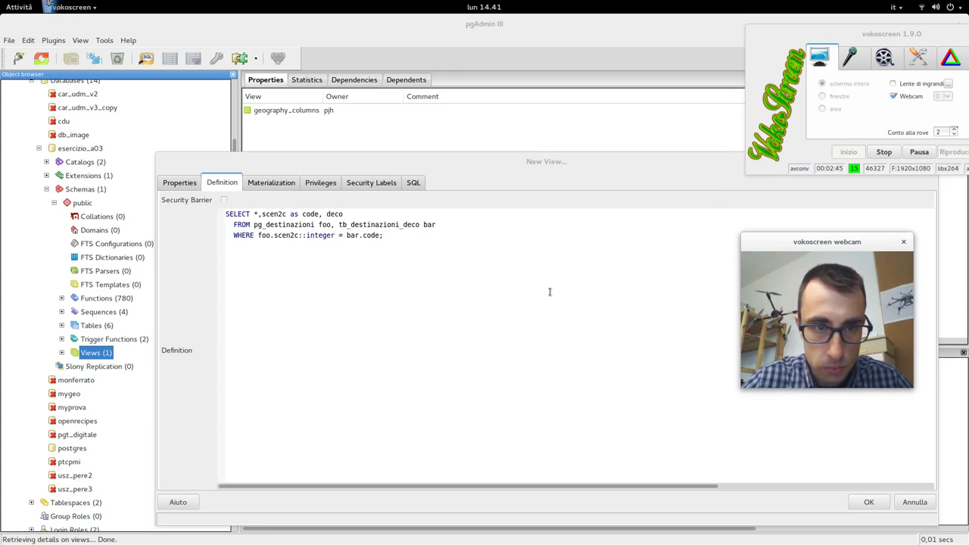
# - Replace the asterisk in the view's SELECT list with id and try to save the view
pyautogui.click(256, 216)
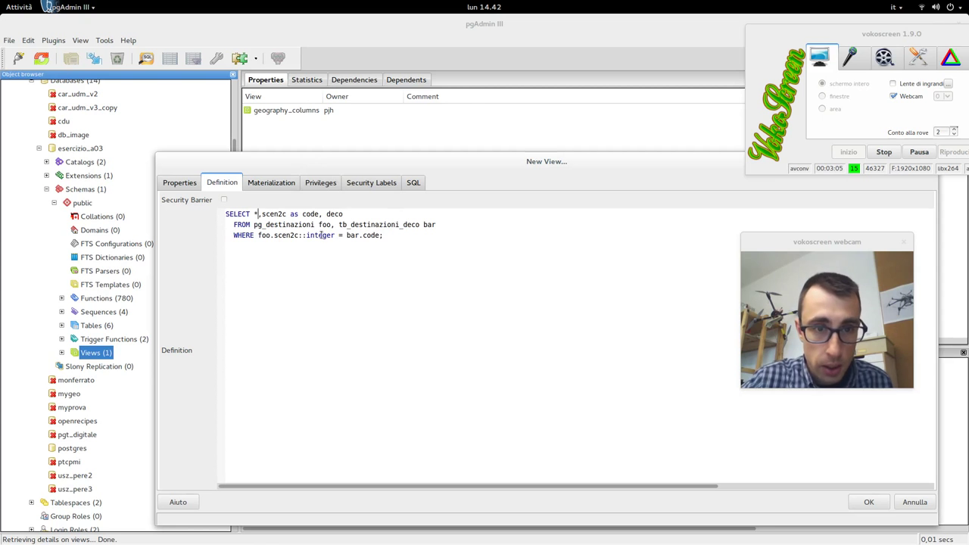
pyautogui.press('BackSpace')
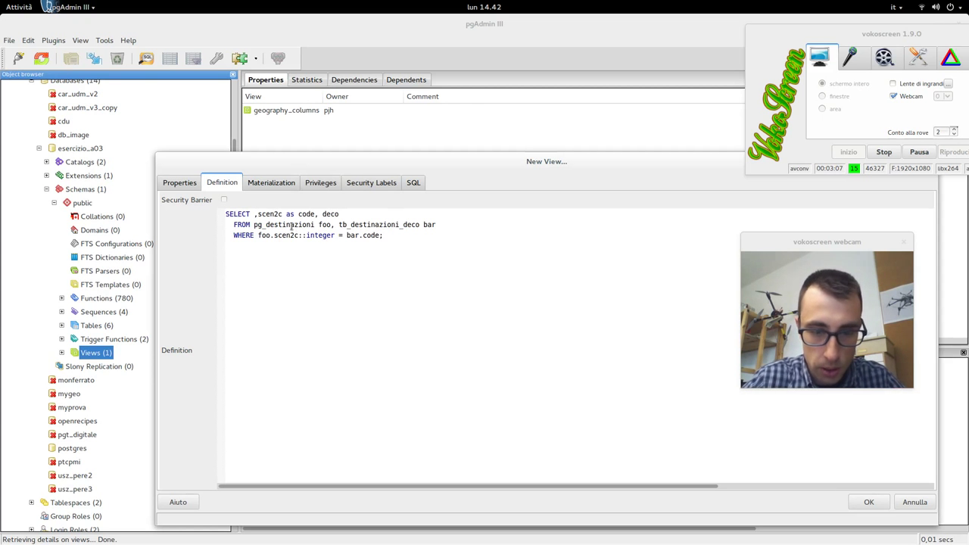
pyautogui.write('id')
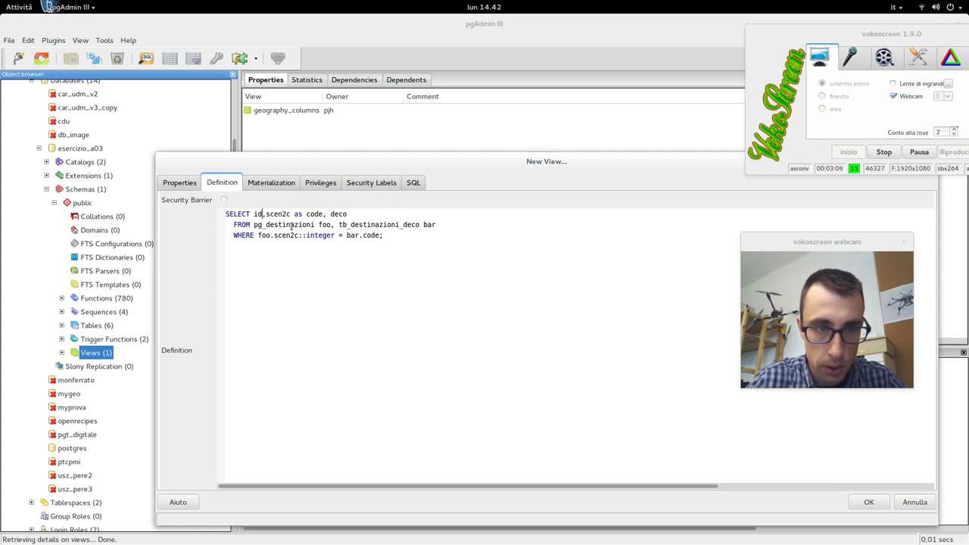
pyautogui.click(868, 502)
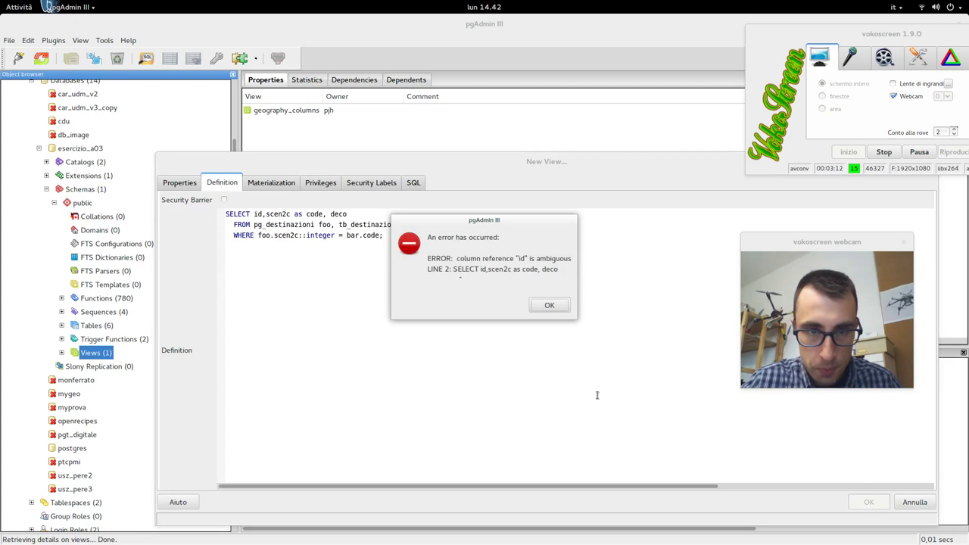
pyautogui.click(555, 307)
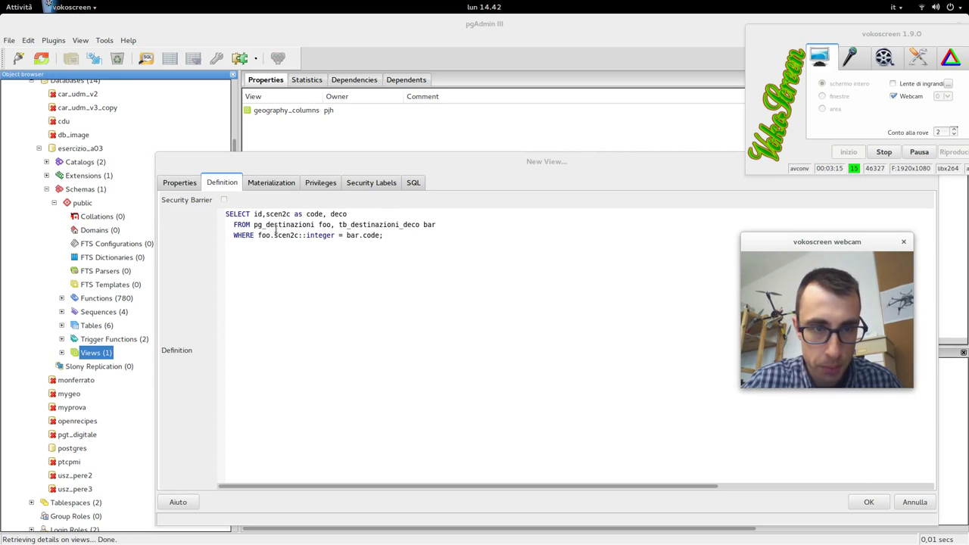
# - Try to save the view with the id column qualified as pg_destinazioni.id in the SELECT list
pyautogui.moveTo(253, 225); pyautogui.dragTo(315, 227)
pyautogui.hotkey('ctrl', 'c')
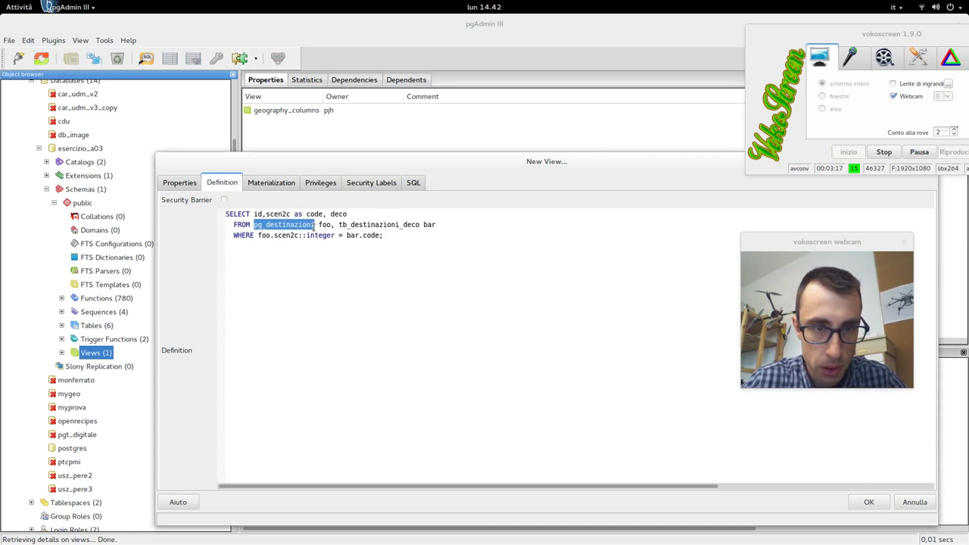
pyautogui.click(255, 214)
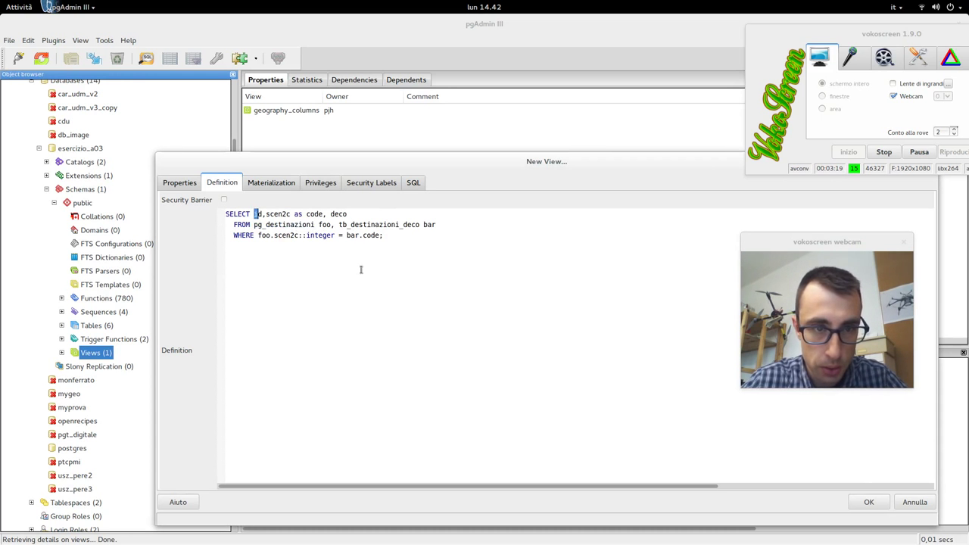
pyautogui.hotkey('ctrl', 'v')
pyautogui.write('.')
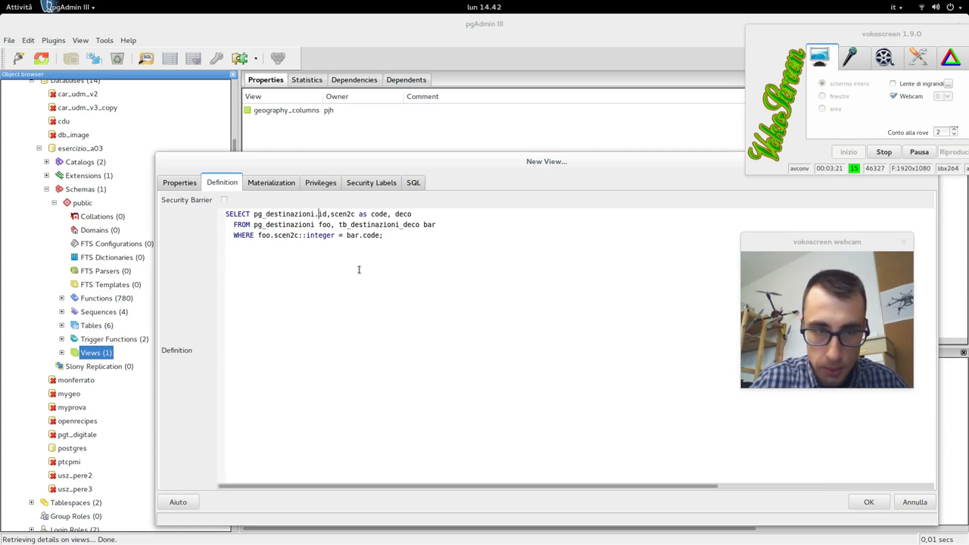
pyautogui.click(852, 502)
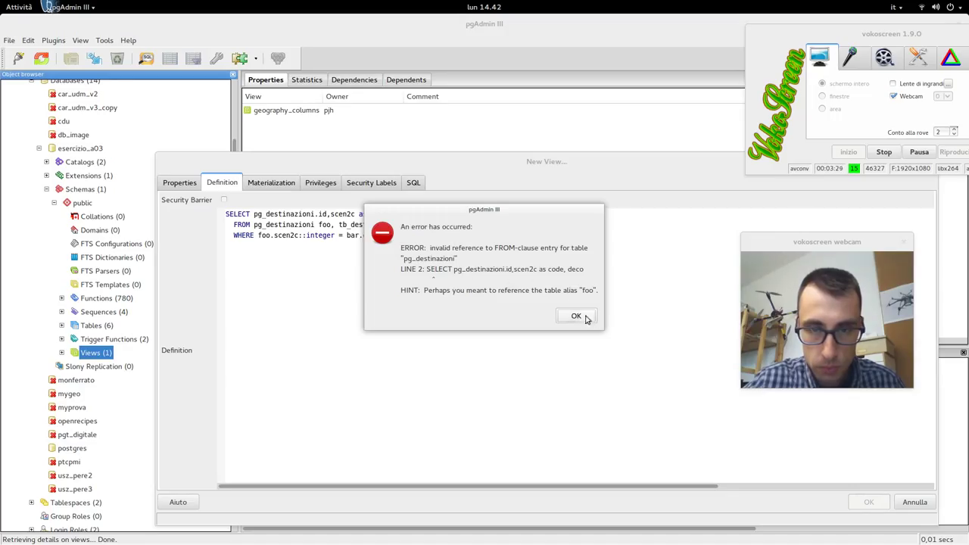
pyautogui.click(583, 318)
# - Change the id column's table prefix to the alias foo, giving foo.id, and save the view
pyautogui.moveTo(317, 214); pyautogui.dragTo(256, 215)
pyautogui.write('foo')
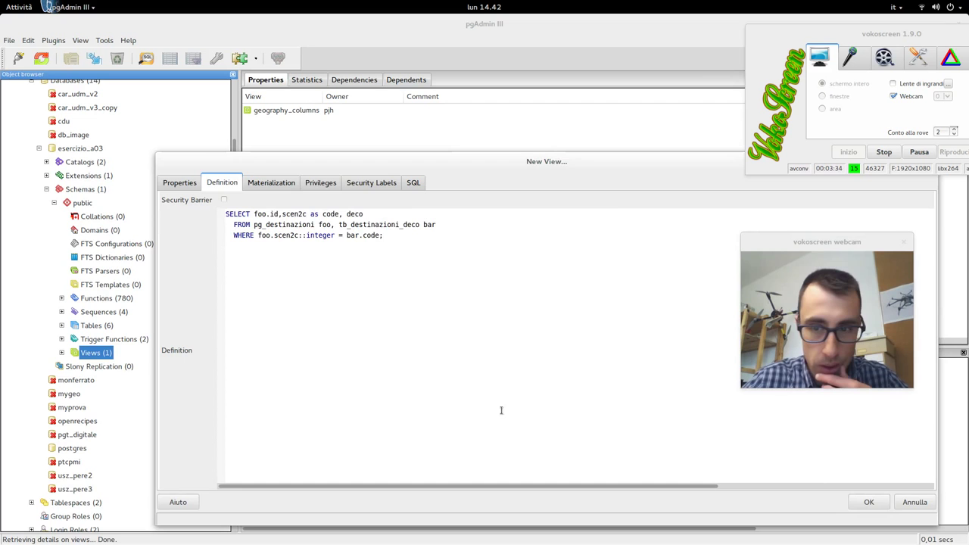
pyautogui.click(868, 502)
# - Open the data of the pg_destinazioni_deco view, check its id, code and deco columns, and close the data window
pyautogui.click(287, 122)
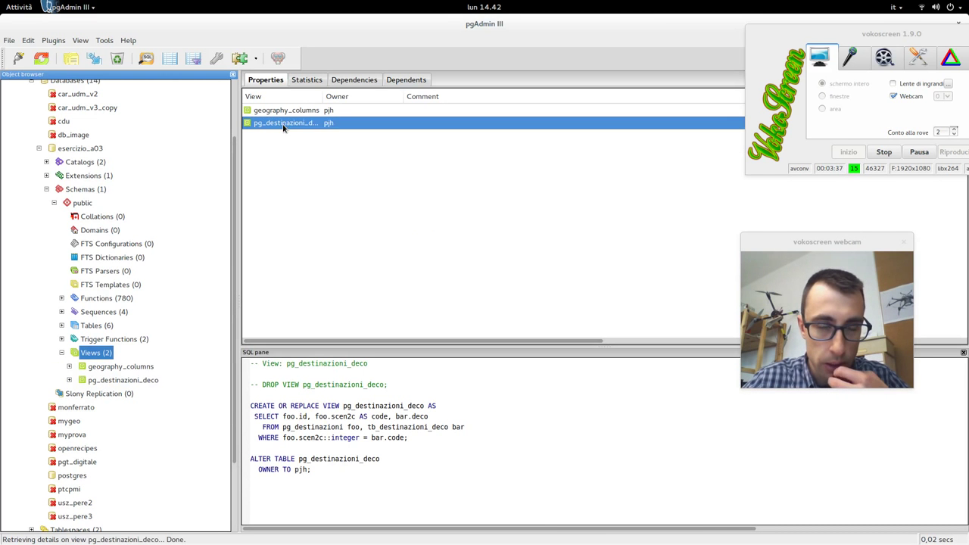
pyautogui.rightClick(283, 124)
pyautogui.moveTo(331, 218)
pyautogui.click(381, 221)
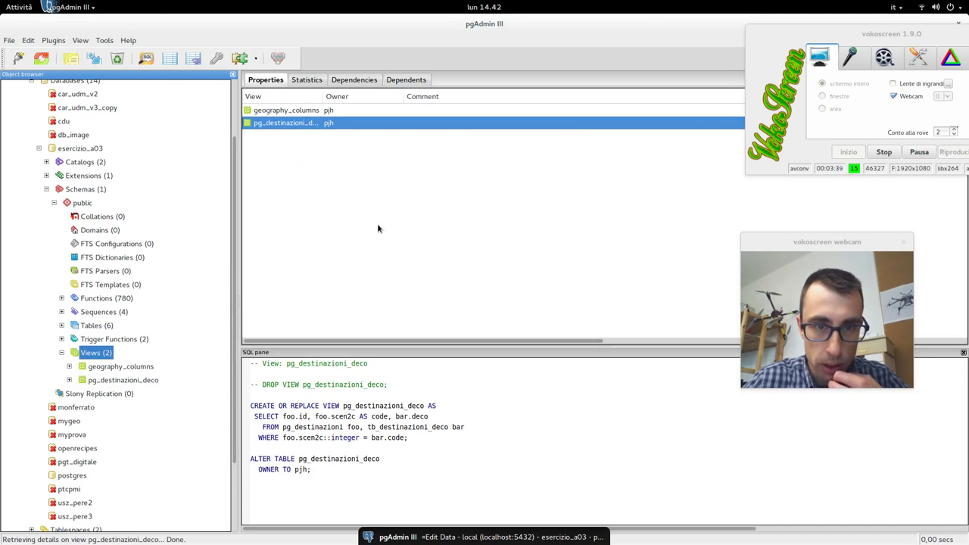
pyautogui.click(469, 539)
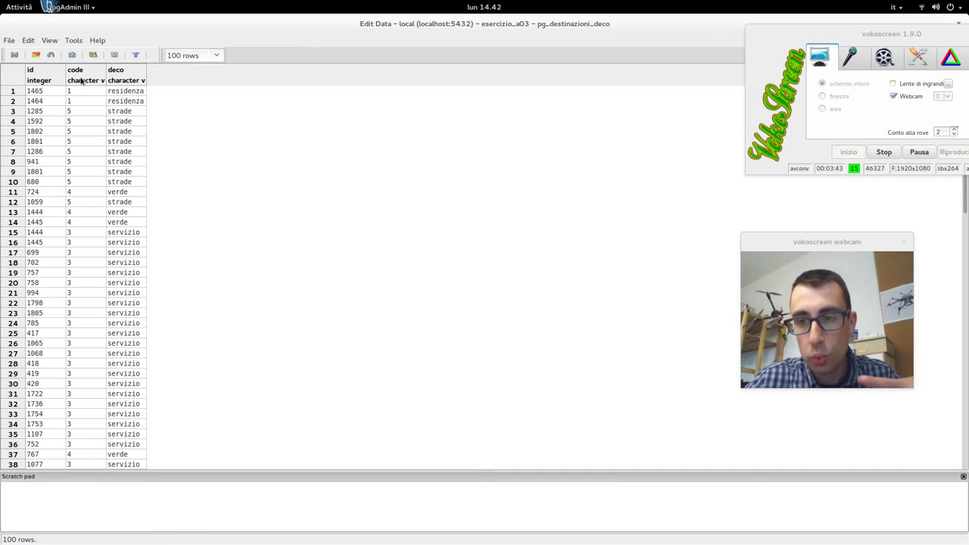
pyautogui.moveTo(879, 40); pyautogui.dragTo(735, 68)
pyautogui.click(956, 25)
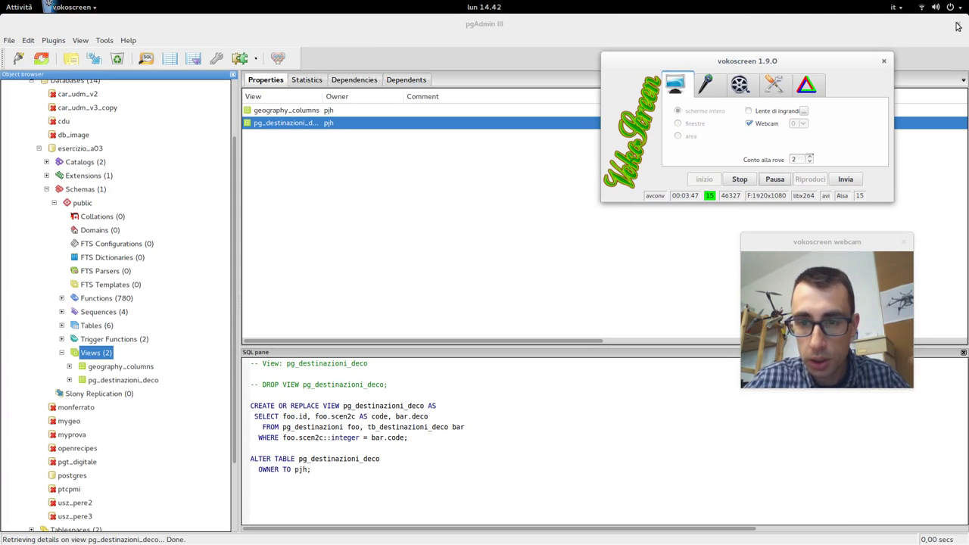
# - Switch to QGIS, start adding PostGIS tables over the conn_esercizio_a03 connection and list the tables of the public schema
pyautogui.click(539, 170)
pyautogui.moveTo(2, 4)
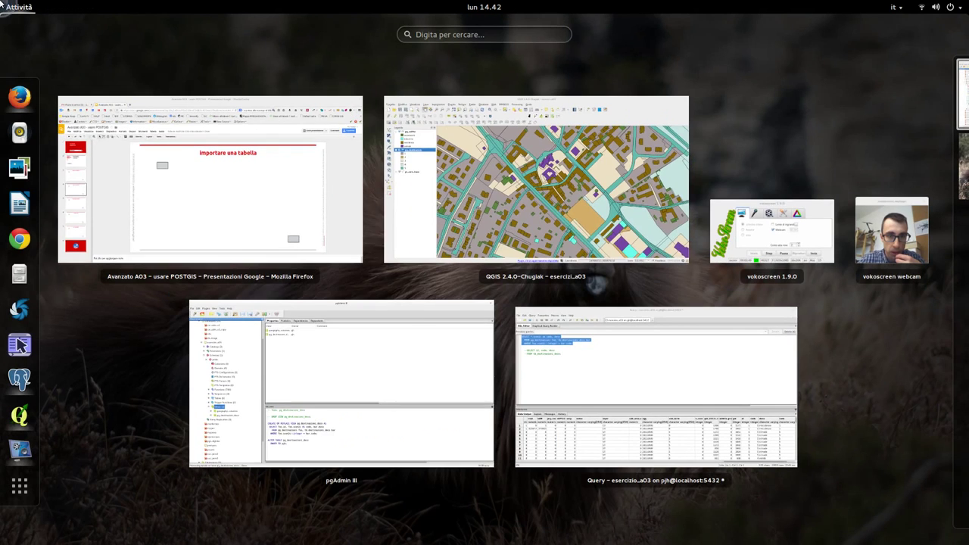
pyautogui.click(439, 197)
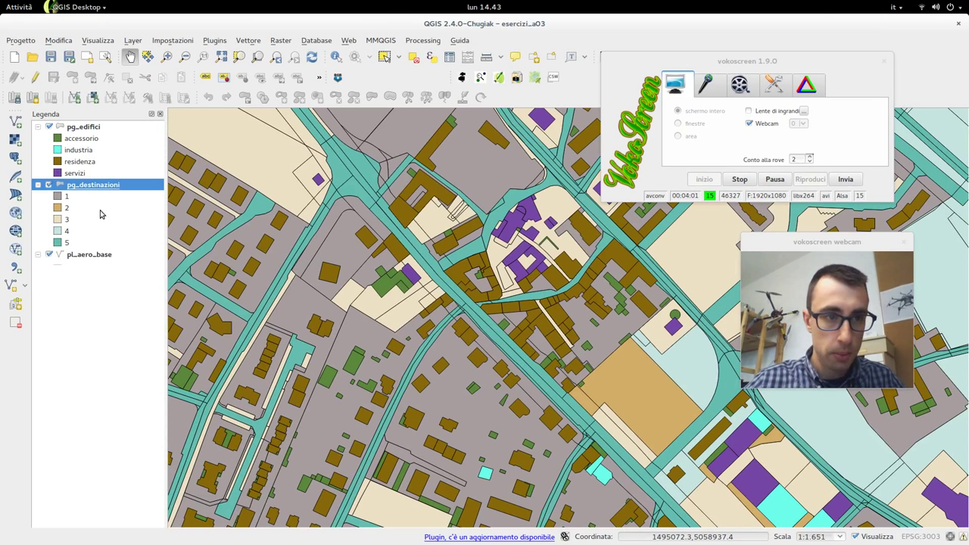
pyautogui.click(57, 305)
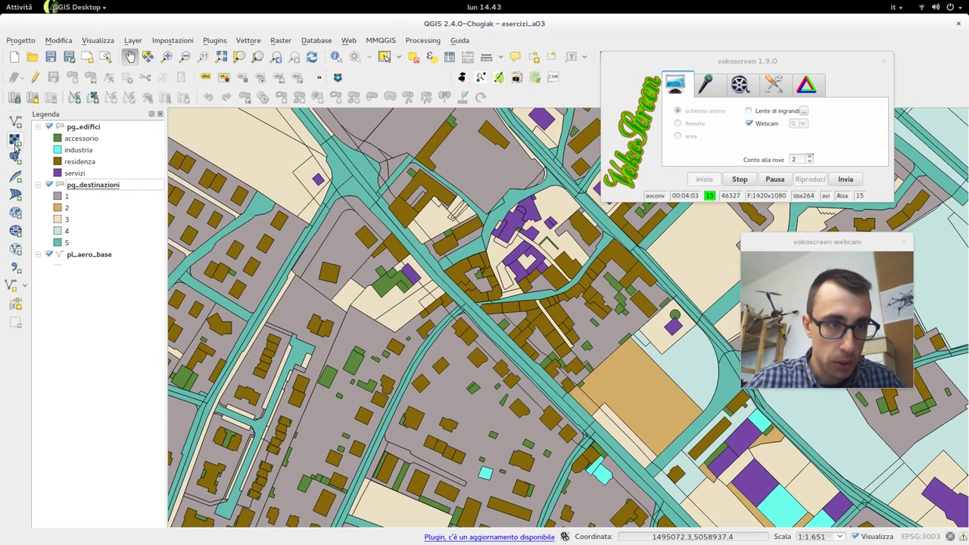
pyautogui.click(21, 162)
pyautogui.click(208, 154)
pyautogui.click(174, 183)
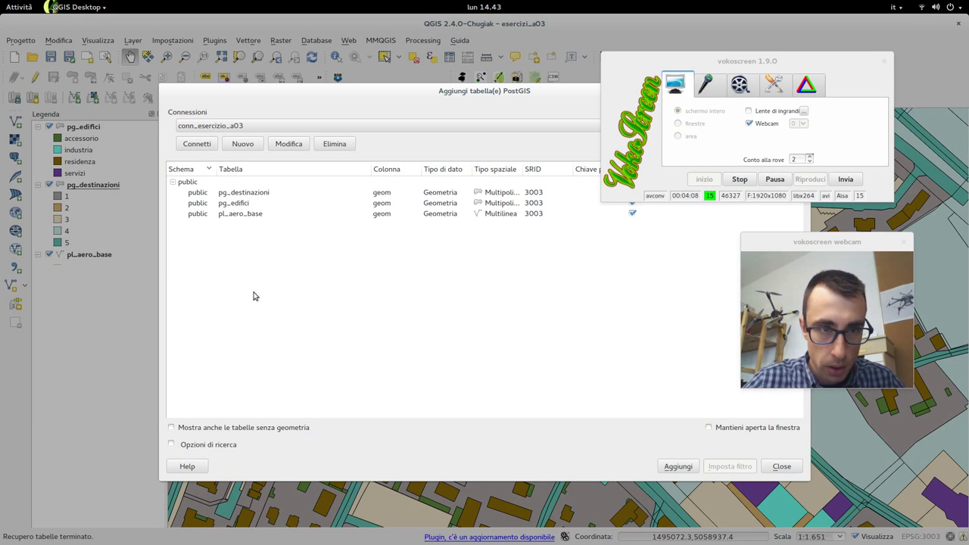
# - Include tables without geometry in the PostGIS table list and expand the public schema
pyautogui.click(261, 215)
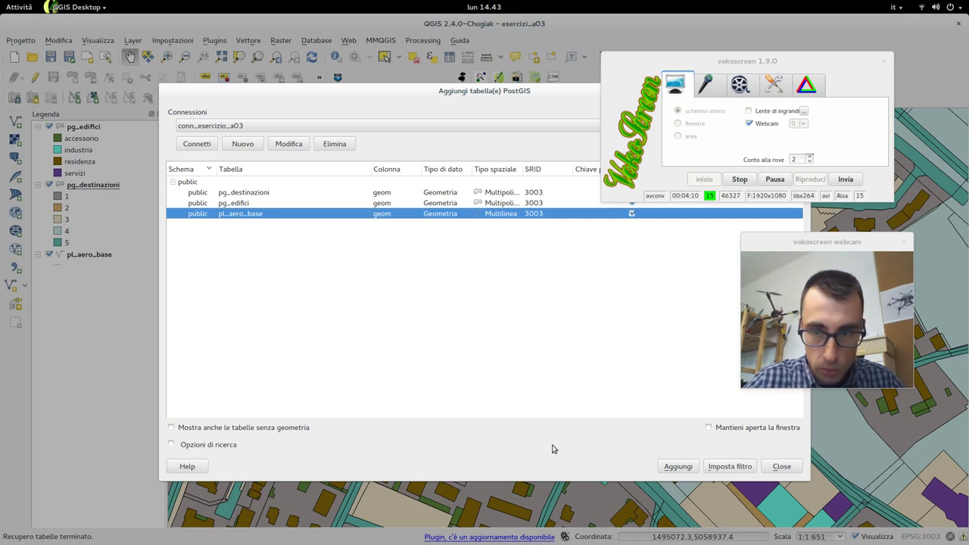
pyautogui.click(225, 430)
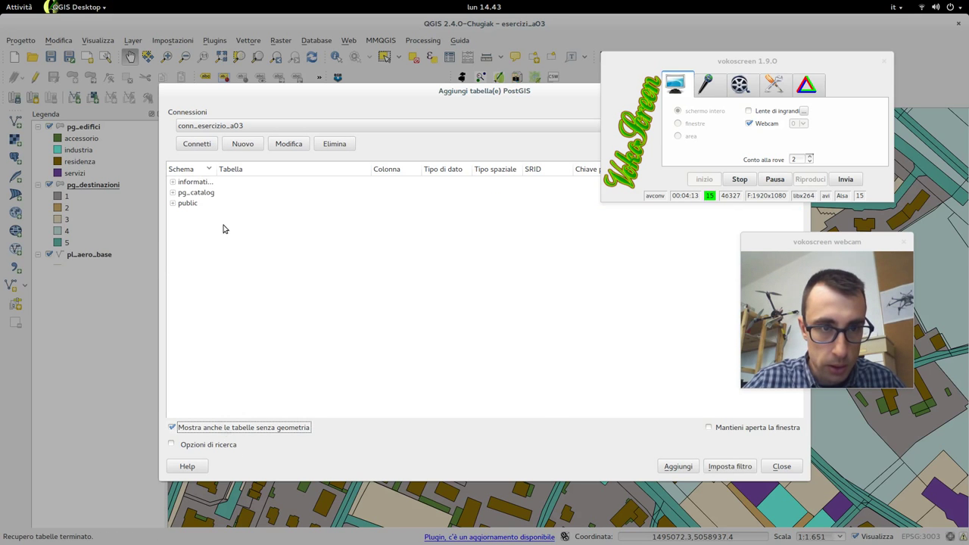
pyautogui.click(174, 205)
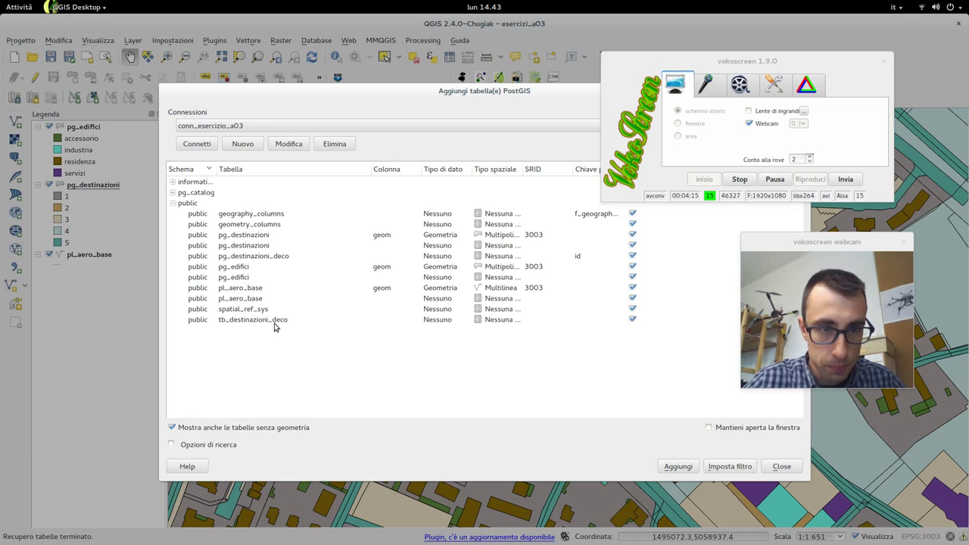
# - Examine the data type, spatial type and primary key settings of the pg_destinazioni_deco view in the table list
pyautogui.click(279, 257)
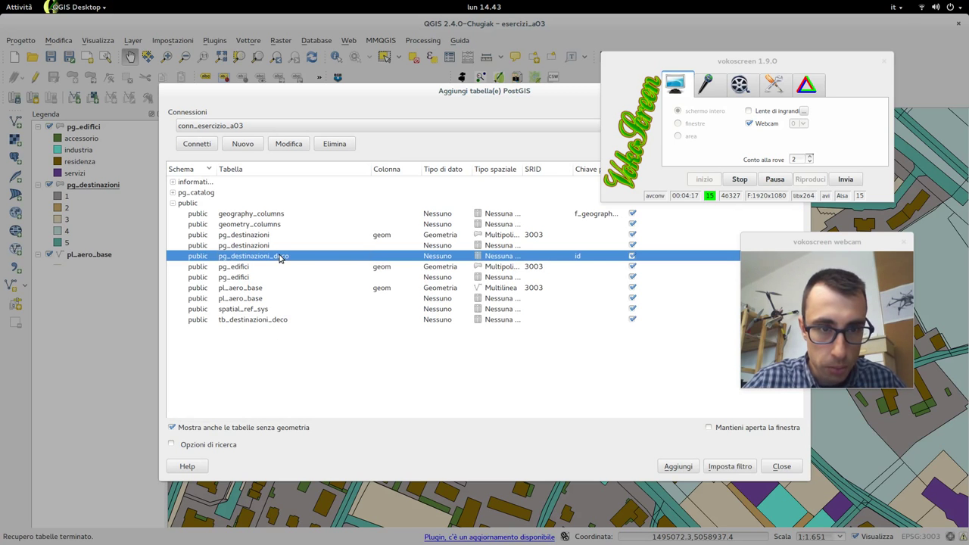
pyautogui.click(588, 261)
pyautogui.click(594, 258)
pyautogui.click(595, 257)
pyautogui.click(492, 258)
pyautogui.click(511, 261)
pyautogui.click(511, 261)
pyautogui.click(462, 259)
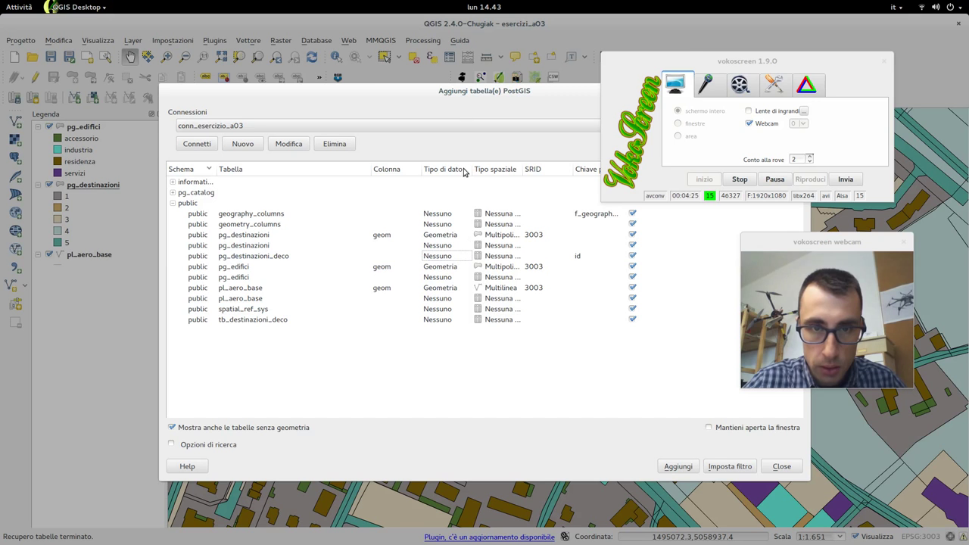
pyautogui.moveTo(693, 64); pyautogui.dragTo(766, 31)
pyautogui.click(589, 259)
pyautogui.click(664, 256)
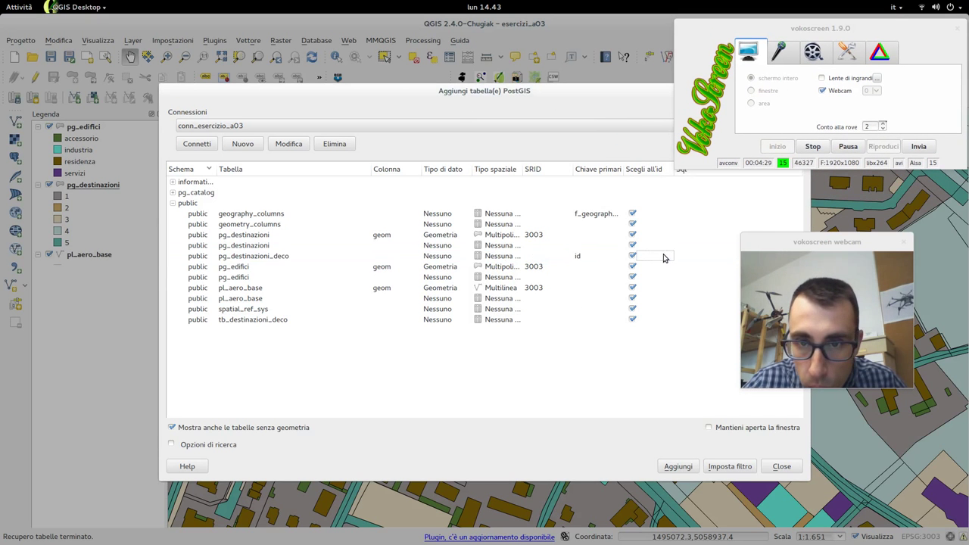
# - Add the pg_destinazioni entry without geometry to the project and open its attribute table
pyautogui.click(692, 247)
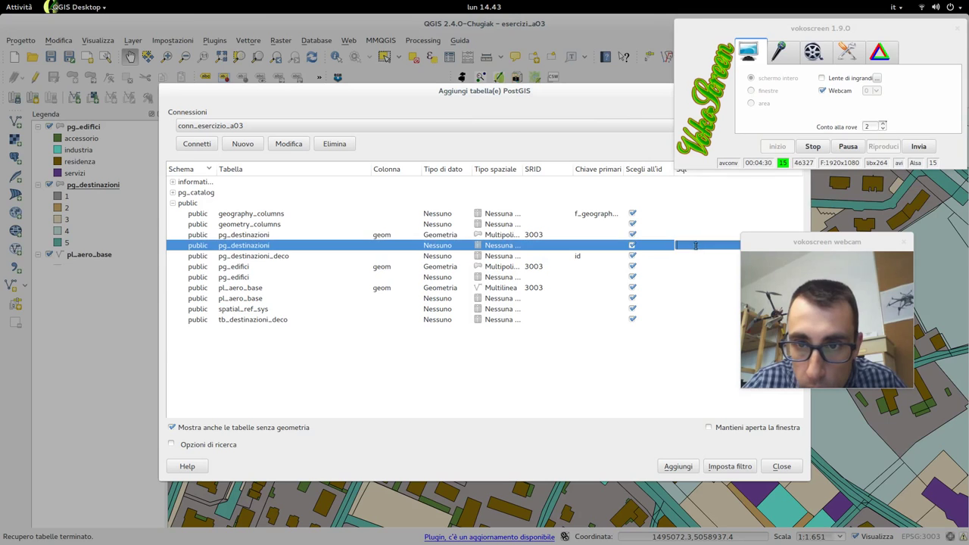
pyautogui.click(688, 469)
pyautogui.click(61, 186)
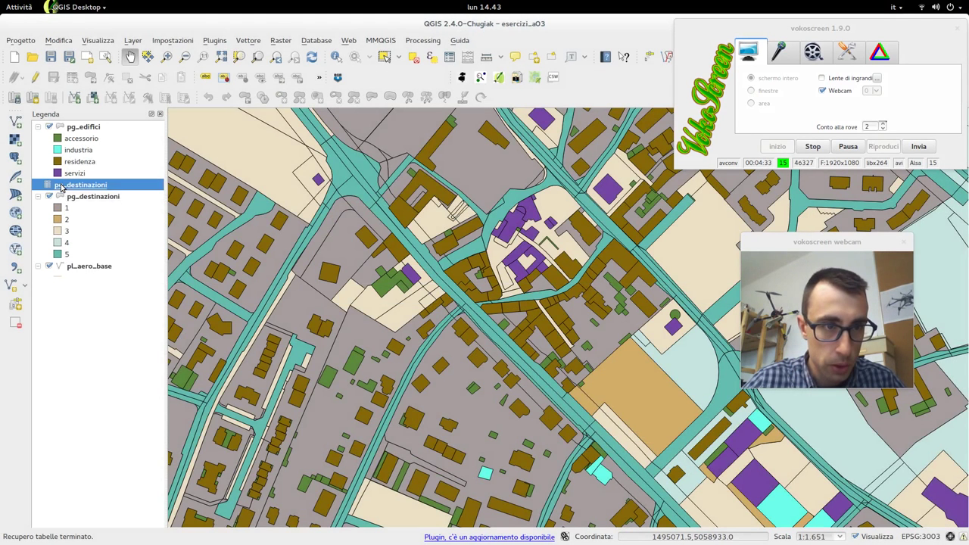
pyautogui.rightClick(62, 187)
pyautogui.click(129, 299)
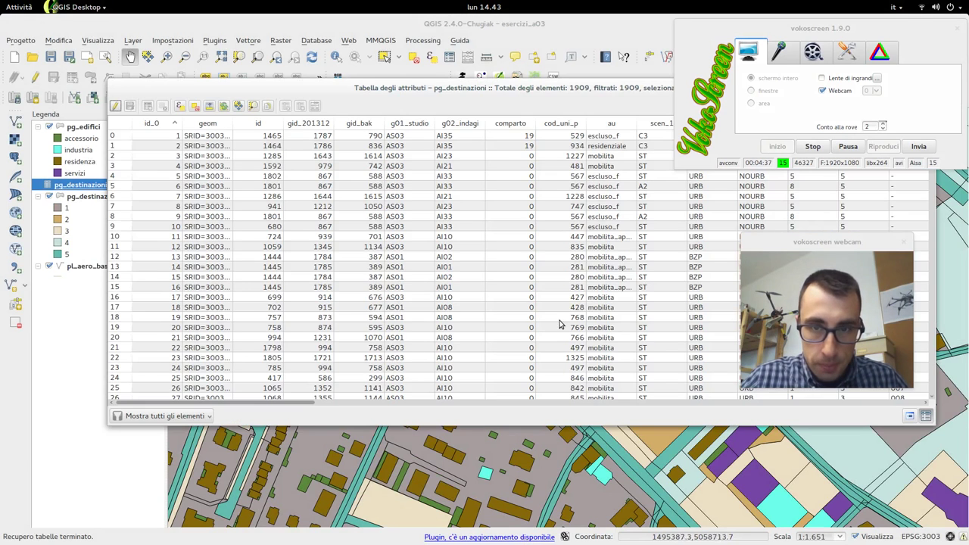
# - Close the attribute table of pg_destinazioni and switch to the pgAdmin III object browser
pyautogui.moveTo(533, 81); pyautogui.dragTo(238, 107)
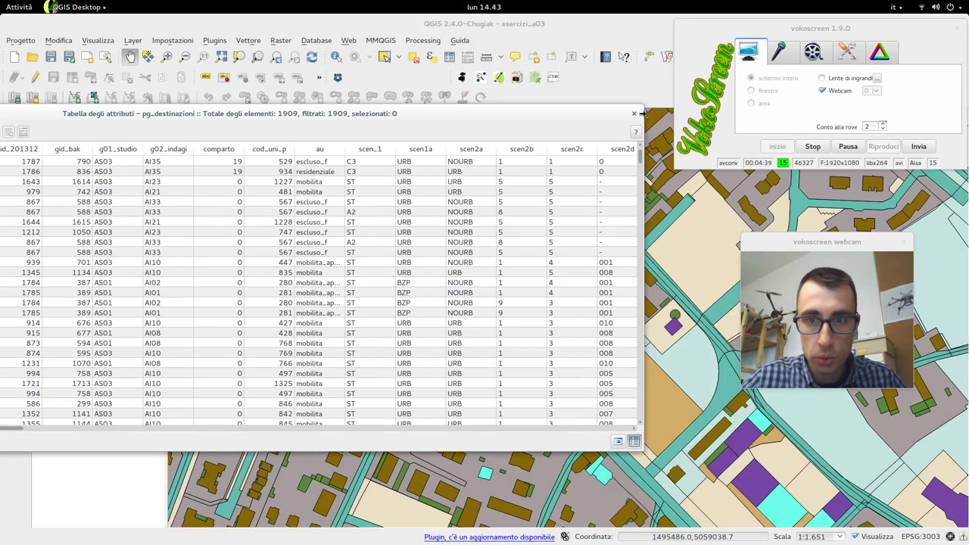
pyautogui.click(637, 115)
pyautogui.press('super')
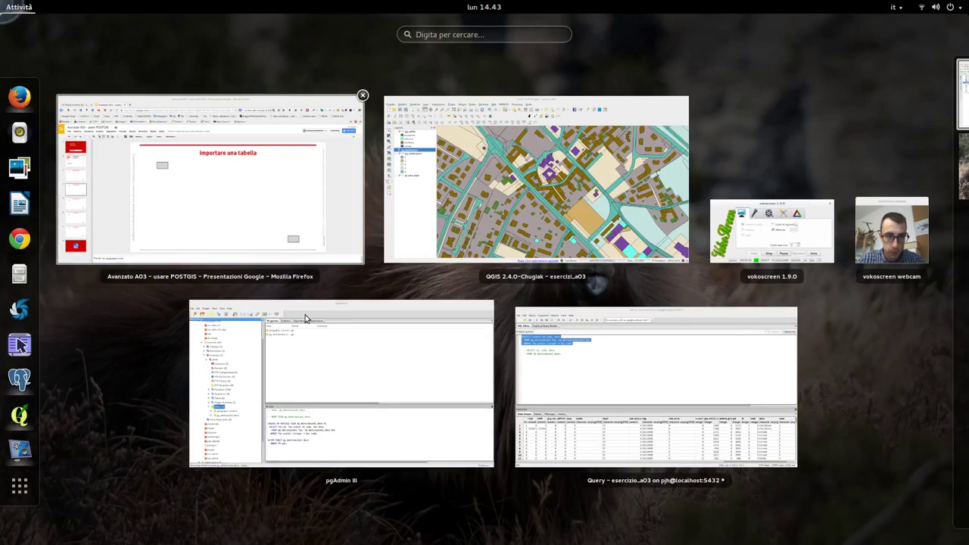
pyautogui.click(426, 383)
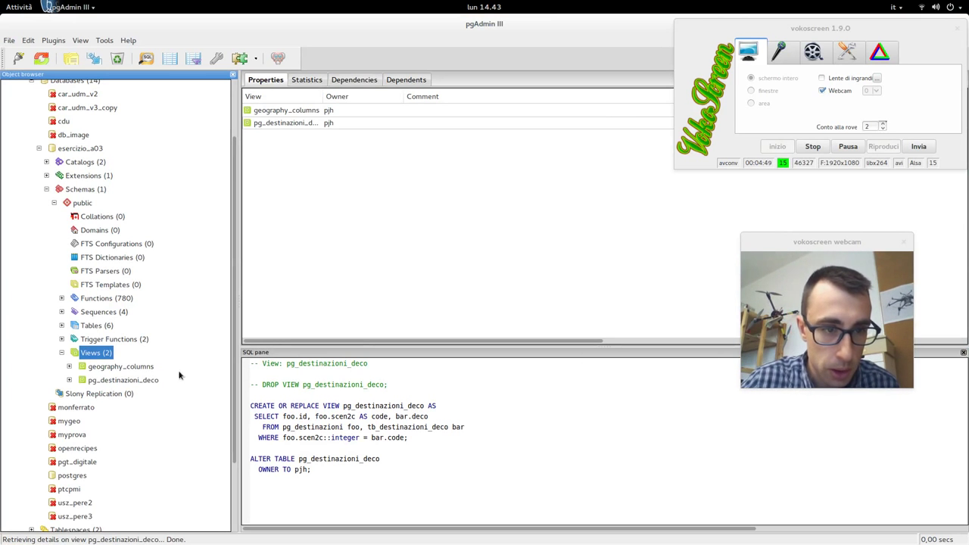
# - Try to add the_geom to the selected columns in the definition of the pg_destinazioni_deco view
pyautogui.click(95, 385)
pyautogui.rightClick(99, 387)
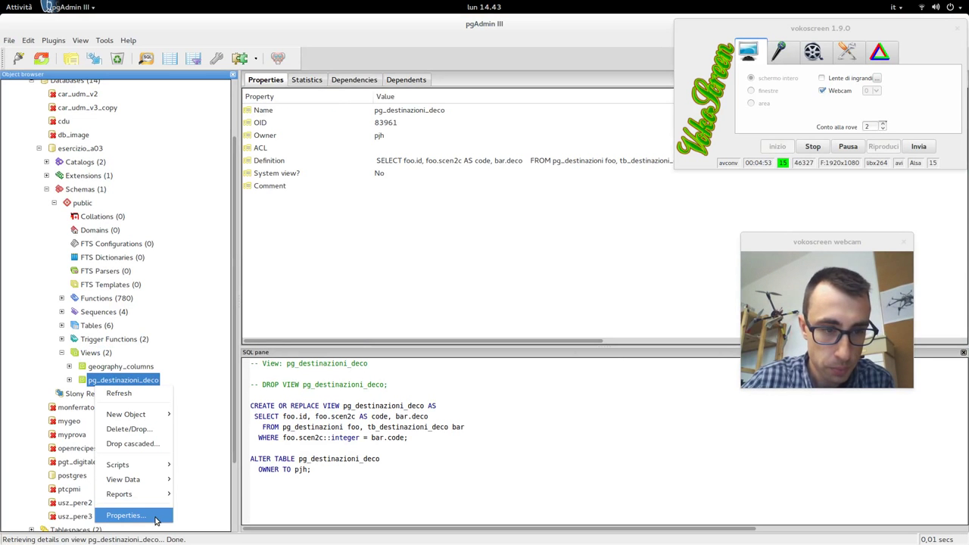
pyautogui.click(125, 515)
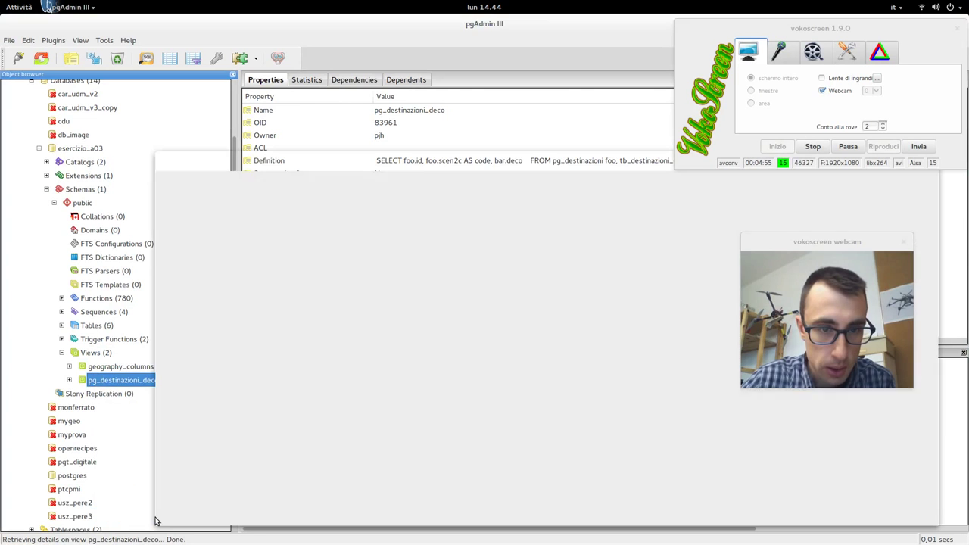
pyautogui.click(223, 184)
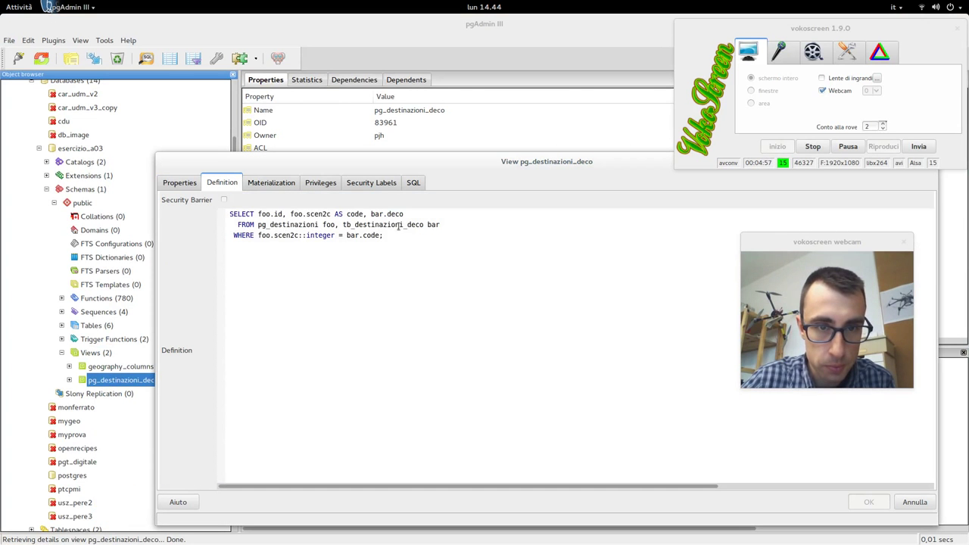
pyautogui.write(',the_geom')
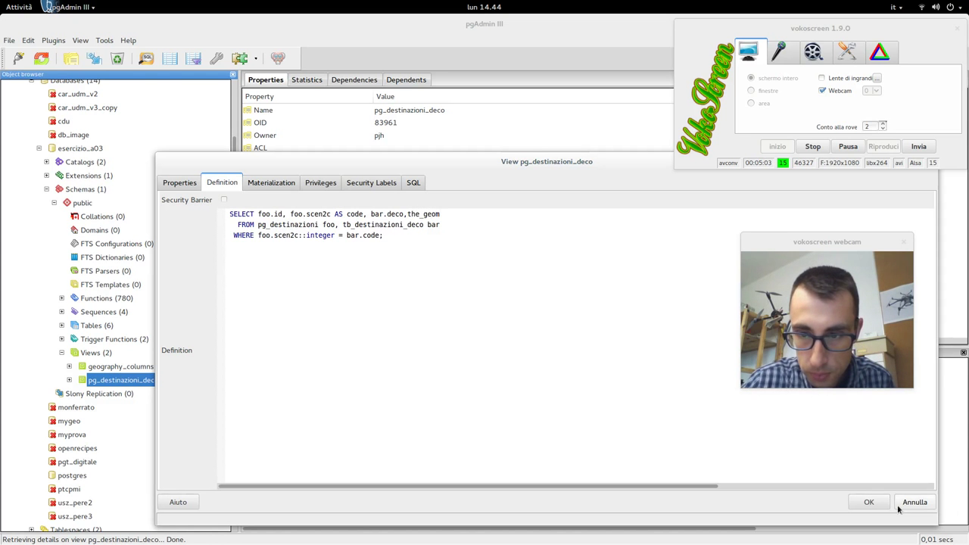
pyautogui.click(868, 502)
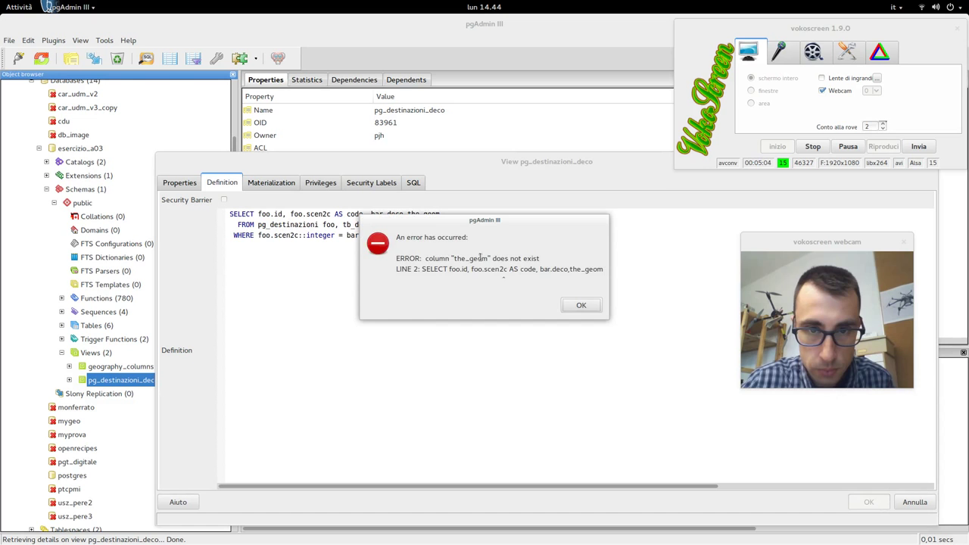
pyautogui.click(580, 305)
pyautogui.click(899, 505)
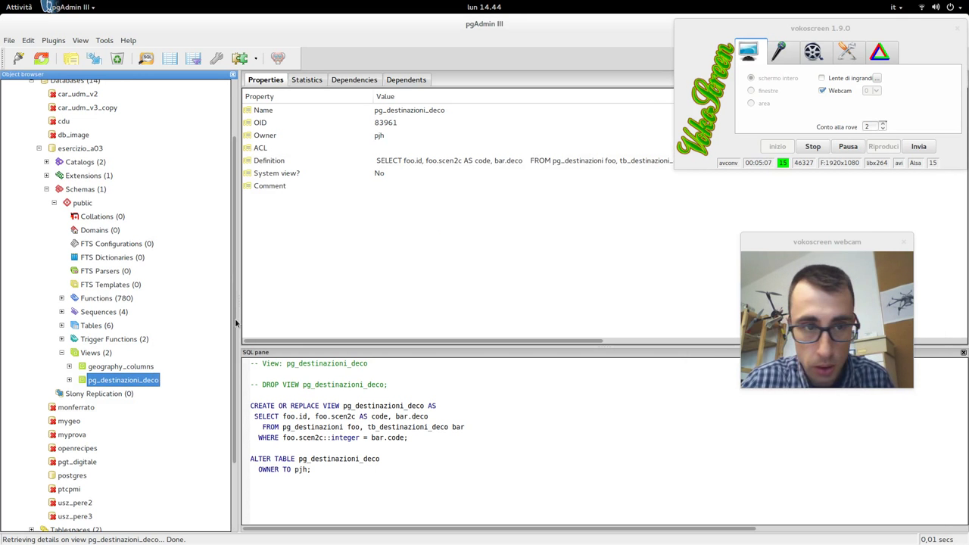
# - Copy the complete SELECT query from the definition of the pg_destinazioni_deco view and leave the view unmodified
pyautogui.doubleClick(150, 383)
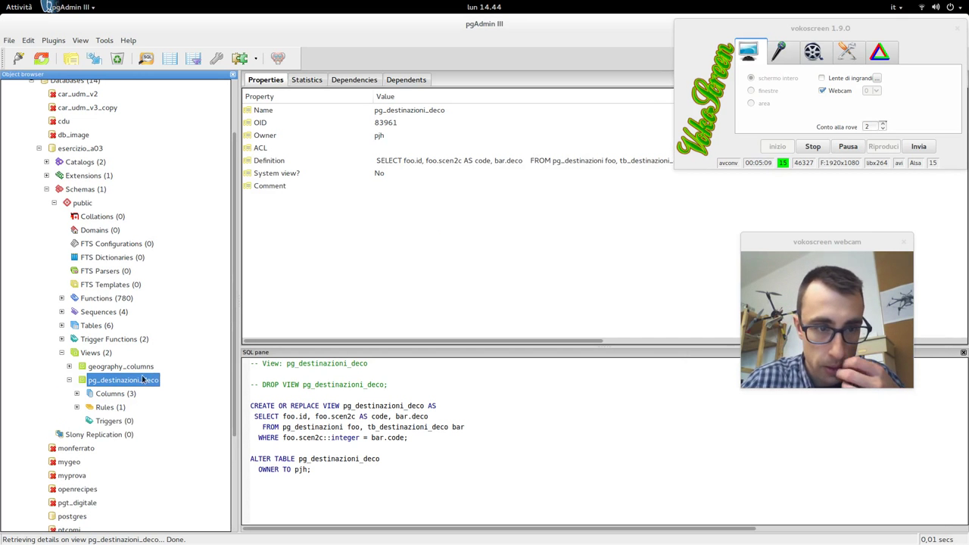
pyautogui.rightClick(135, 383)
pyautogui.click(159, 509)
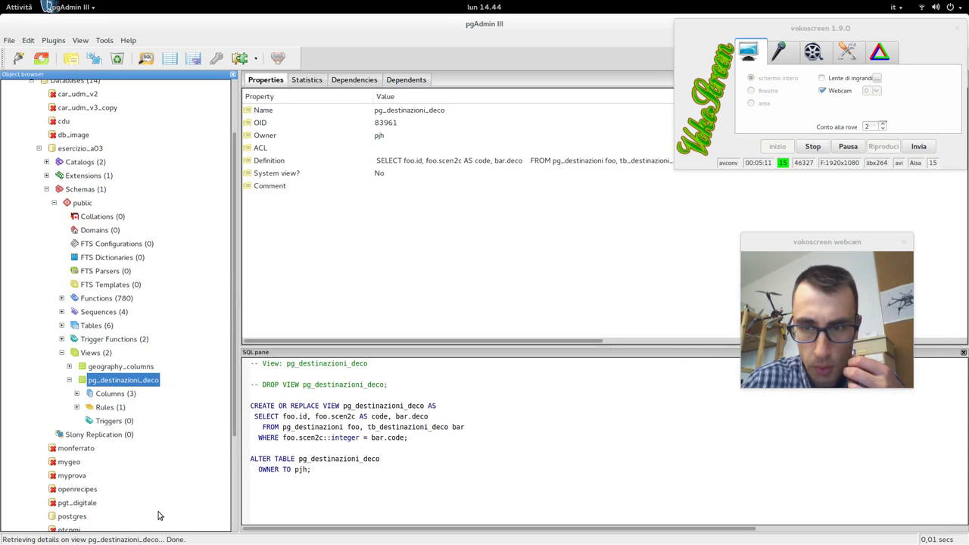
pyautogui.click(228, 184)
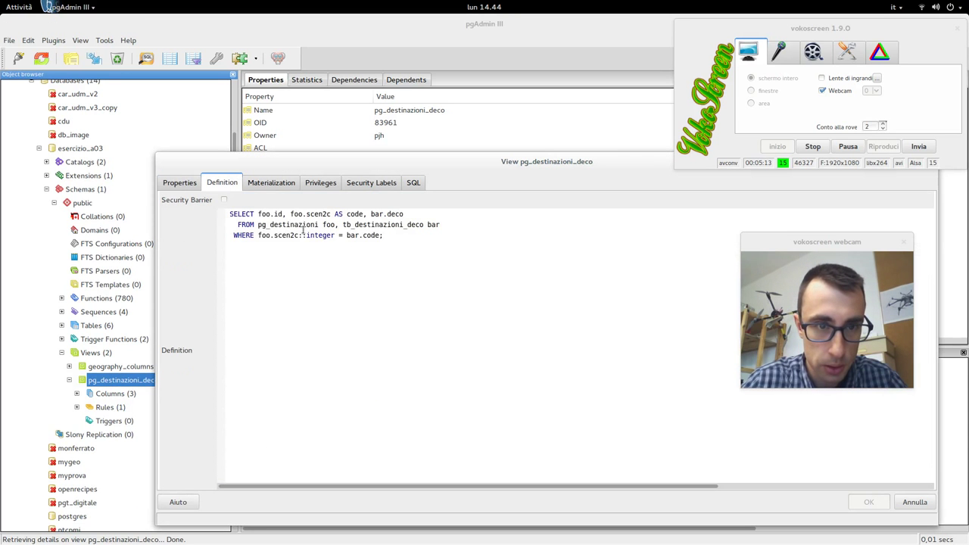
pyautogui.moveTo(396, 244); pyautogui.dragTo(148, 201)
pyautogui.hotkey('ctrl', 'c')
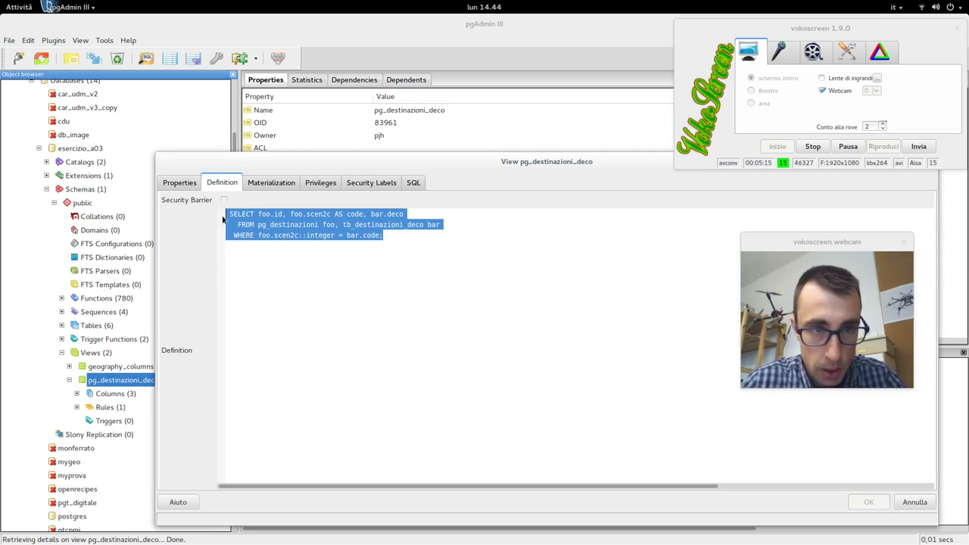
pyautogui.click(915, 502)
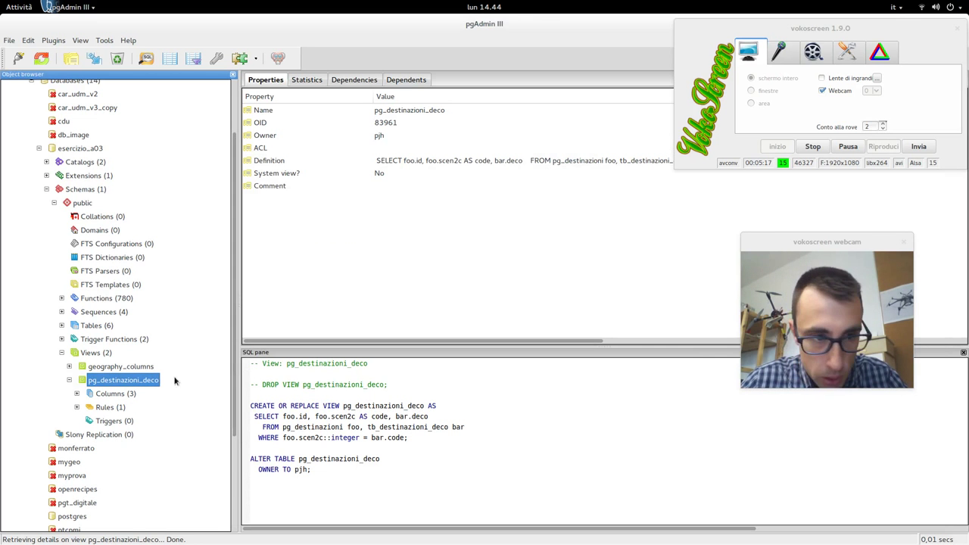
# - Set up a new view named pg_destinazioni_deco2 from the copied query, add foo.the_geom to its selected columns and try to save it
pyautogui.rightClick(106, 353)
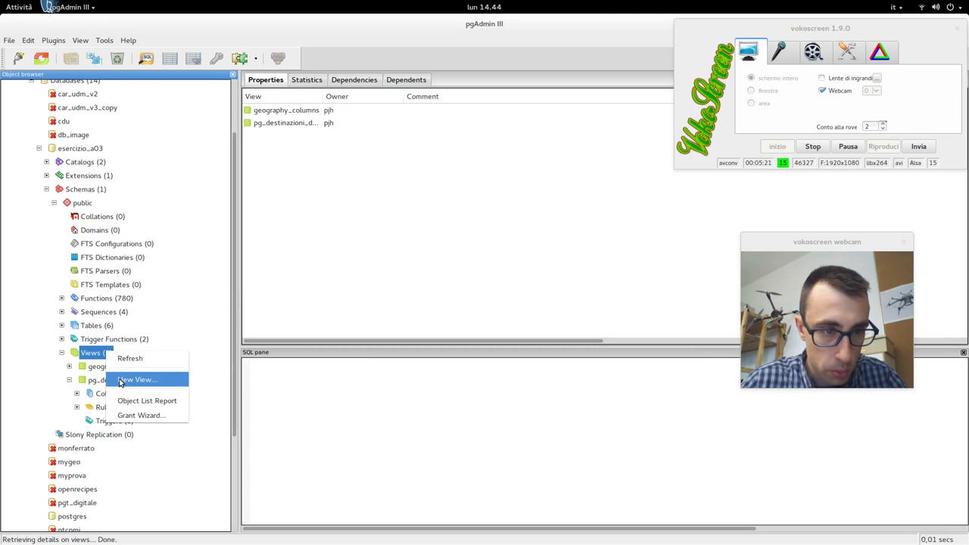
pyautogui.click(122, 381)
pyautogui.write('pg_destinazioni_deco2')
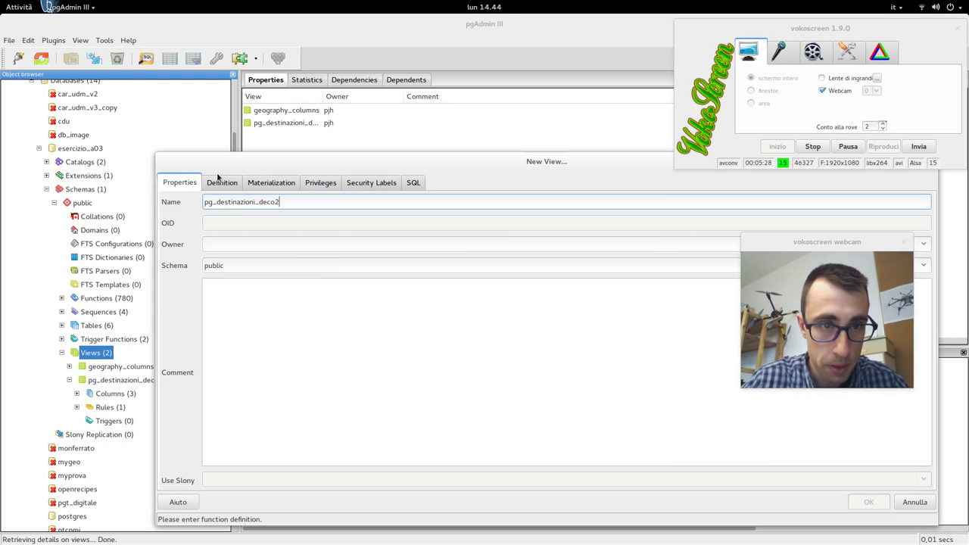
pyautogui.click(215, 182)
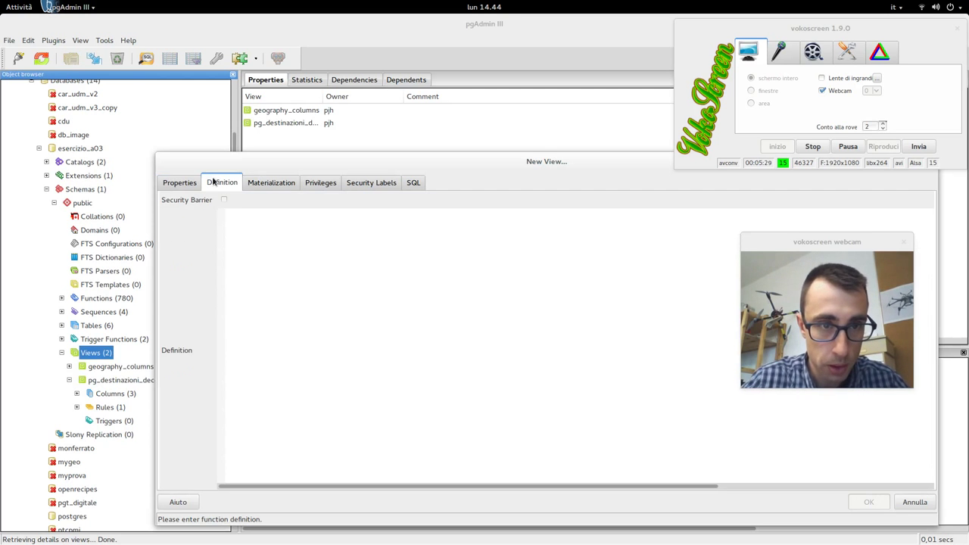
pyautogui.hotkey('ctrl', 'v')
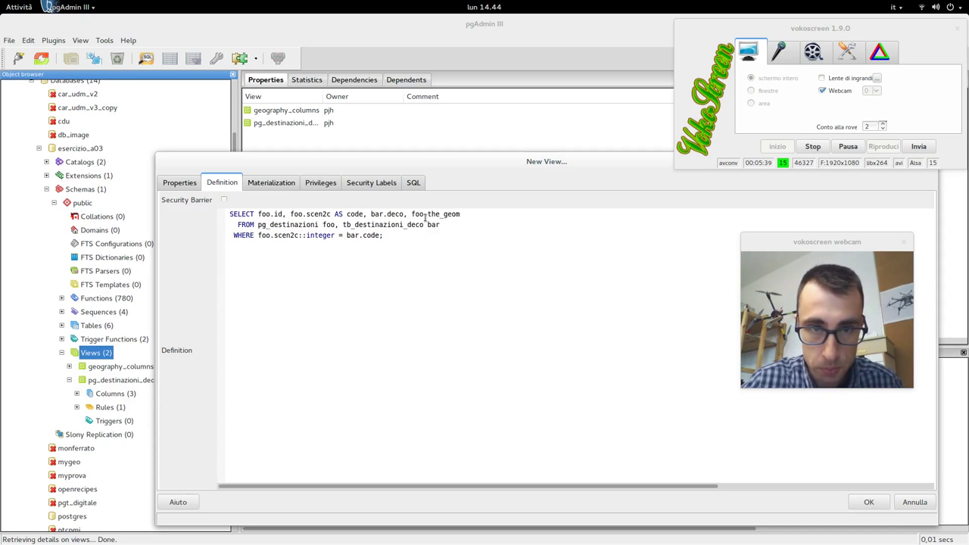
pyautogui.click(878, 507)
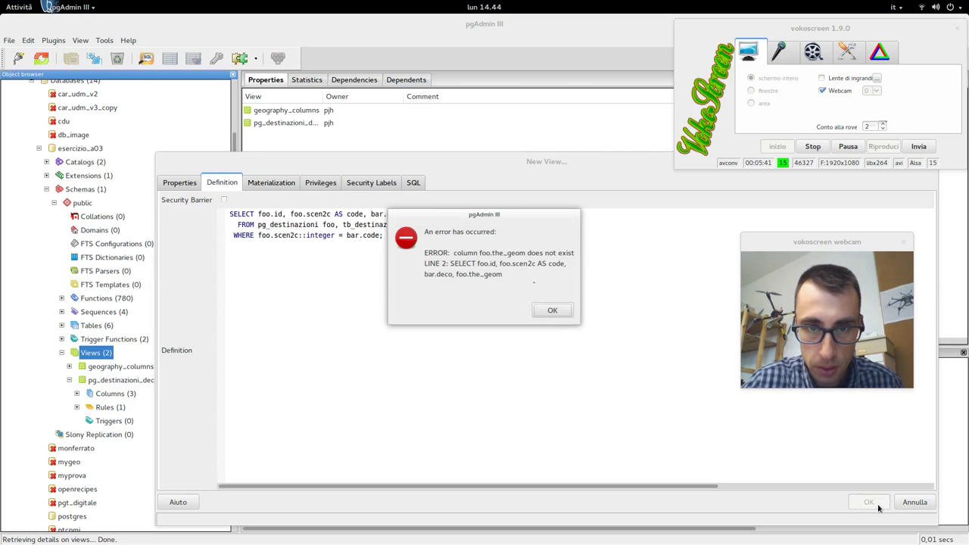
pyautogui.click(553, 311)
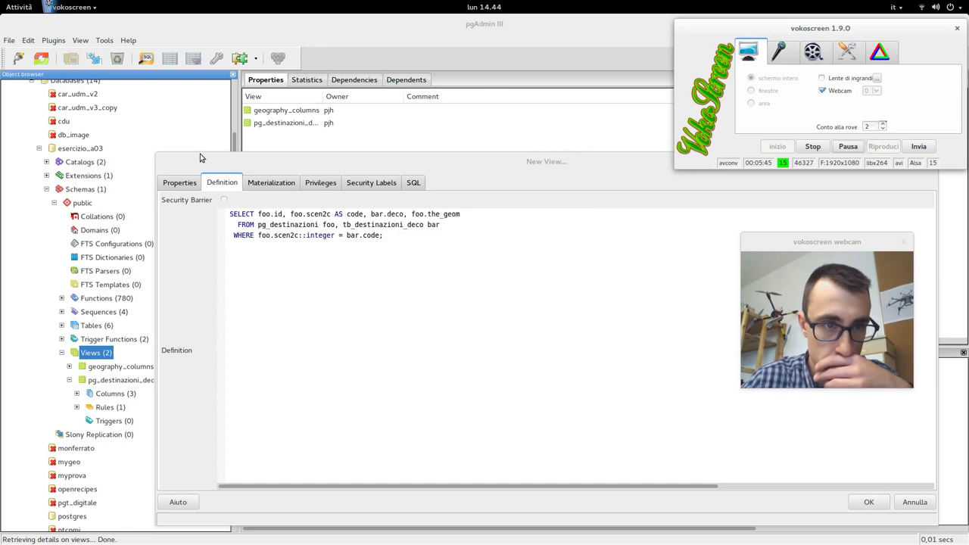
# - Check the column names of the pg_destinazioni table, correct foo.the_geom to foo.geom in the new view's query and create the view
pyautogui.moveTo(200, 157); pyautogui.dragTo(437, 237)
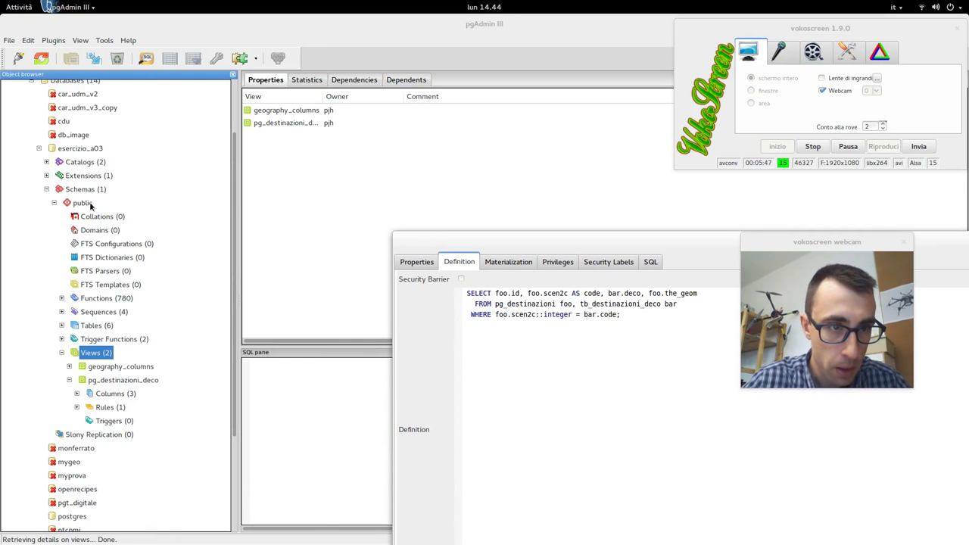
pyautogui.click(109, 325)
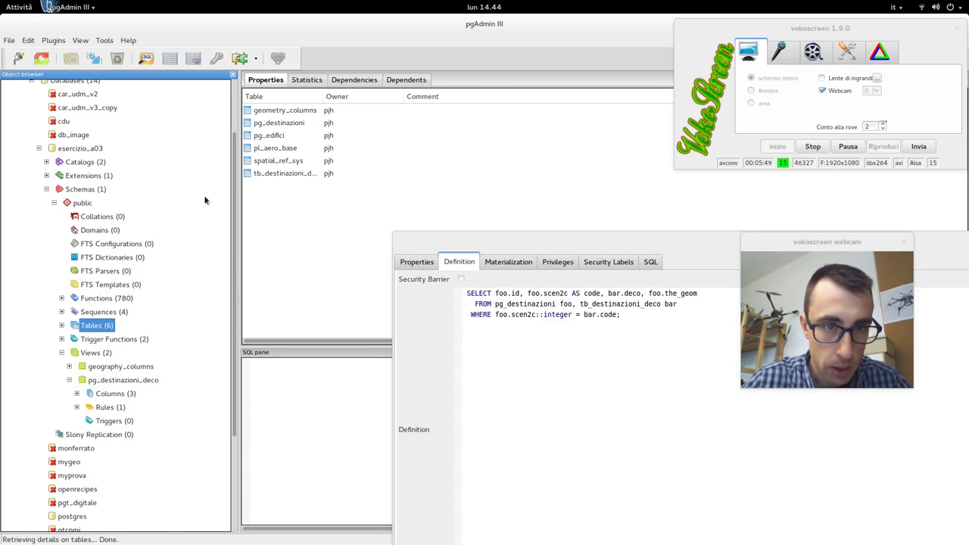
pyautogui.click(285, 124)
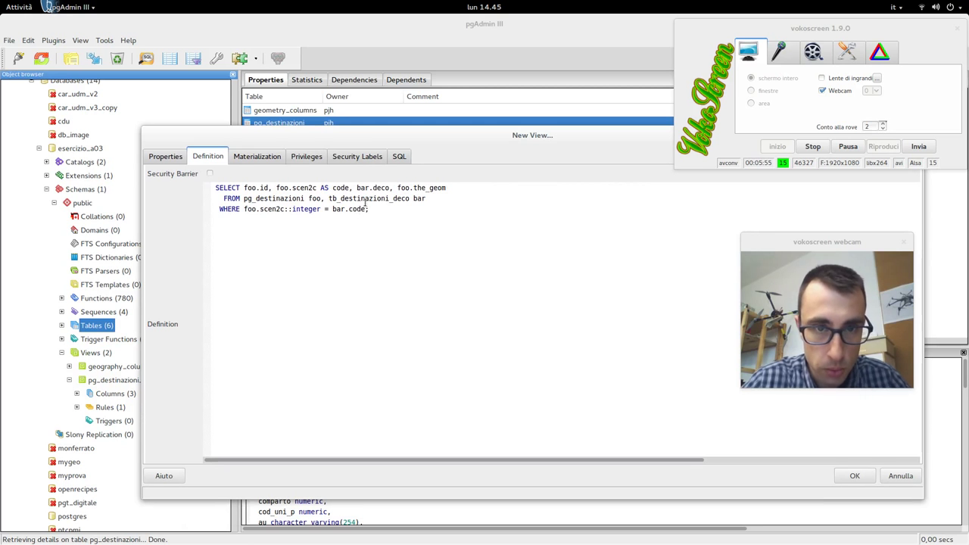
pyautogui.press('BackSpace')
pyautogui.press('BackSpace')
pyautogui.press('BackSpace')
pyautogui.press('BackSpace')
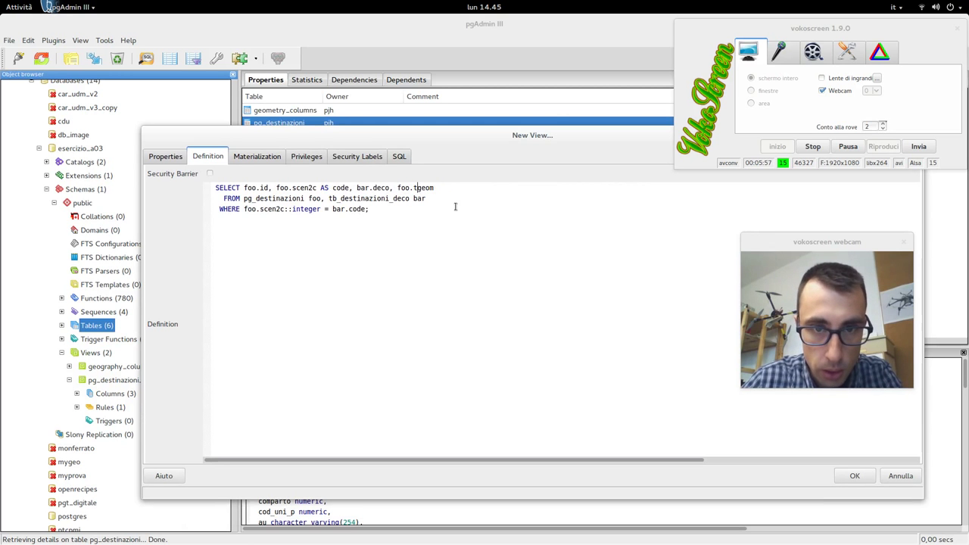
pyautogui.click(856, 477)
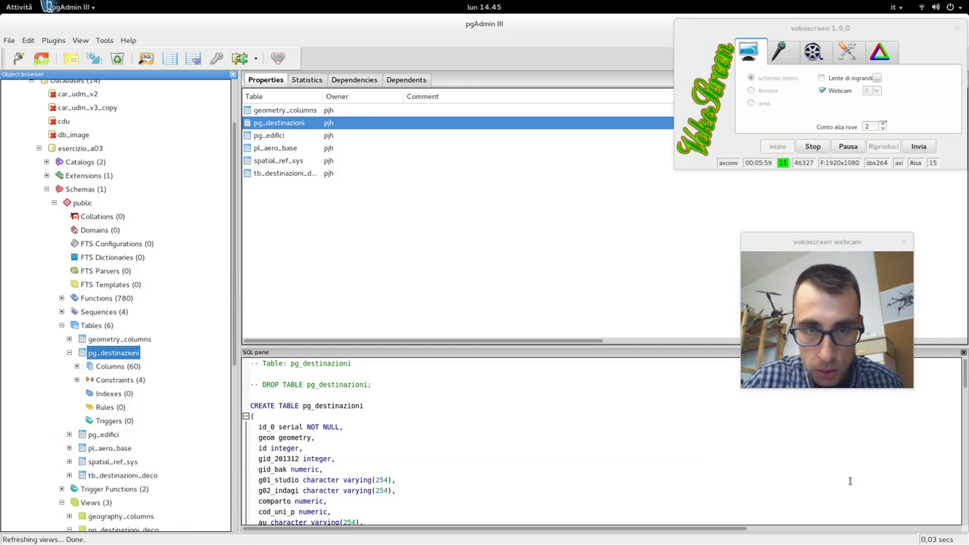
# - Drop the old pg_destinazioni_deco view with the cascaded option from the public schema and refresh the list of views
pyautogui.click(62, 325)
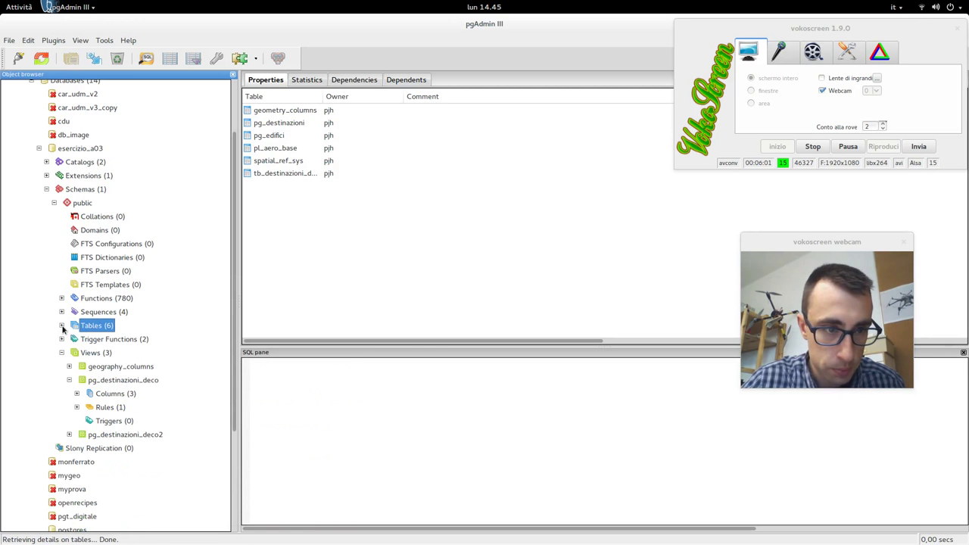
pyautogui.click(47, 190)
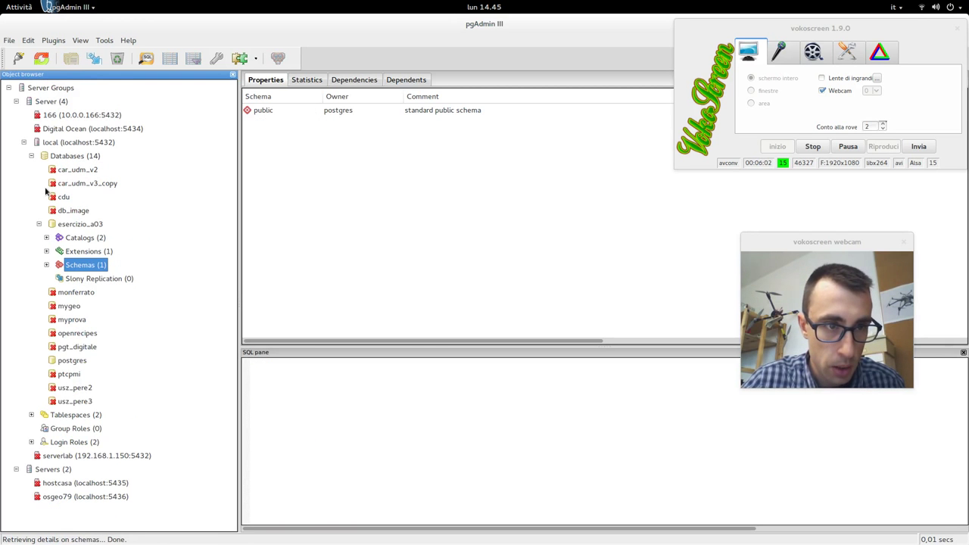
pyautogui.click(46, 266)
pyautogui.click(93, 430)
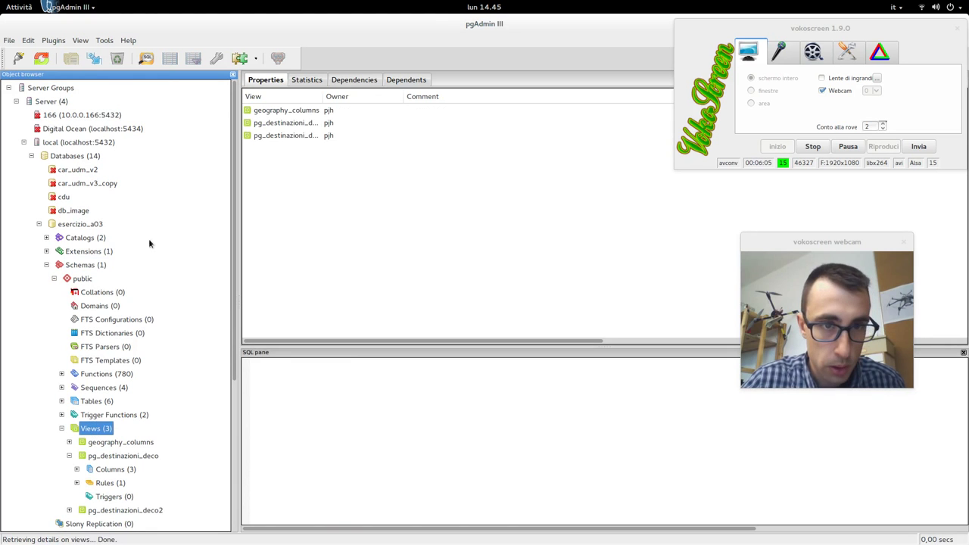
pyautogui.moveTo(323, 98); pyautogui.dragTo(424, 98)
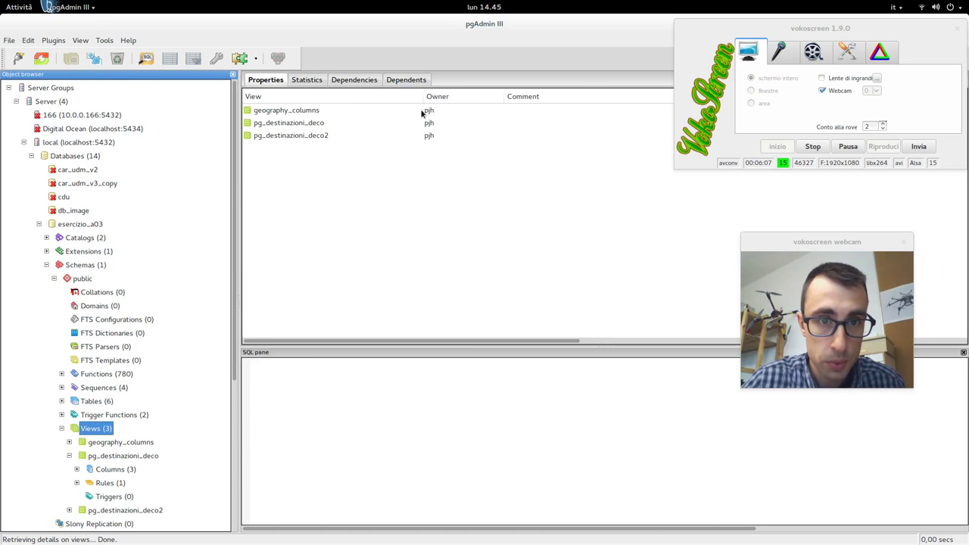
pyautogui.rightClick(320, 127)
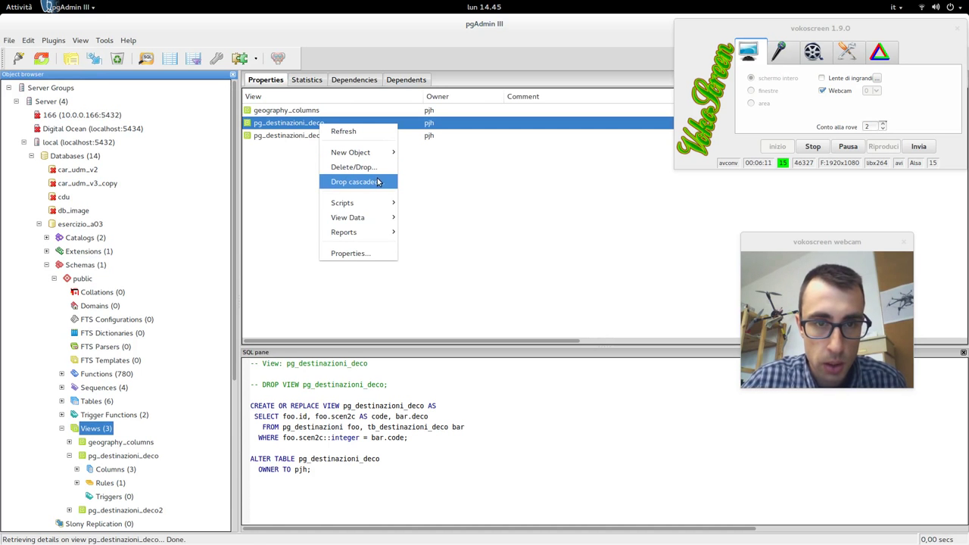
pyautogui.click(380, 182)
pyautogui.click(571, 311)
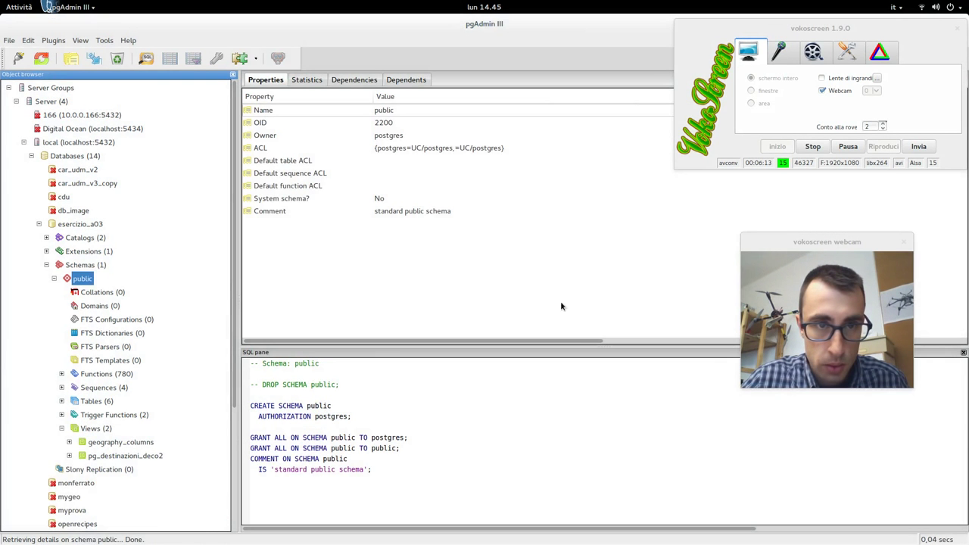
pyautogui.click(96, 428)
pyautogui.click(41, 58)
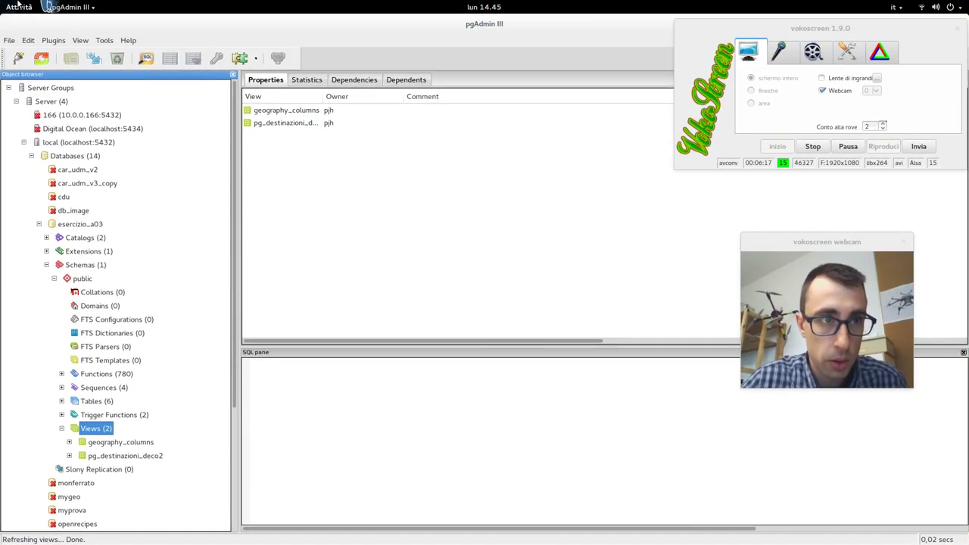
# - Switch to QGIS and remove the pg_destinazioni table without geometry from the project's layers
pyautogui.moveTo(0, 0)
pyautogui.click(423, 136)
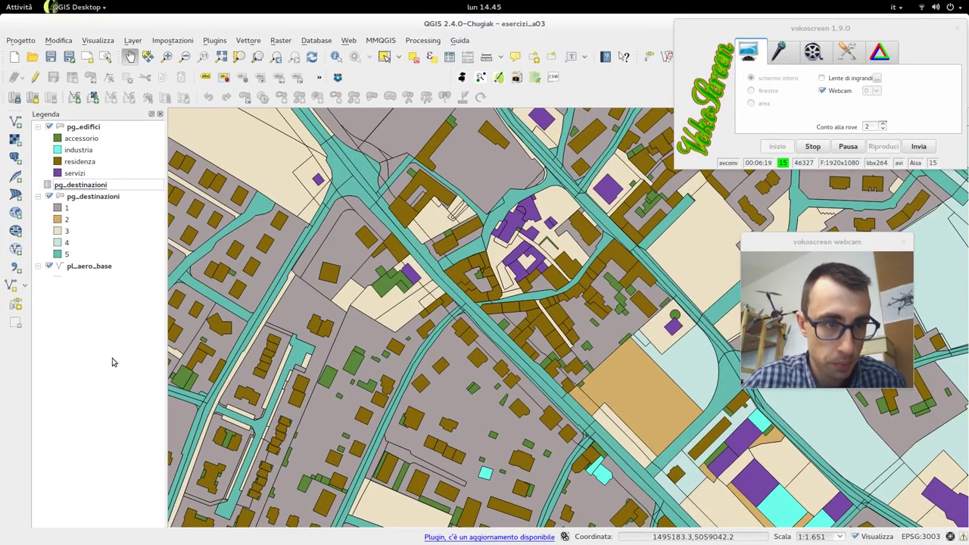
pyautogui.rightClick(99, 187)
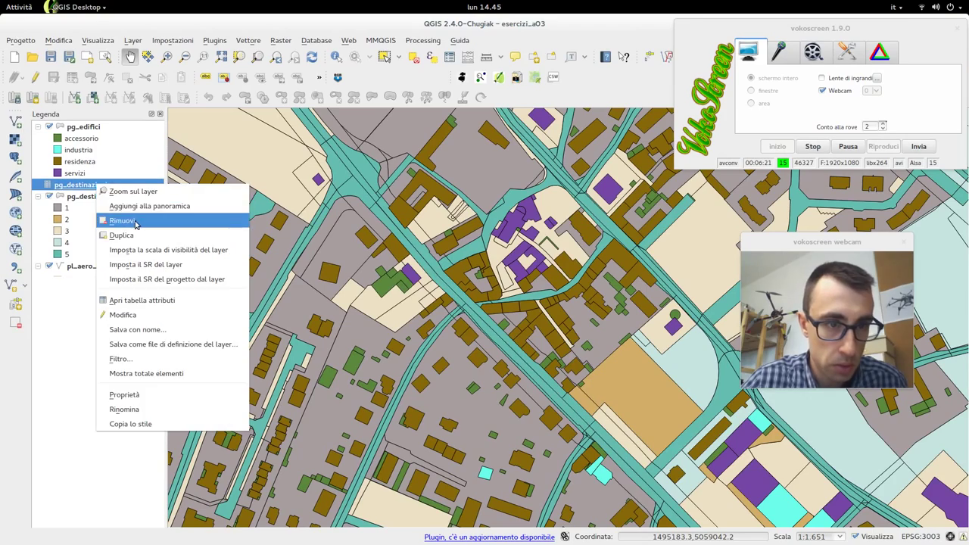
pyautogui.click(135, 223)
pyautogui.click(521, 303)
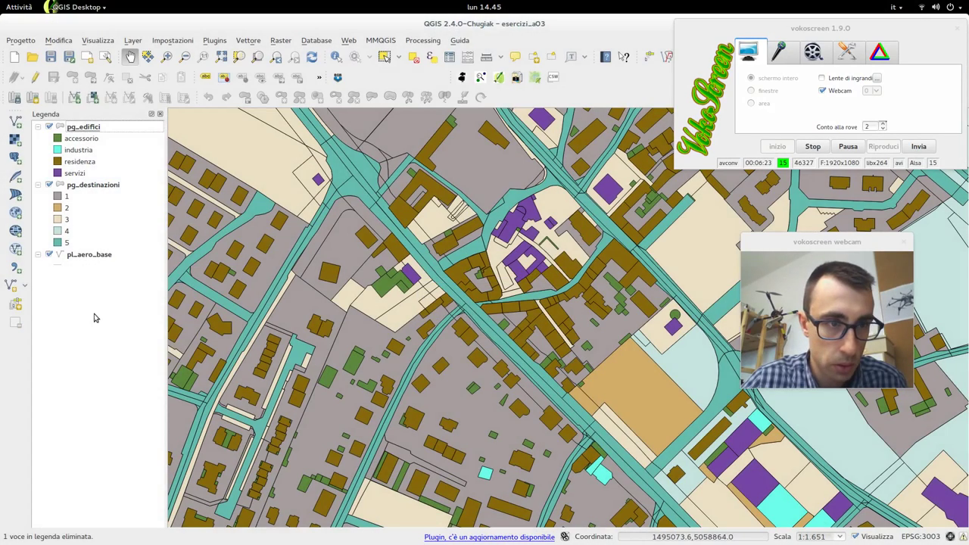
# - Connect to conn_esercizio_a03, try to add the pg_destinazioni_deco2 view as a layer and dismiss the resulting message
pyautogui.click(196, 145)
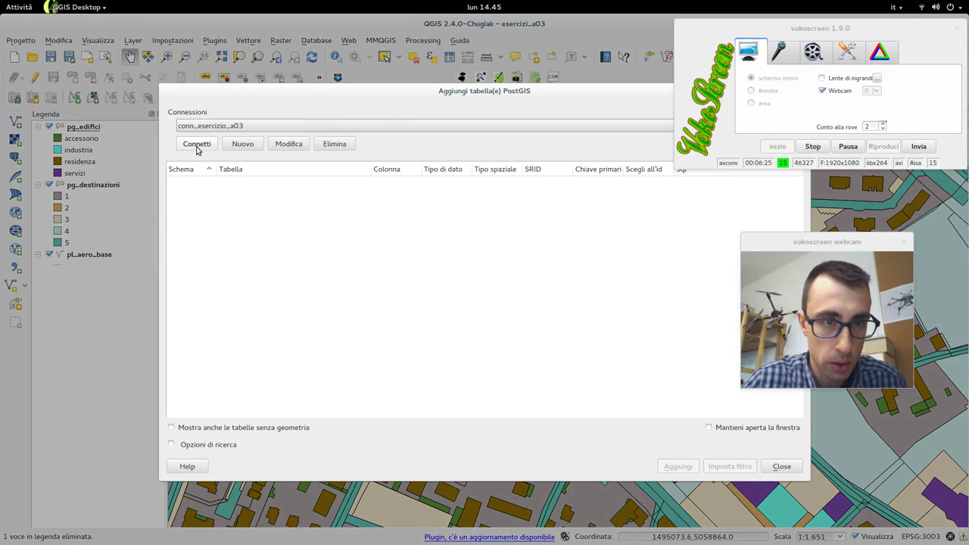
pyautogui.click(174, 184)
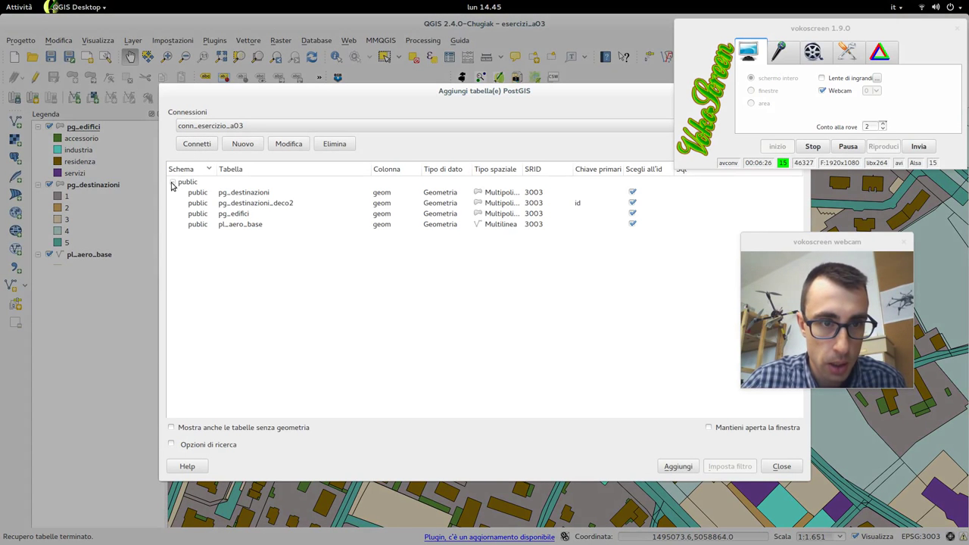
pyautogui.click(274, 205)
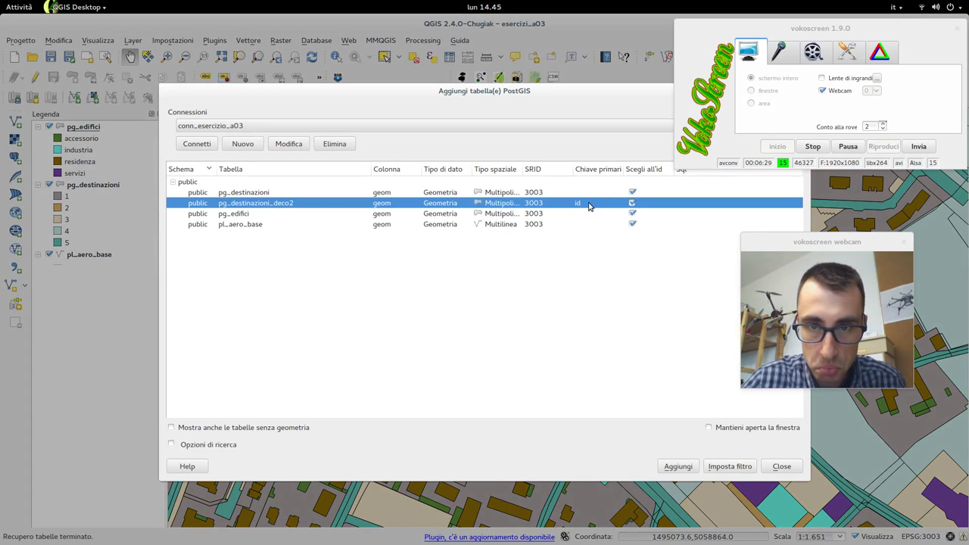
pyautogui.click(679, 466)
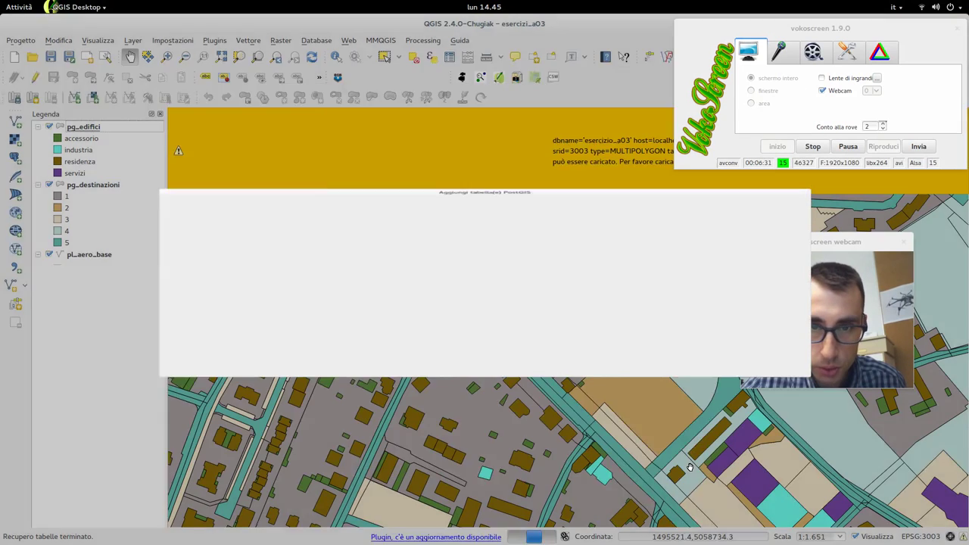
pyautogui.moveTo(772, 29); pyautogui.dragTo(475, 225)
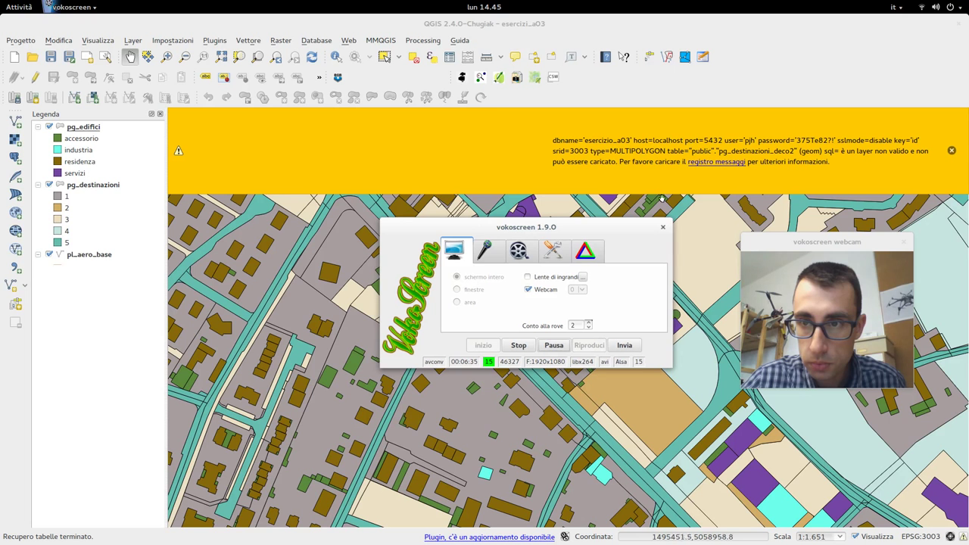
pyautogui.click(951, 150)
pyautogui.moveTo(612, 227); pyautogui.dragTo(843, 57)
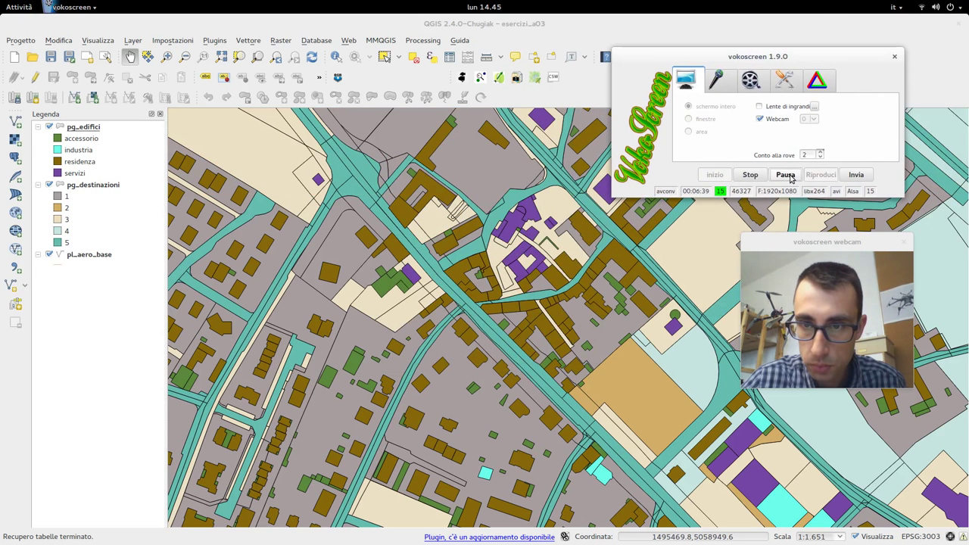
pyautogui.click(793, 174)
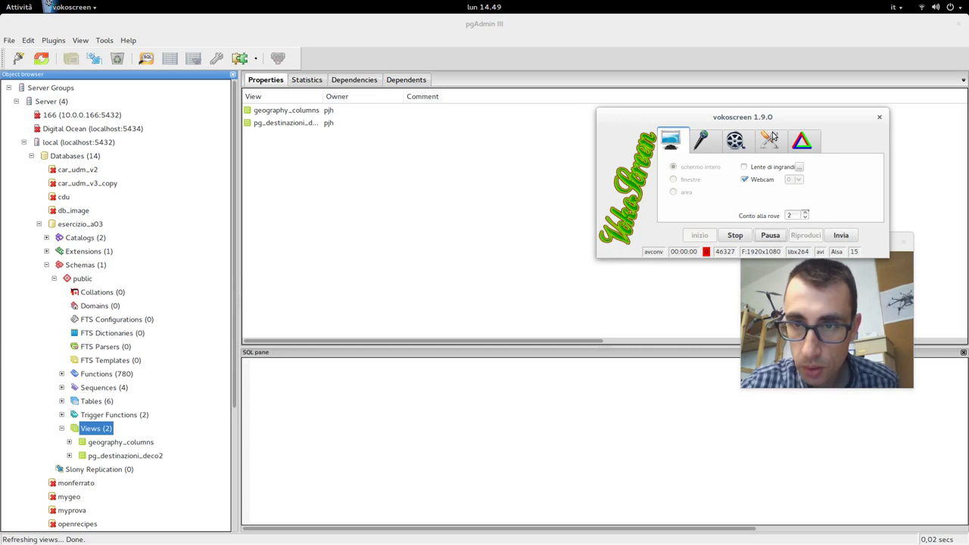
pyautogui.moveTo(772, 118); pyautogui.dragTo(803, 393)
pyautogui.moveTo(849, 250); pyautogui.dragTo(861, 171)
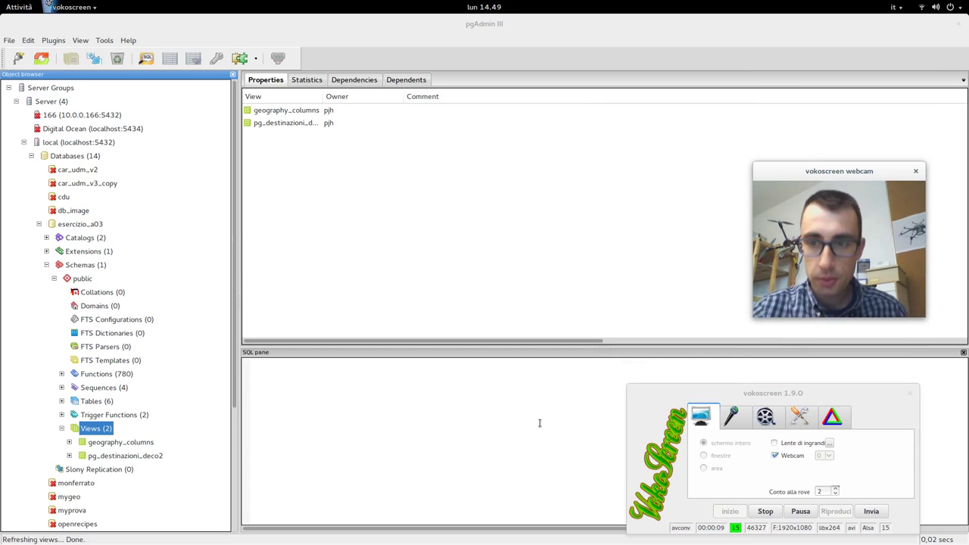
# - Inspect the SQL definition of the pg_destinazioni_deco2 view, particularly the foo.id column in its SELECT list
pyautogui.moveTo(324, 96); pyautogui.dragTo(369, 96)
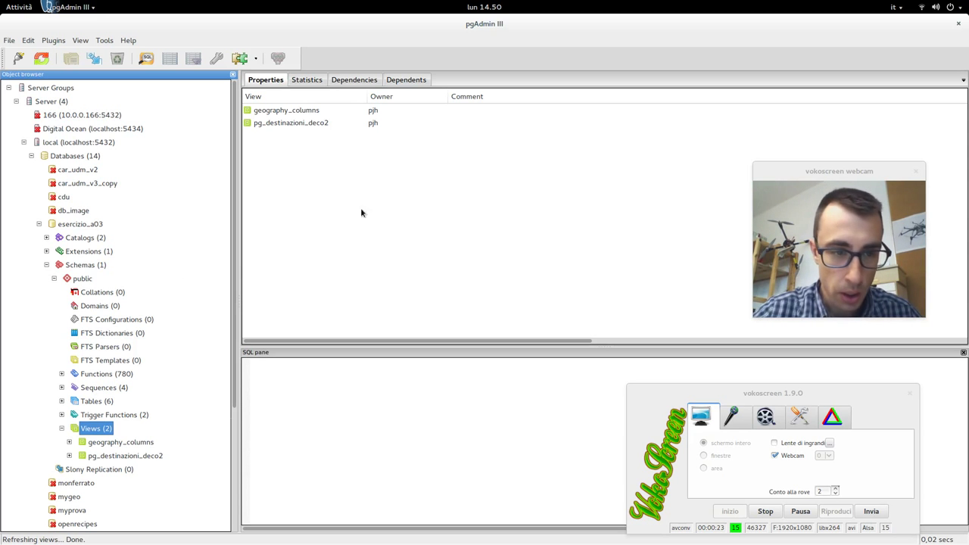
pyautogui.click(156, 456)
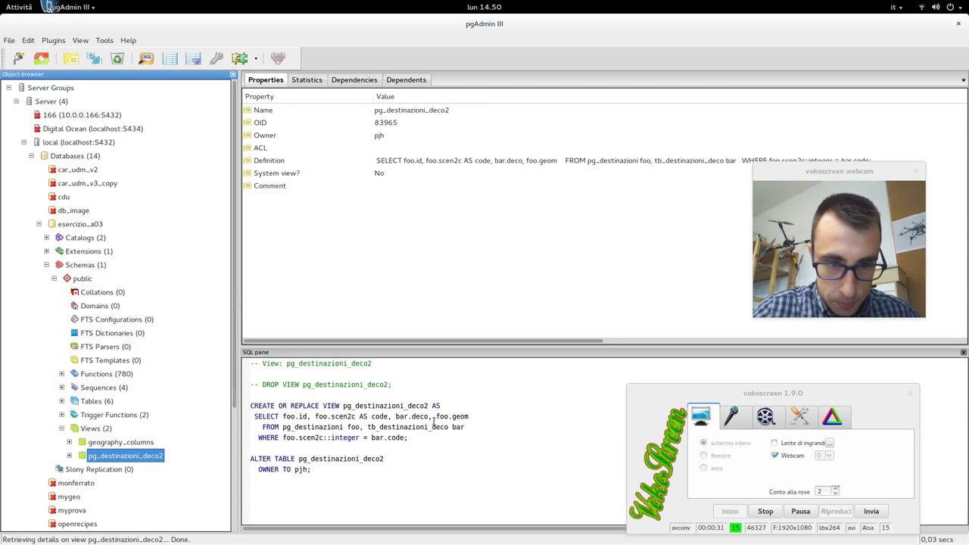
pyautogui.moveTo(286, 417); pyautogui.dragTo(312, 417)
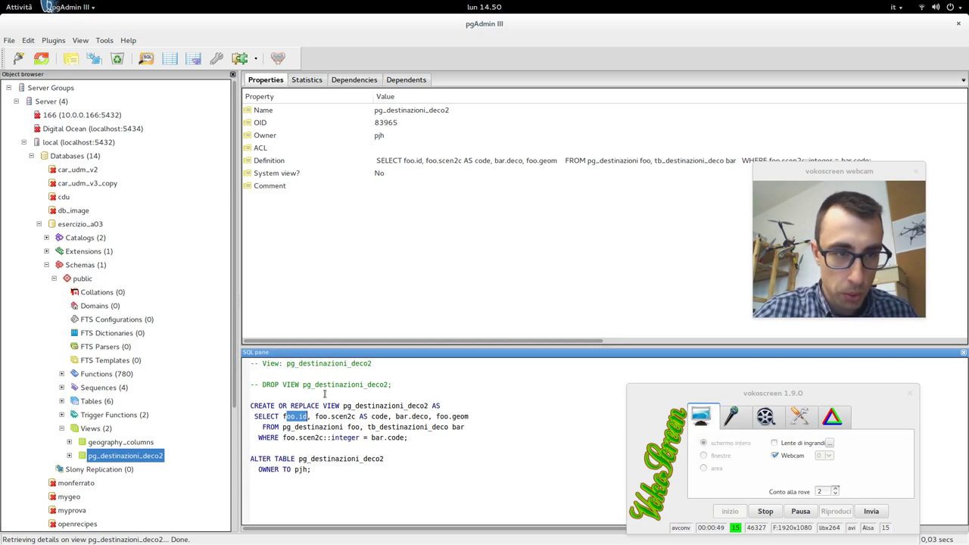
pyautogui.click(372, 426)
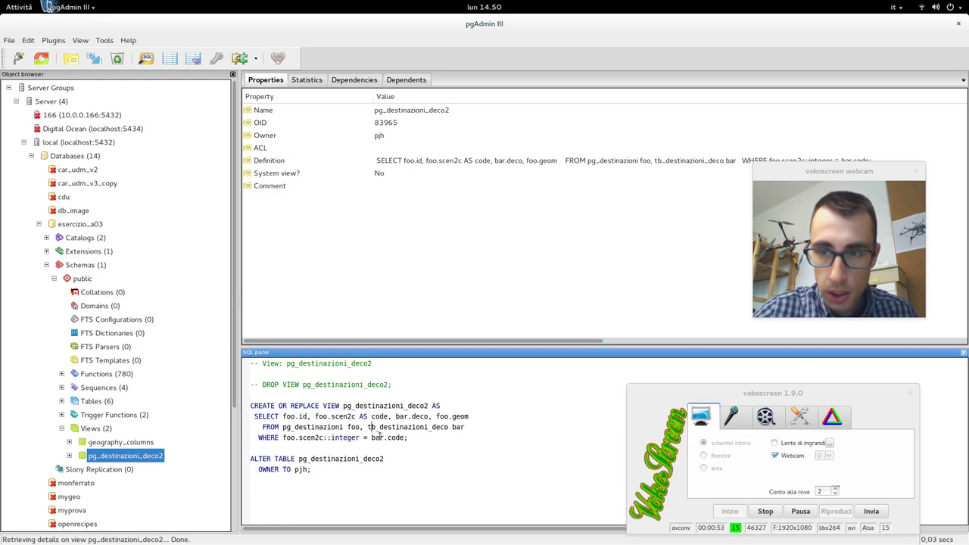
# - Switch to Firefox and open cityplanner.it in a new tab
pyautogui.moveTo(0, 0)
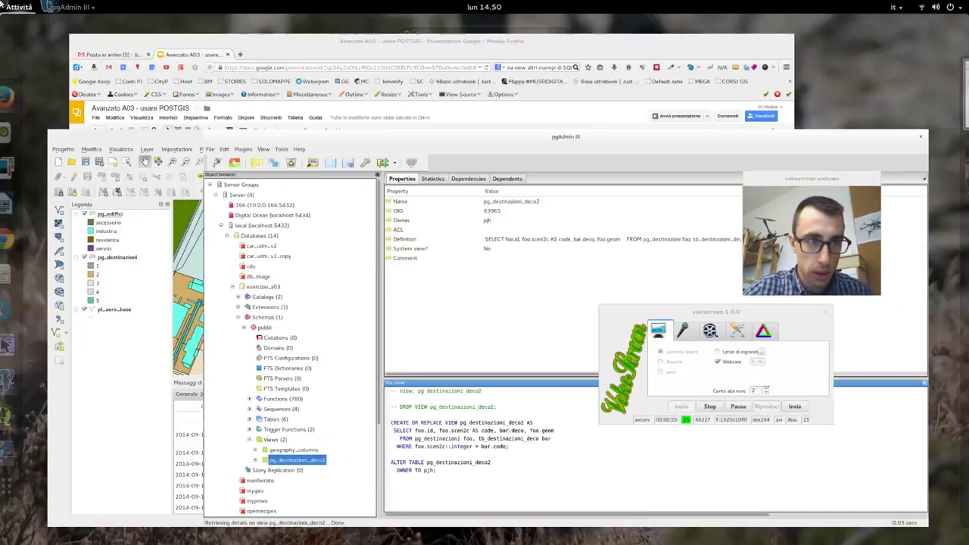
pyautogui.click(462, 238)
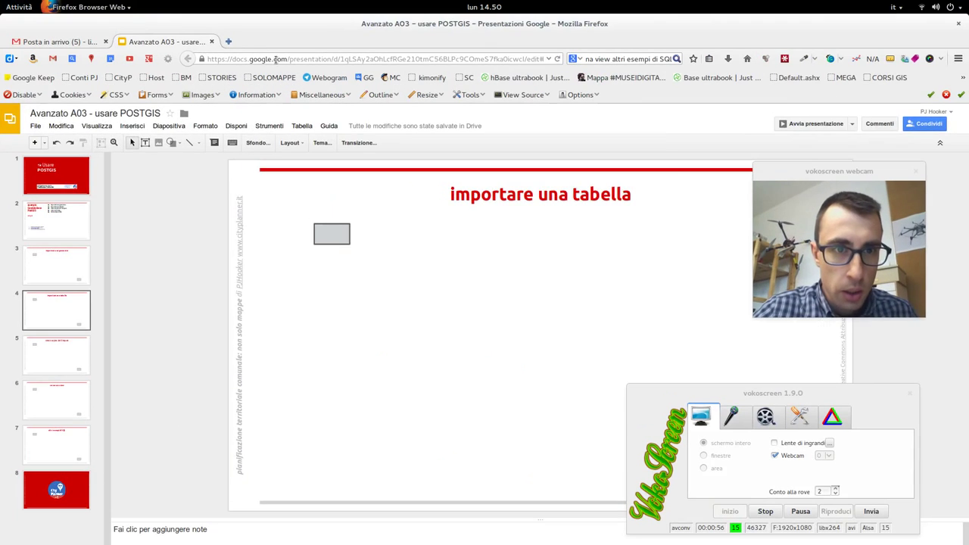
pyautogui.click(228, 42)
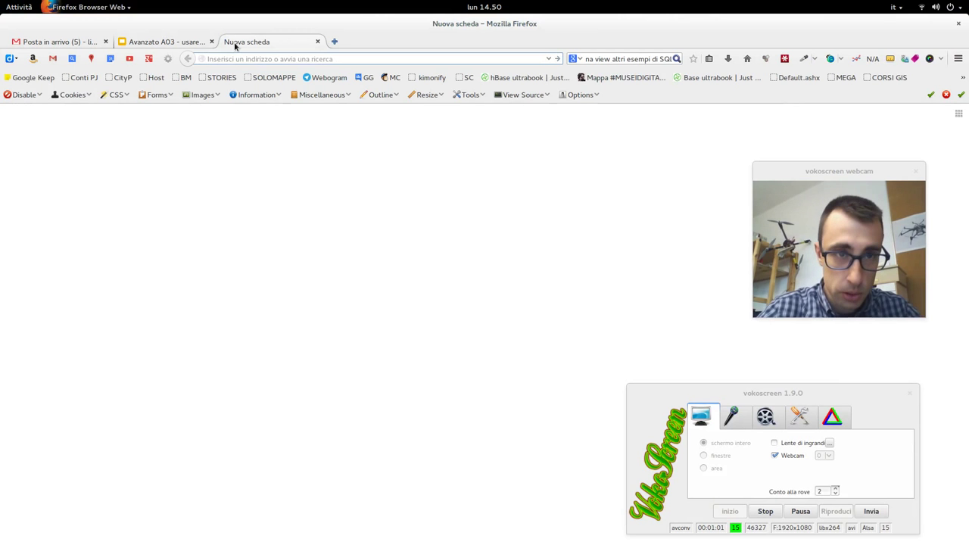
pyautogui.write('cost')
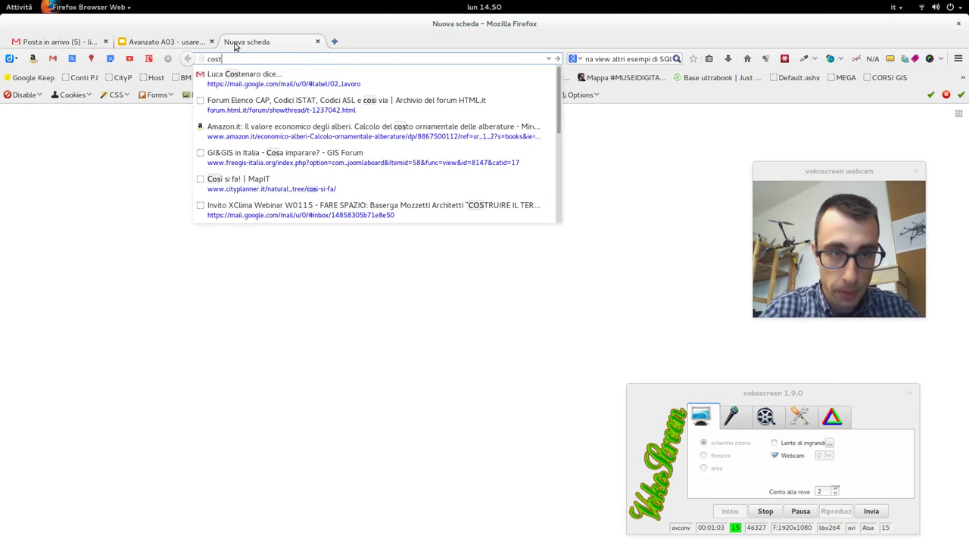
pyautogui.press('BackSpace')
pyautogui.press('BackSpace')
pyautogui.press('BackSpace')
pyautogui.press('BackSpace')
pyautogui.write('city')
pyautogui.press('Right')
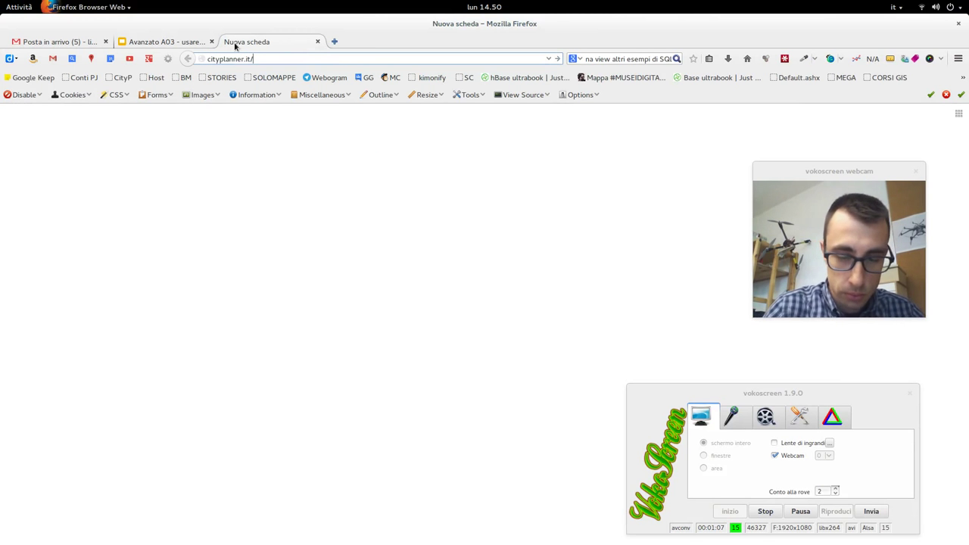
pyautogui.press('Return')
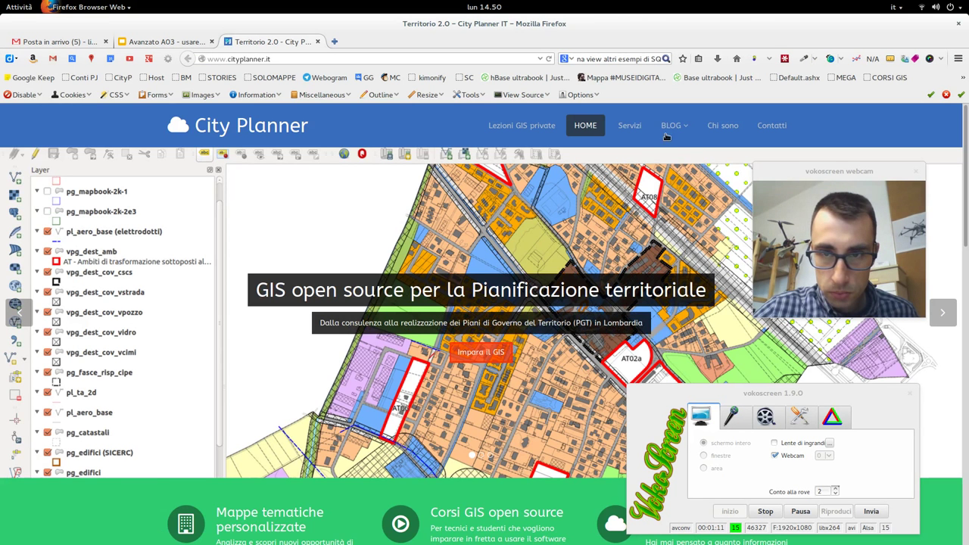
# - Open the PostGIS stringa per stringa blog category, check the query in the SELECT alberi monumentali article and return to the category list
pyautogui.moveTo(670, 134)
pyautogui.click(694, 168)
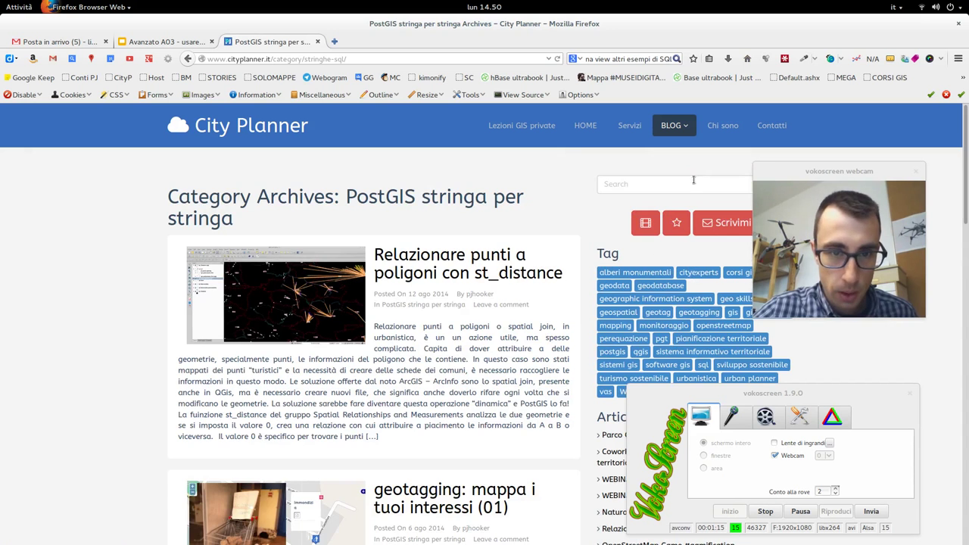
pyautogui.scroll(-12, 451, 306)
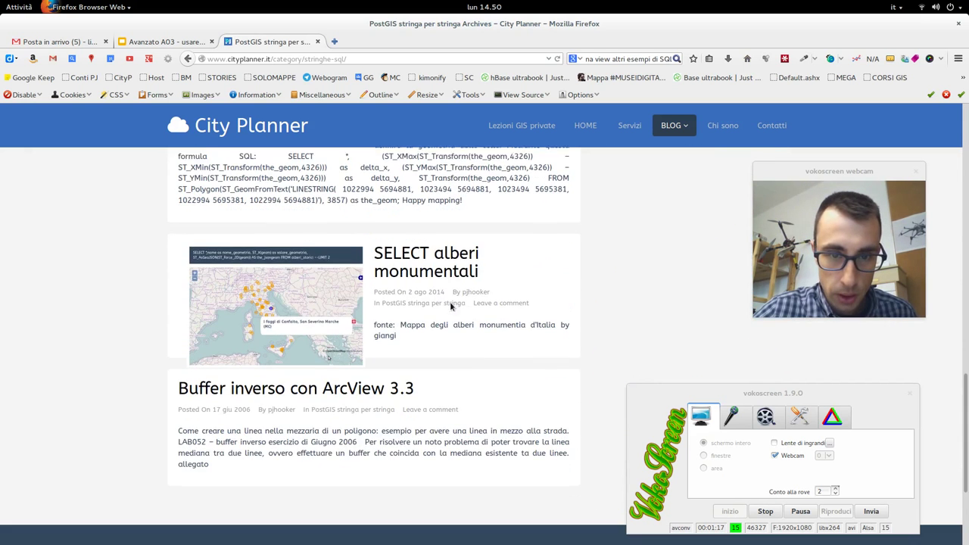
pyautogui.click(464, 259)
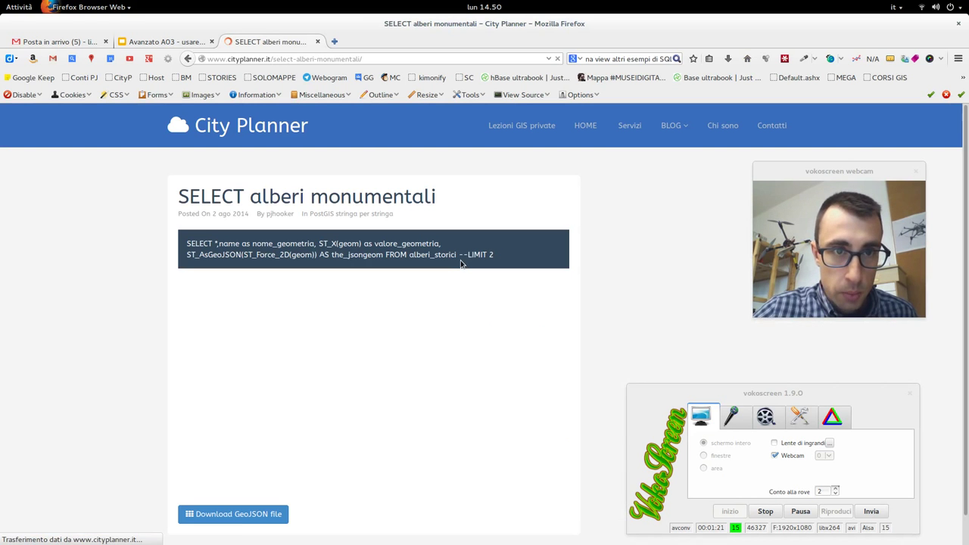
pyautogui.click(190, 59)
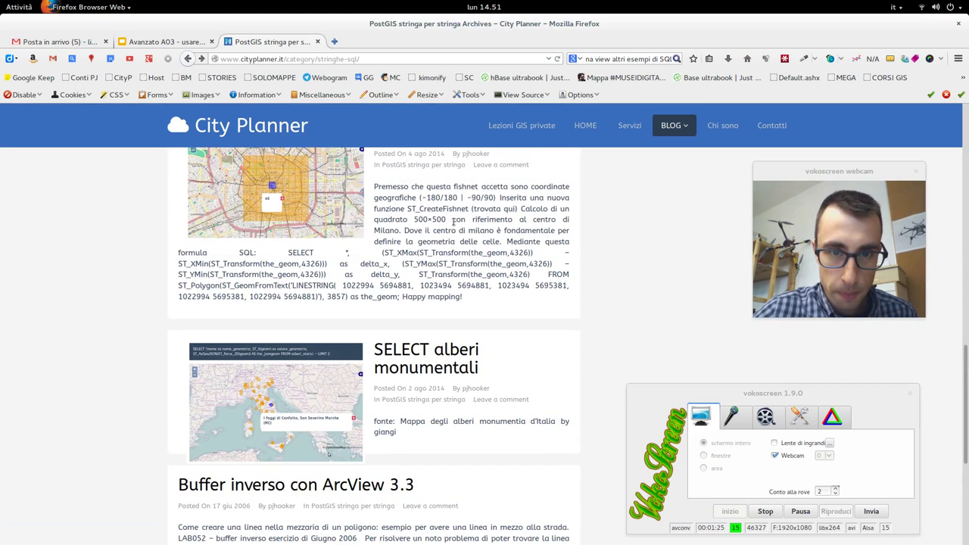
# - Open the PostGIS: ST_CreateFishnet article and copy ROW_NUMBER() OVER (ORDER BY cells.geom ASC) AS nome_geometria from its query
pyautogui.scroll(2, 446, 179)
pyautogui.click(421, 201)
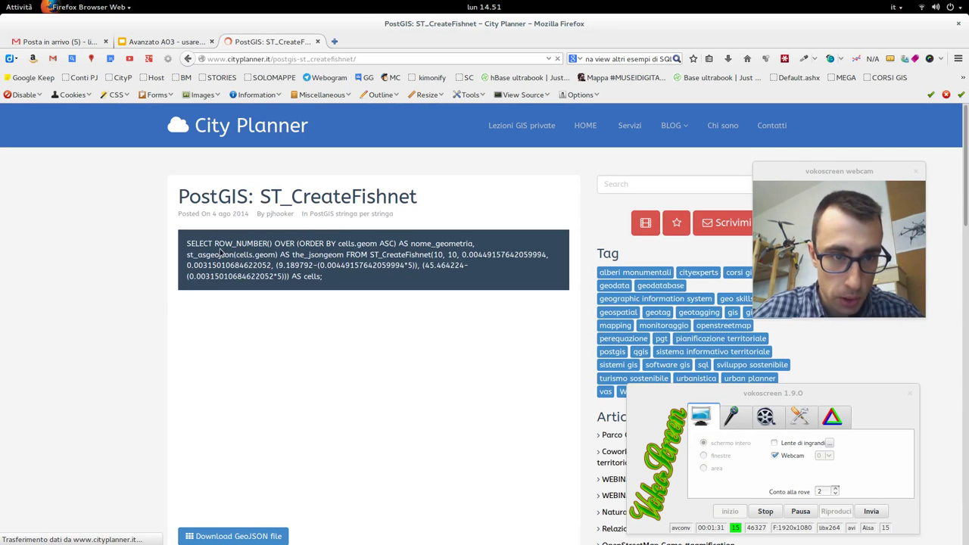
pyautogui.moveTo(216, 243); pyautogui.dragTo(467, 240)
pyautogui.hotkey('ctrl', 'c')
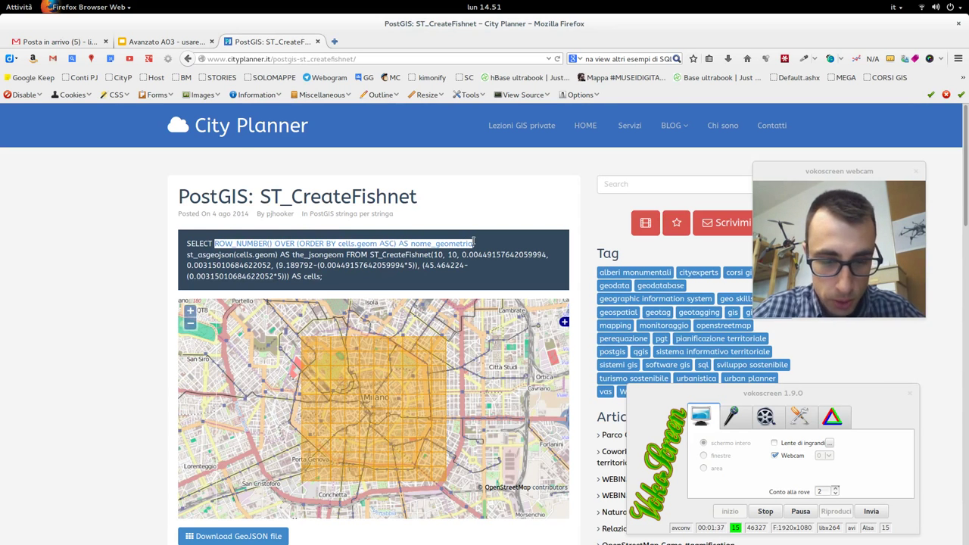
# - Switch to pgAdmin III and open the editable definition of the pg_destinazioni_deco2 view
pyautogui.click(11, 5)
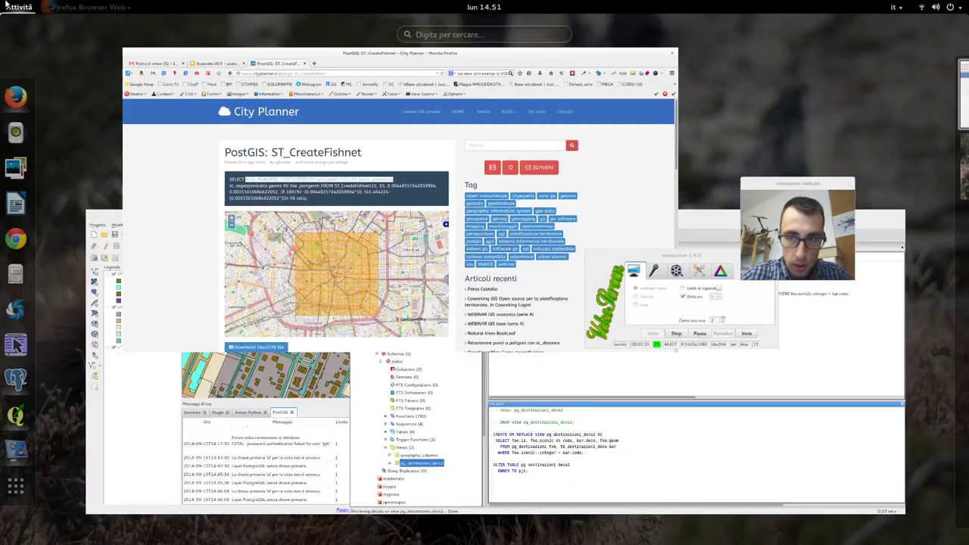
pyautogui.click(364, 351)
pyautogui.click(18, 7)
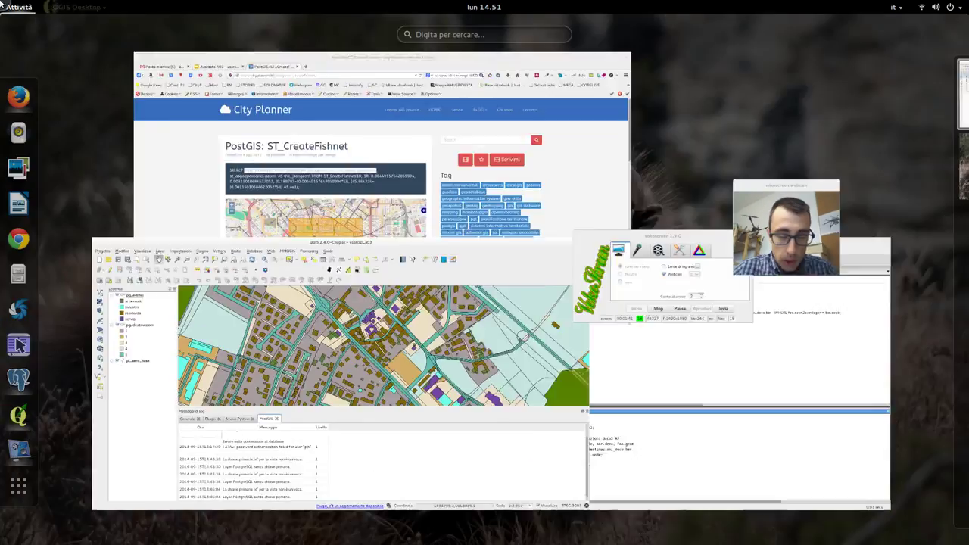
pyautogui.click(593, 417)
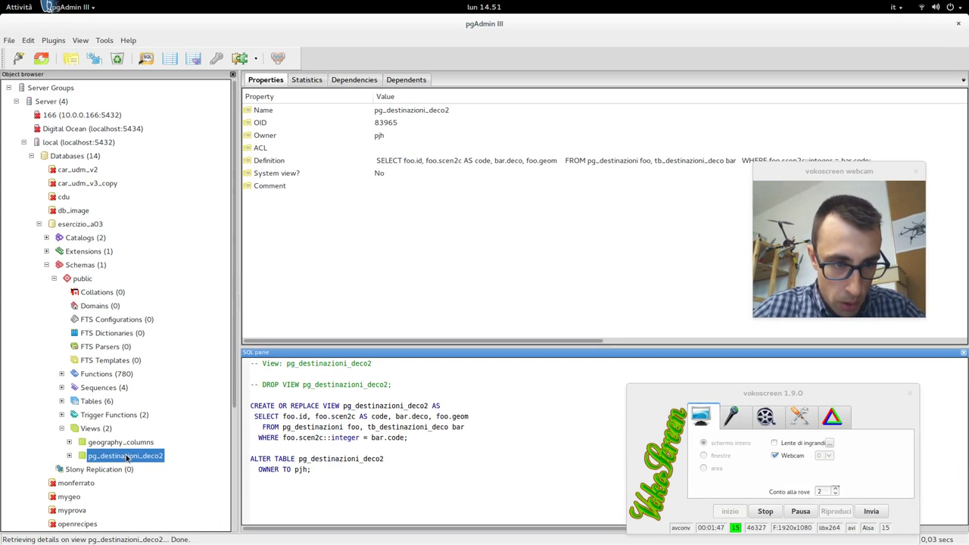
pyautogui.rightClick(127, 457)
pyautogui.click(178, 536)
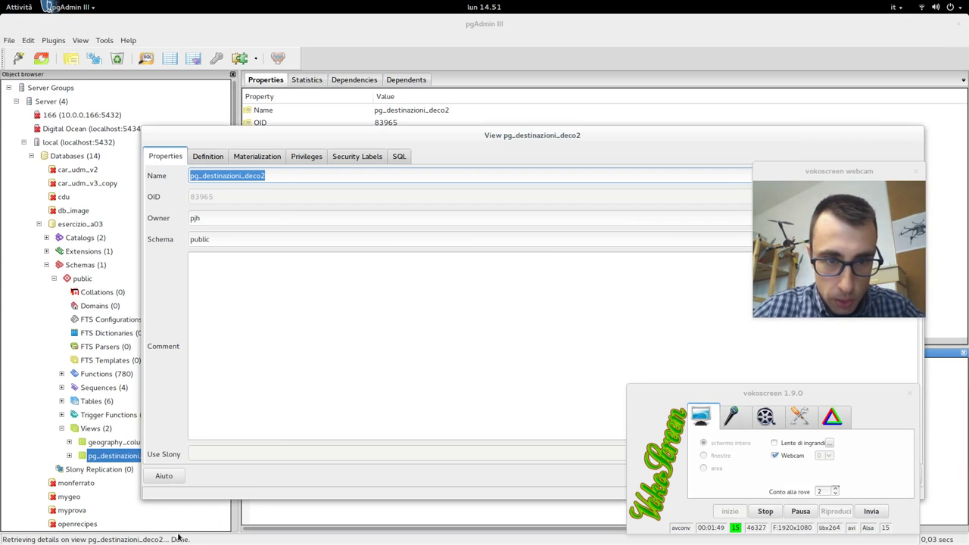
pyautogui.click(214, 157)
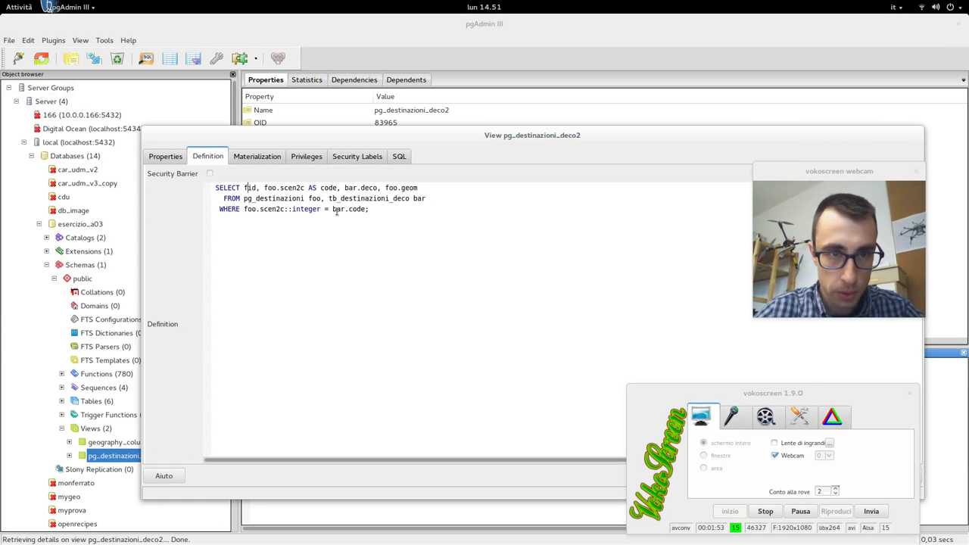
# - Replace foo.id with the copied ROW_NUMBER() expression followed by as id, and change its ordering column from cells.geom to foo.geom
pyautogui.hotkey('ctrl', 'v')
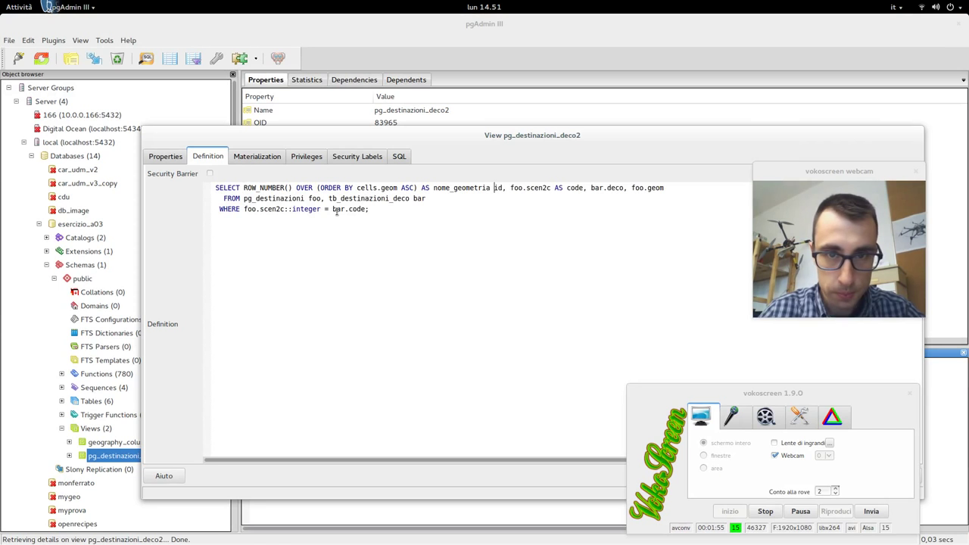
pyautogui.write('as')
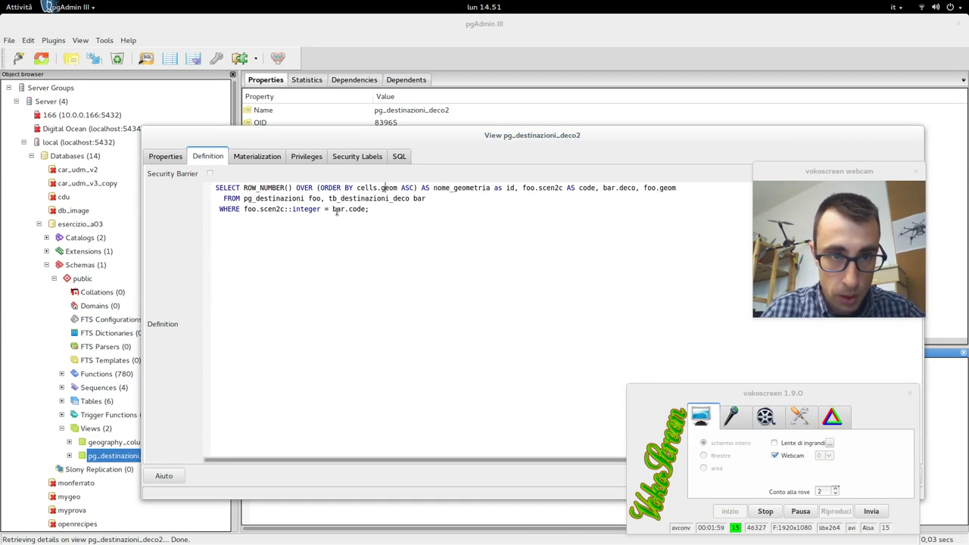
pyautogui.press('Right')
pyautogui.press('Right')
pyautogui.press('BackSpace')
pyautogui.press('BackSpace')
pyautogui.press('BackSpace')
pyautogui.press('BackSpace')
pyautogui.press('BackSpace')
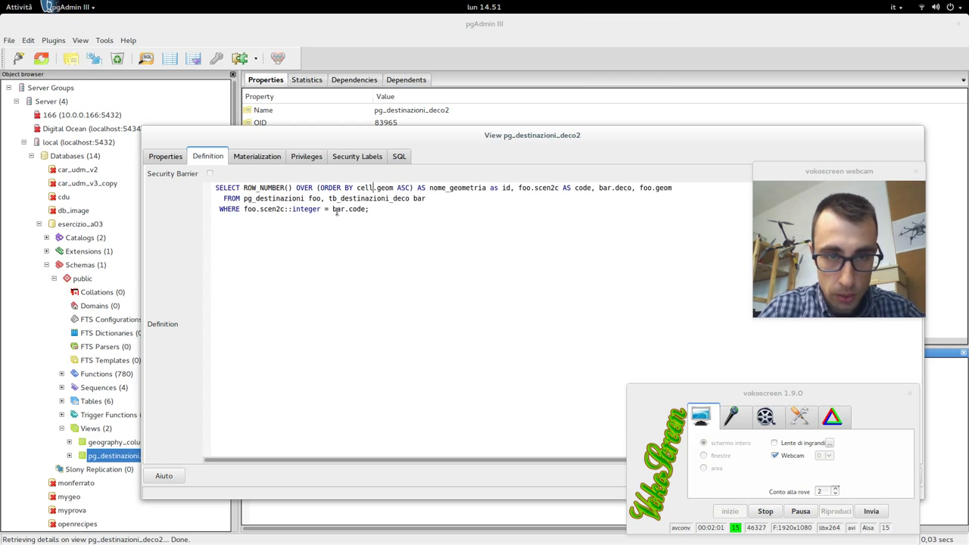
pyautogui.write('foo.geo')
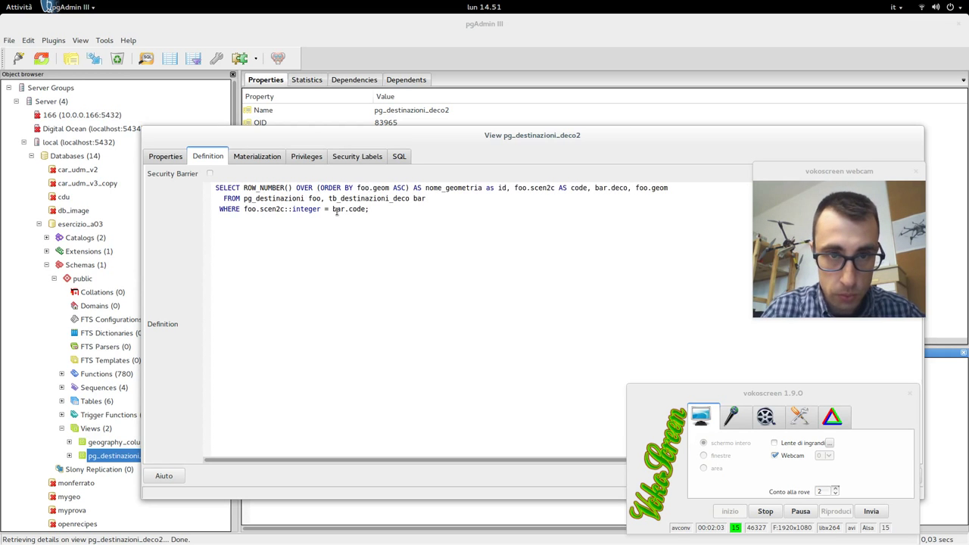
# - Remove the AS nome_geometria alias so the expression reads ROW_NUMBER() OVER (ORDER BY foo.geom ASC) as id
pyautogui.press('Delete')
pyautogui.press('Delete')
pyautogui.press('Delete')
pyautogui.press('Delete')
pyautogui.press('Delete')
pyautogui.press('Delete')
pyautogui.press('Delete')
pyautogui.press('Delete')
pyautogui.press('Delete')
pyautogui.press('Delete')
pyautogui.press('Delete')
pyautogui.press('Delete')
pyautogui.press('Delete')
pyautogui.press('Delete')
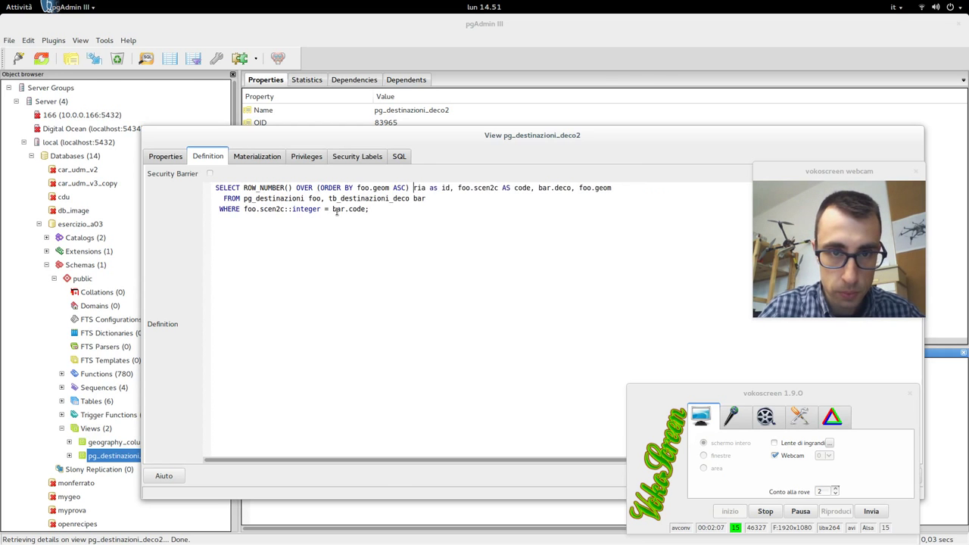
pyautogui.press('Delete')
pyautogui.press('Delete')
pyautogui.press('Delete')
pyautogui.press('Delete')
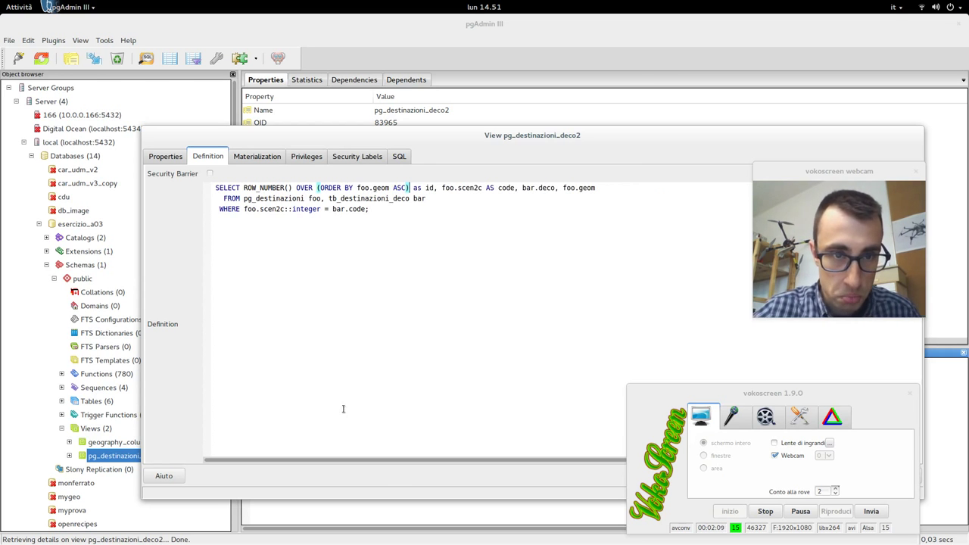
# - Try to save the pg_destinazioni_deco2 view with the new ROW_NUMBER() id definition
pyautogui.moveTo(535, 141); pyautogui.dragTo(424, 51)
pyautogui.moveTo(703, 389); pyautogui.dragTo(719, 421)
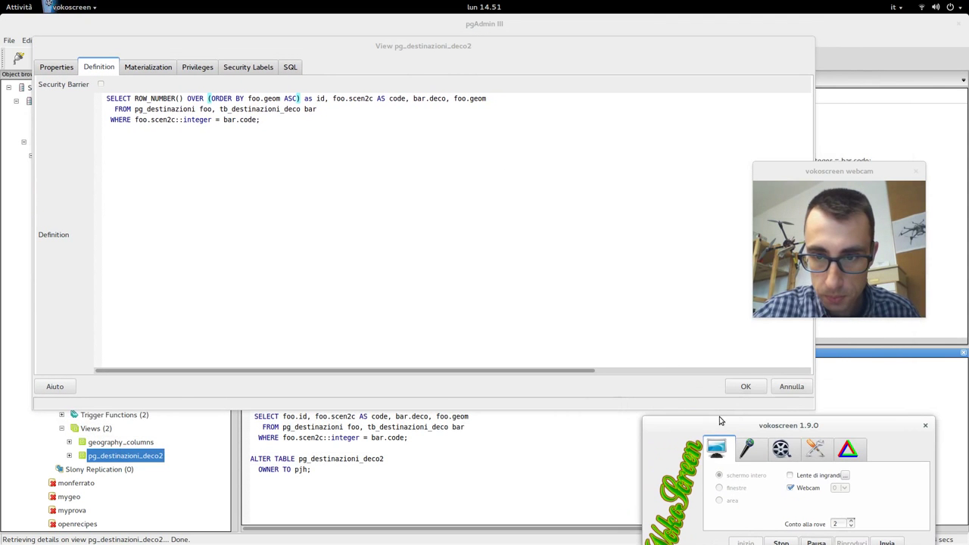
pyautogui.click(394, 174)
pyautogui.hotkey('ctrl', 'a')
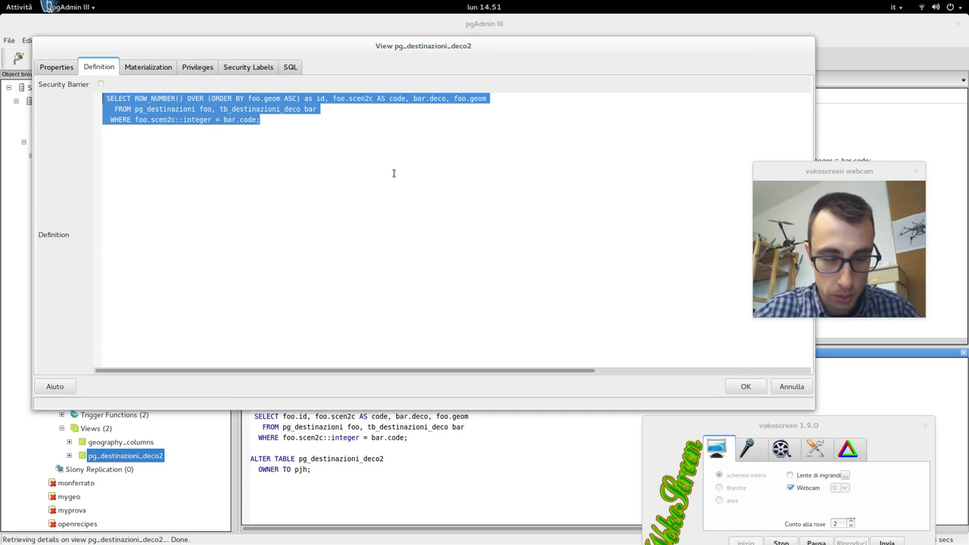
pyautogui.click(735, 386)
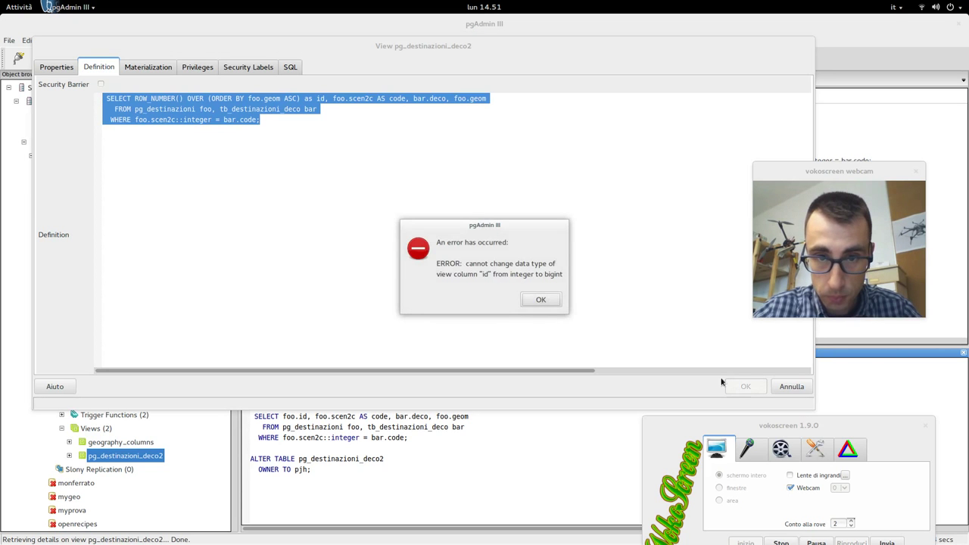
pyautogui.click(536, 300)
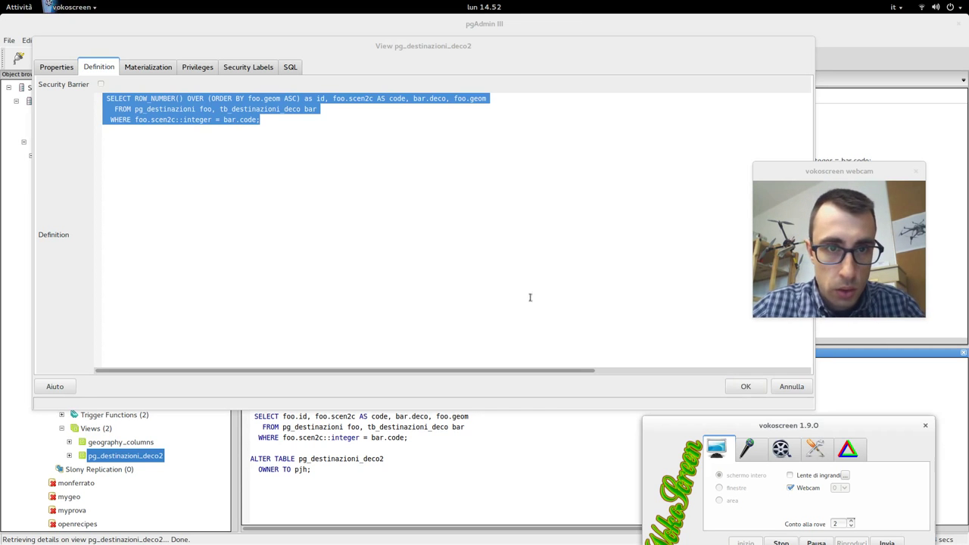
# - Cast the ROW_NUMBER() OVER (ORDER BY foo.geom ASC) expression to integer with ::integer and save the view definition
pyautogui.click(327, 101)
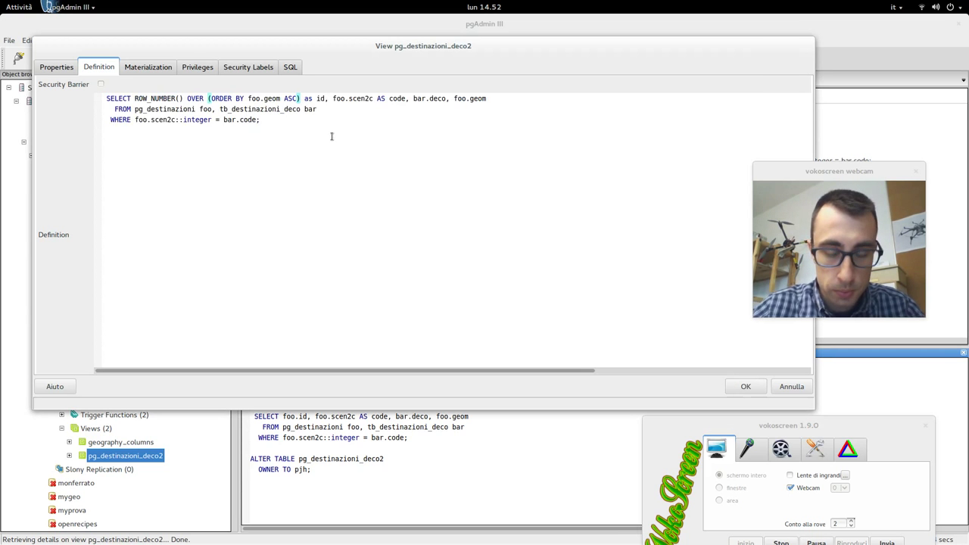
pyautogui.write('::')
pyautogui.write('integr')
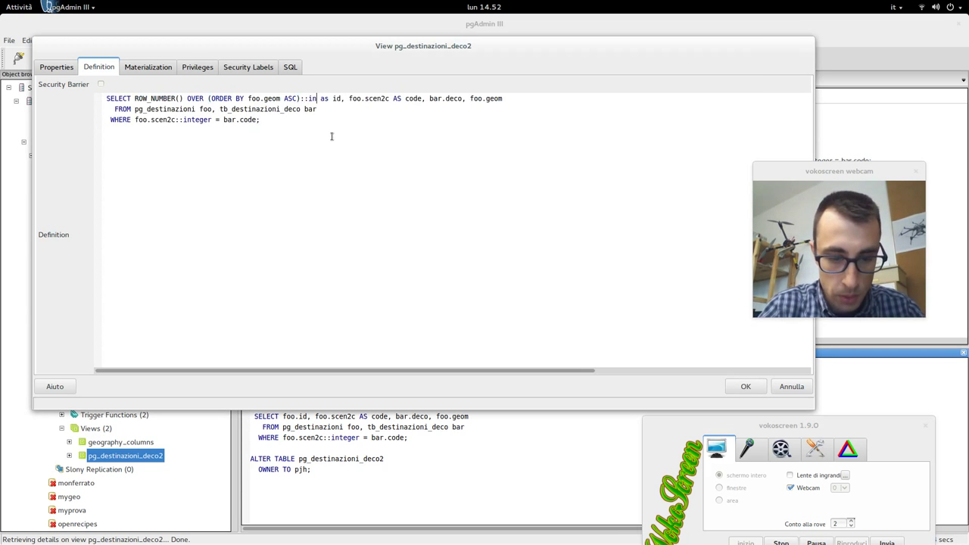
pyautogui.press('BackSpace')
pyautogui.write('er')
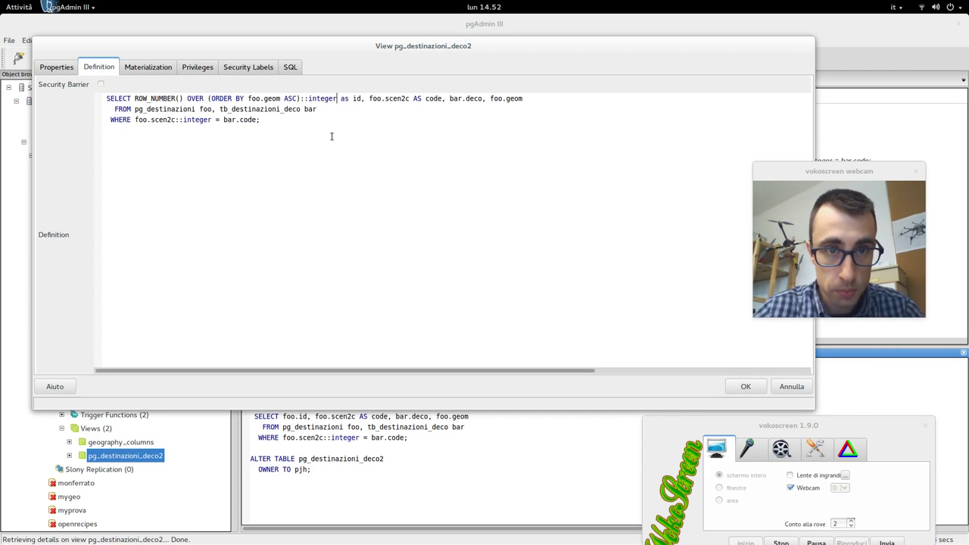
pyautogui.hotkey('ctrl', 'a')
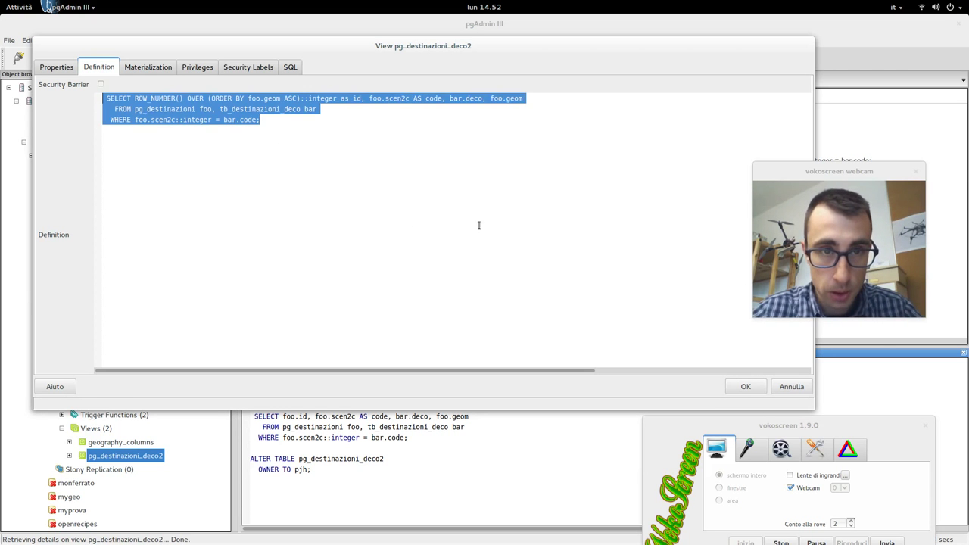
pyautogui.click(739, 387)
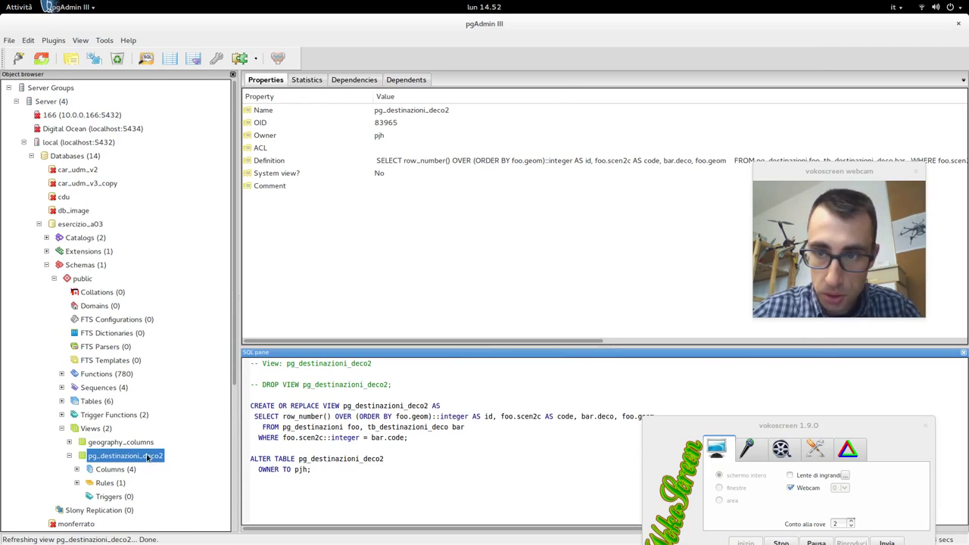
# - Switch to QGIS Desktop and close the log messages panel below the map
pyautogui.click(17, 7)
pyautogui.click(350, 194)
pyautogui.click(4, 9)
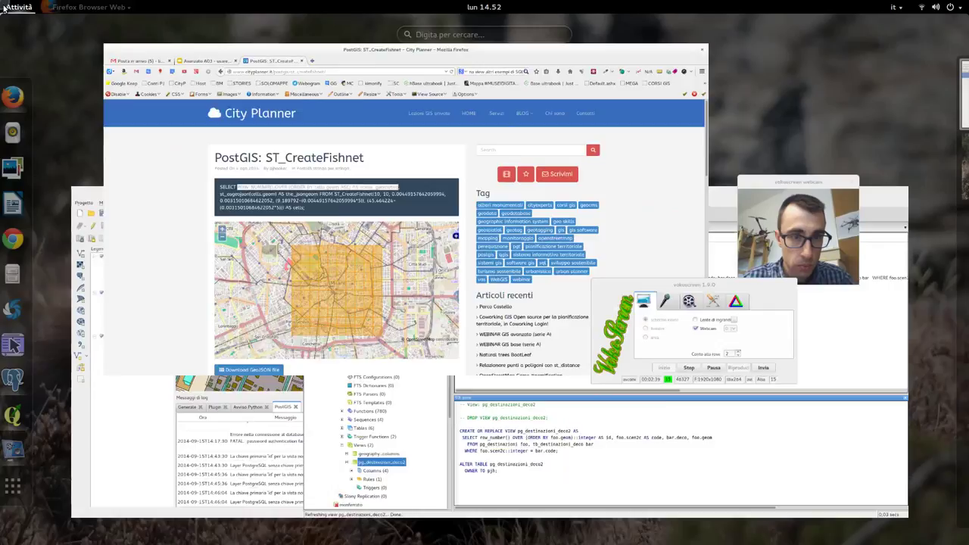
pyautogui.click(123, 310)
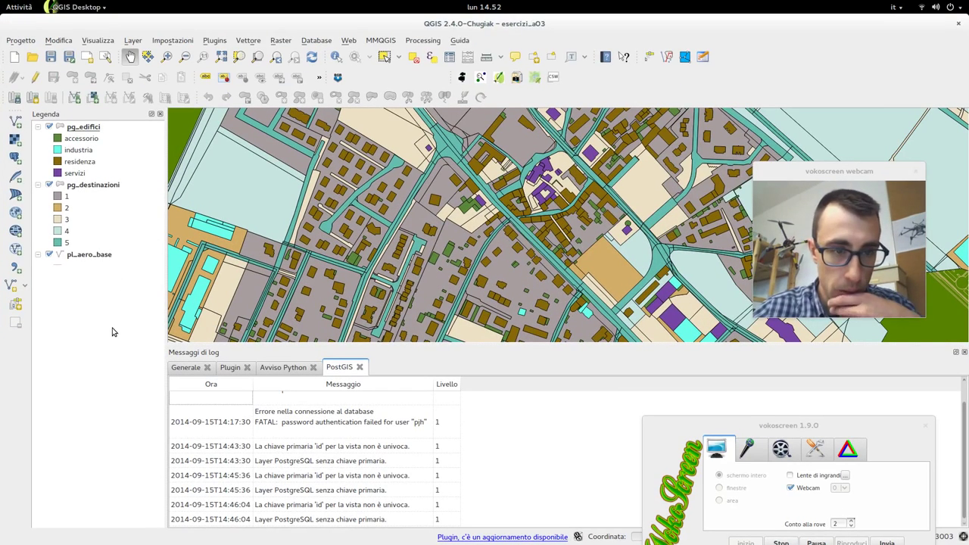
pyautogui.moveTo(827, 176); pyautogui.dragTo(780, 39)
pyautogui.moveTo(872, 175); pyautogui.dragTo(968, 237)
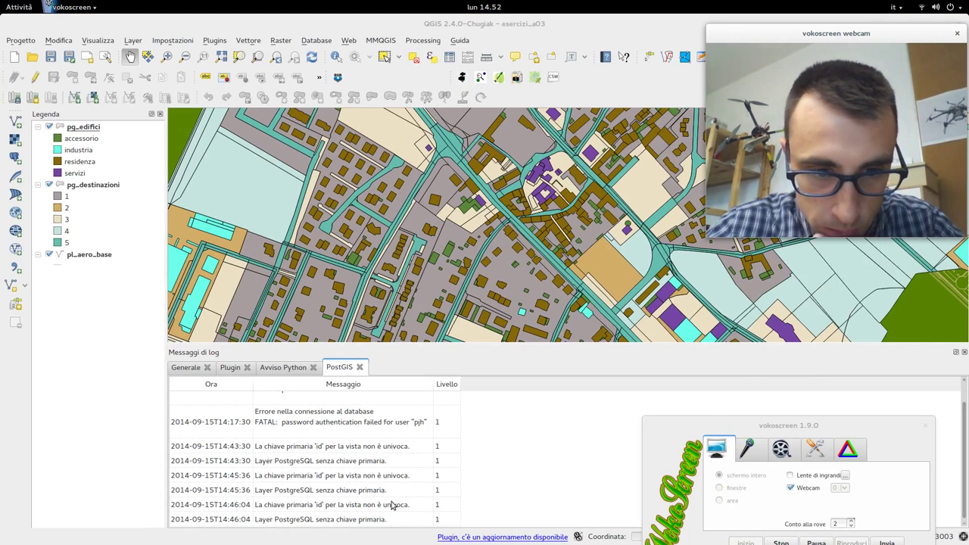
pyautogui.click(964, 353)
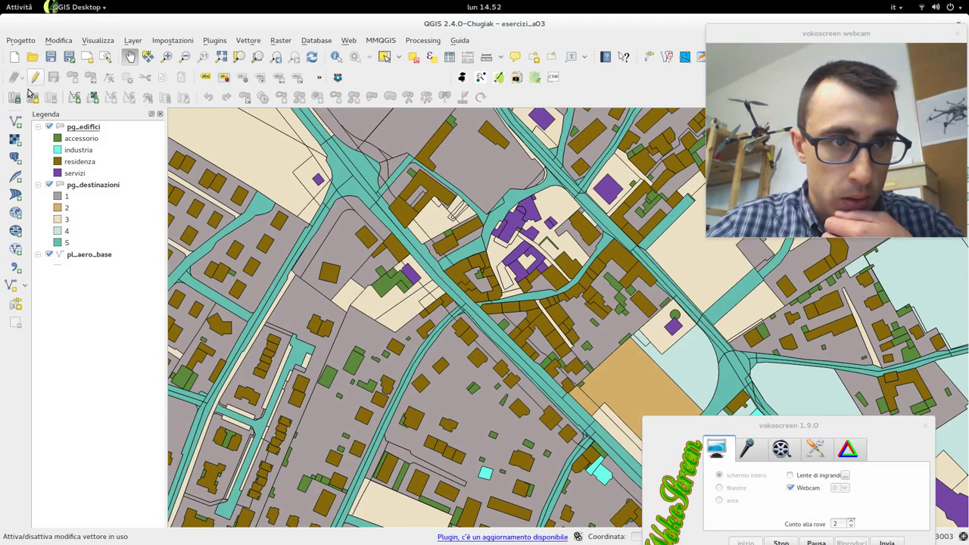
# - Connect to the PostGIS connection conn_esercizio_a03 and add pg_destinazioni_deco2 from the public schema to the map
pyautogui.click(15, 158)
pyautogui.click(212, 149)
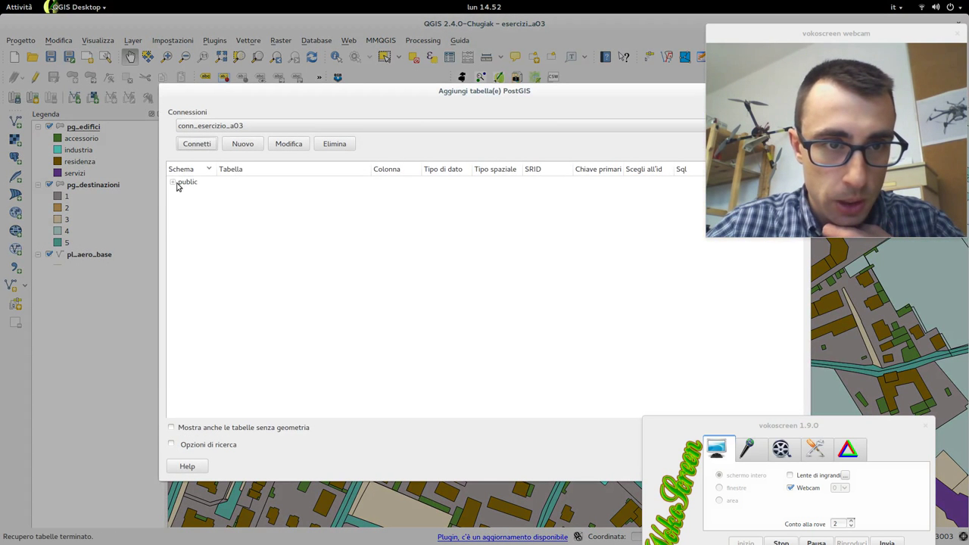
pyautogui.click(261, 206)
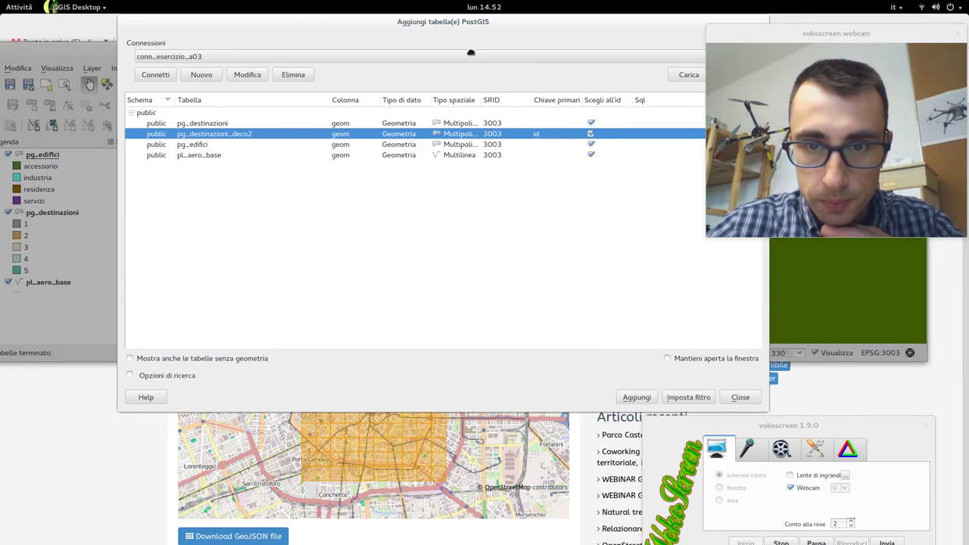
pyautogui.moveTo(522, 24); pyautogui.dragTo(513, 102)
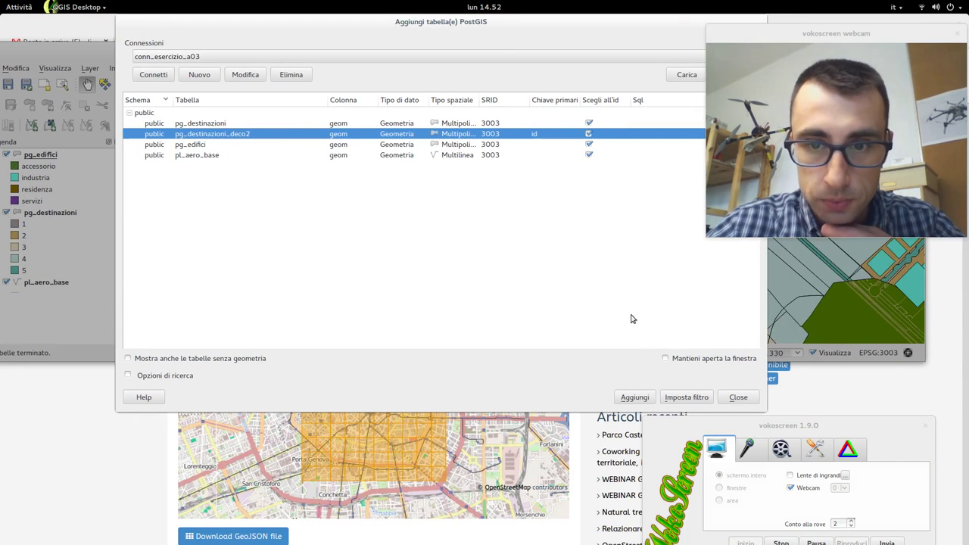
pyautogui.click(634, 396)
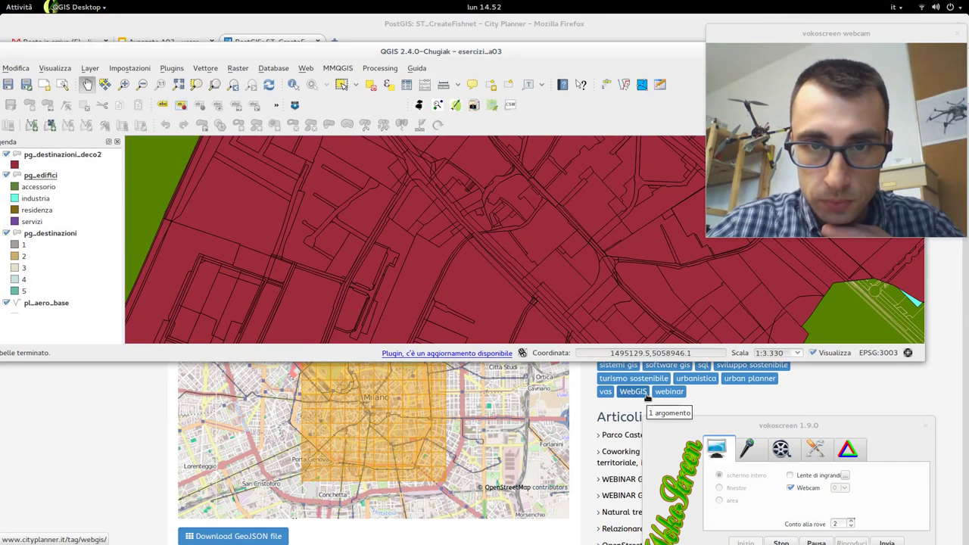
# - Move the pg_destinazioni_deco2 layer below pg_edifici and above pg_destinazioni in the layer order
pyautogui.scroll(-3, 580, 338)
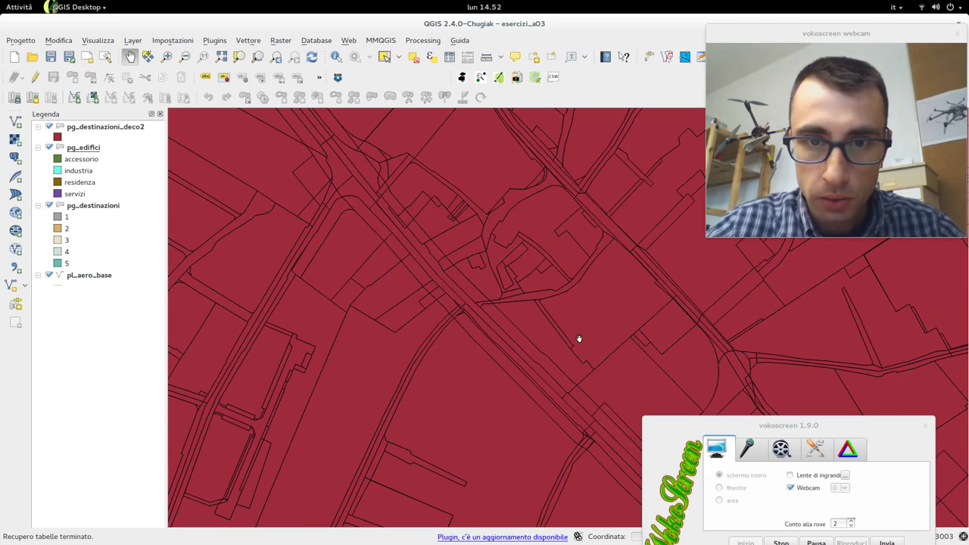
pyautogui.moveTo(480, 270); pyautogui.dragTo(520, 275)
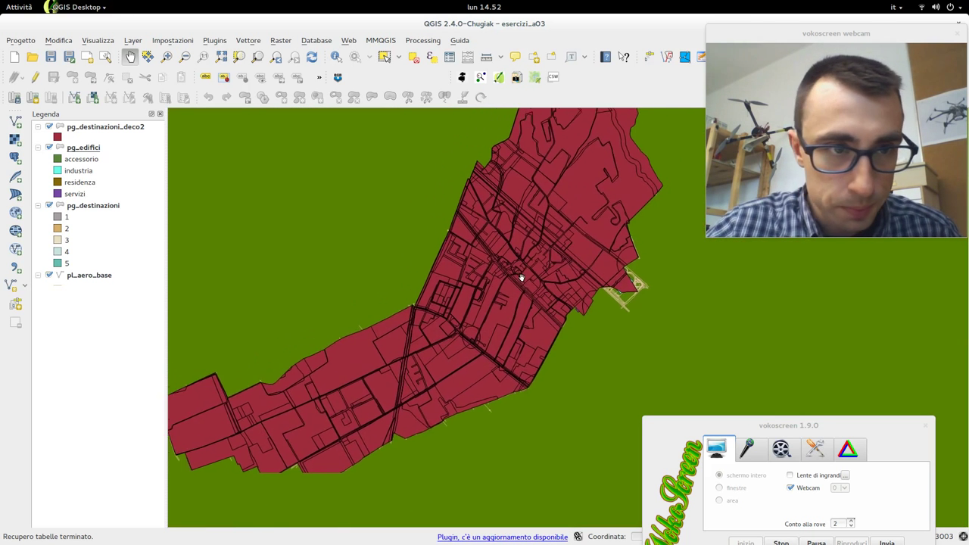
pyautogui.click(121, 129)
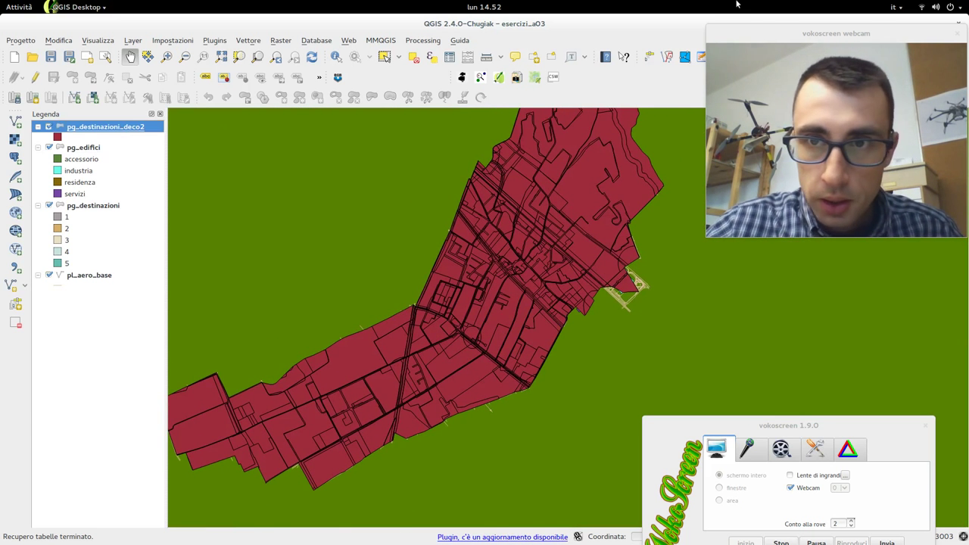
pyautogui.moveTo(707, 25); pyautogui.dragTo(833, 136)
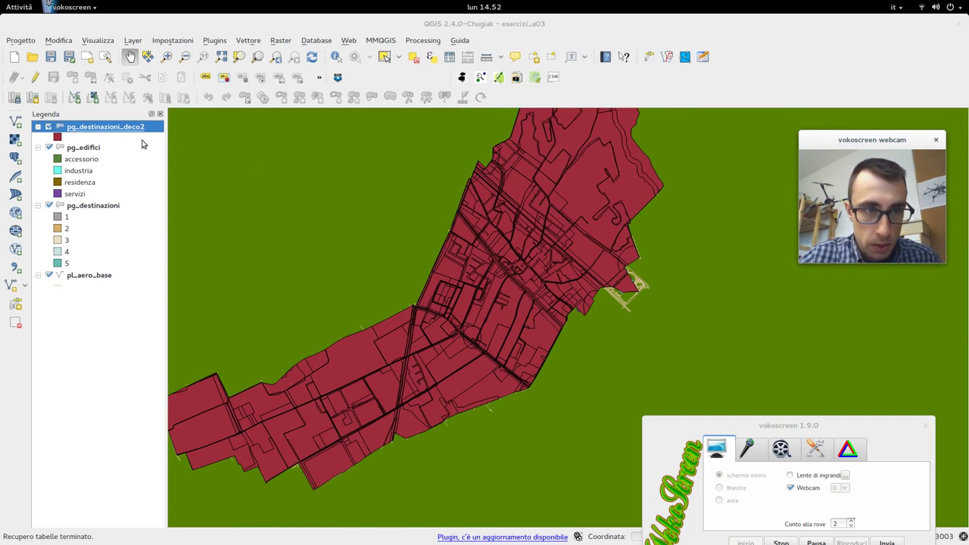
pyautogui.moveTo(111, 129); pyautogui.dragTo(110, 199)
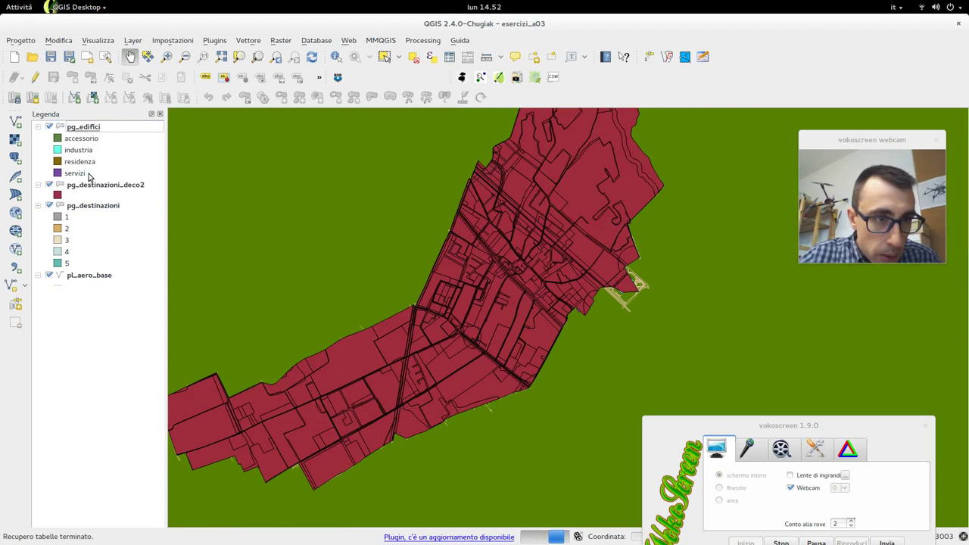
# - Hide the pg_edifici and pl_aero_base layers, keeping pg_destinazioni_deco2 displayed
pyautogui.click(48, 127)
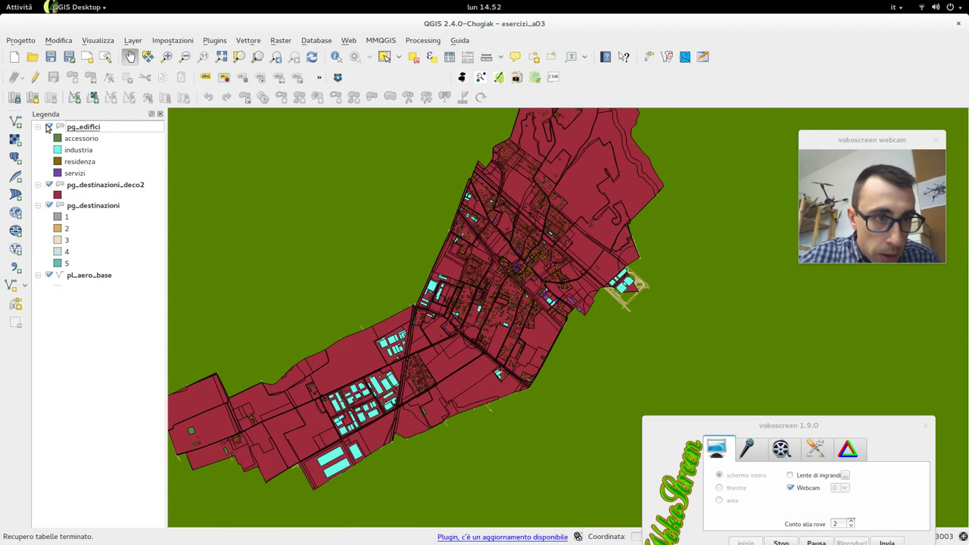
pyautogui.click(49, 275)
pyautogui.click(49, 185)
pyautogui.click(49, 184)
# - Examine the id, code and deco values in the attribute table of pg_destinazioni_deco2, and close the table
pyautogui.click(76, 186)
pyautogui.rightClick(78, 188)
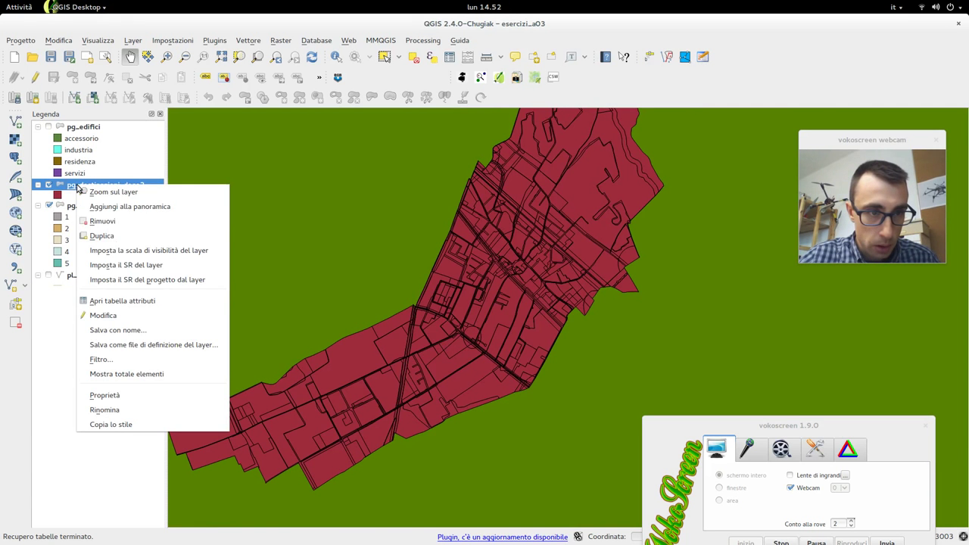
pyautogui.click(150, 300)
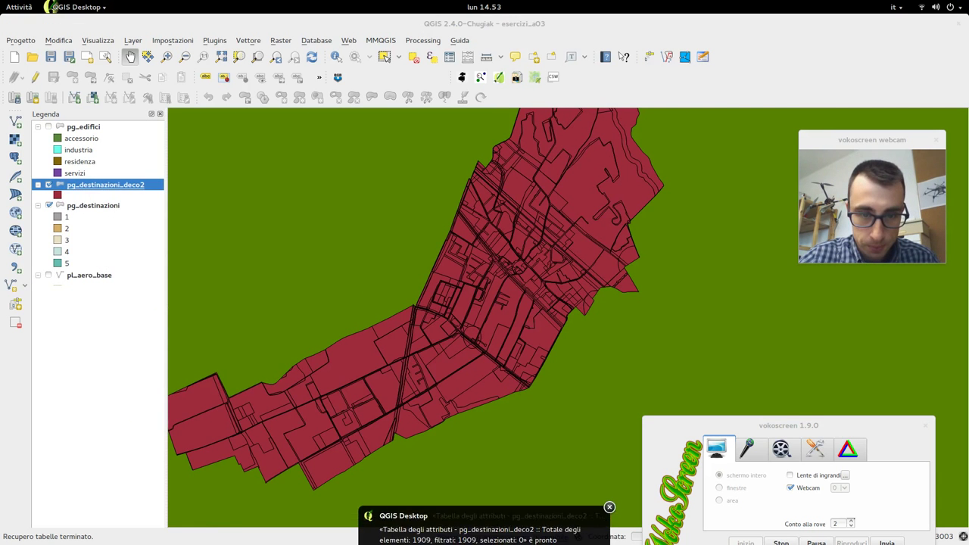
pyautogui.moveTo(184, 134); pyautogui.dragTo(283, 51)
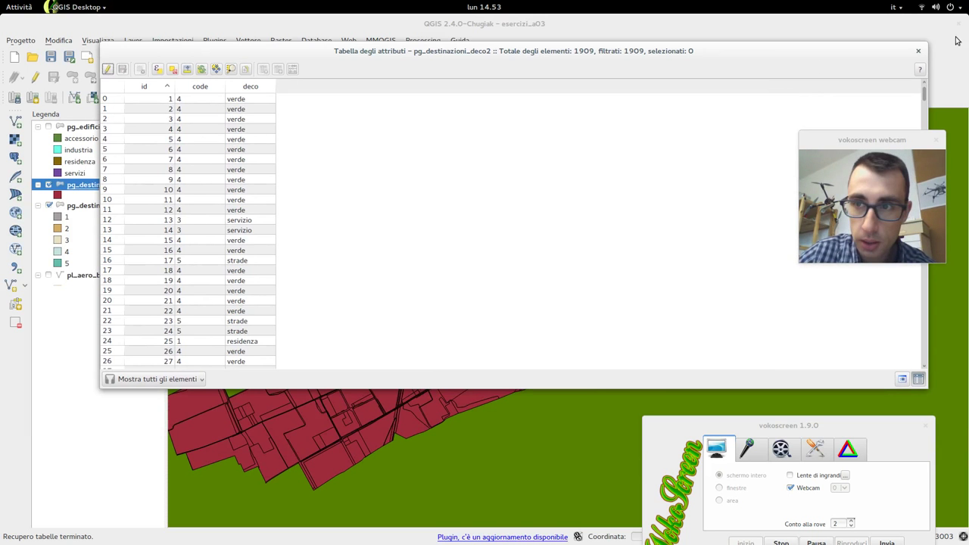
pyautogui.click(918, 50)
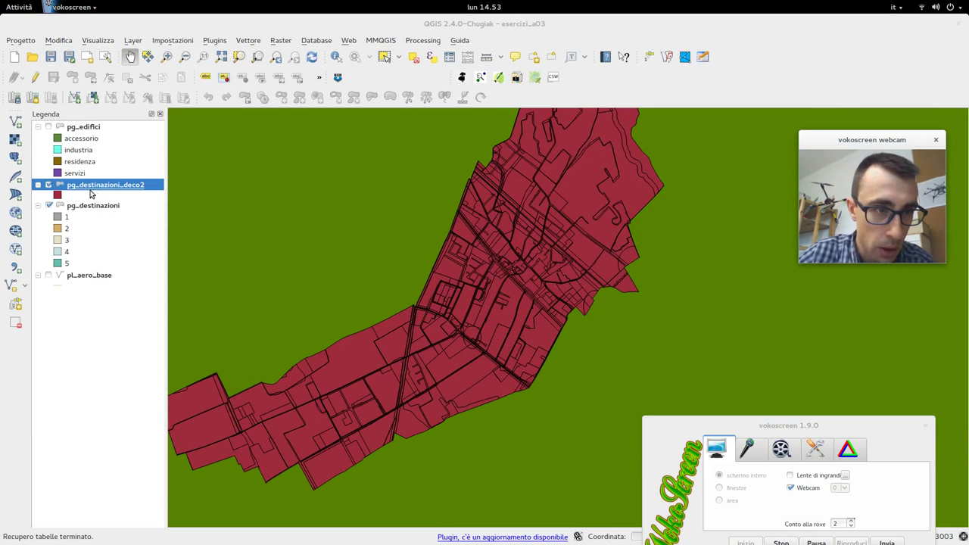
# - Set the pg_destinazioni_deco2 style to Categorizzato on the deco column and classify its values
pyautogui.doubleClick(103, 187)
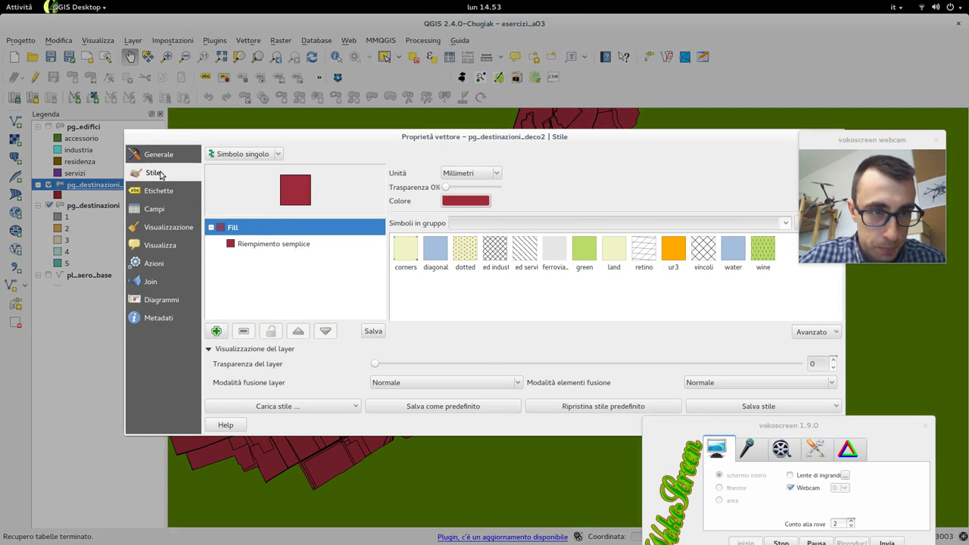
pyautogui.click(257, 156)
pyautogui.click(259, 165)
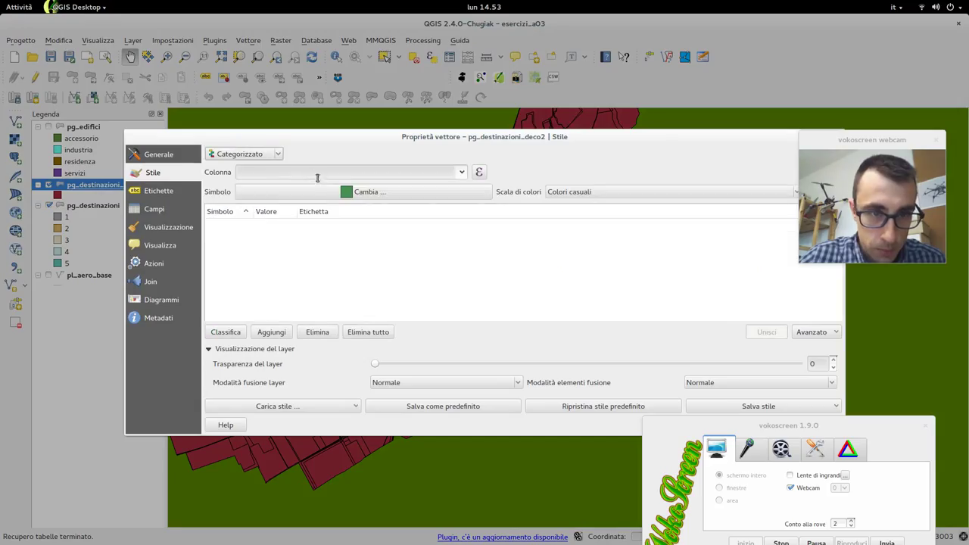
pyautogui.click(462, 174)
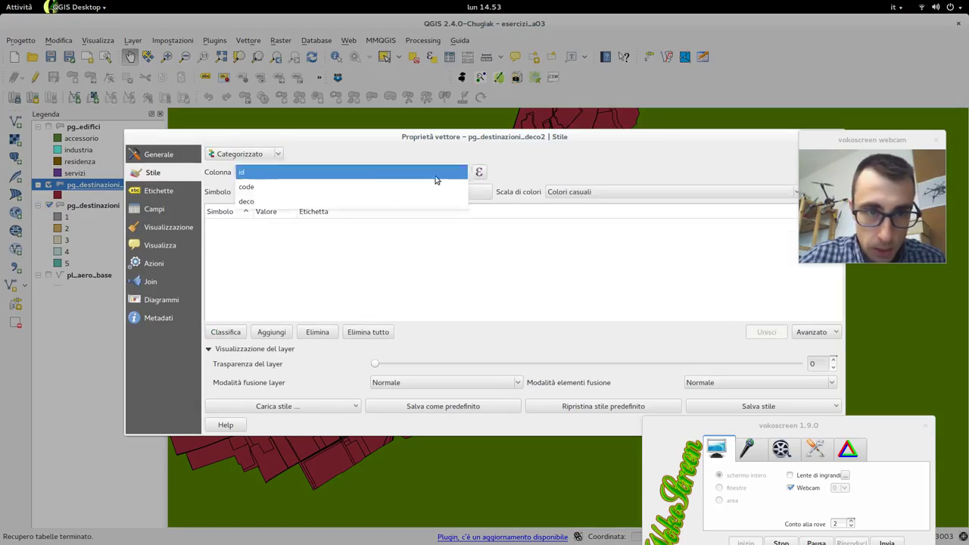
pyautogui.click(346, 201)
pyautogui.click(227, 332)
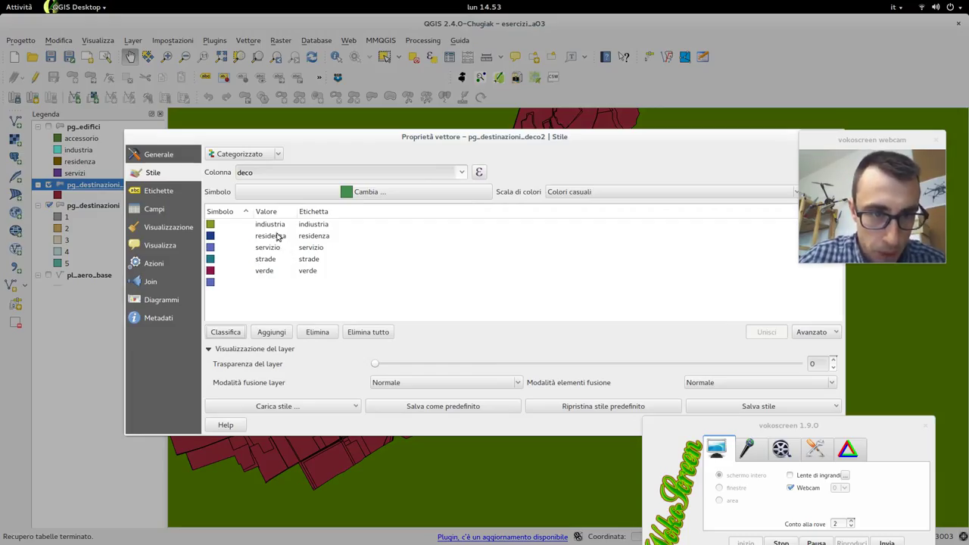
# - Delete the empty-value category from the classification and apply the categorized style to the layer
pyautogui.click(254, 281)
pyautogui.click(315, 332)
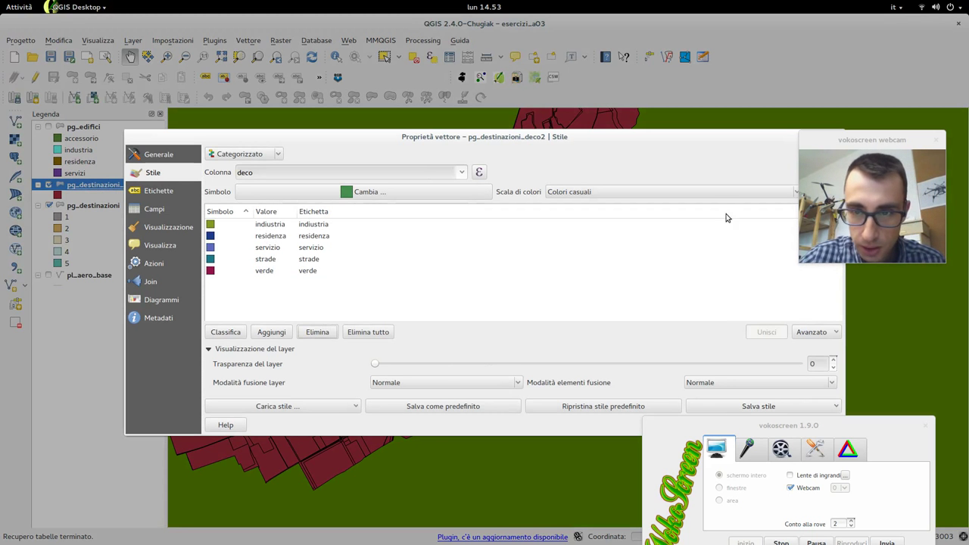
pyautogui.moveTo(798, 425); pyautogui.dragTo(800, 465)
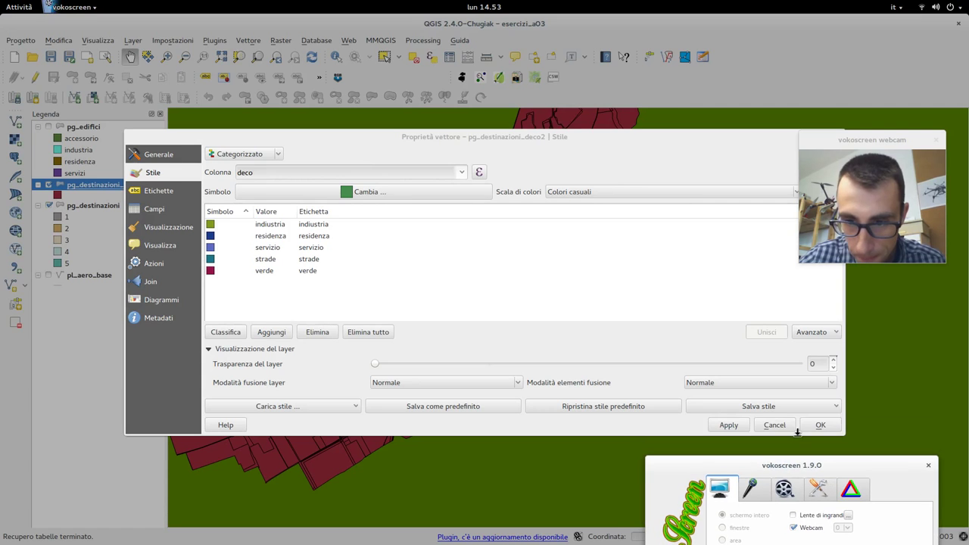
pyautogui.click(813, 427)
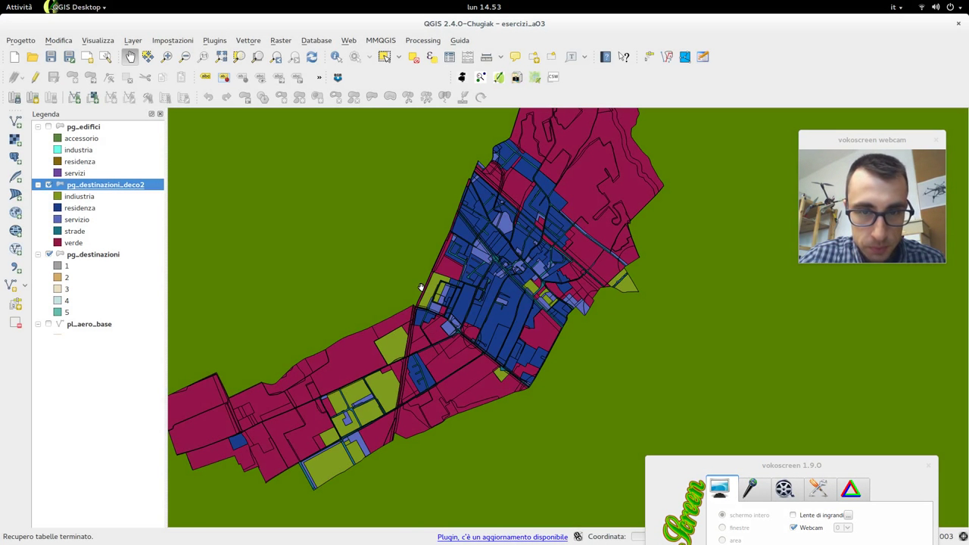
pyautogui.scroll(2, 469, 291)
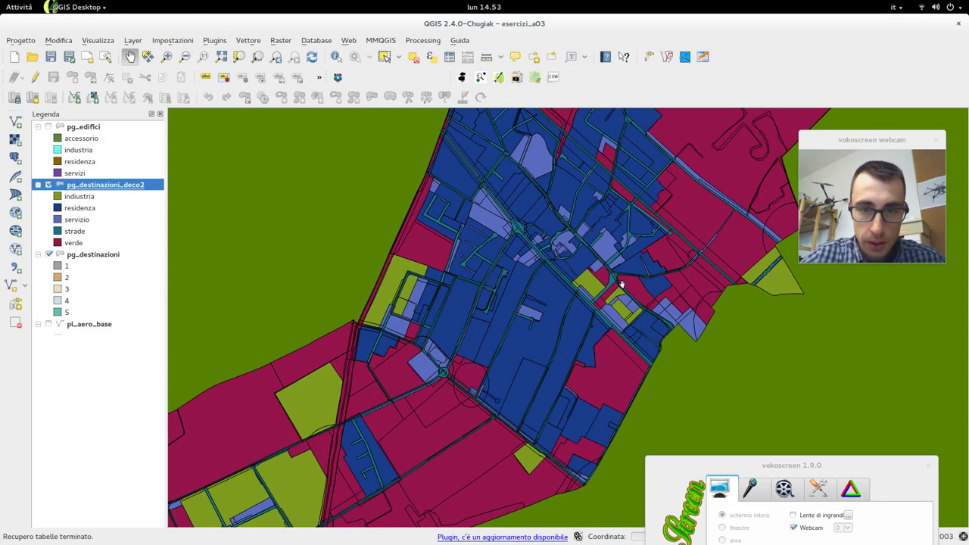
pyautogui.scroll(4, 576, 318)
pyautogui.scroll(-2, 561, 313)
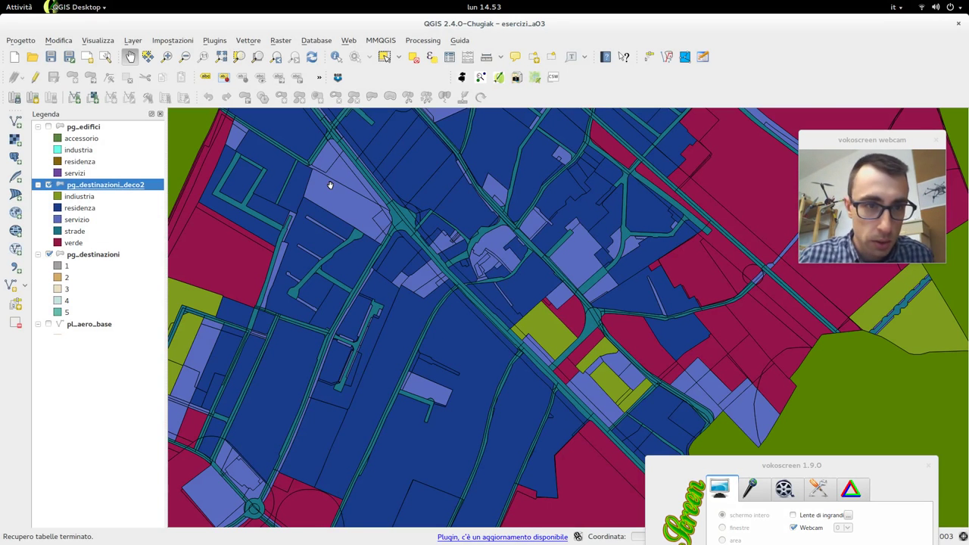
pyautogui.moveTo(759, 469); pyautogui.dragTo(764, 411)
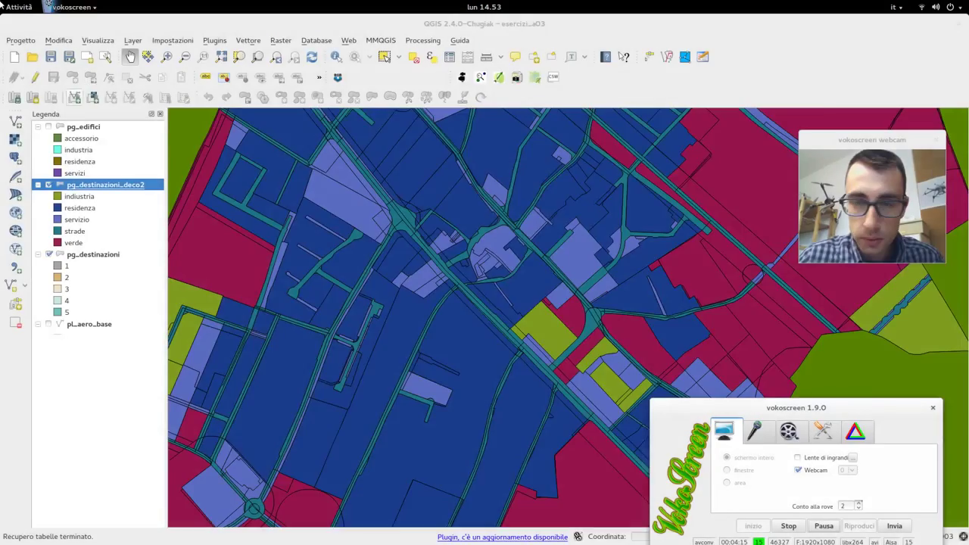
# - Switch to Firefox and copy the highlighted ROW_NUMBER() OVER expression from the PostGIS: ST_CreateFishnet article
pyautogui.moveTo(12, 4)
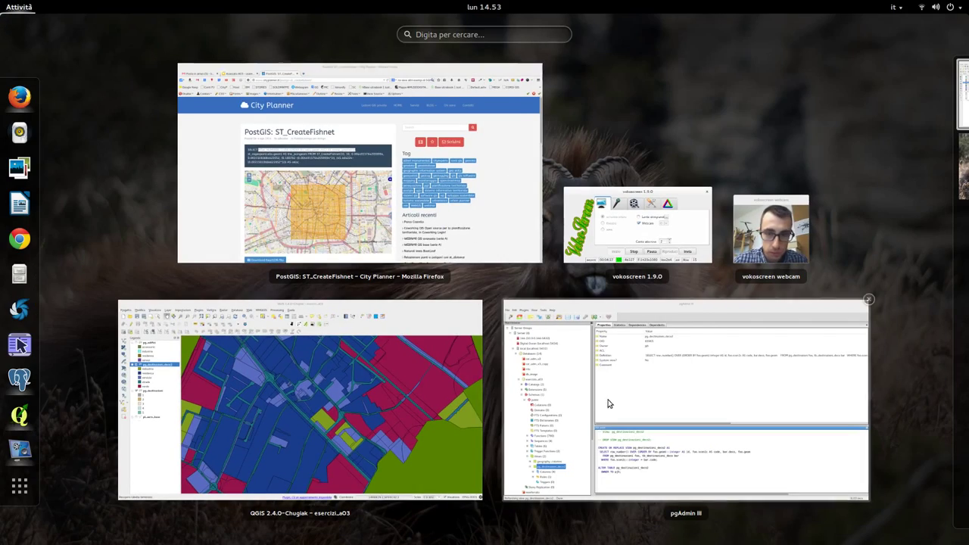
pyautogui.click(311, 157)
pyautogui.press('super')
pyautogui.click(311, 157)
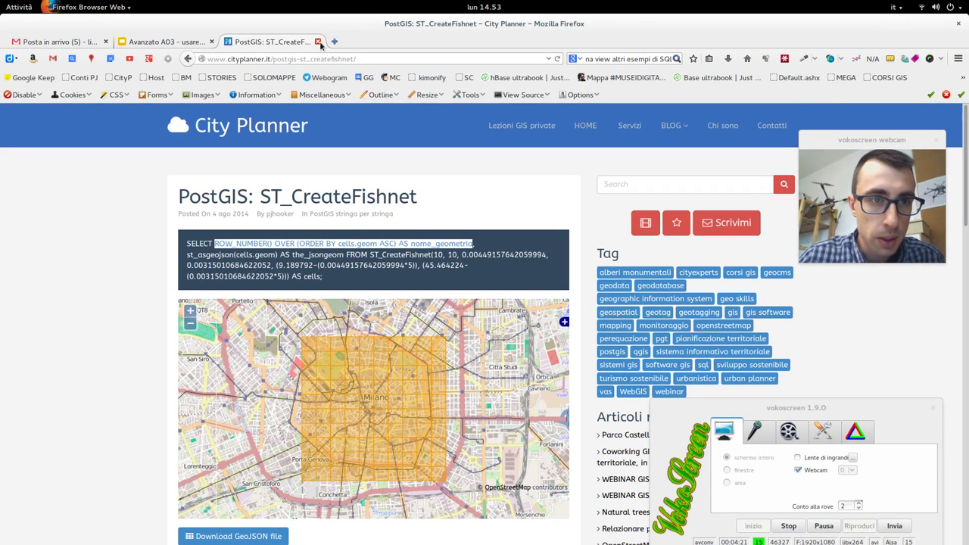
pyautogui.rightClick(274, 243)
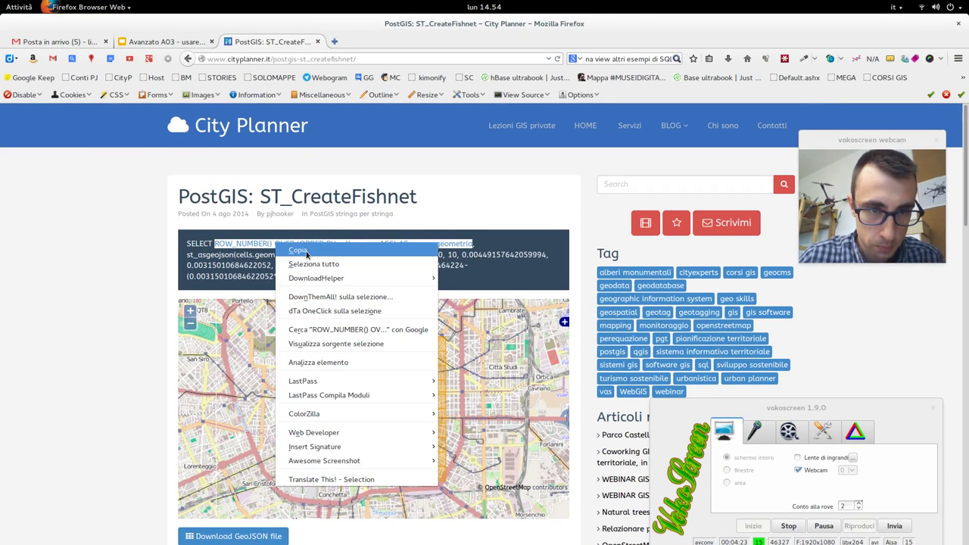
pyautogui.click(291, 249)
# - Paste "ROW_NUMBER() OVER (ORDER BY cells.geom ASC) AS nome_geometria" onto the "creare una view" slide of Avanzato A03 and move its text box up
pyautogui.click(182, 42)
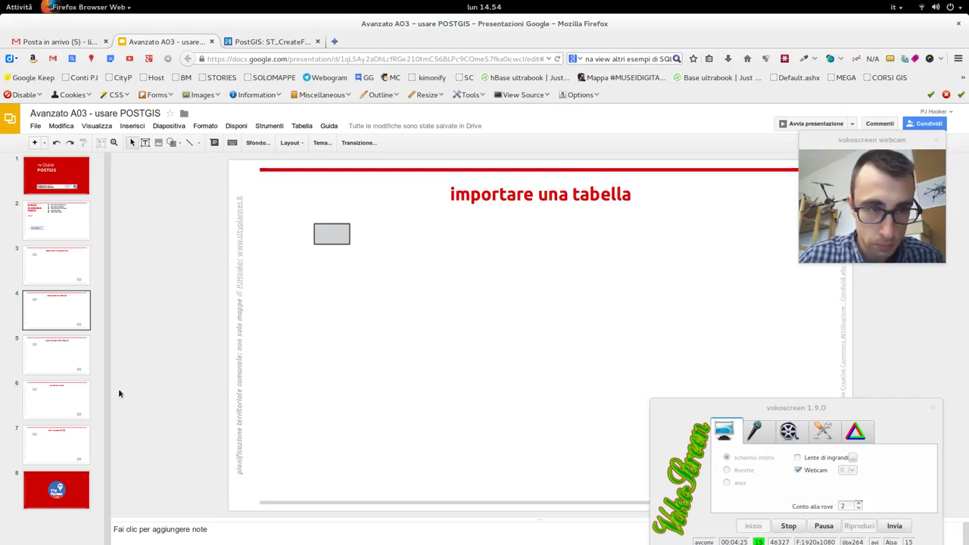
pyautogui.click(44, 270)
pyautogui.click(56, 330)
pyautogui.click(53, 361)
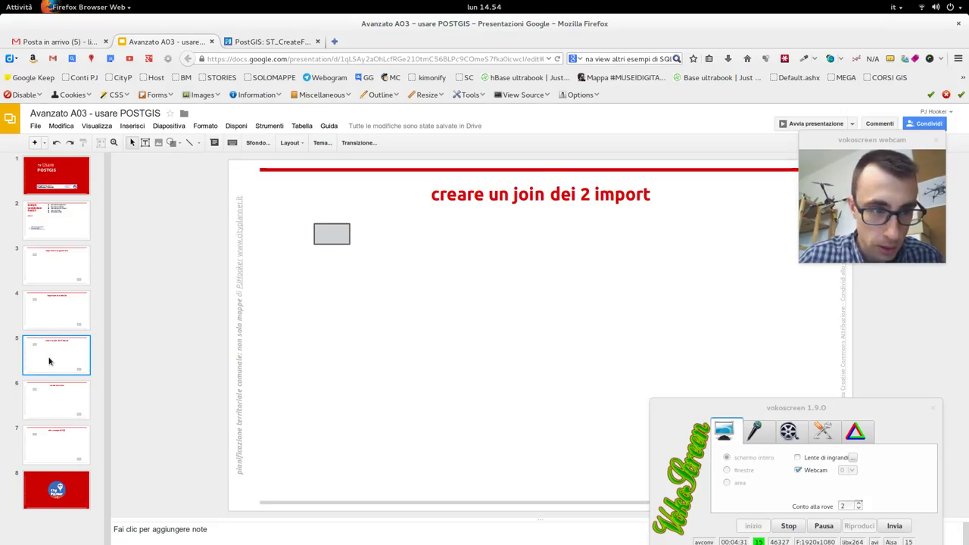
pyautogui.click(67, 391)
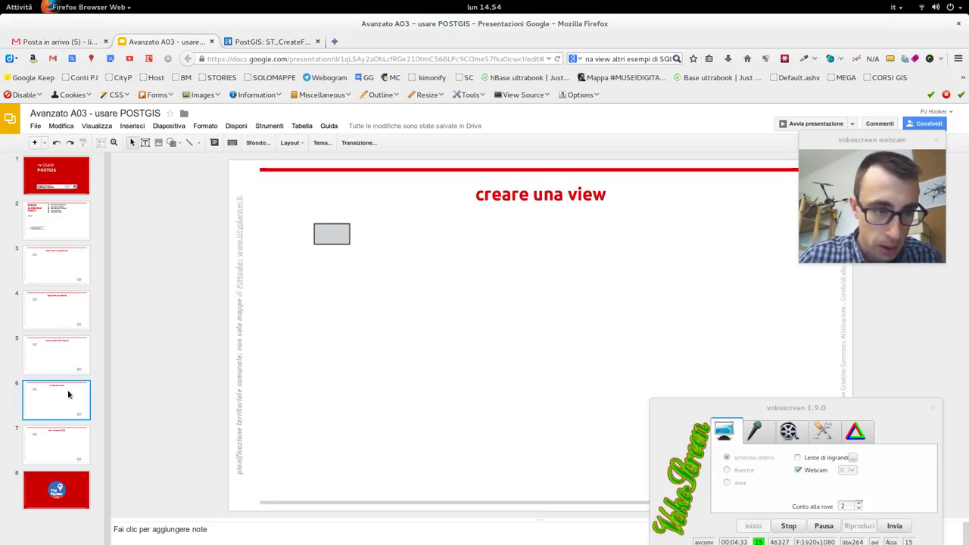
pyautogui.click(438, 327)
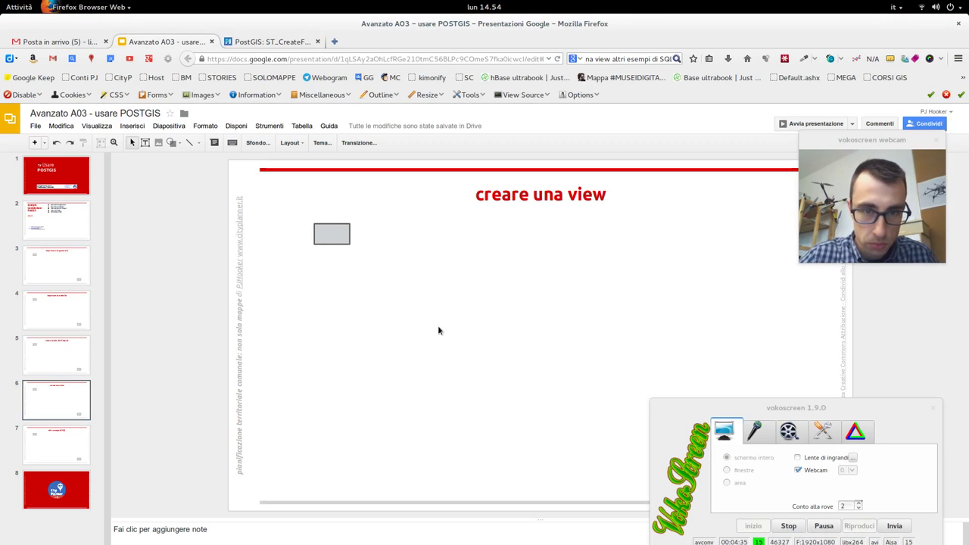
pyautogui.write('ROW_NUMBER() OVER (ORDER BY cells.geom ASC) AS nome_geometria')
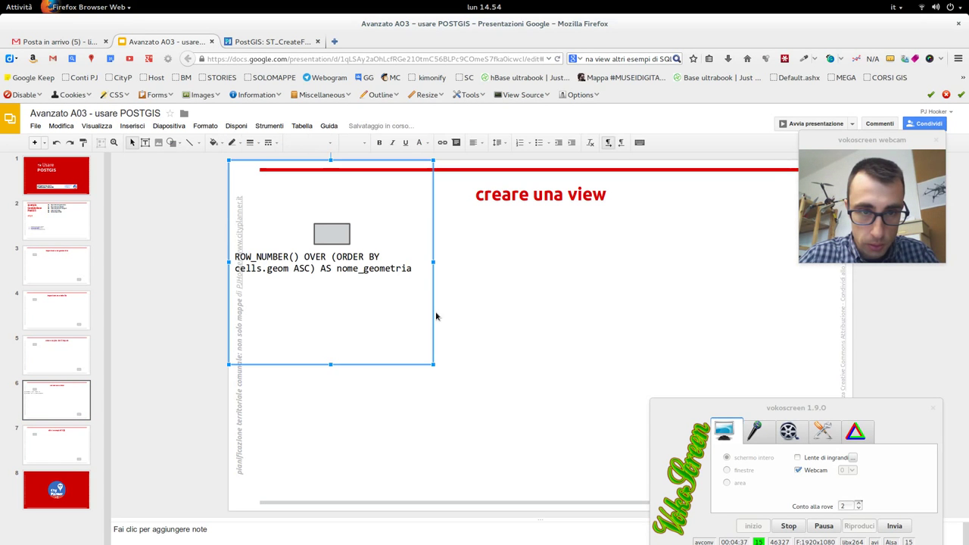
pyautogui.moveTo(332, 361); pyautogui.dragTo(387, 211)
# - Check the "altri esempi di SQL" slide and the view's definition in pgAdmin III, and look over the categorized pg_destinazioni_deco2 map in QGIS
pyautogui.click(64, 442)
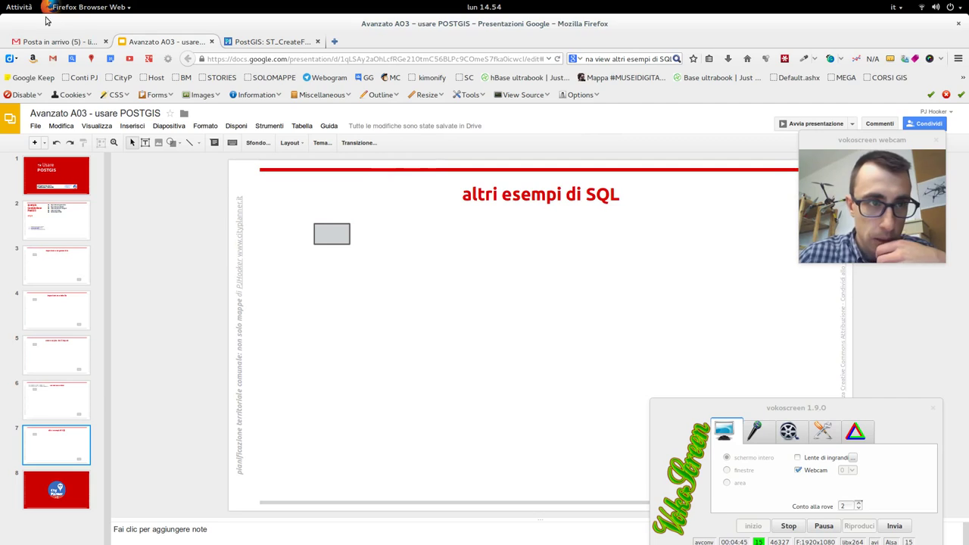
pyautogui.moveTo(2, 1)
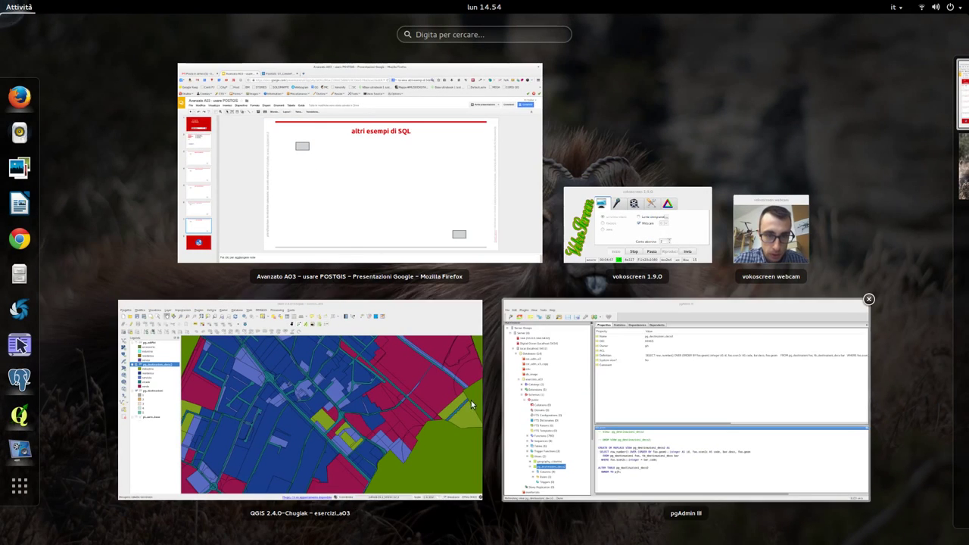
pyautogui.click(616, 399)
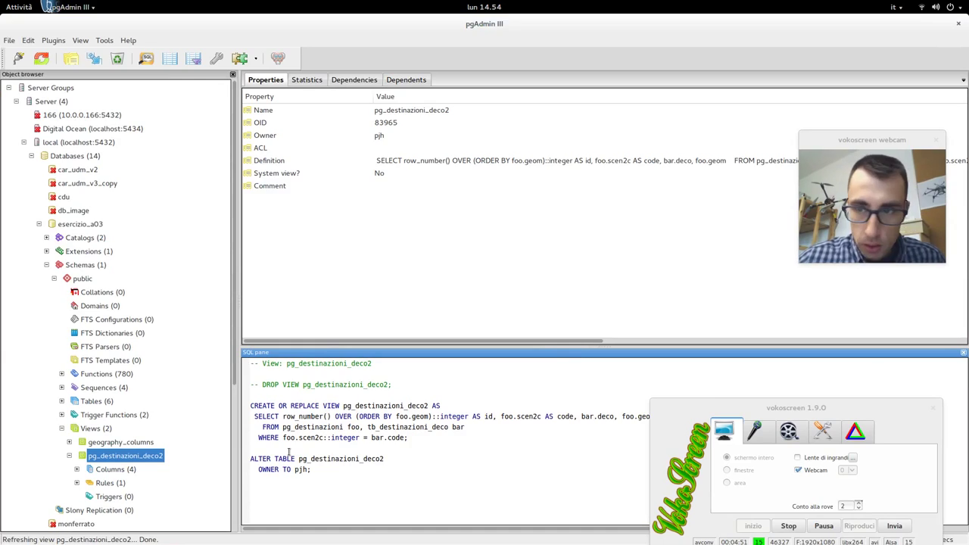
pyautogui.moveTo(2, 2)
pyautogui.click(404, 458)
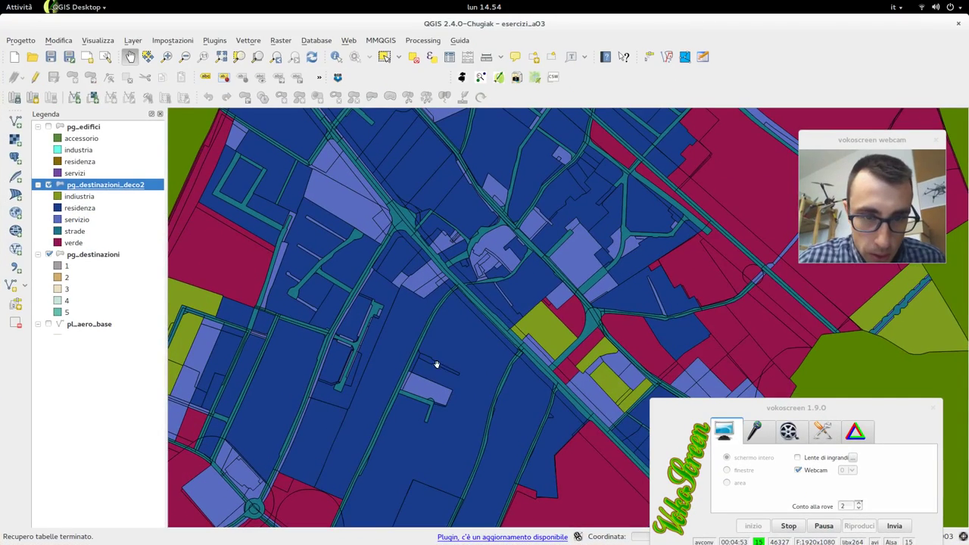
pyautogui.moveTo(436, 365); pyautogui.dragTo(398, 389)
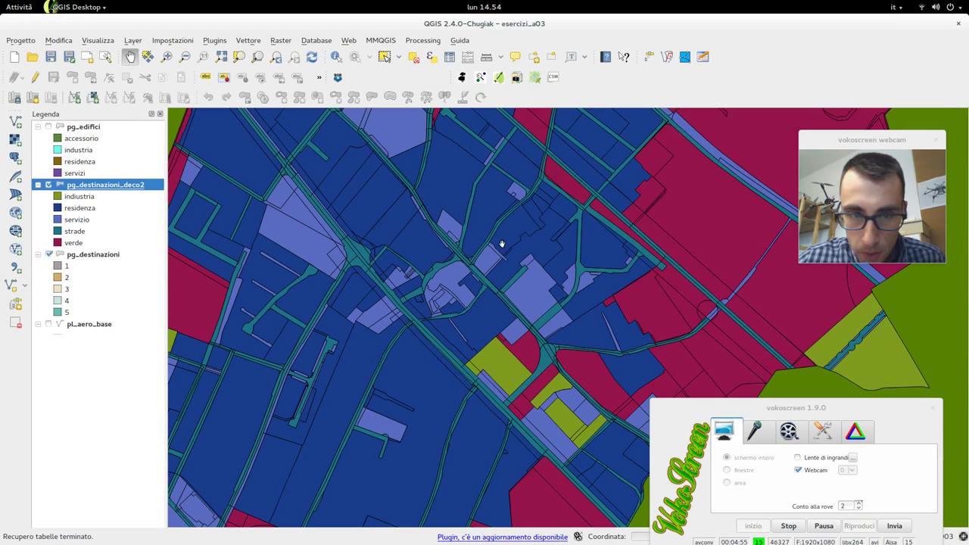
pyautogui.moveTo(378, 238); pyautogui.dragTo(501, 313)
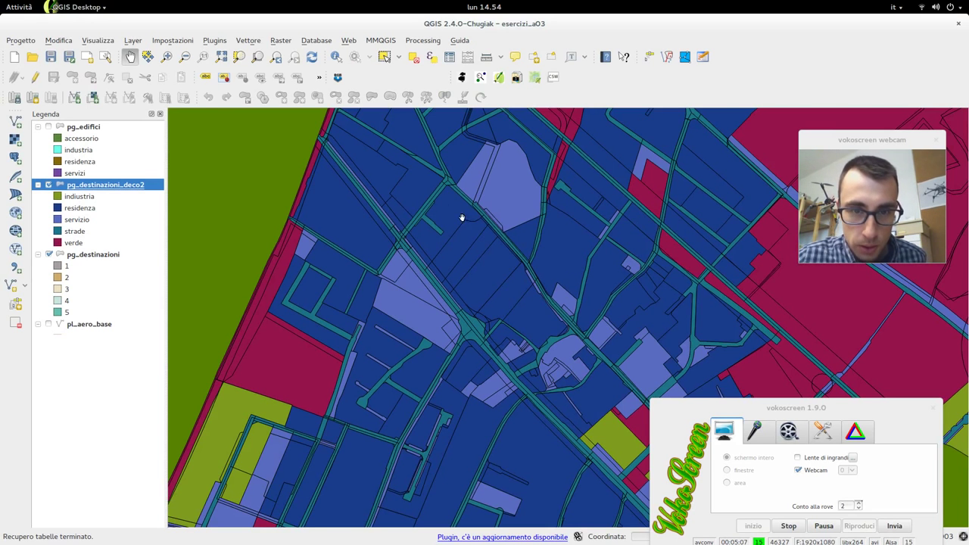
# - Switch to pgAdmin III and open a script for the pg_destinazioni_deco2 view in a query window
pyautogui.moveTo(2, 2)
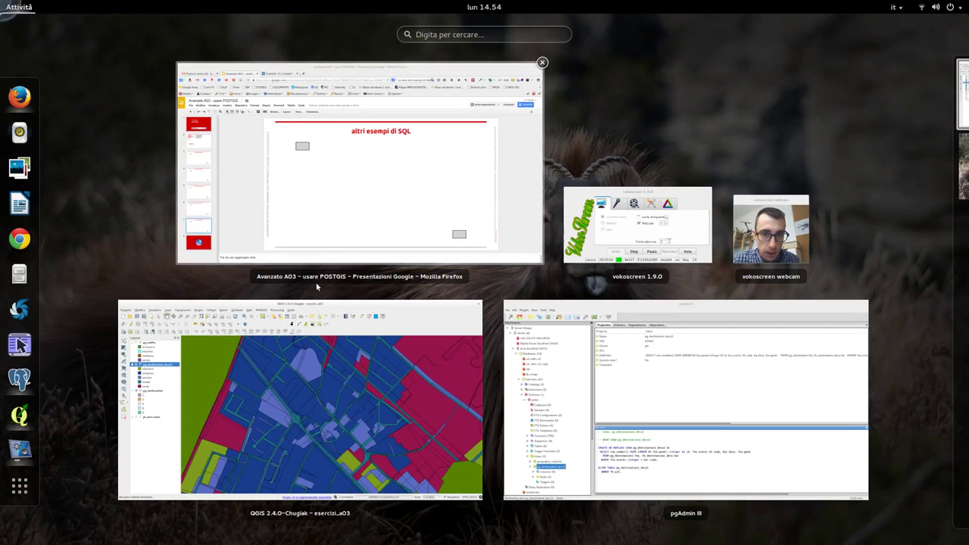
pyautogui.click(671, 376)
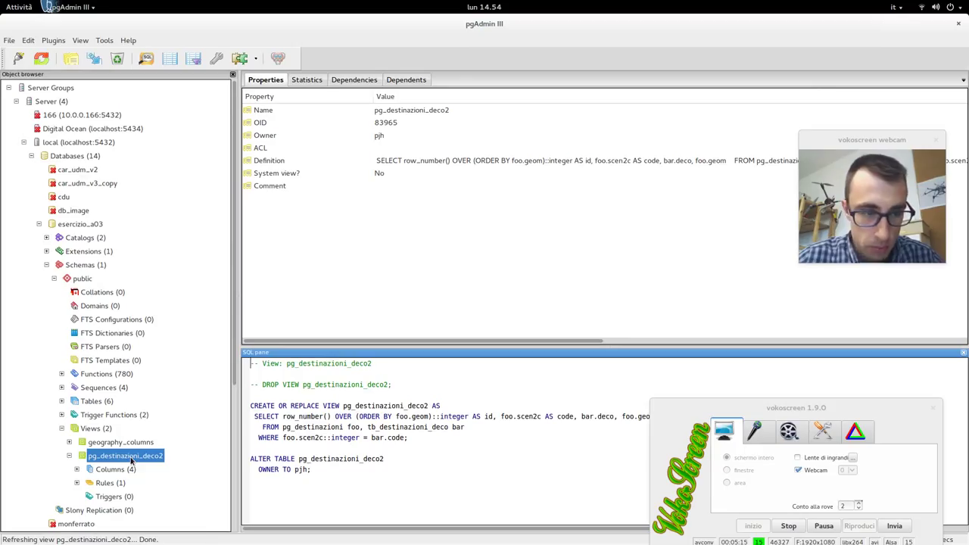
pyautogui.rightClick(131, 458)
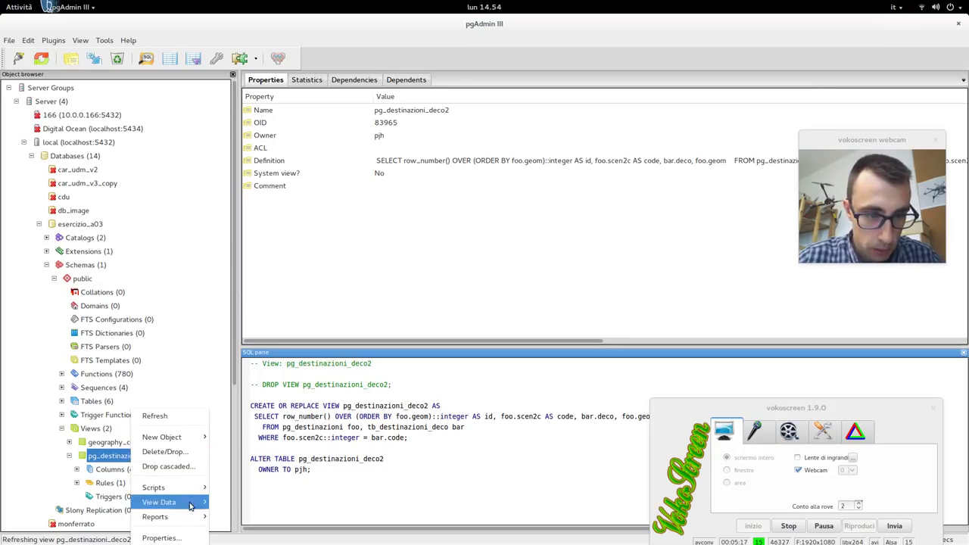
pyautogui.moveTo(186, 488)
pyautogui.click(248, 500)
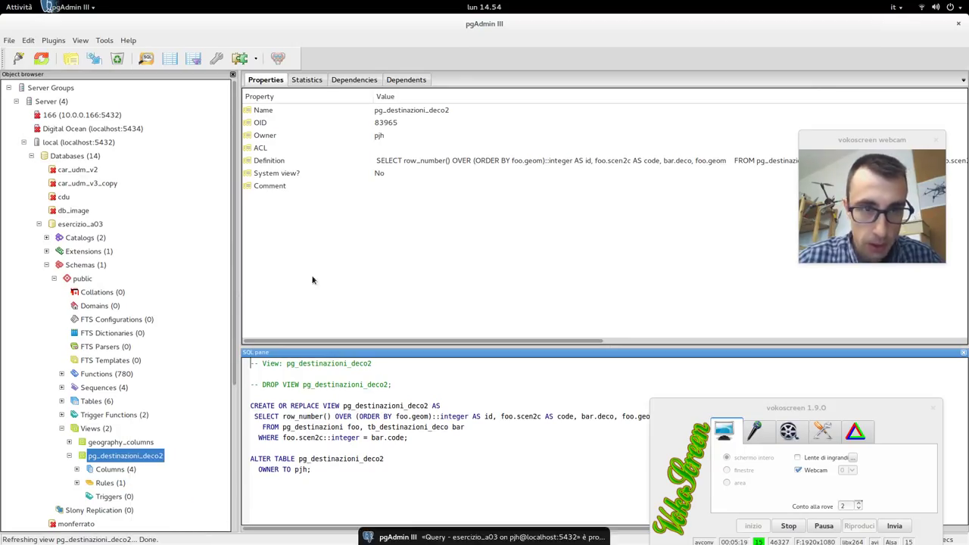